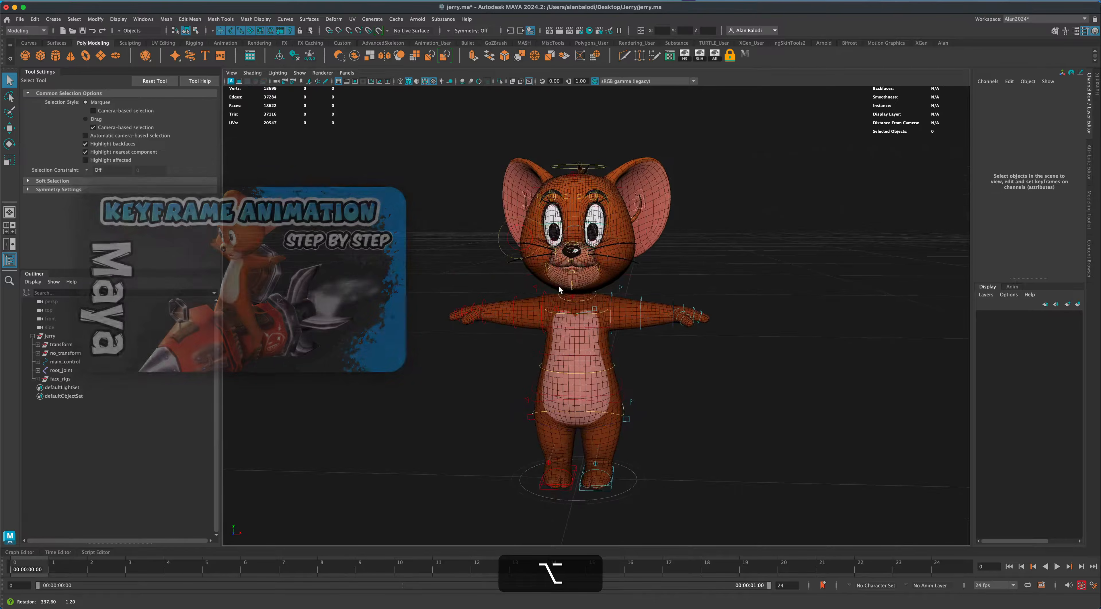
alt+middle_drag(790, 346, 786, 354)
mouse_move(799, 351)
alt+mouse_down()
mouse_move(779, 356)
mouse_move(764, 343)
mouse_move(821, 340)
mouse_move(766, 342)
mouse_move(805, 342)
mouse_move(768, 341)
mouse_move(763, 354)
mouse_move(762, 345)
mouse_move(796, 344)
mouse_move(759, 344)
mouse_move(807, 348)
mouse_move(780, 346)
alt+mouse_up()
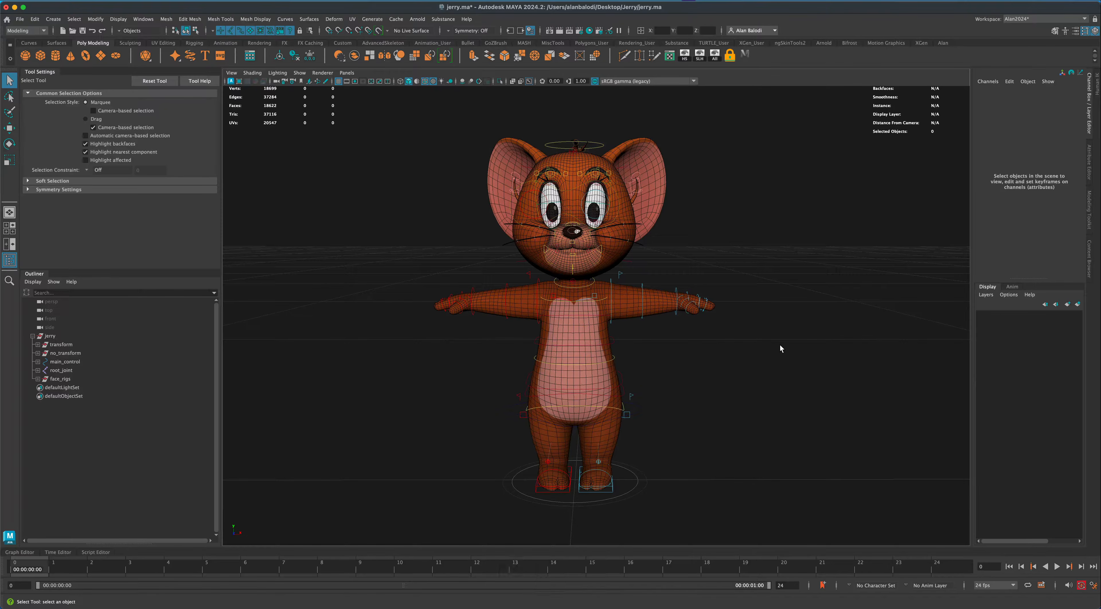
mouse_move(780, 345)
alt+mouse_down()
mouse_move(772, 351)
mouse_move(776, 333)
mouse_move(774, 363)
mouse_move(770, 343)
mouse_move(801, 342)
mouse_move(766, 342)
mouse_move(786, 344)
mouse_move(776, 343)
alt+mouse_up()
mouse_move(690, 293)
alt+mouse_down()
mouse_move(707, 323)
mouse_move(678, 300)
mouse_move(732, 295)
mouse_move(683, 297)
mouse_move(692, 298)
alt+mouse_up()
alt+middle_drag(697, 299, 705, 313)
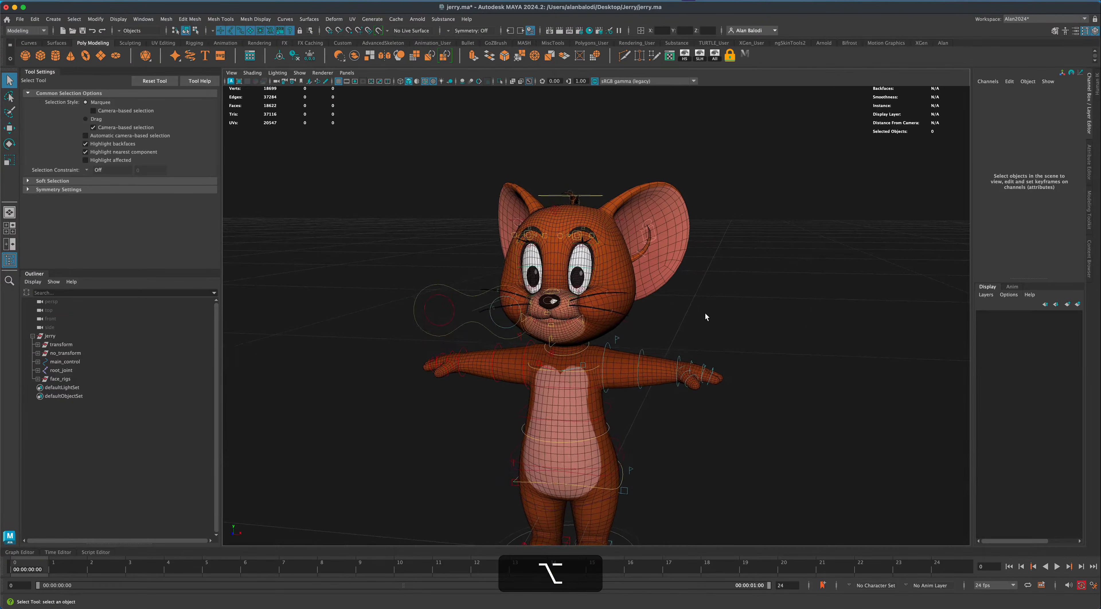
alt+right_drag(705, 314, 713, 309)
alt+drag(714, 311, 744, 345)
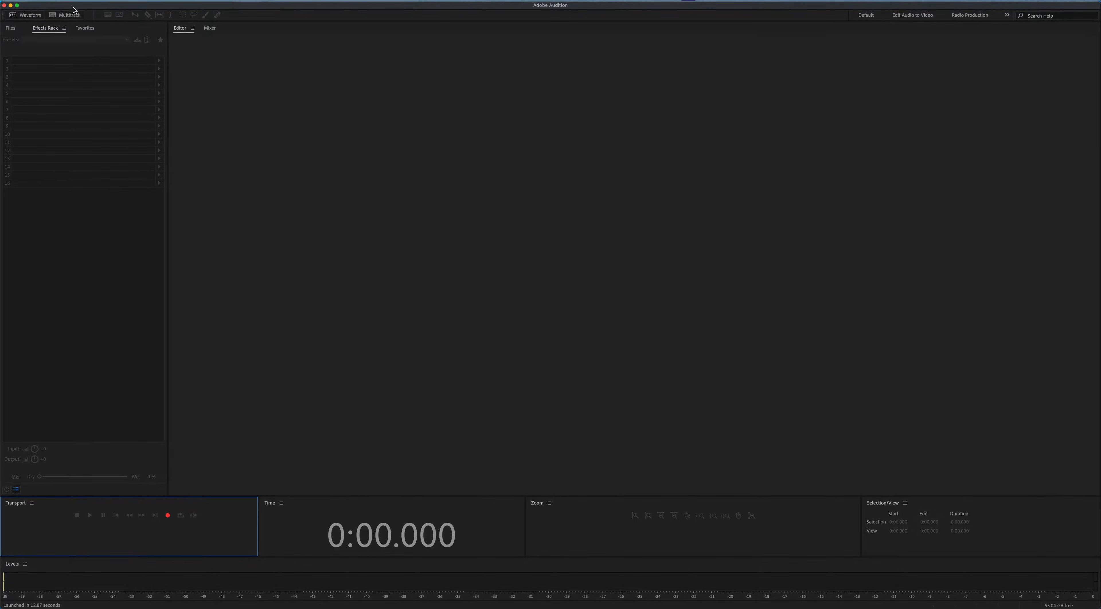
Switch to Adobe Audition, create a new 48000 Hz stereo audio file and record a short voice line in it
click(344, 128)
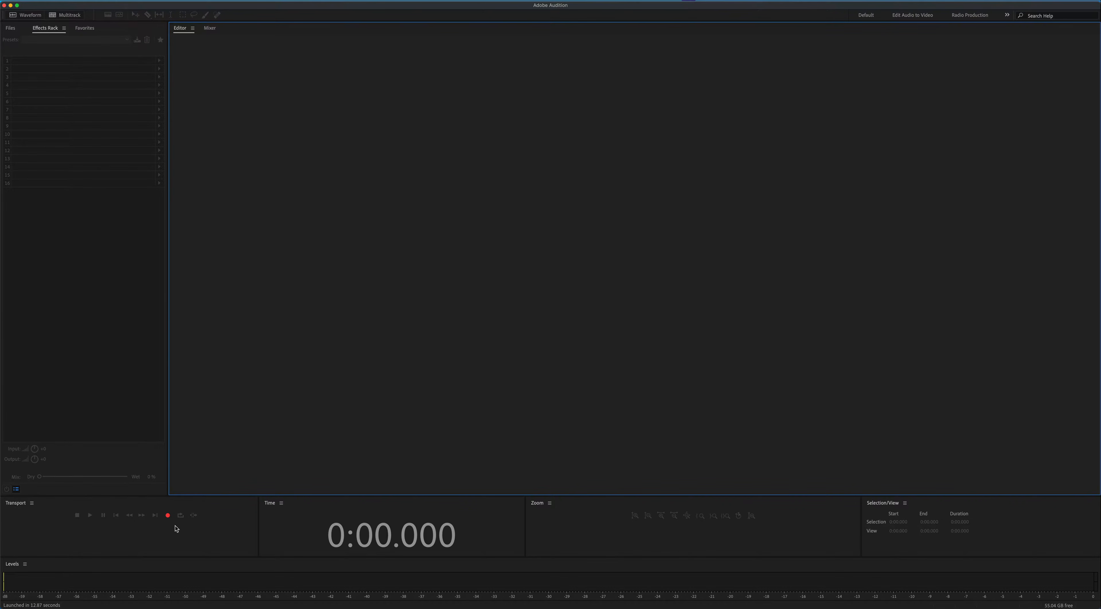
click(79, 0)
mouse_move(88, 9)
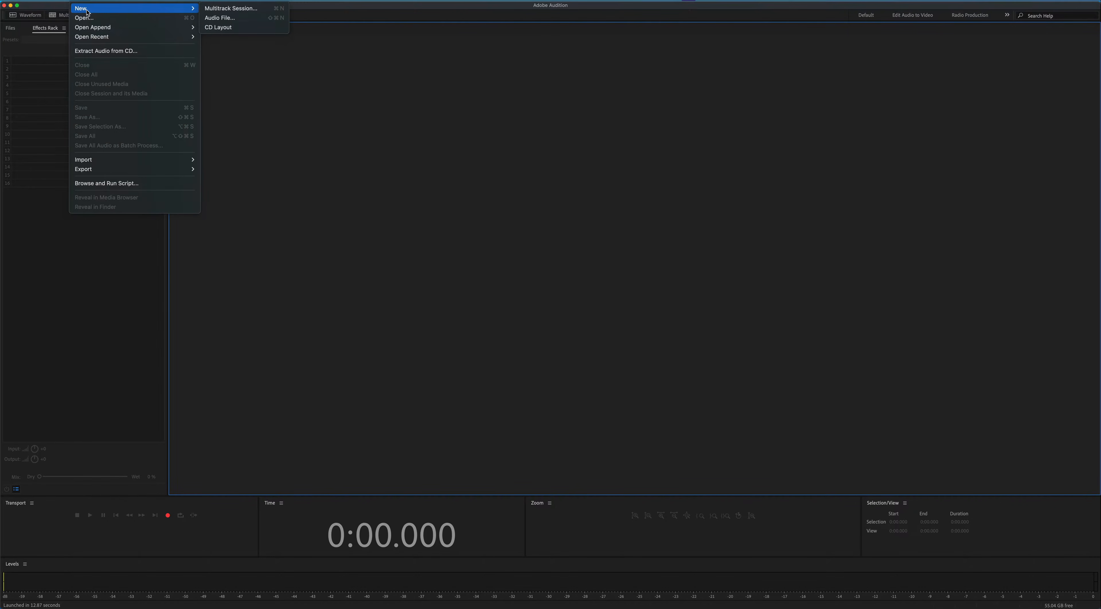
click(235, 18)
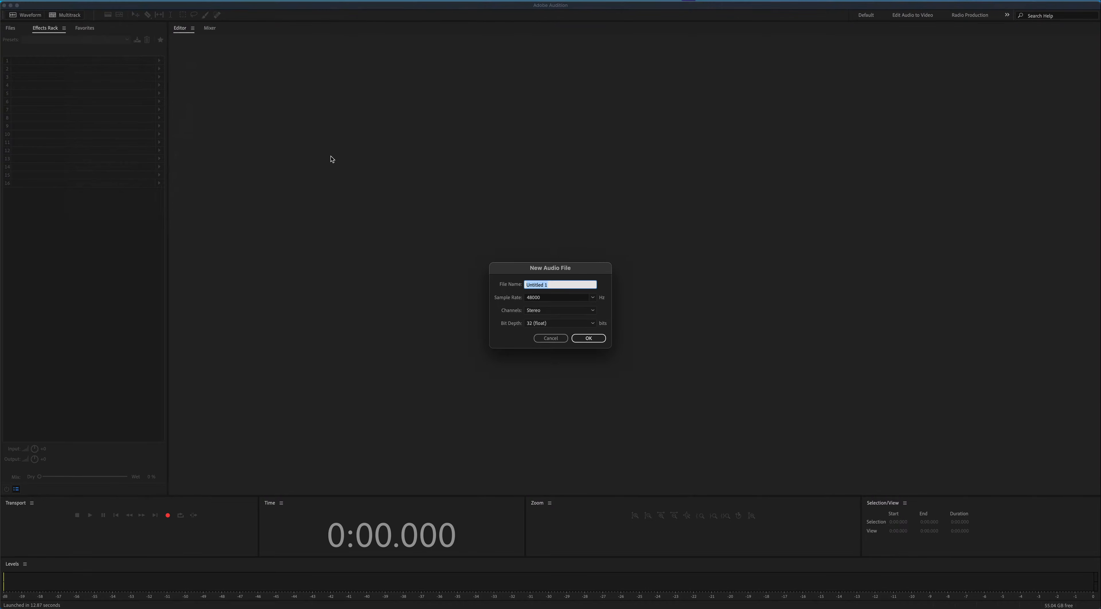
click(587, 338)
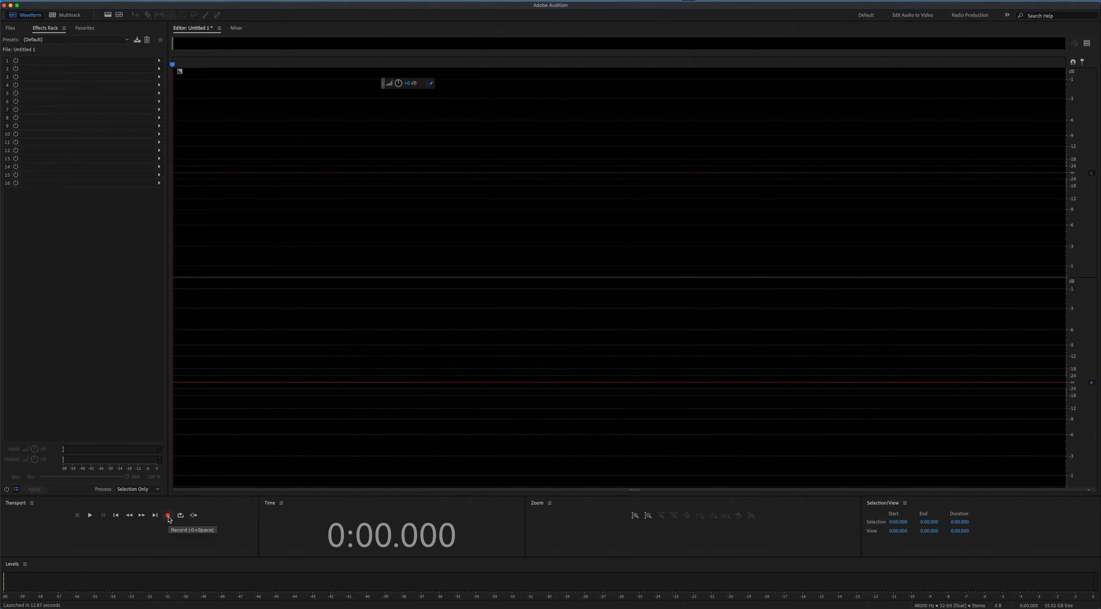
click(168, 515)
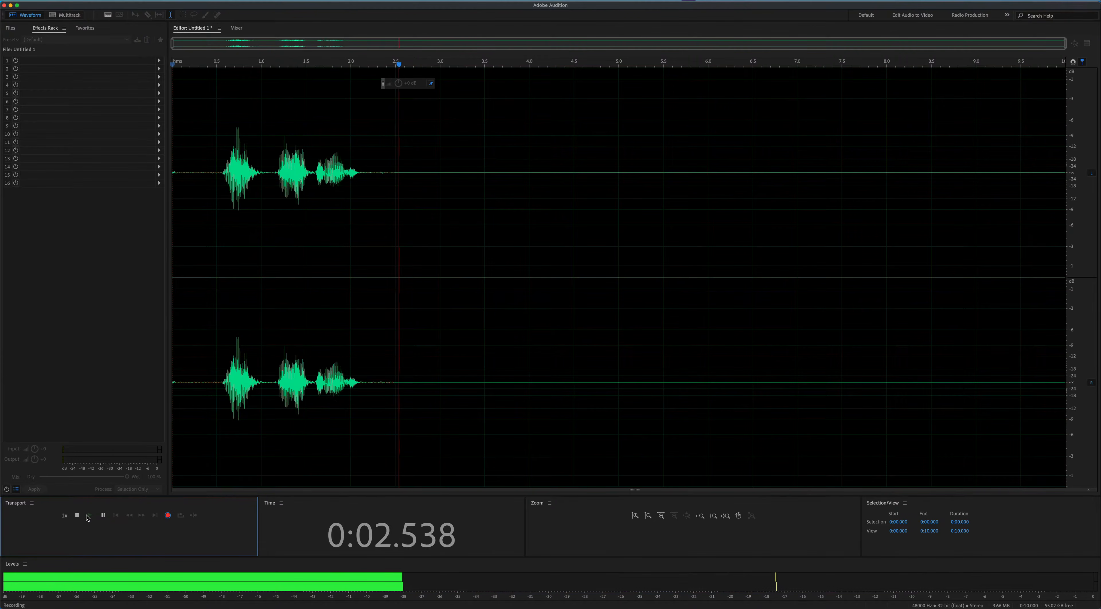
key(space)
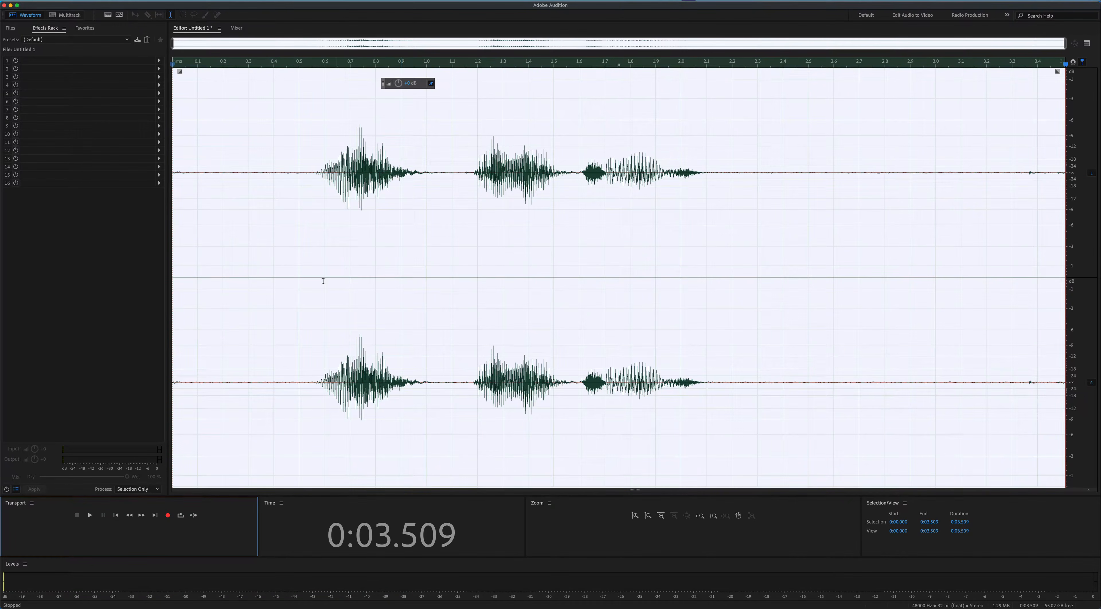
Delete the silence before and after the recorded speech, and raise the volume of the remaining clip
click(294, 282)
drag(300, 276, 152, 272)
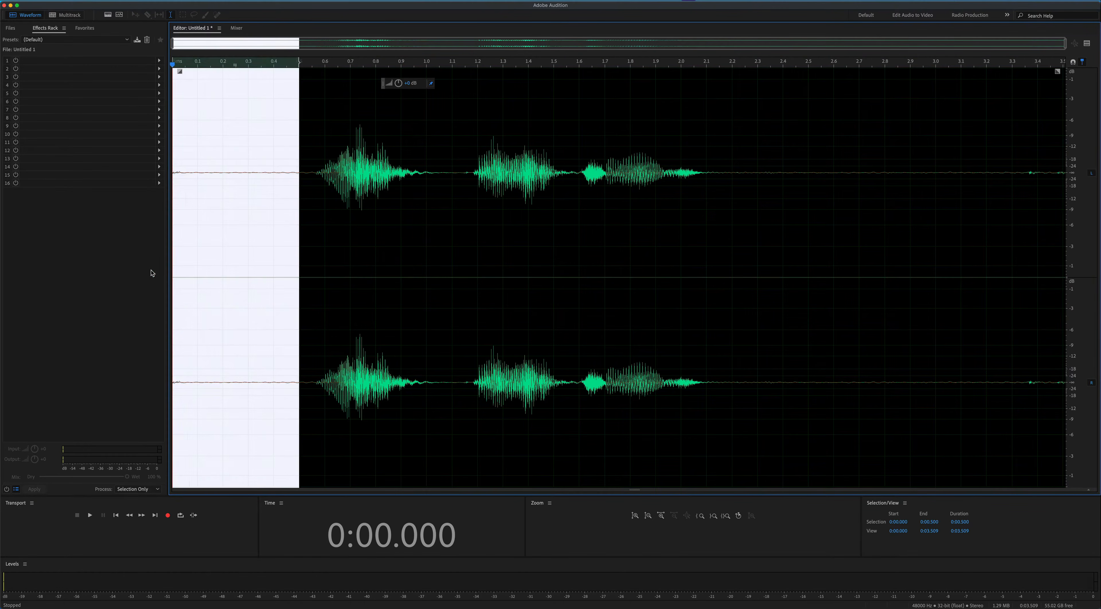
key(Delete)
drag(670, 275, 1070, 278)
key(Delete)
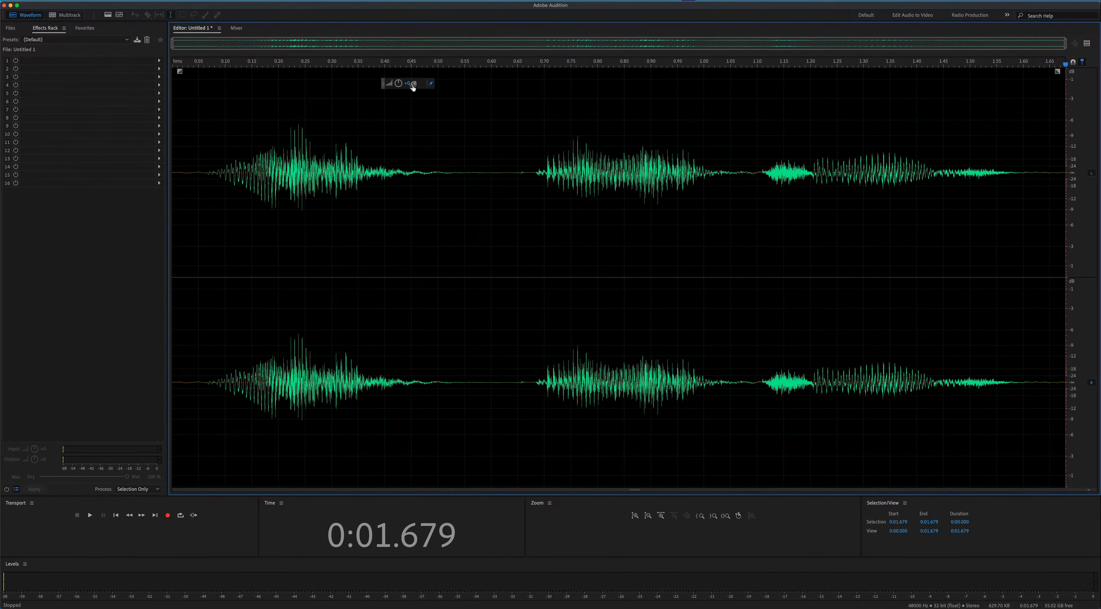
drag(410, 83, 418, 83)
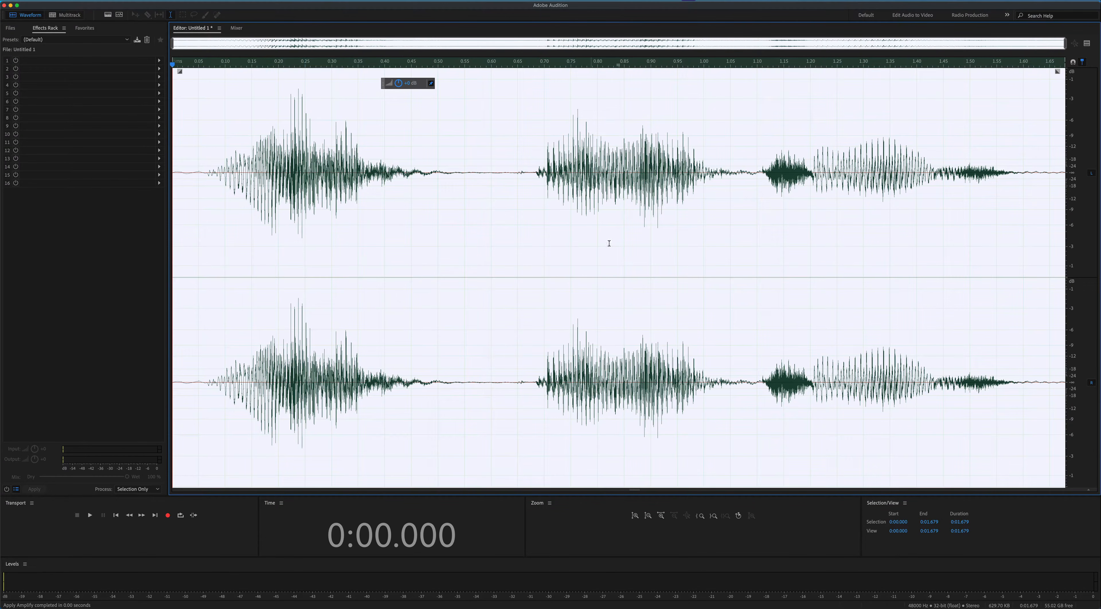
Apply the Pitch Shifter effect to the whole recording, using the Angry Gerbil preset adjusted to a ratio of 1.4142, and preview it
click(186, 280)
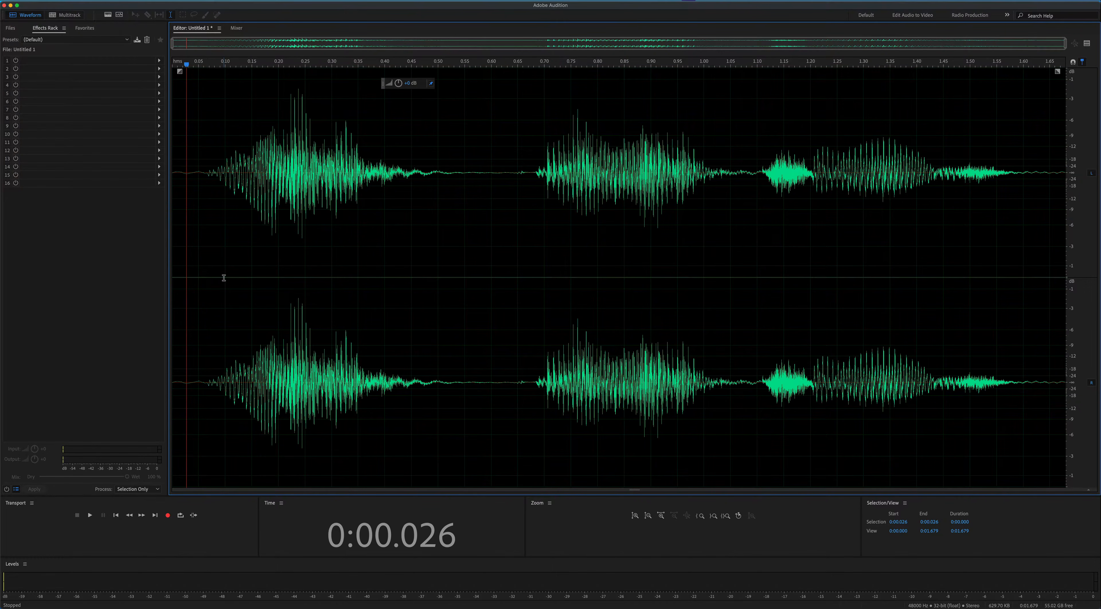
key(super+a)
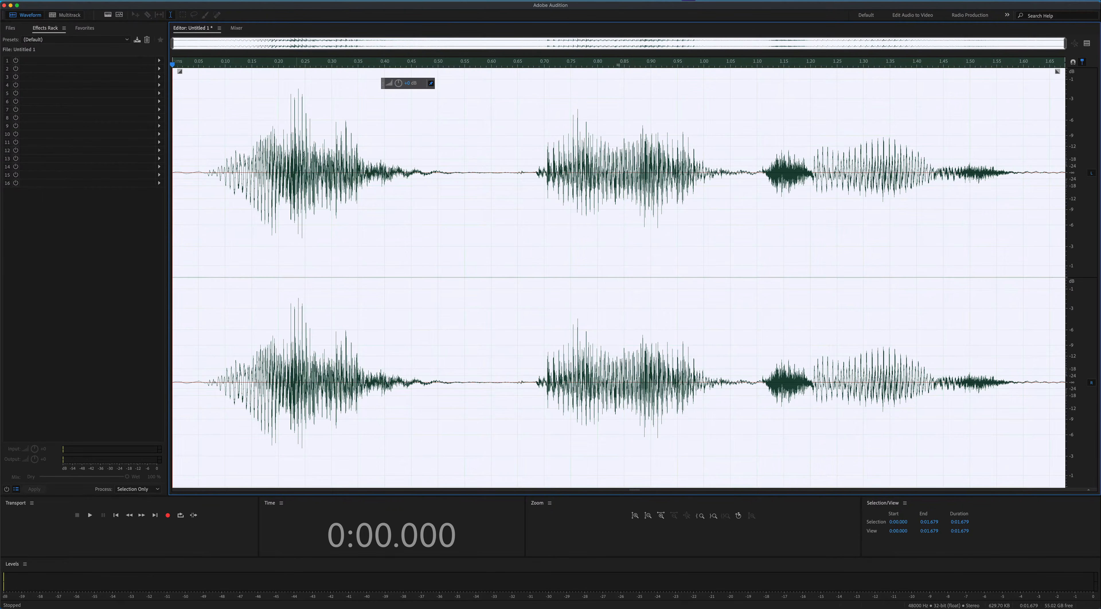
click(169, 0)
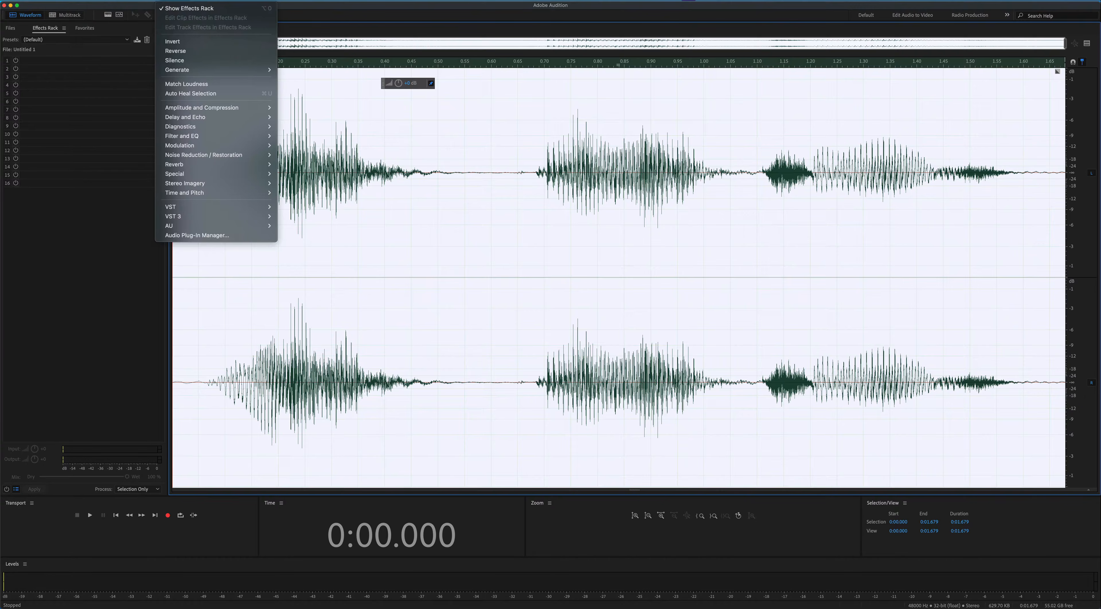
mouse_move(238, 196)
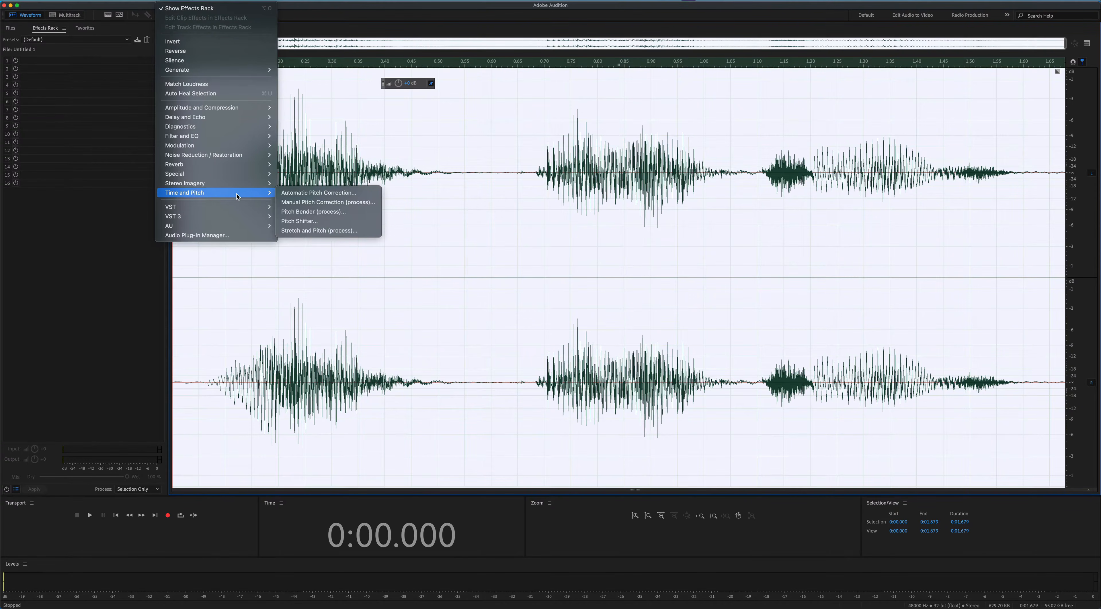
click(337, 222)
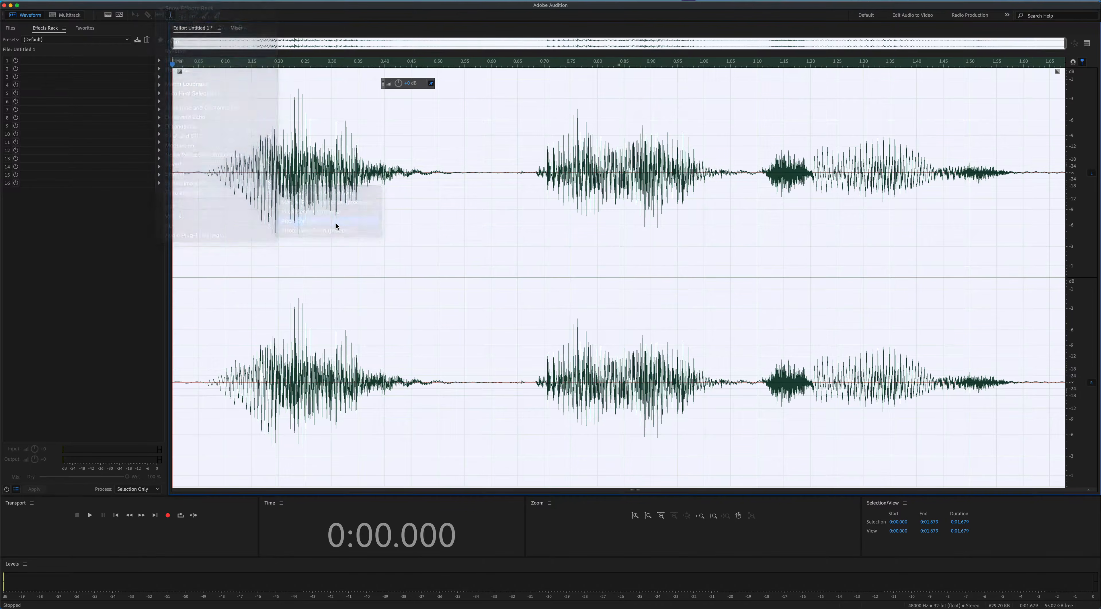
drag(378, 238, 493, 228)
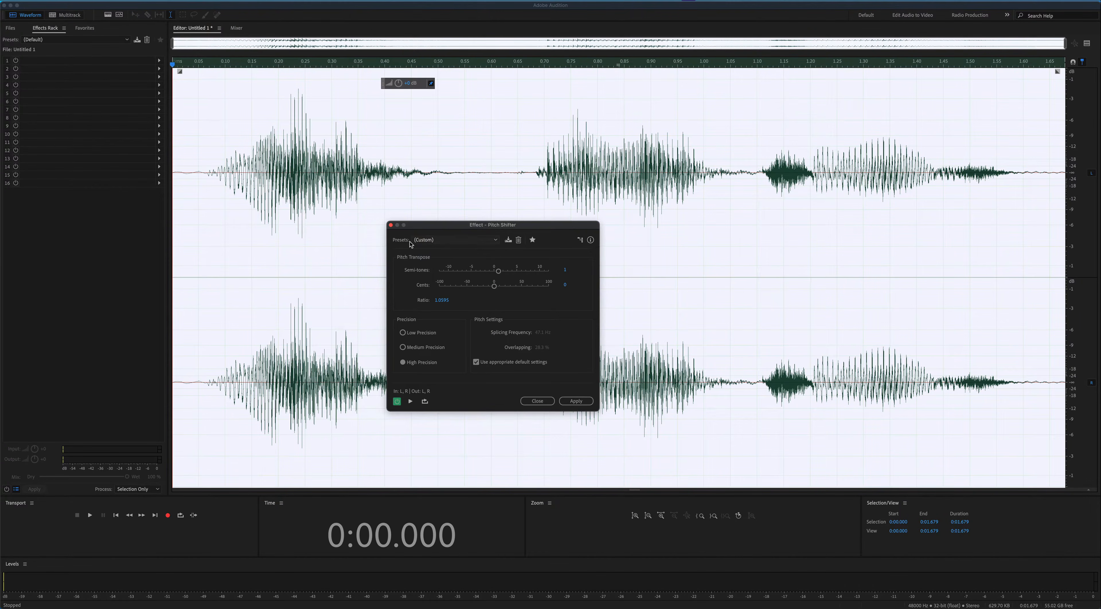
click(494, 241)
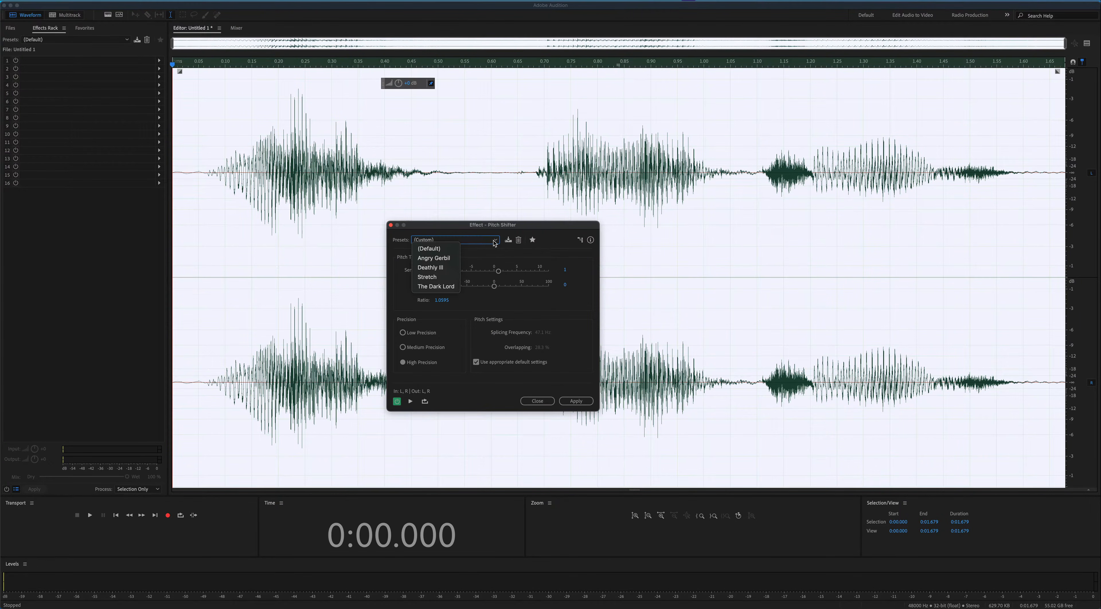
click(453, 262)
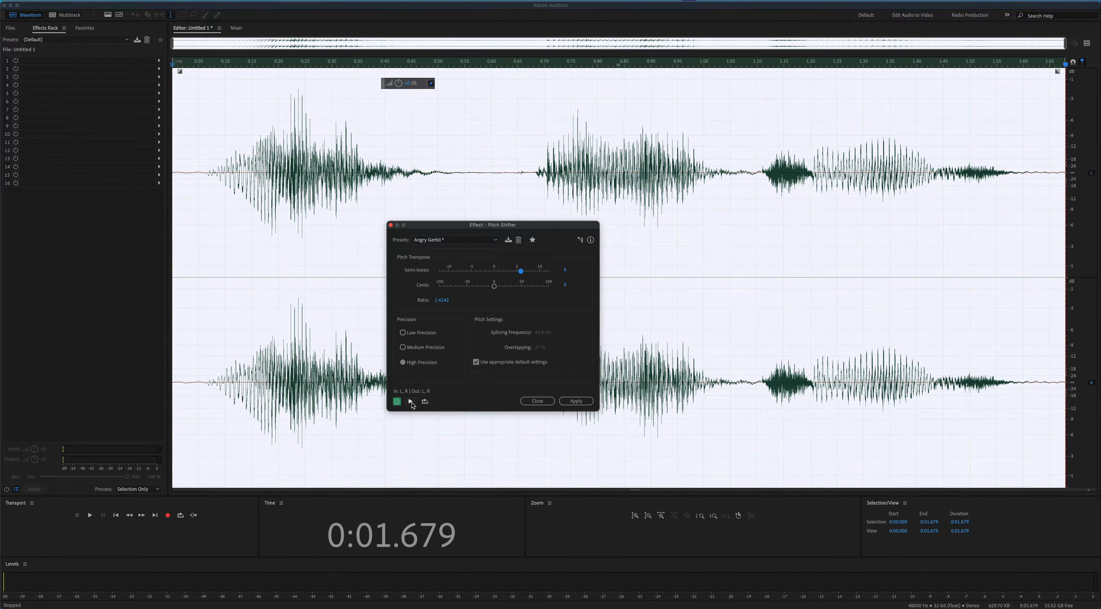
click(410, 401)
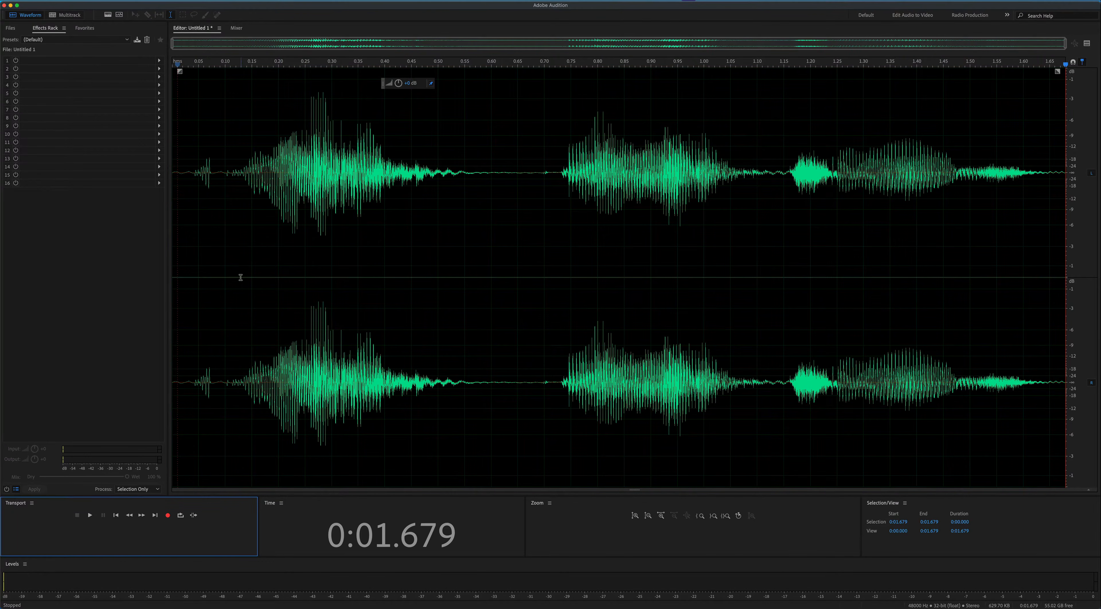
Export the audio to the Desktop in MP3 Audio format with the file name "I like cheese"
click(79, 2)
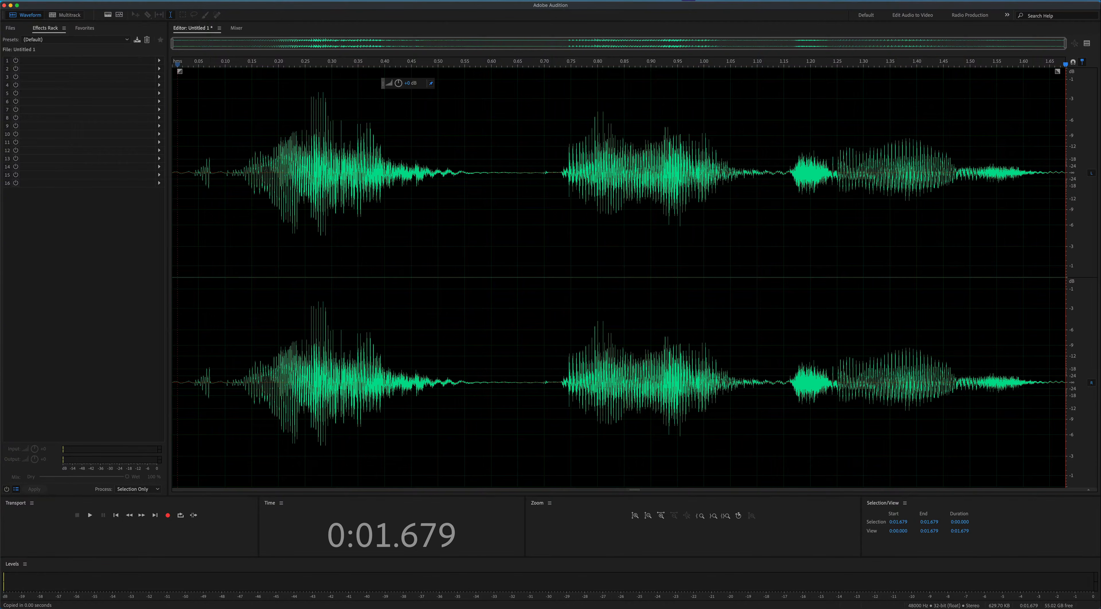
mouse_move(137, 171)
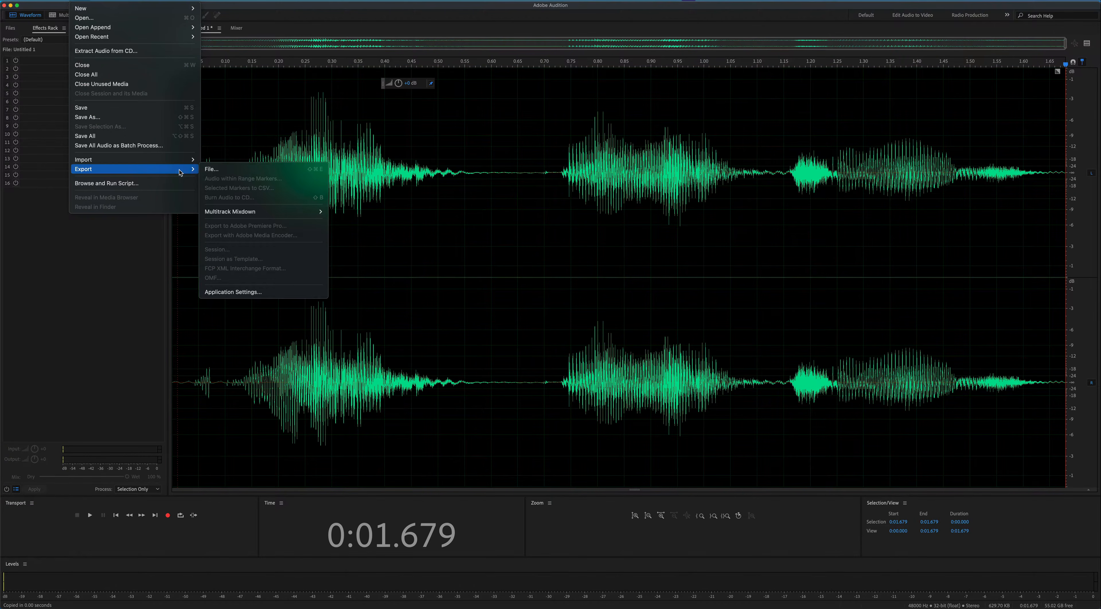
click(211, 169)
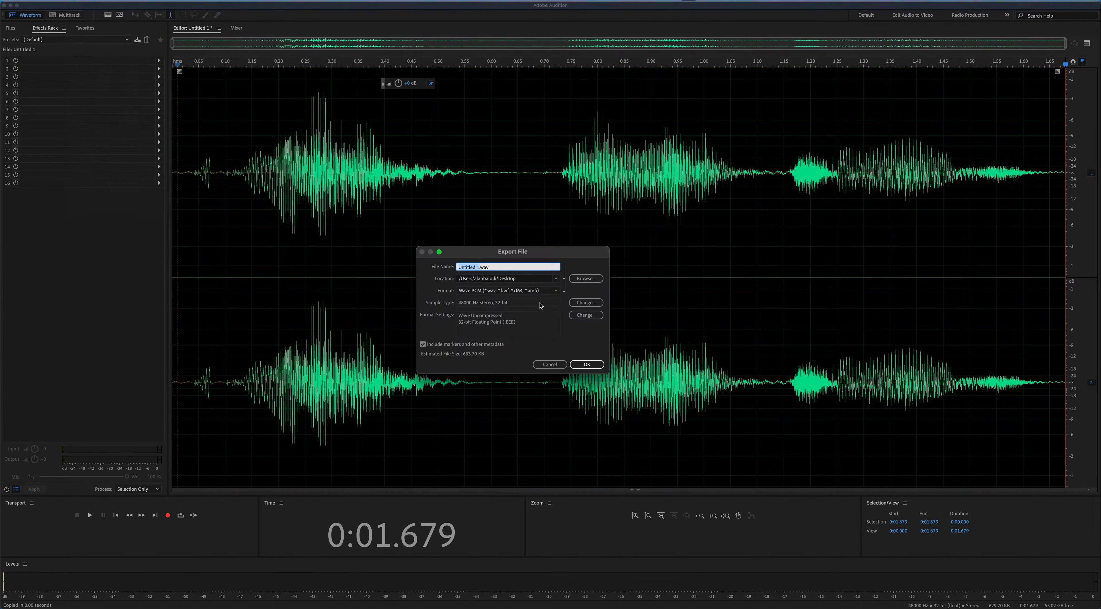
click(498, 269)
click(556, 291)
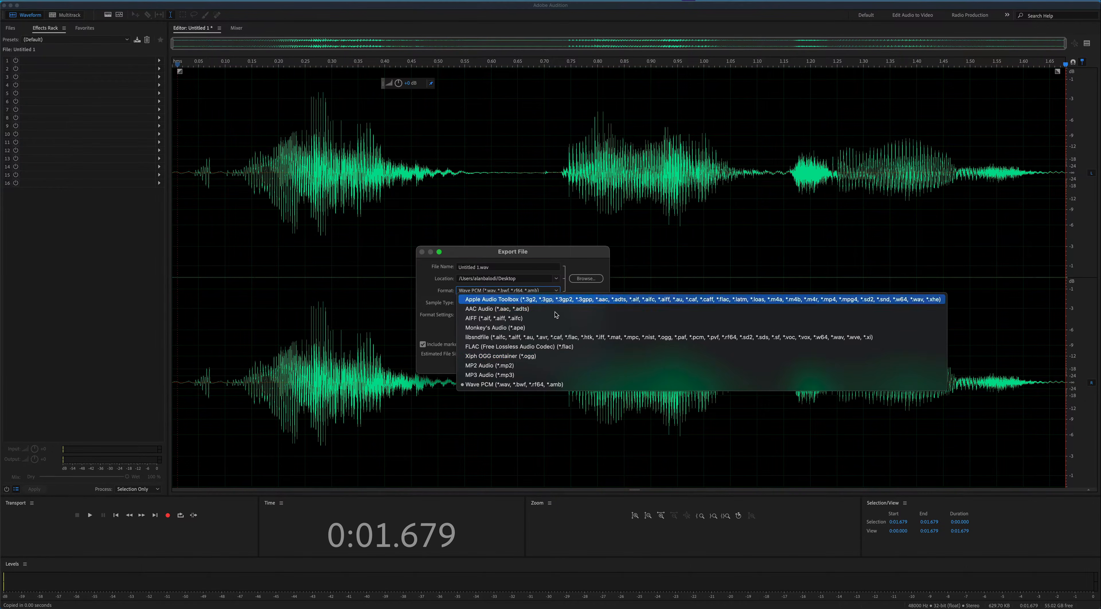
click(551, 375)
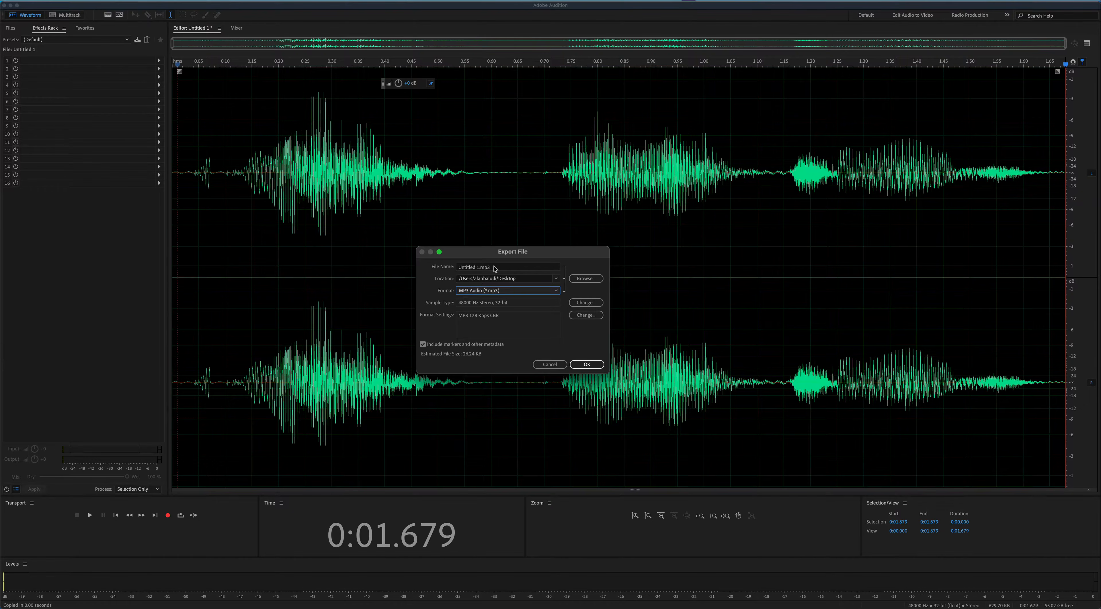
click(496, 270)
drag(479, 270, 448, 270)
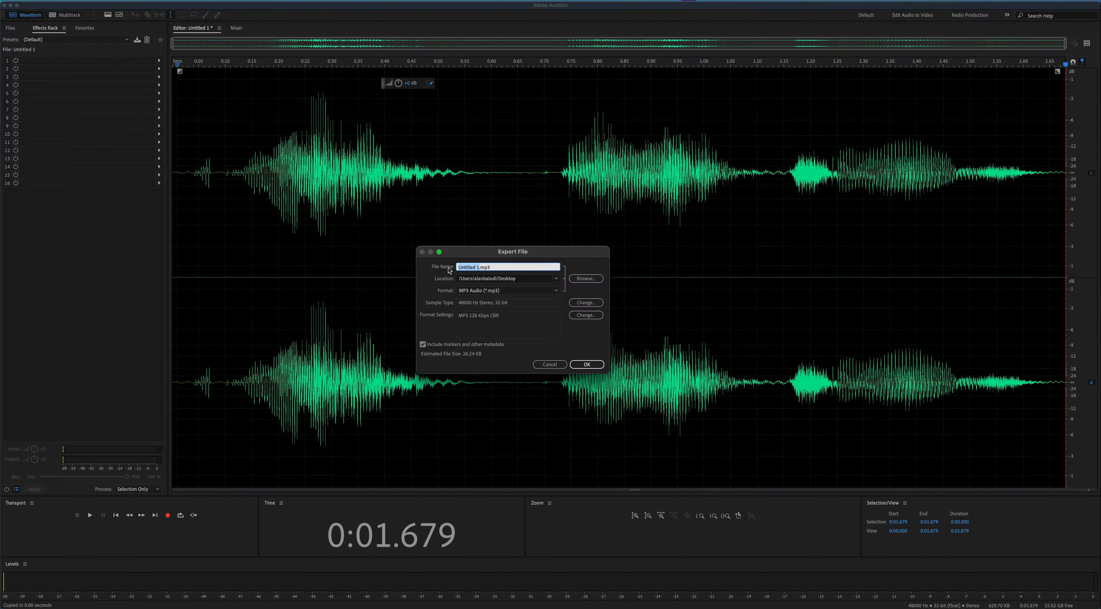
text(I)
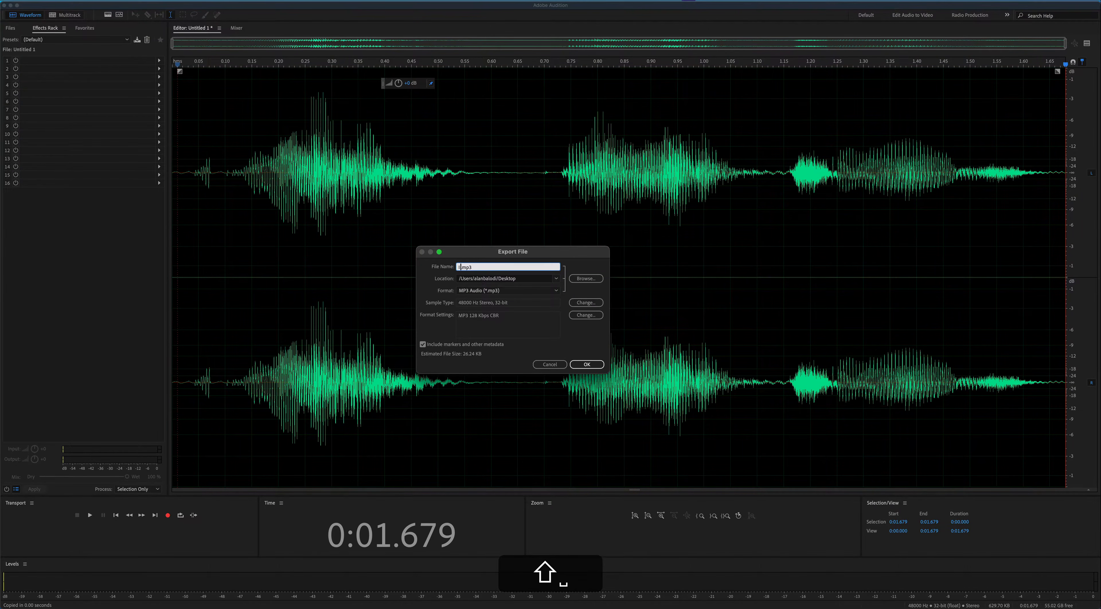
text( like cheese)
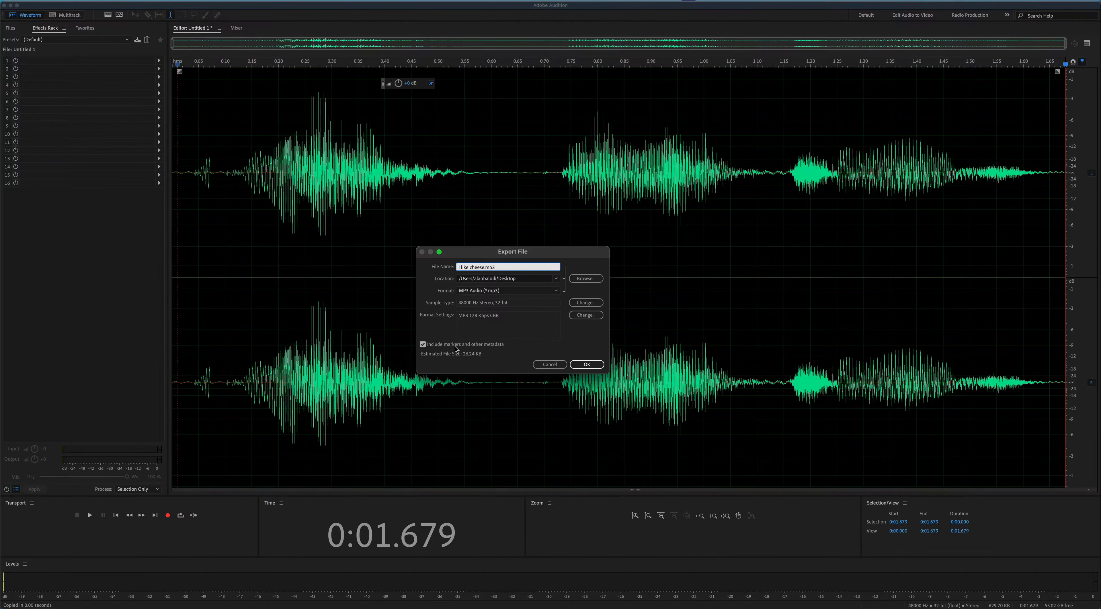
click(589, 362)
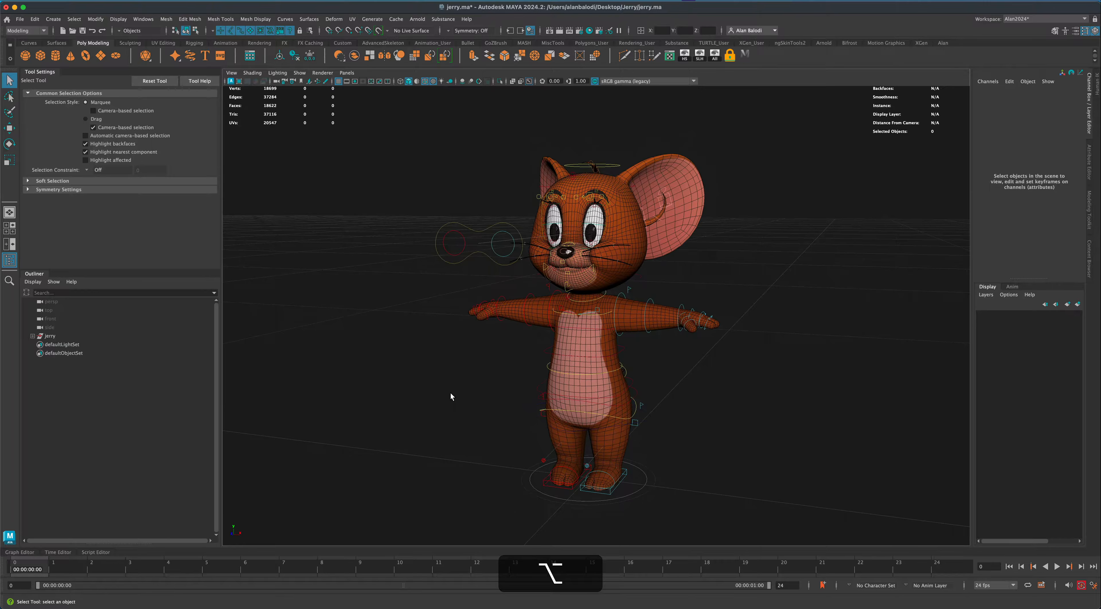
Switch to Maya and import I like cheese.mp3 from the Jerry folder into the scene
alt+drag(451, 394, 433, 389)
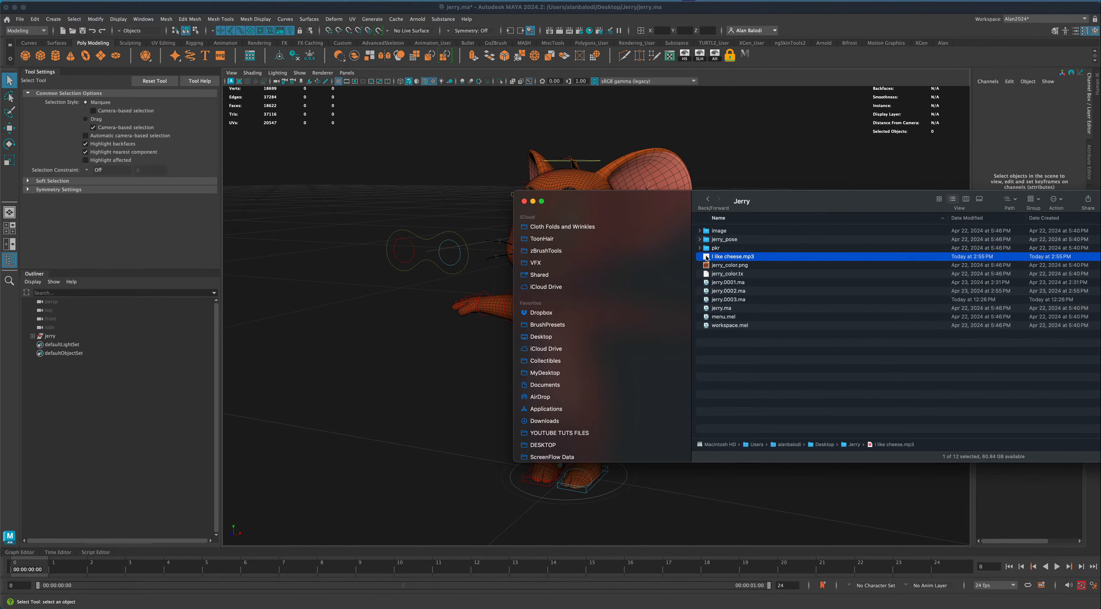
drag(706, 258, 344, 389)
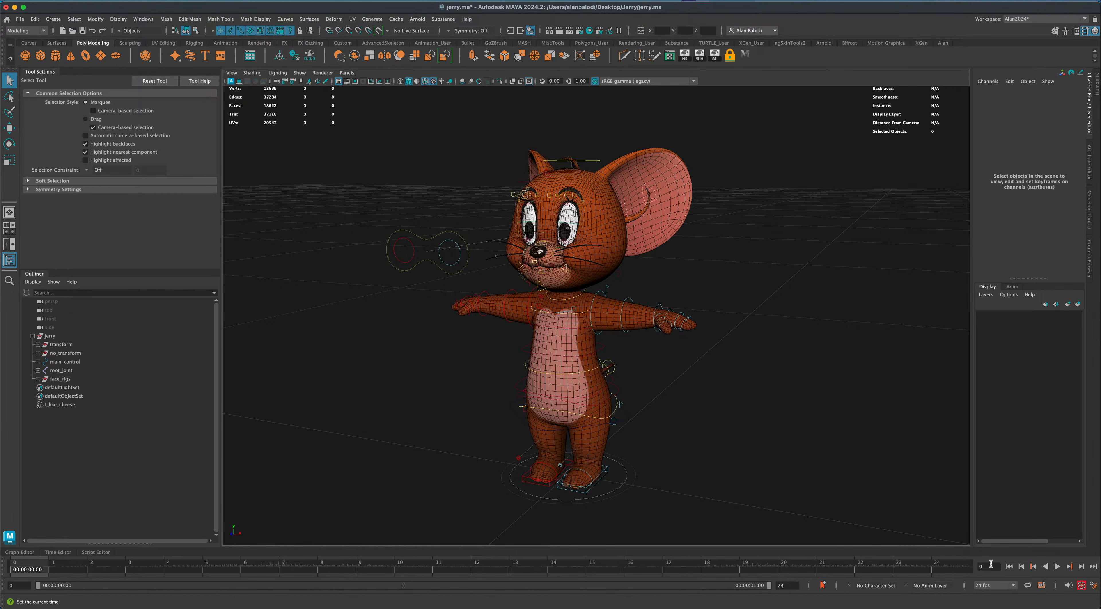
Set the animation end to frame 200 and extend the visible playback range to frame 132
drag(988, 567, 969, 567)
click(793, 587)
text(200)
key(Return)
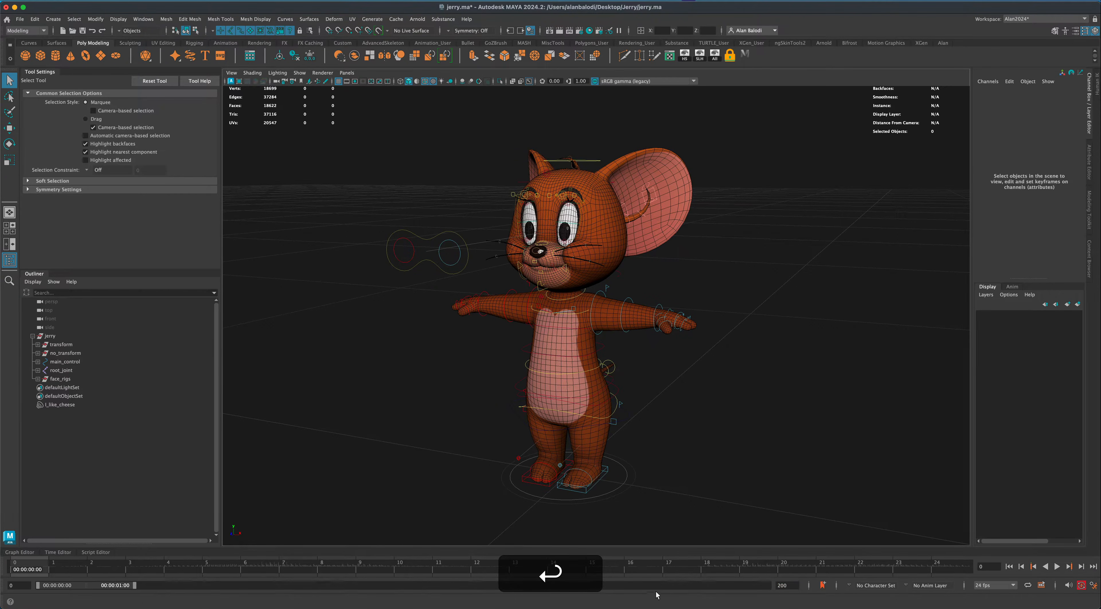
drag(135, 586, 523, 587)
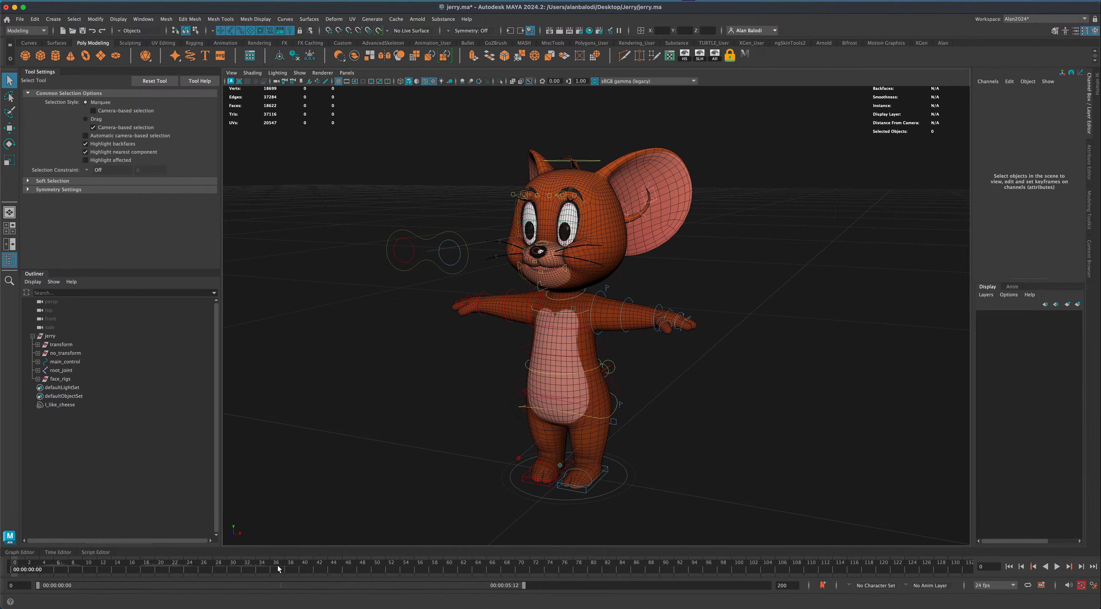
Check the timeline around frames 40 and 51, and set the animation end to frame 50
click(302, 566)
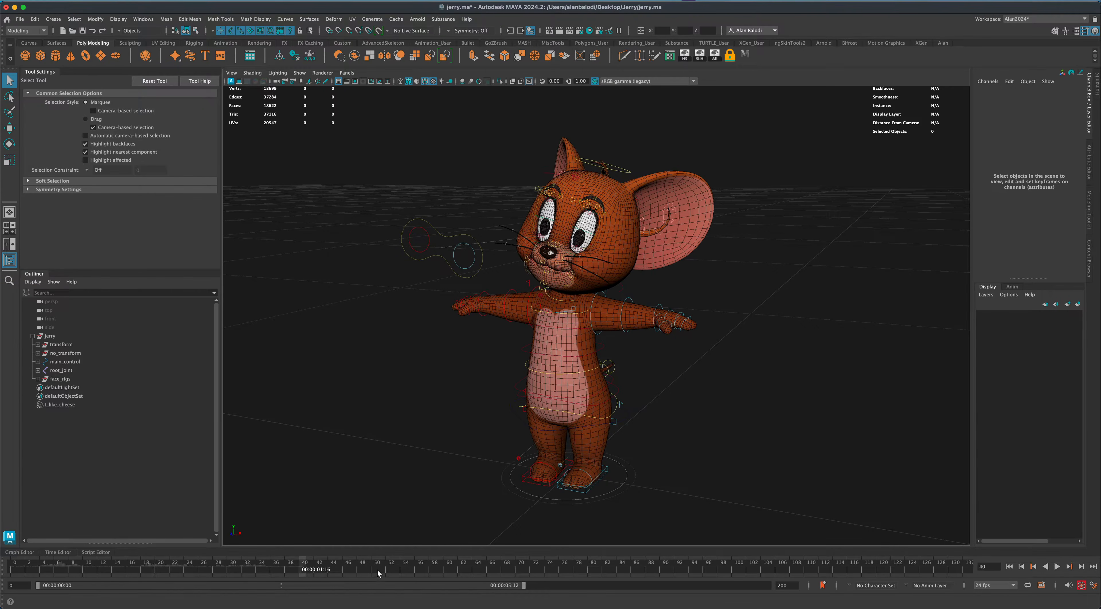
click(378, 570)
double_click(786, 585)
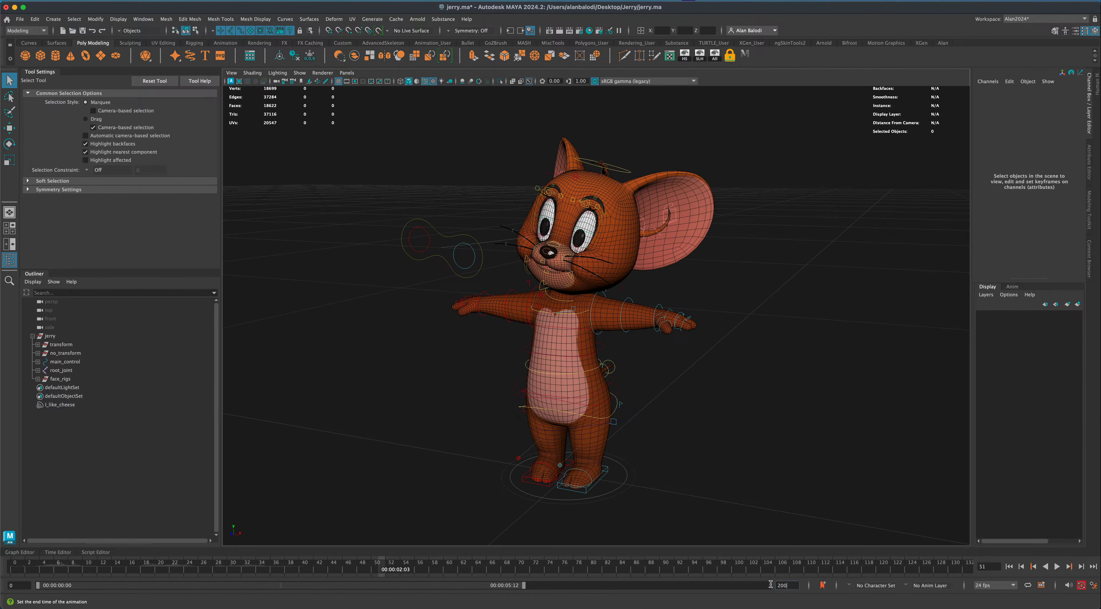
text(50)
key(Return)
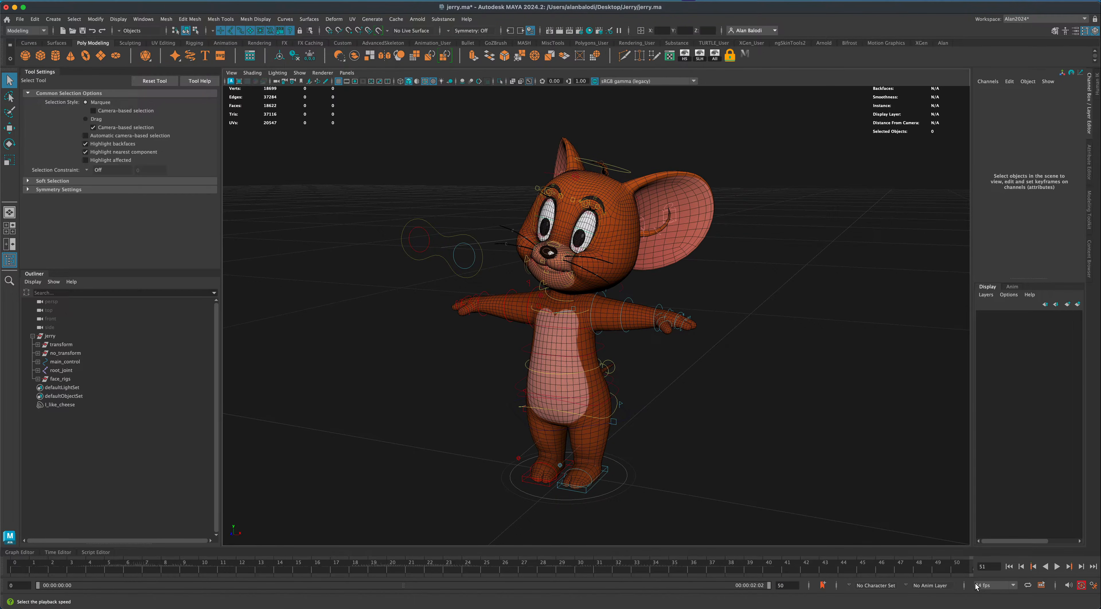
Play the animation from the first frame to check the voice line, stop it and return to frame 0
click(1009, 566)
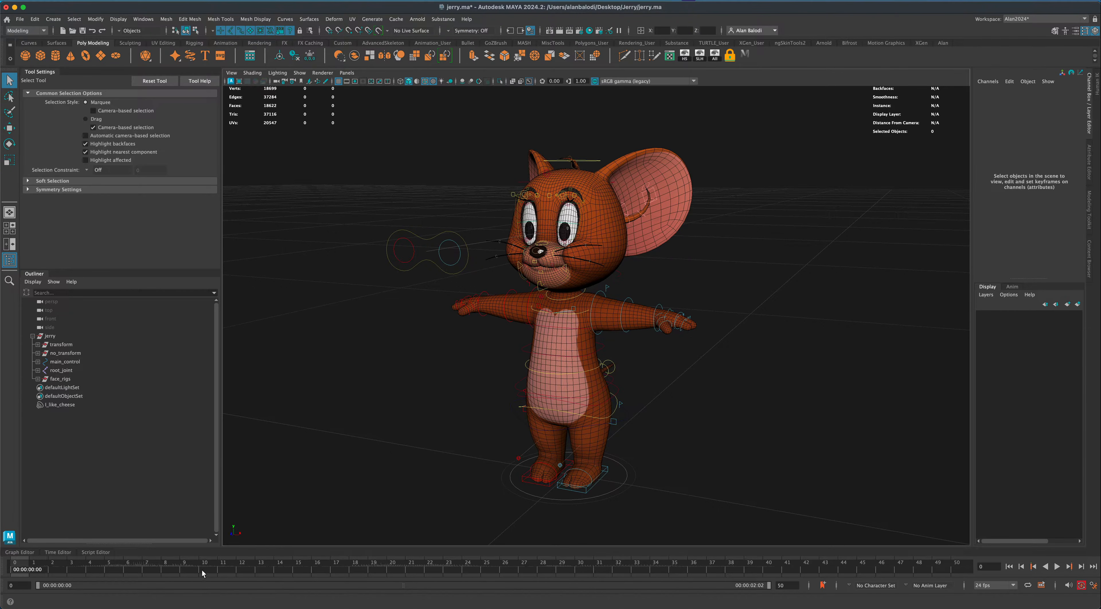
click(1056, 568)
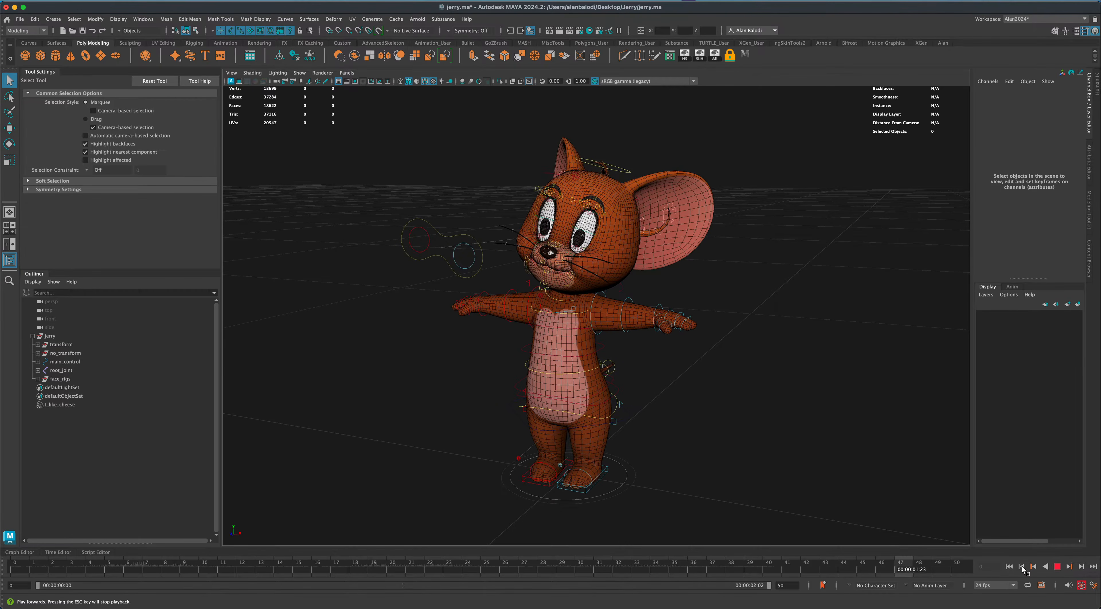
click(1056, 567)
alt+drag(673, 470, 734, 458)
click(1009, 567)
Examine the Jerry character from the front and from three-quarter angles
scroll(729, 463, up, 2)
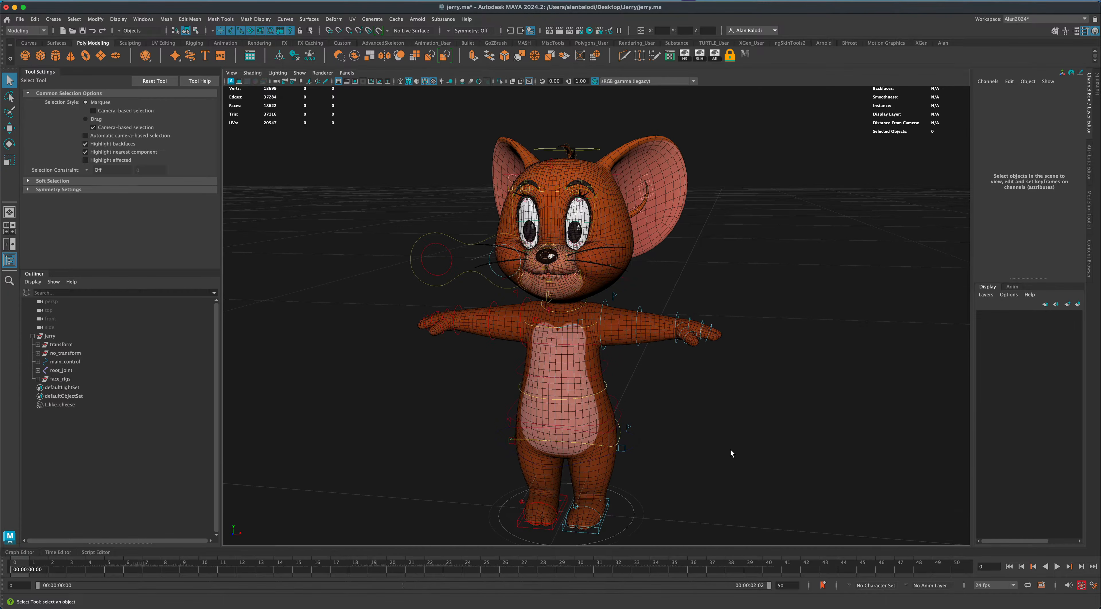
alt+middle_drag(731, 450, 734, 441)
alt+drag(734, 441, 722, 456)
mouse_move(723, 456)
alt+right_down()
mouse_move(742, 440)
mouse_move(743, 453)
alt+right_up()
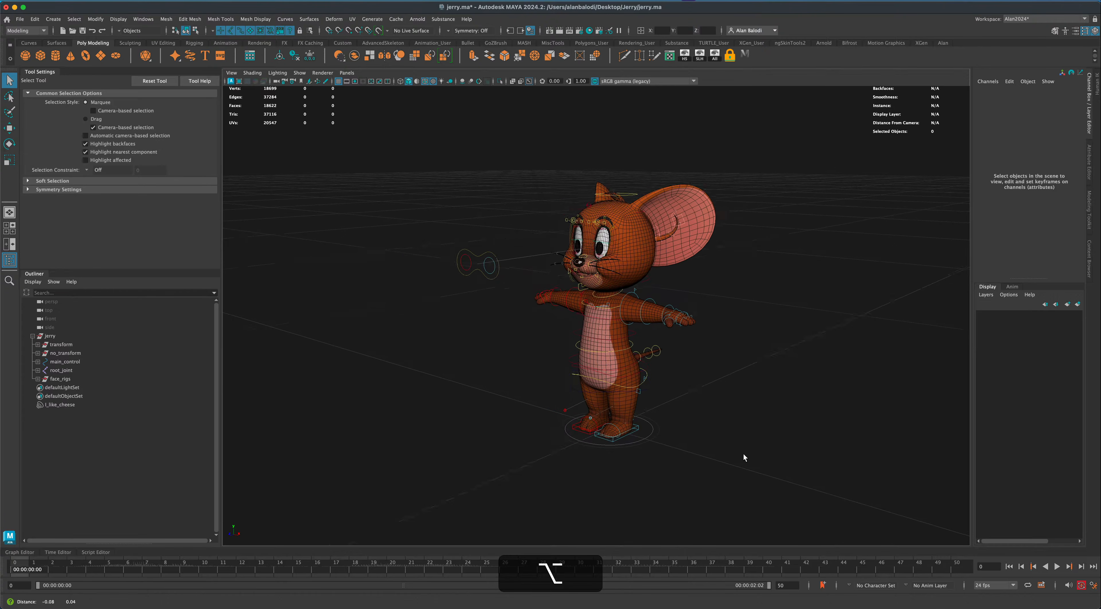
alt+drag(362, 281, 572, 341)
alt+drag(471, 366, 471, 362)
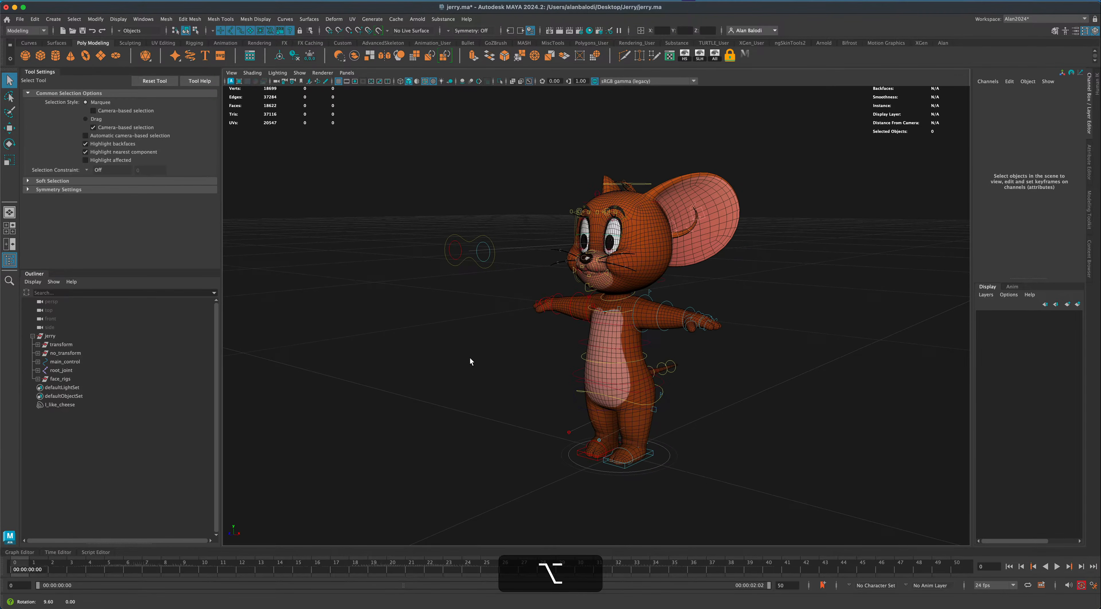
alt+drag(368, 294, 386, 299)
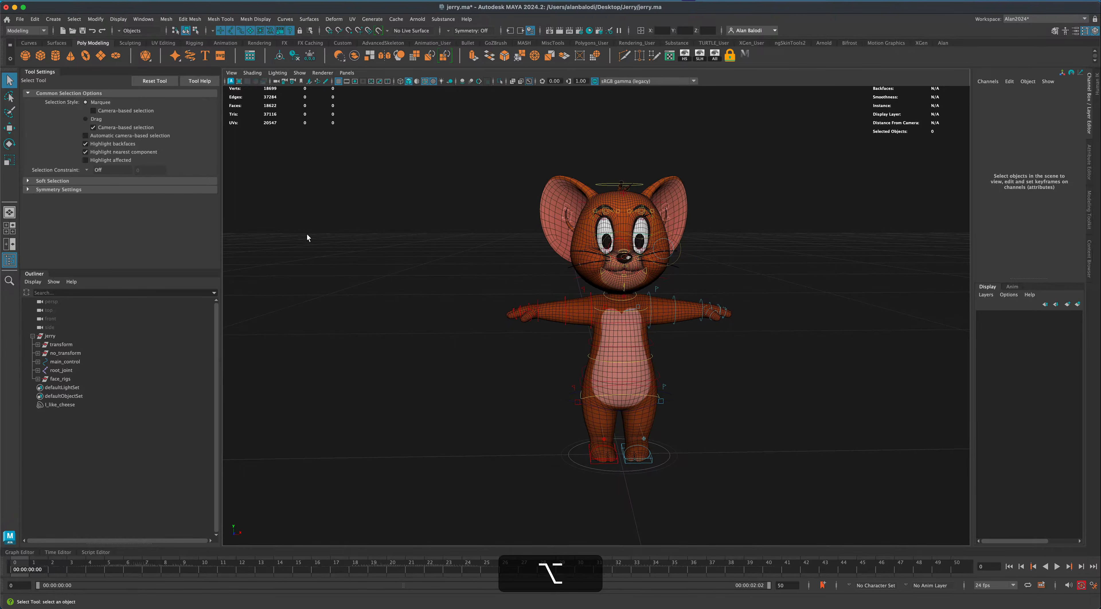
alt+drag(478, 336, 581, 287)
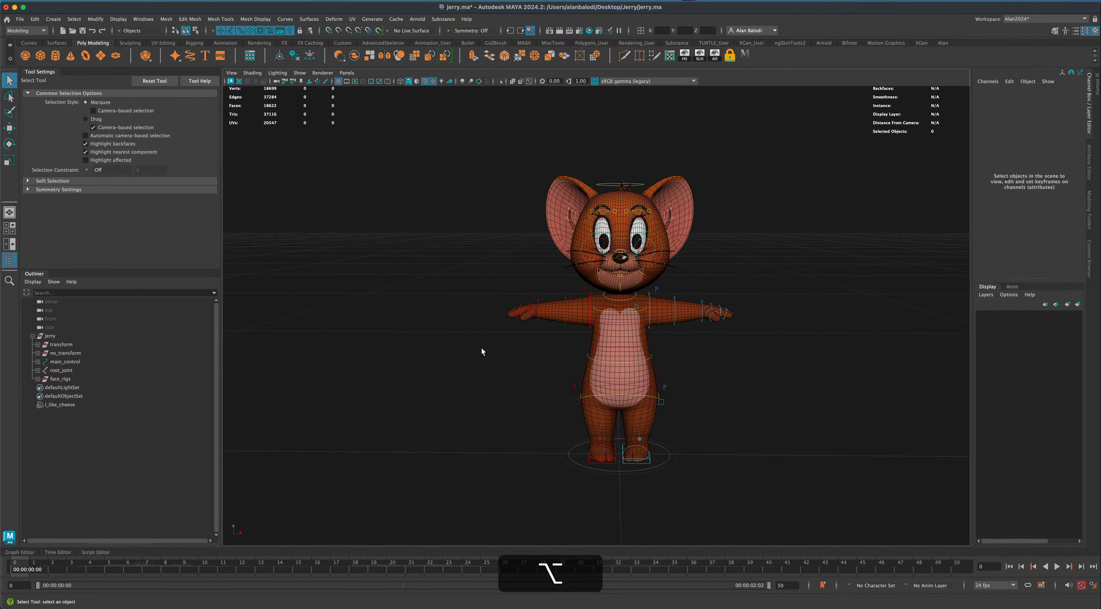
alt+drag(482, 349, 460, 347)
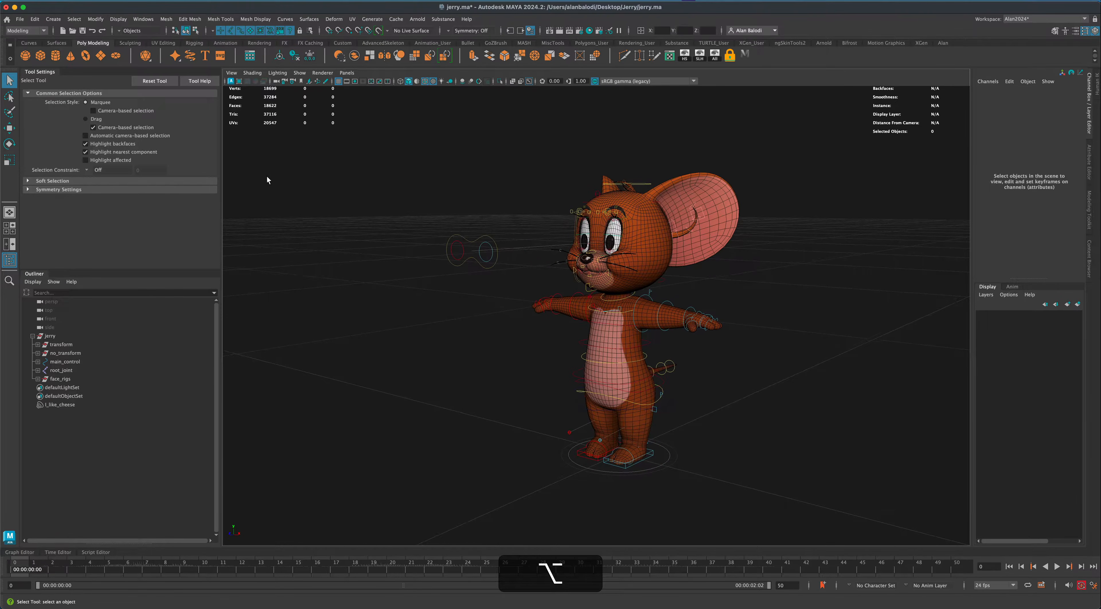
Create a Camera and Aim in the scene
click(53, 19)
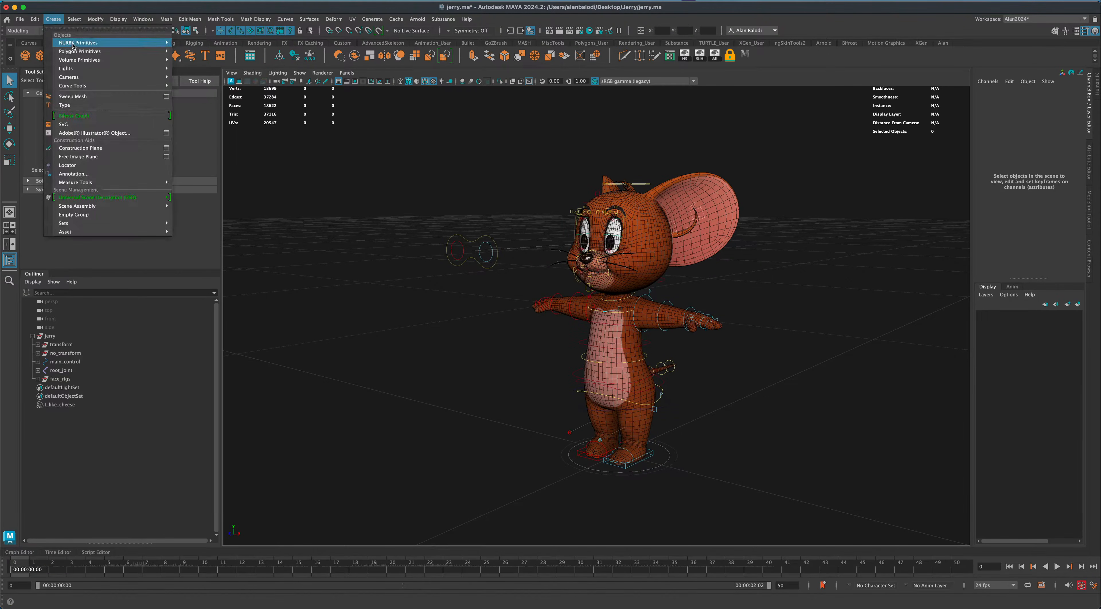
mouse_move(74, 45)
mouse_move(92, 78)
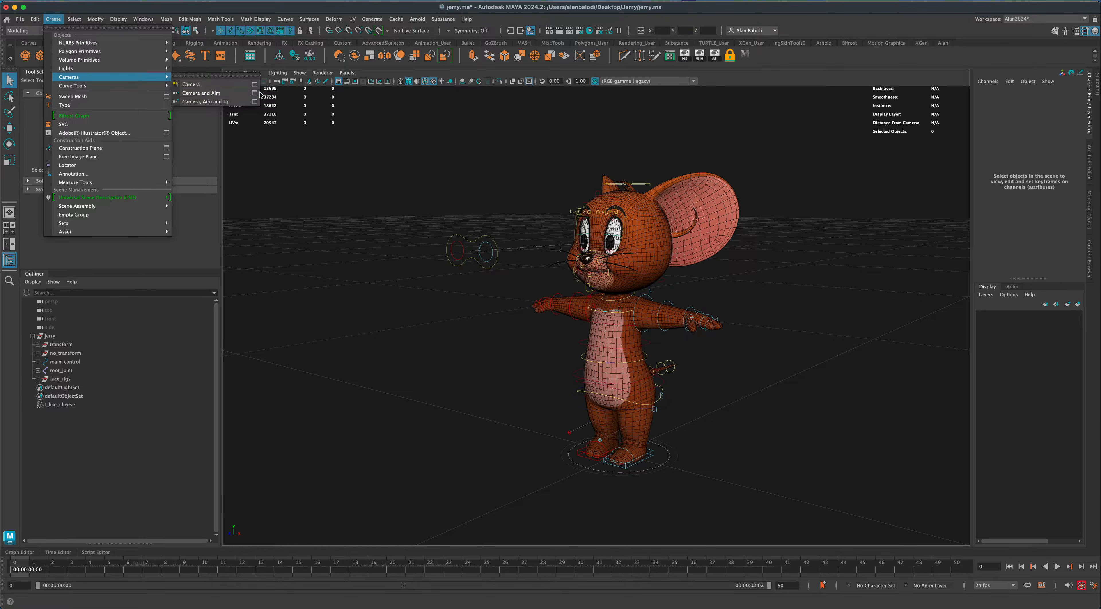
click(221, 92)
Move the whole camera group in front of Jerry, to about 2.07 in Translate Z
scroll(408, 309, down, 3)
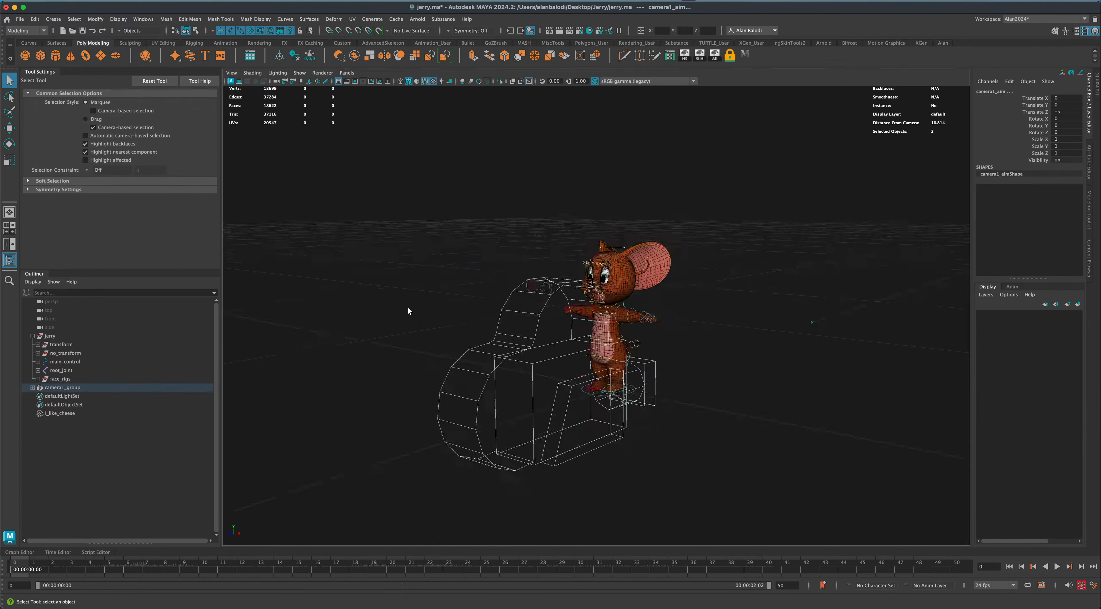
alt+drag(407, 307, 481, 338)
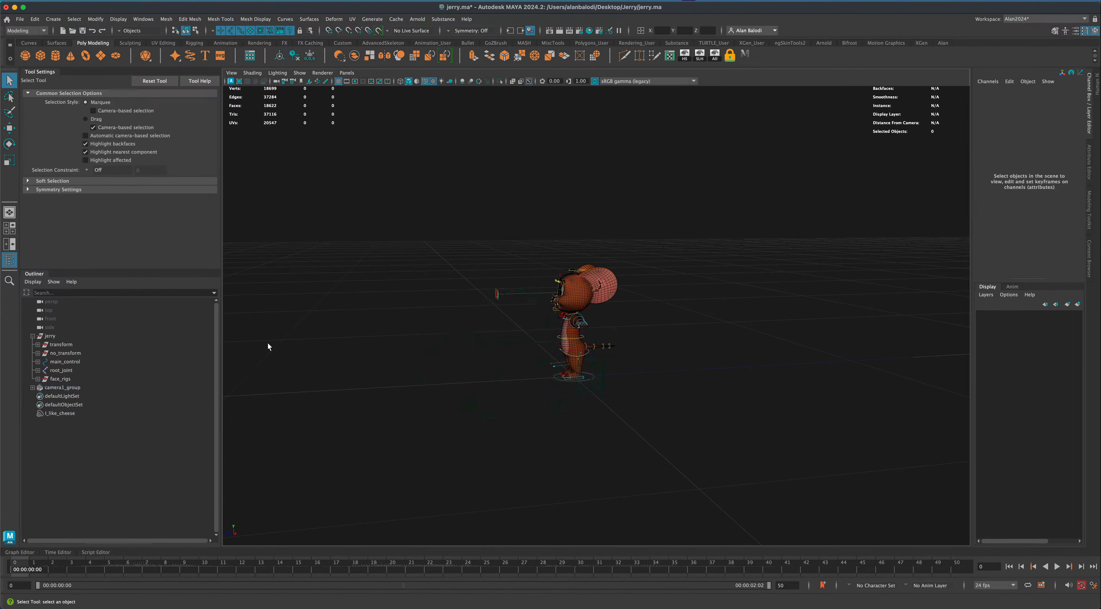
click(74, 388)
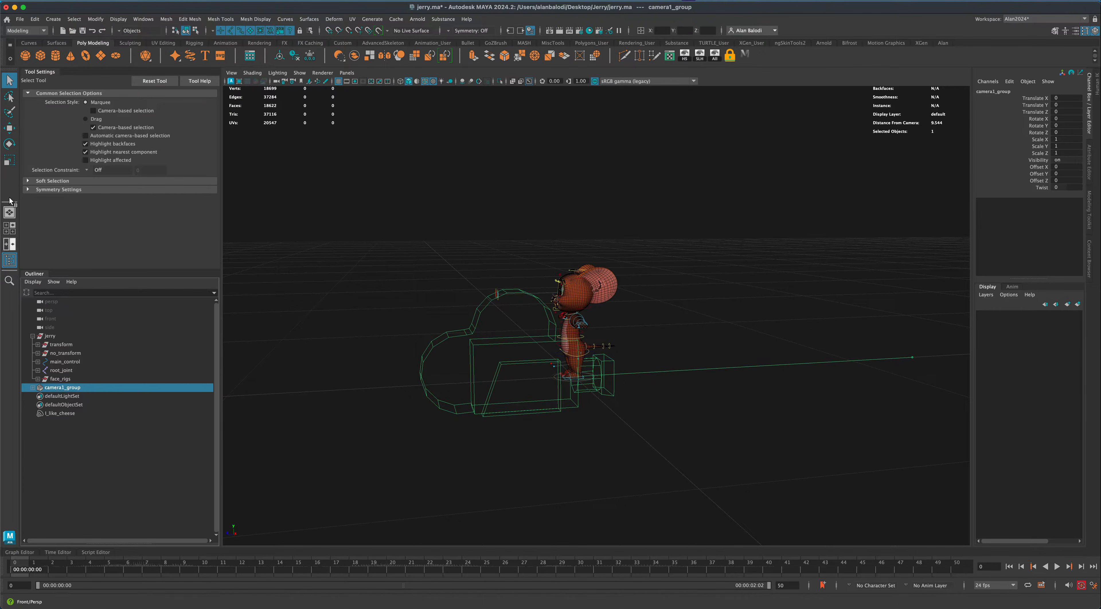
key(w)
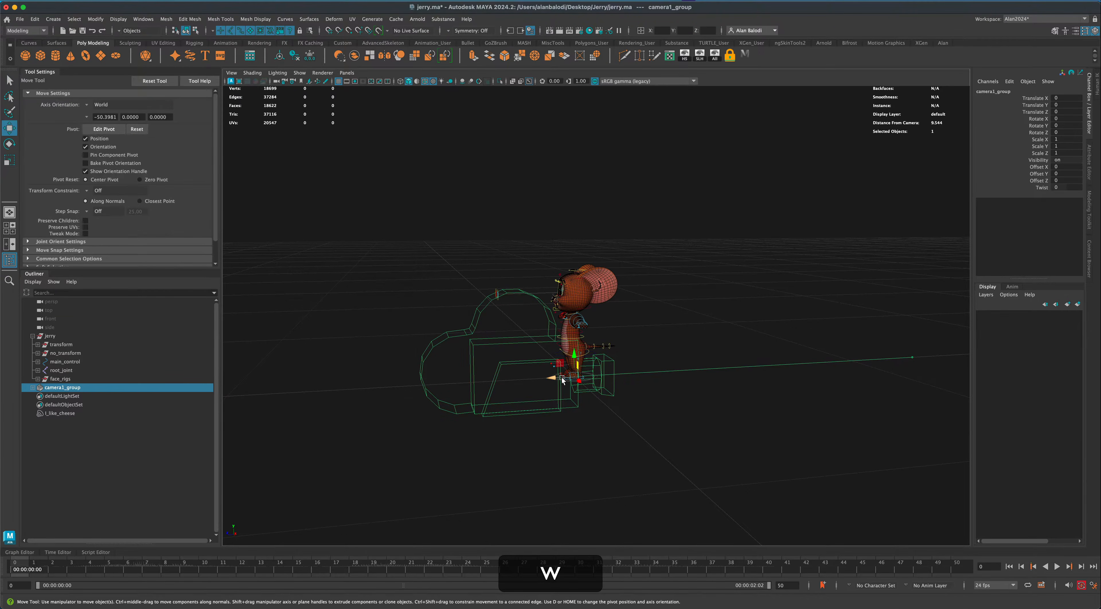
drag(555, 383, 381, 380)
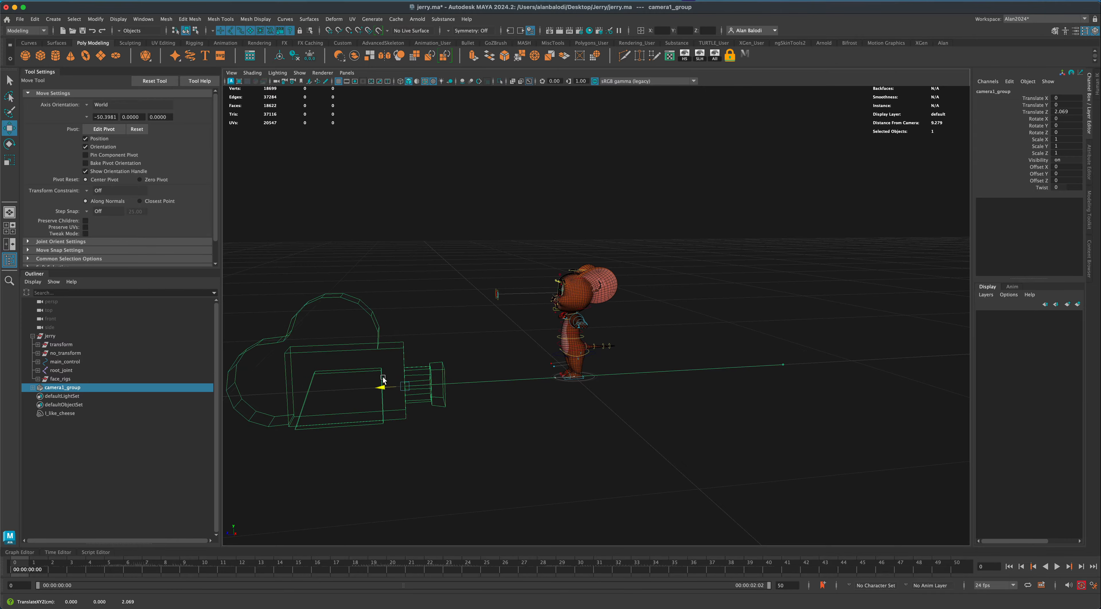
Move the camera's aim target back to Jerry at about -2.07 in Translate Z, and raise it to his head
click(33, 388)
click(65, 404)
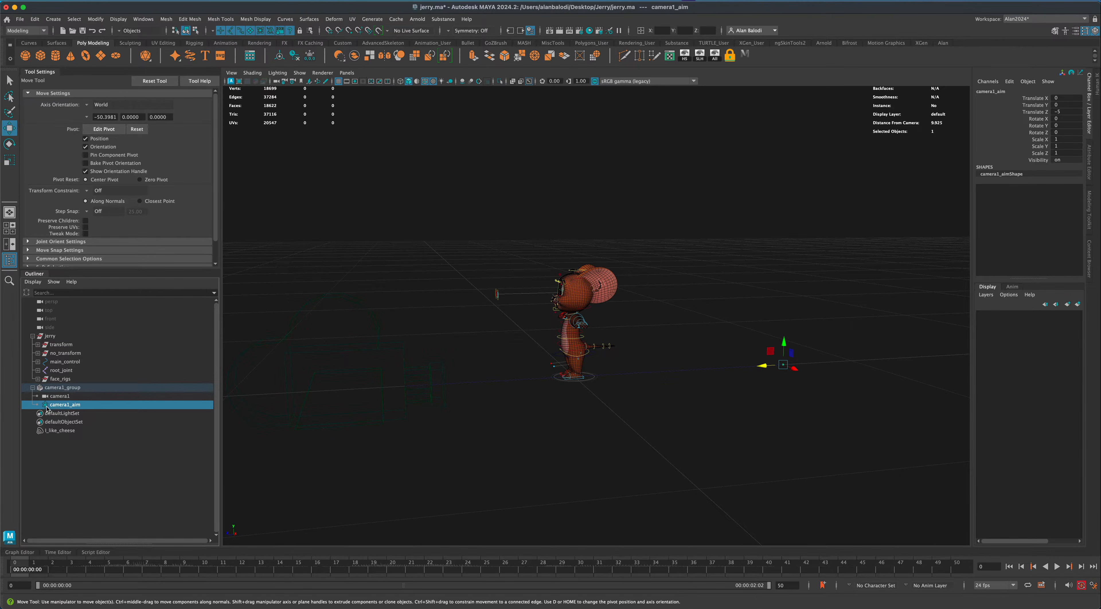
drag(760, 368, 547, 373)
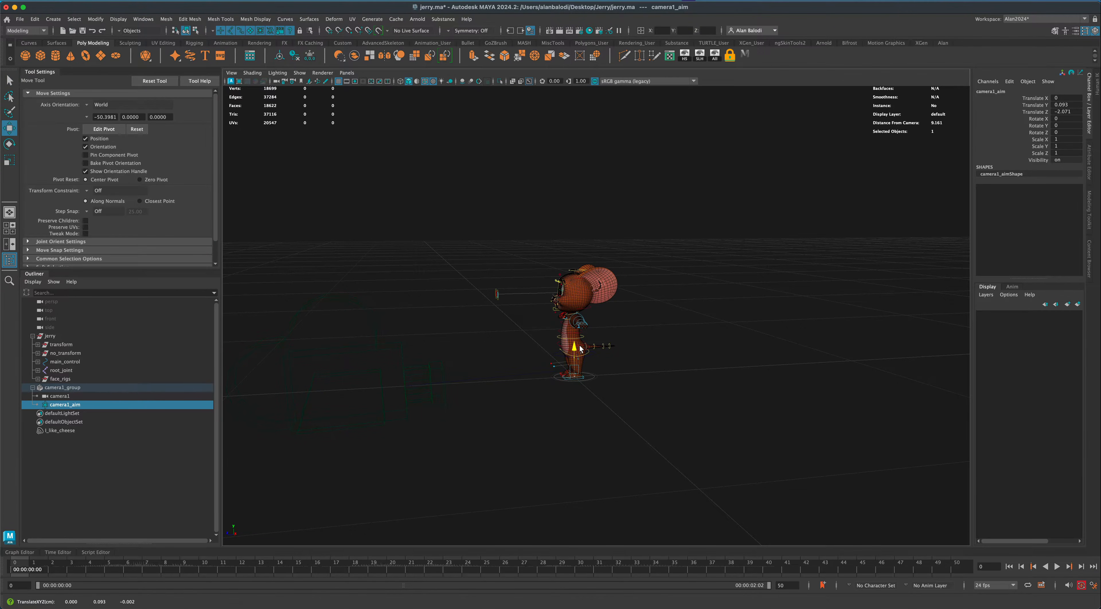
drag(575, 348, 580, 274)
Raise camera1 to roughly face height, at about 1.14 in Translate Y and 0.12 in Translate Z
click(375, 358)
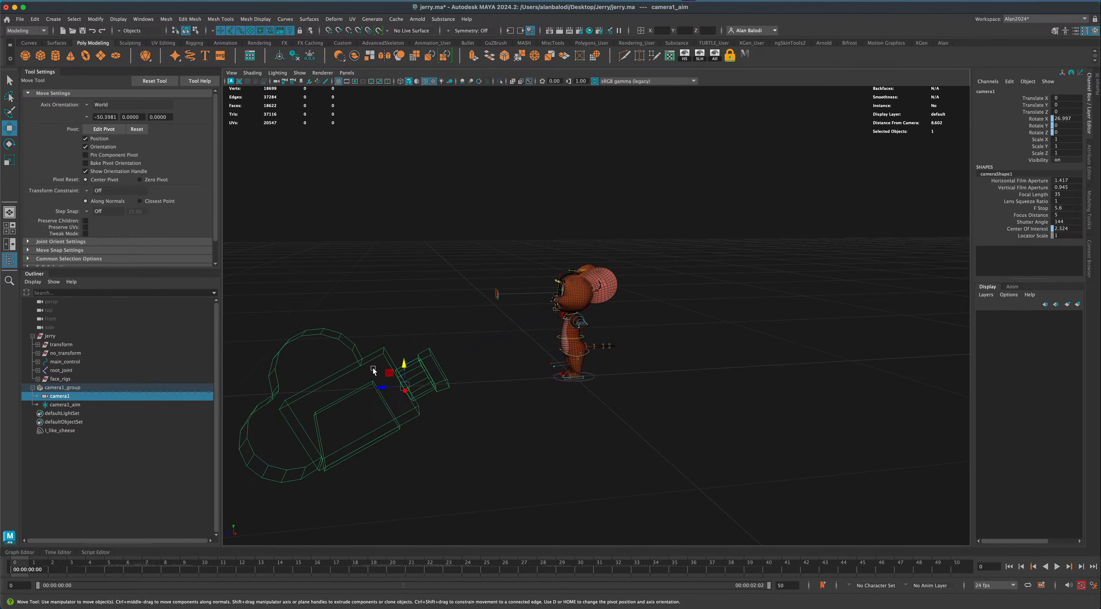
drag(402, 367, 403, 269)
alt+drag(447, 385, 684, 427)
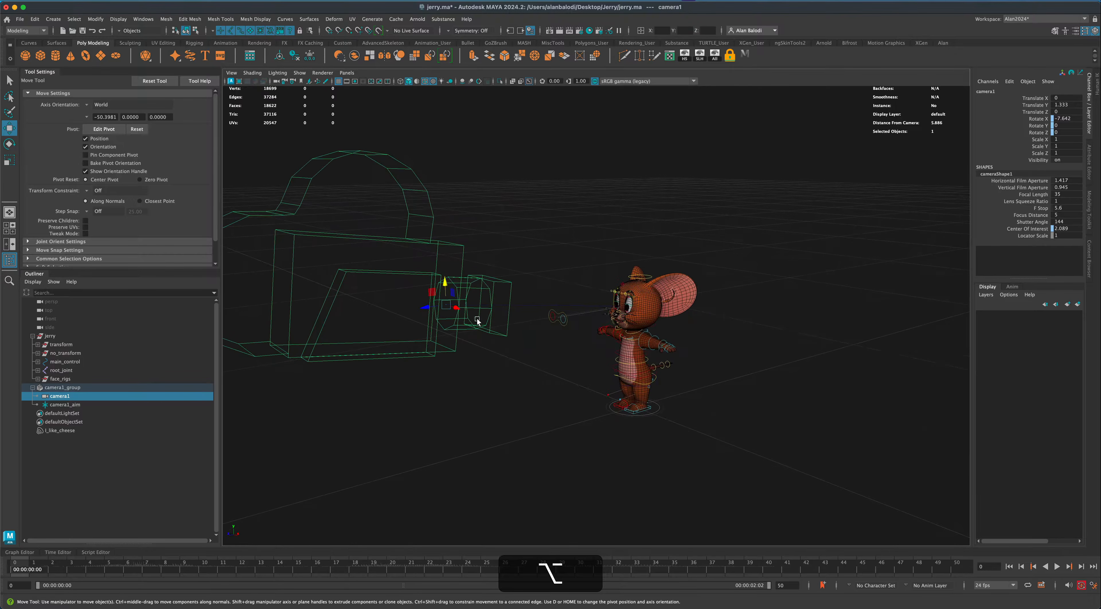
drag(444, 282, 413, 334)
Look through camera1 in the viewport
alt+middle_drag(496, 401, 509, 412)
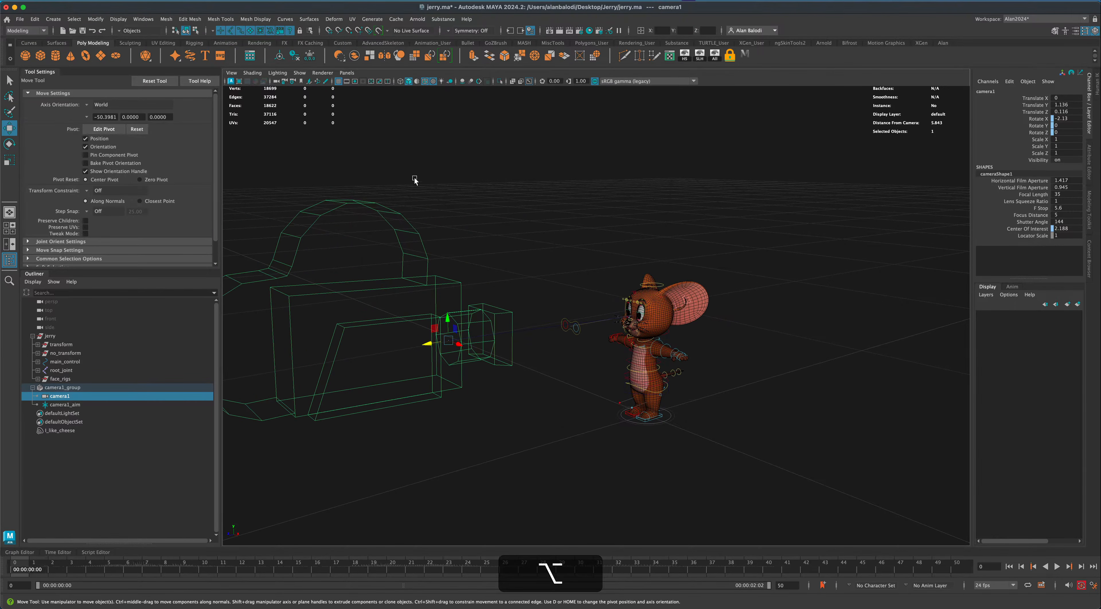
click(348, 74)
mouse_move(378, 84)
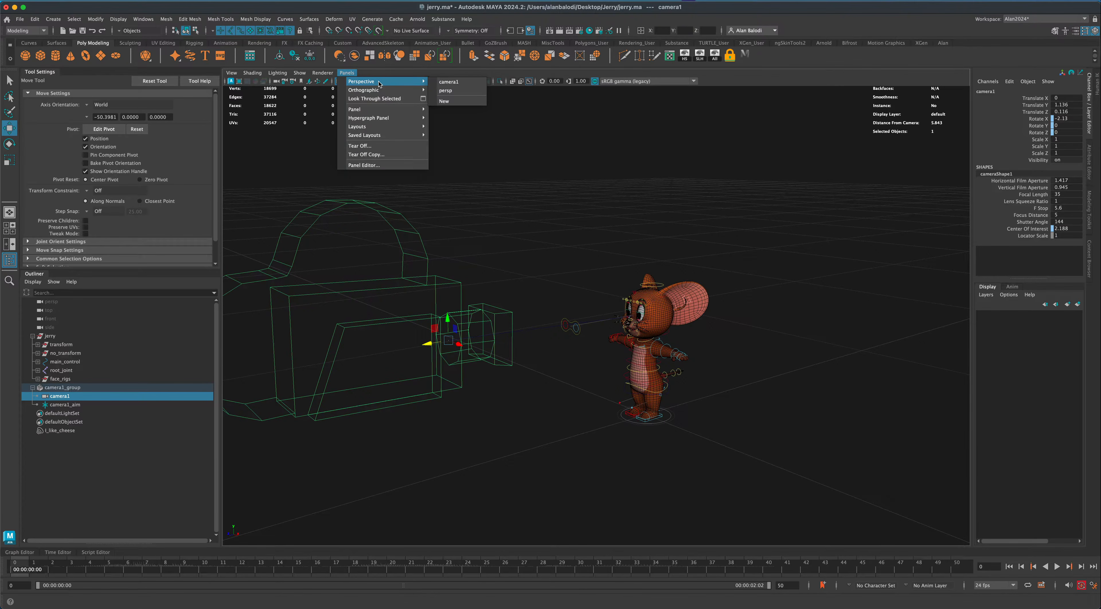
click(467, 84)
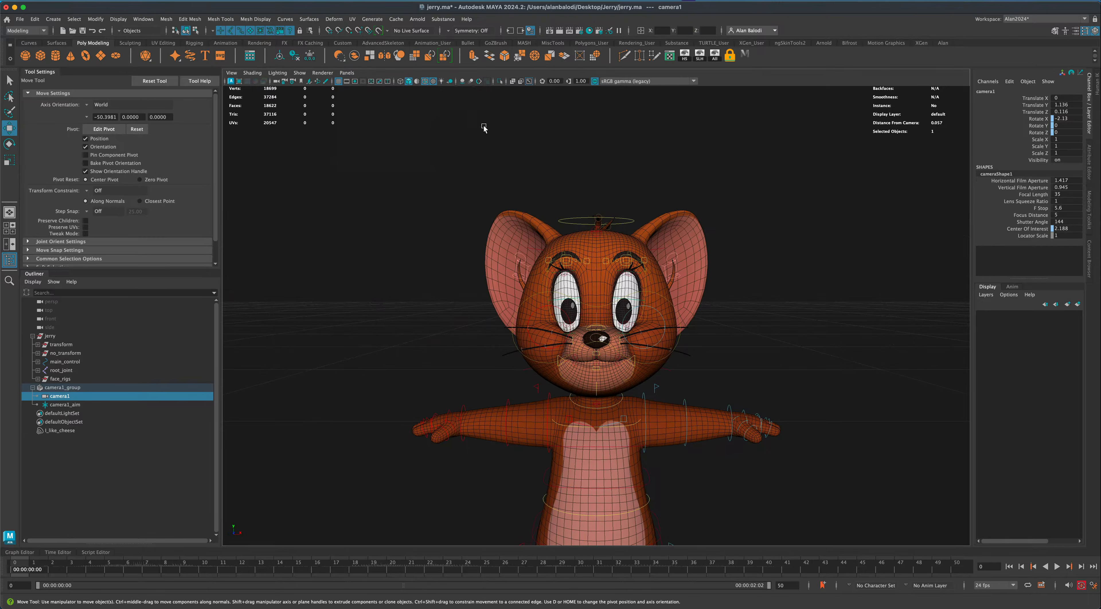
Move camera1 closer to Jerry and frame his head, outstretched arms and upper torso from the front
alt+right_drag(796, 399, 778, 392)
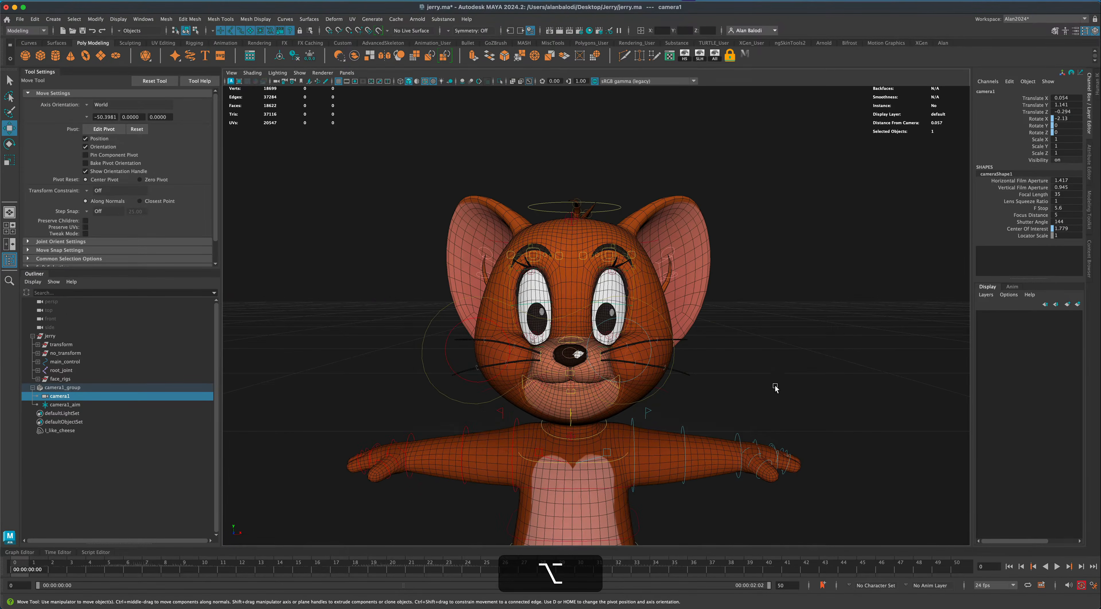
alt+drag(776, 389, 777, 389)
alt+right_drag(776, 393, 782, 392)
alt+middle_drag(782, 392, 782, 367)
alt+drag(782, 367, 781, 376)
alt+right_drag(782, 376, 780, 372)
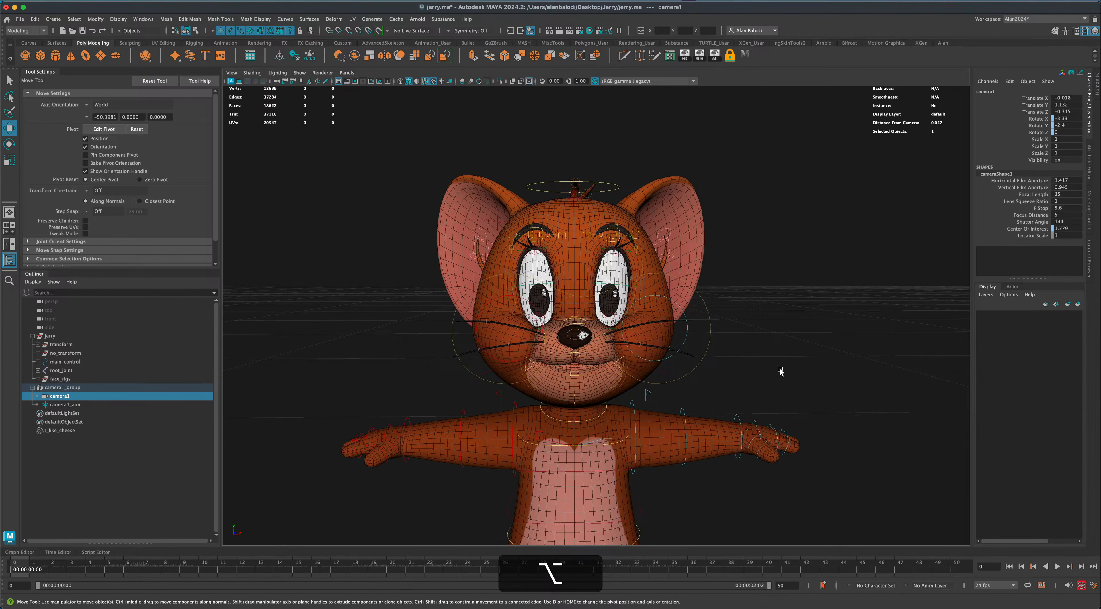
alt+drag(780, 372, 764, 376)
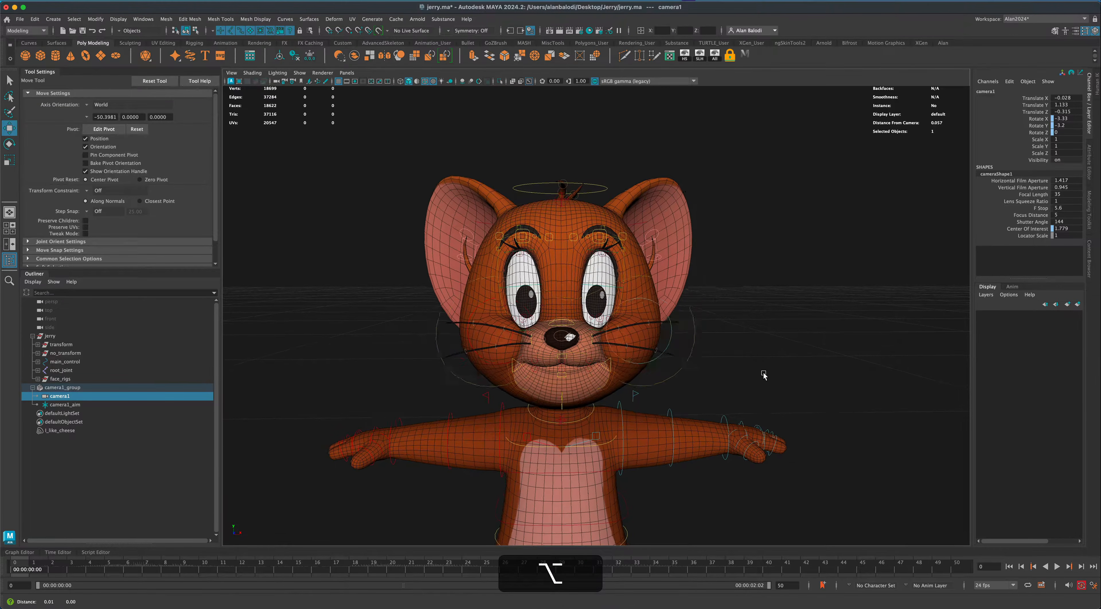
alt+middle_drag(764, 375, 762, 375)
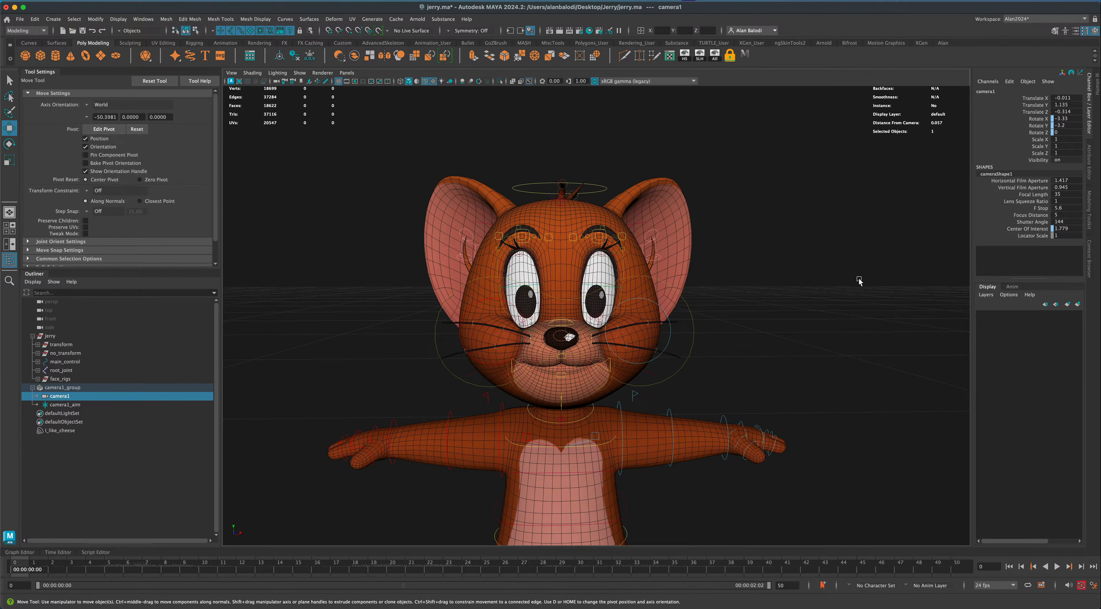
Display the film gate and reframe camera1 so Jerry's head and upper body fill the gate, centred horizontally
click(347, 82)
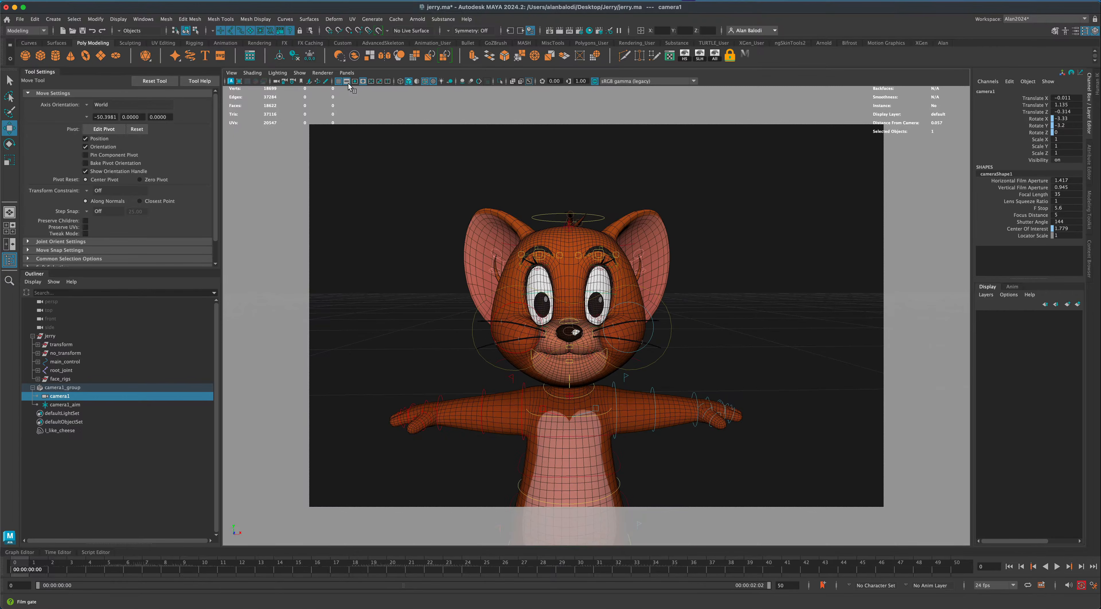
alt+middle_drag(537, 286, 552, 276)
alt+right_drag(552, 277, 563, 287)
alt+drag(563, 289, 562, 294)
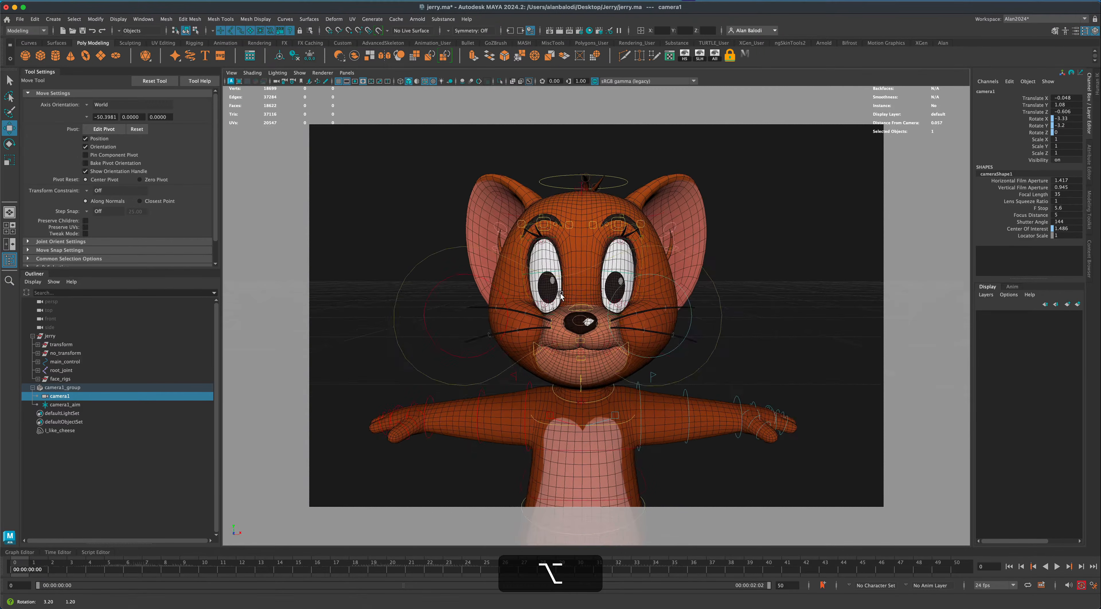
alt+scroll(563, 295, up, 3)
alt+middle_drag(562, 295, 564, 298)
alt+scroll(564, 298, down, 2)
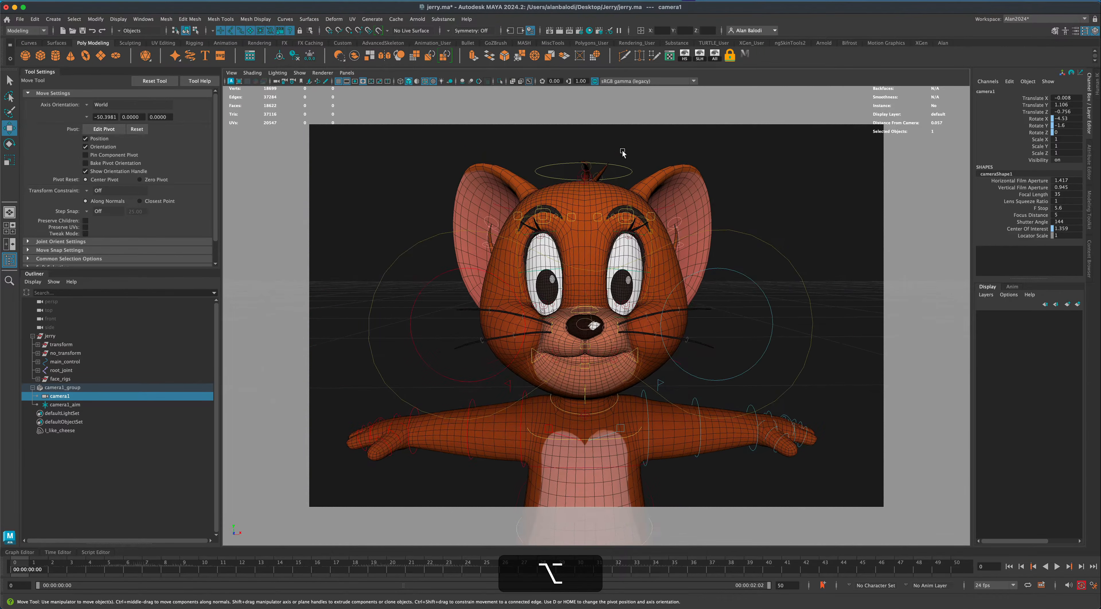
Examine the image size values in the render settings and close the settings window
click(579, 31)
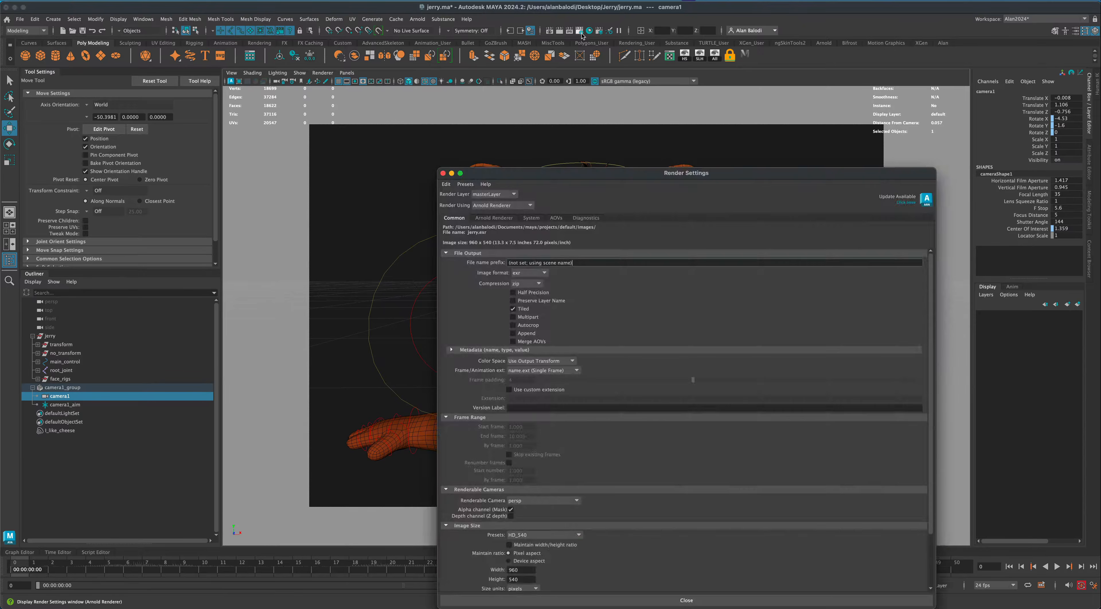
drag(590, 169, 664, 83)
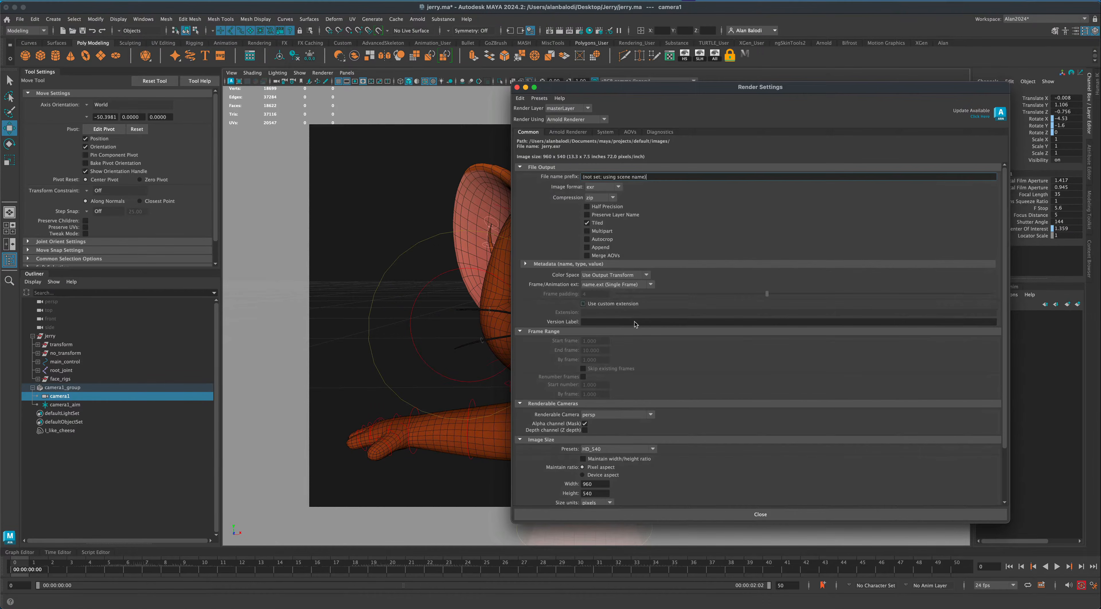
scroll(672, 368, down, 3)
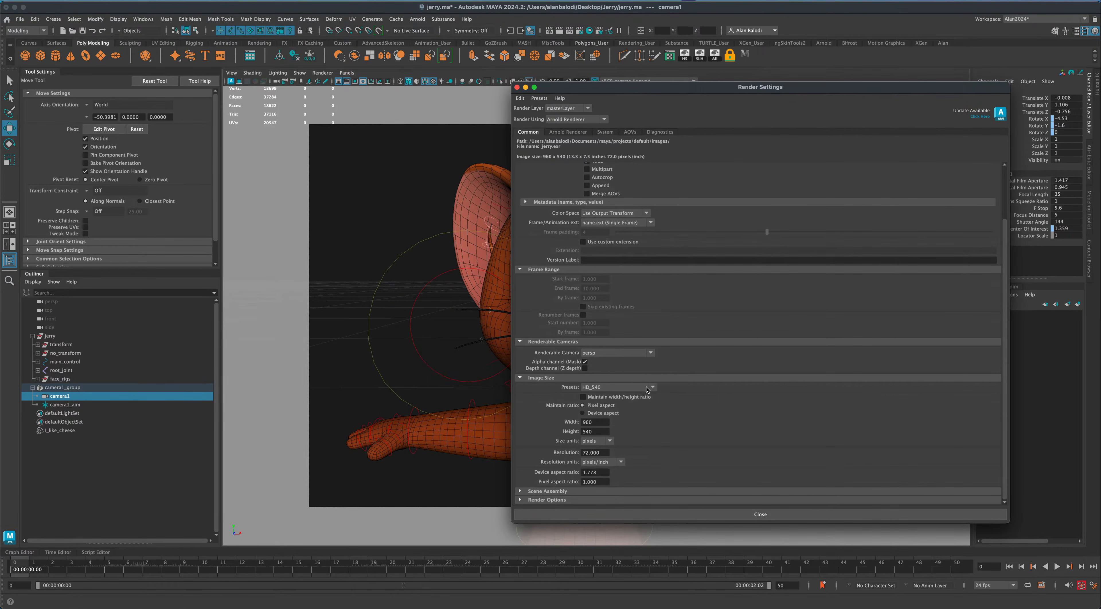
click(598, 422)
key(Tab)
drag(578, 88, 829, 102)
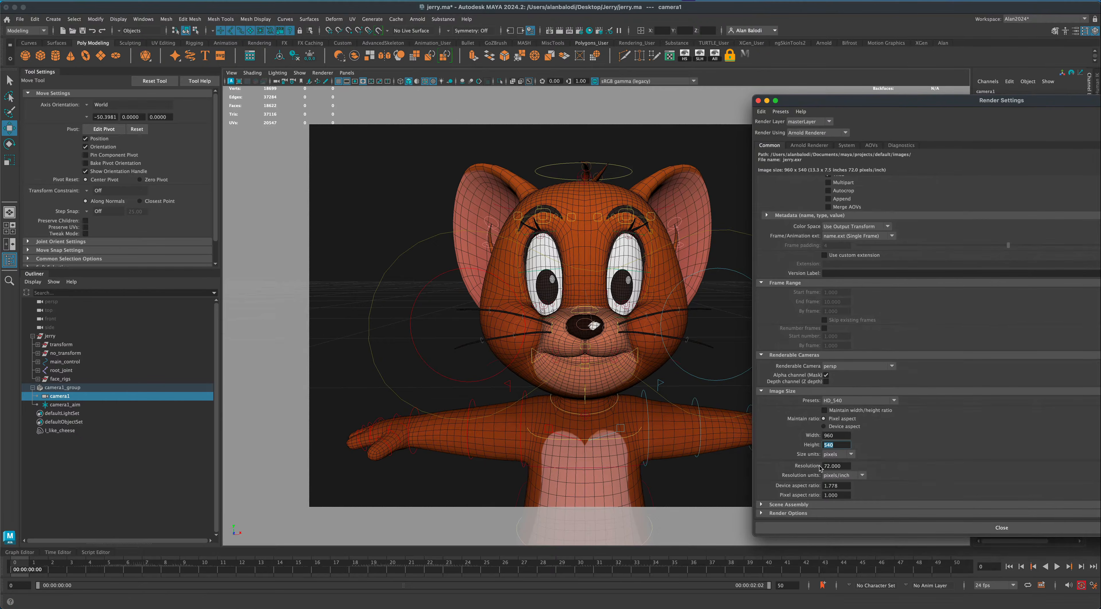
click(758, 101)
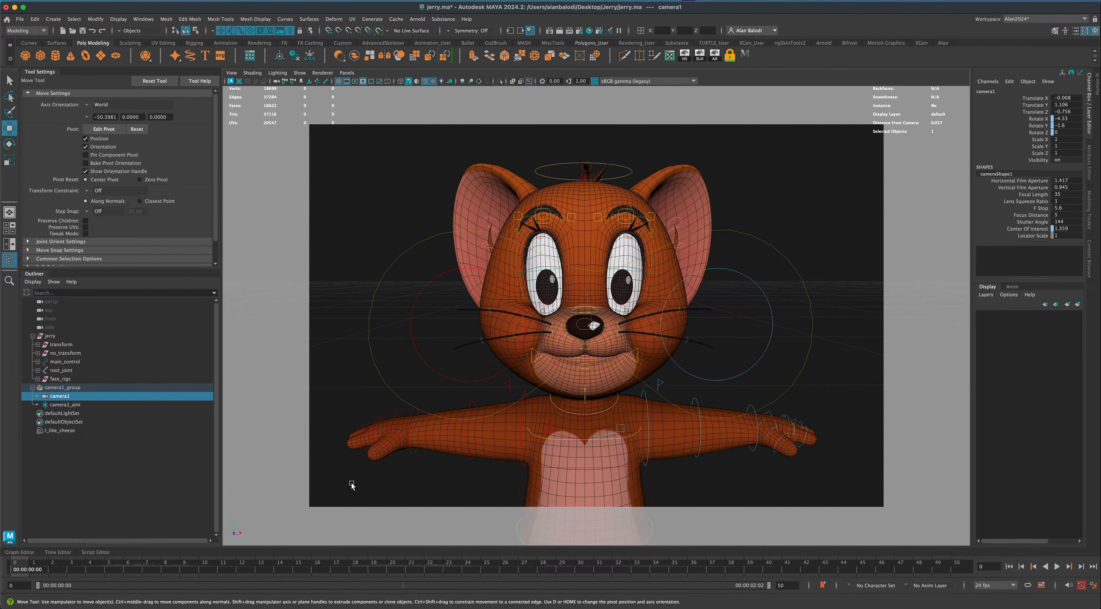
Refine camera1's framing of Jerry's head and outstretched arms, at about 1.14 in Translate Y and -0.78 in Translate Z
alt+drag(802, 329, 801, 343)
alt+middle_drag(800, 343, 637, 269)
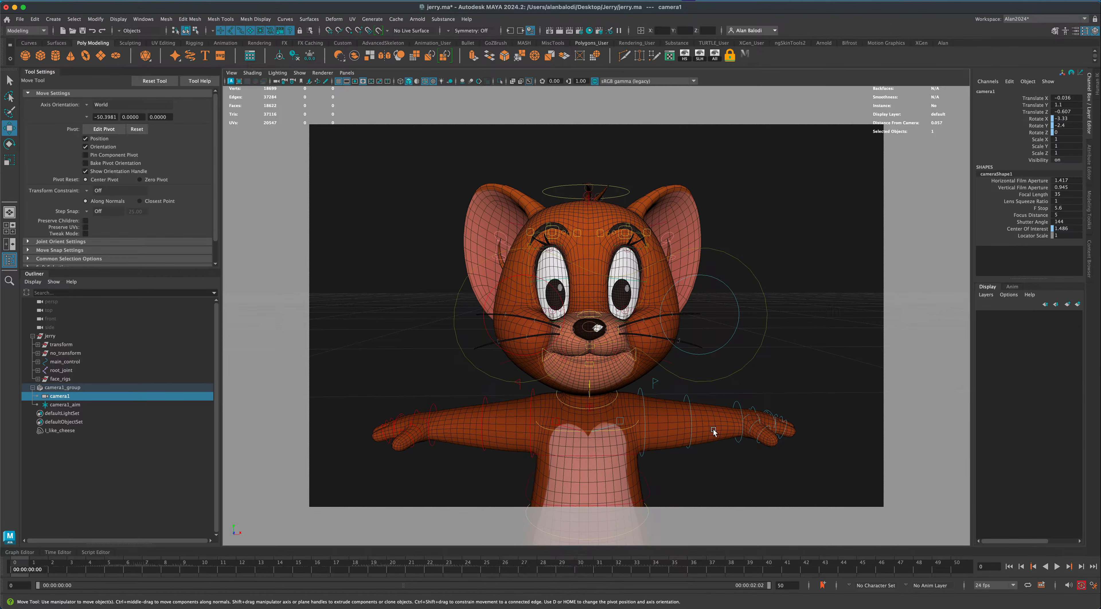
alt+drag(776, 335, 588, 437)
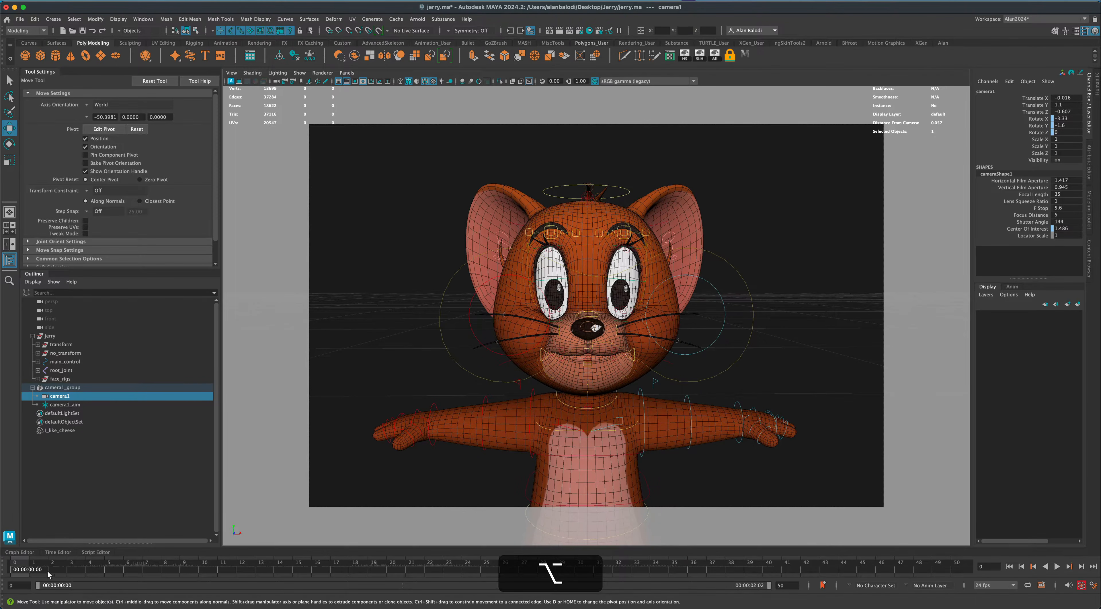
alt+drag(781, 445, 796, 400)
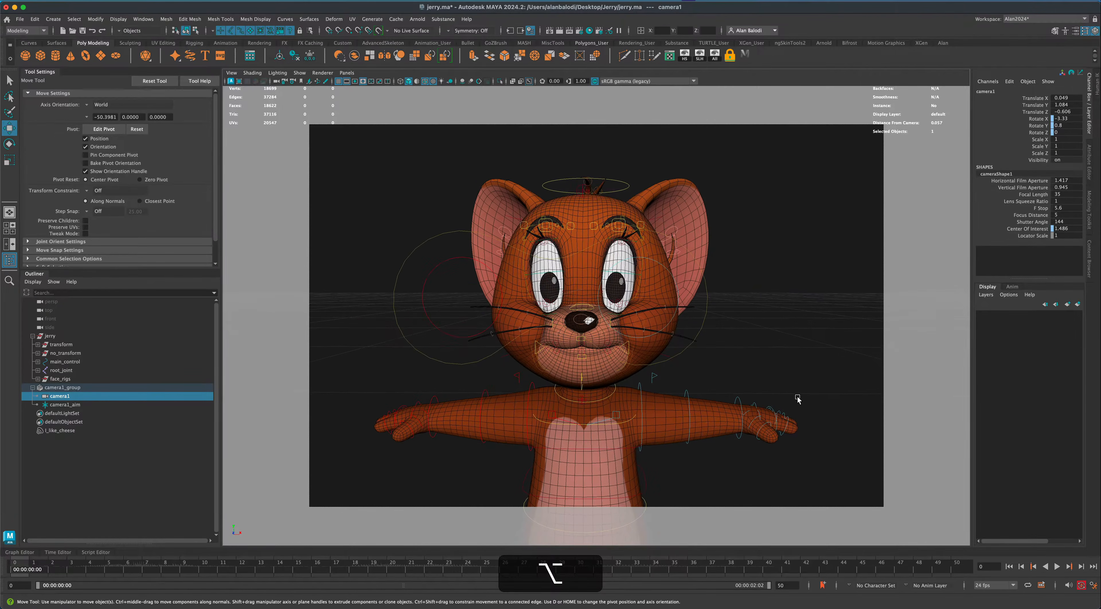
mouse_move(799, 398)
alt+middle_down()
mouse_move(803, 408)
mouse_move(809, 395)
alt+middle_up()
scroll(804, 408, up, 1)
alt+drag(810, 395, 819, 389)
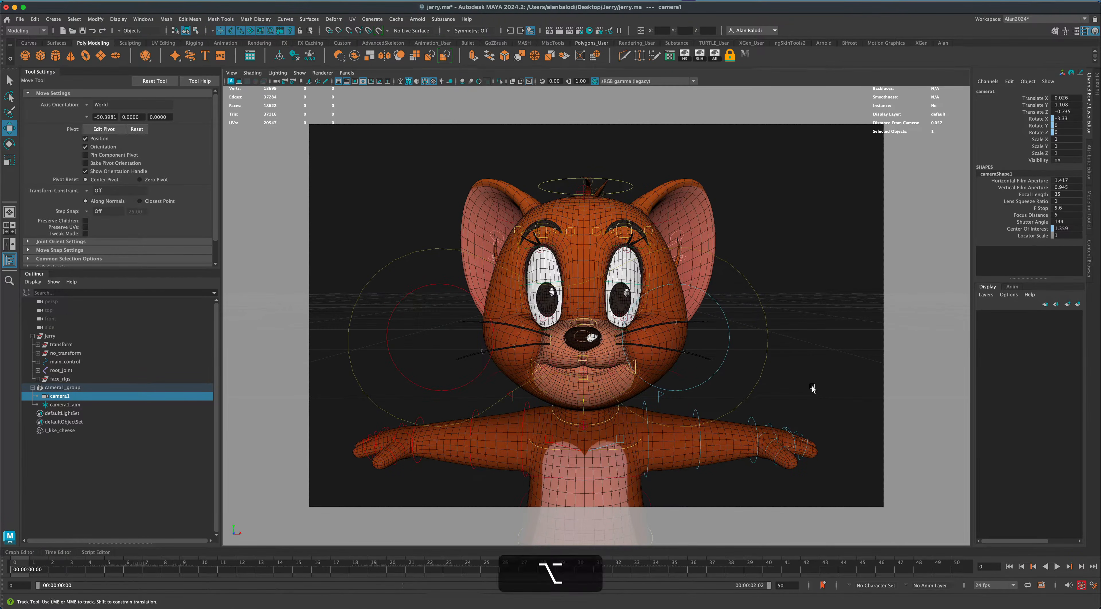
alt+drag(811, 385, 818, 375)
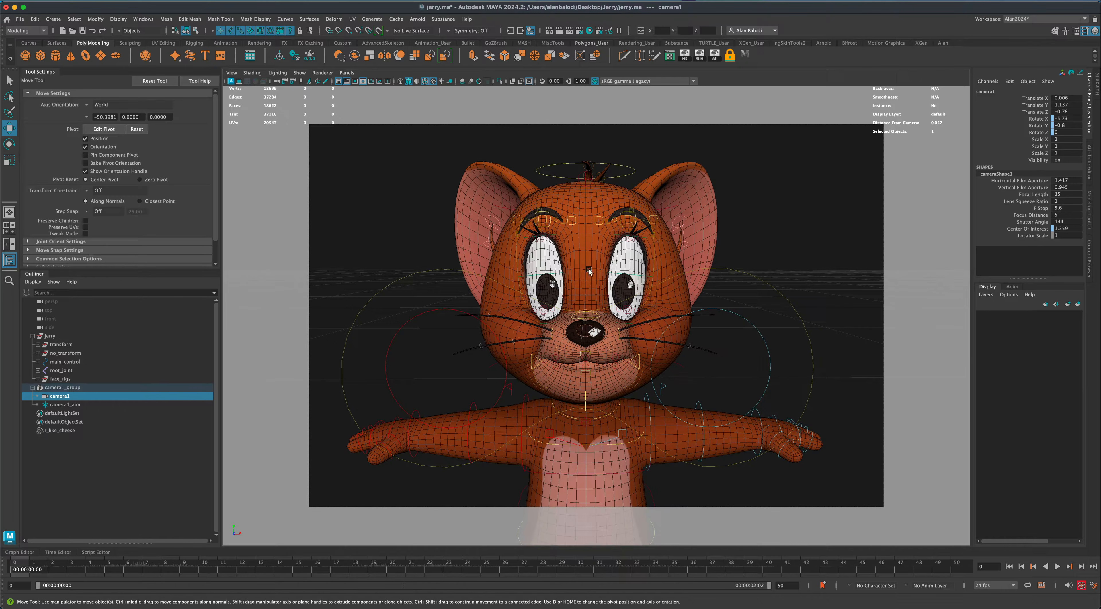
alt+middle_drag(746, 326, 749, 328)
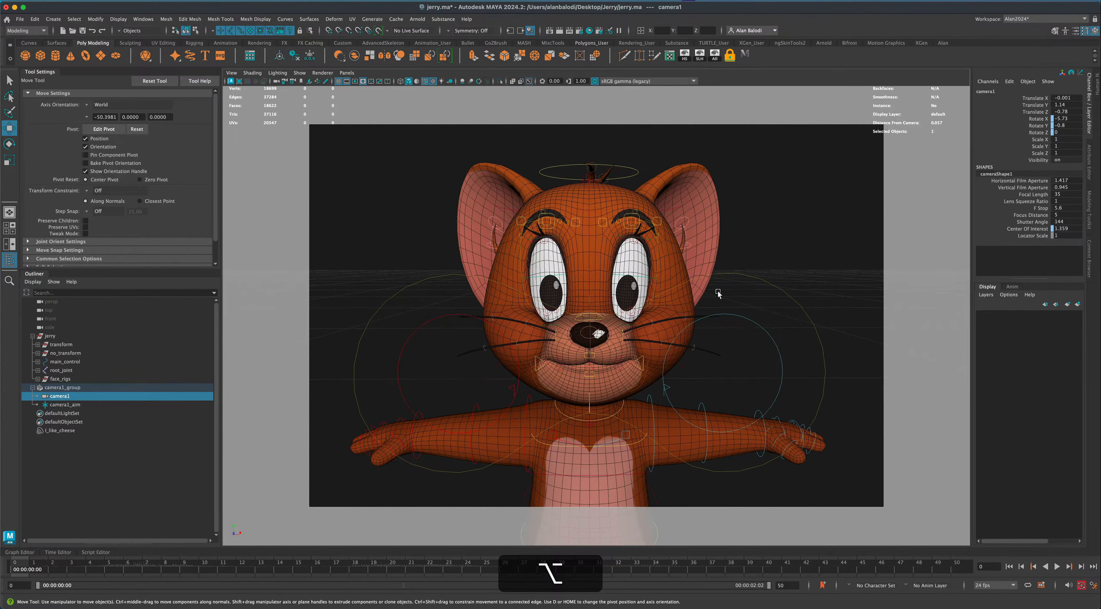
Bookmark camera1's framed view and test the bookmark by orbiting away and recalling it
click(301, 81)
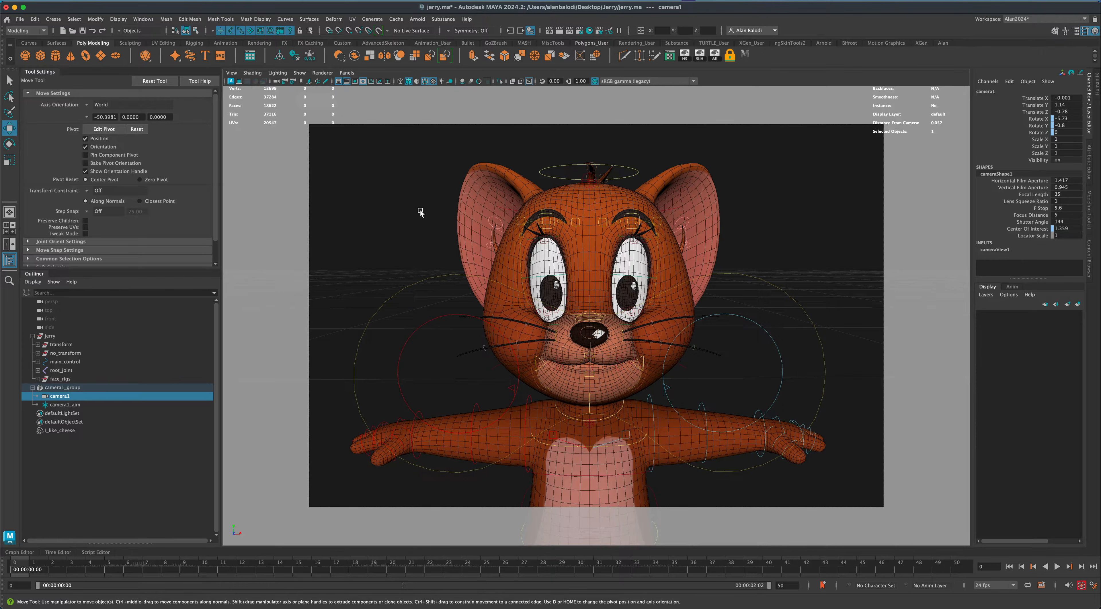
right_click(302, 82)
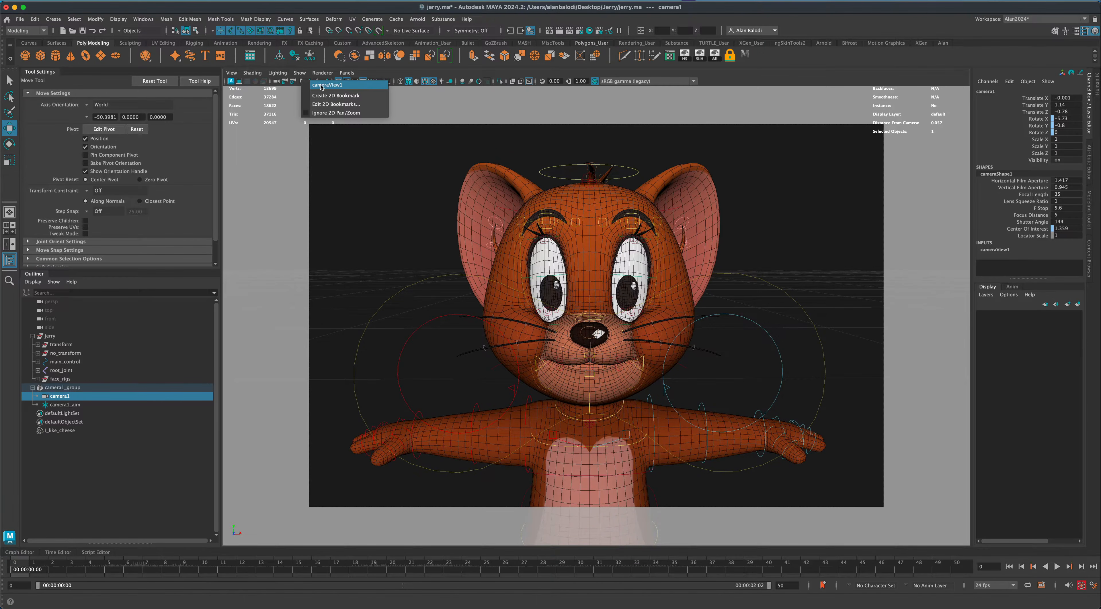
click(405, 257)
alt+drag(409, 256, 386, 258)
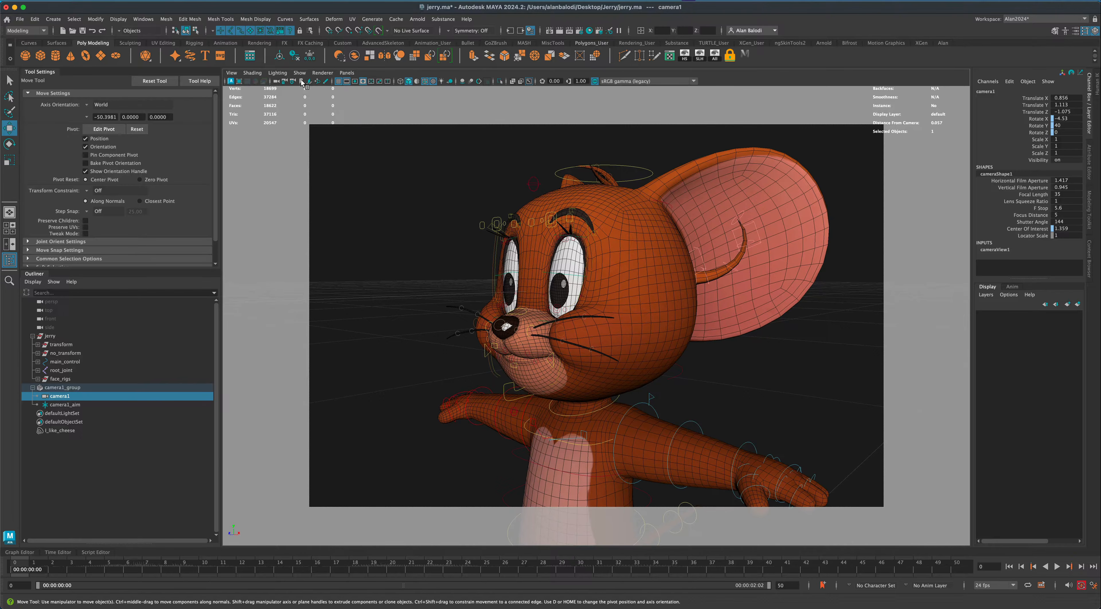
click(301, 83)
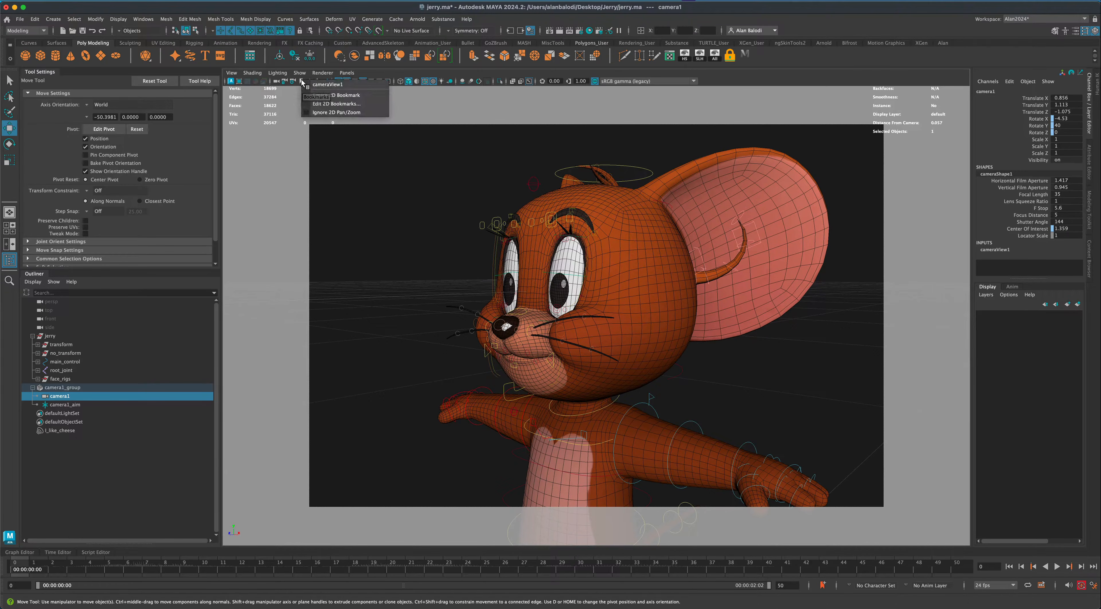
click(347, 84)
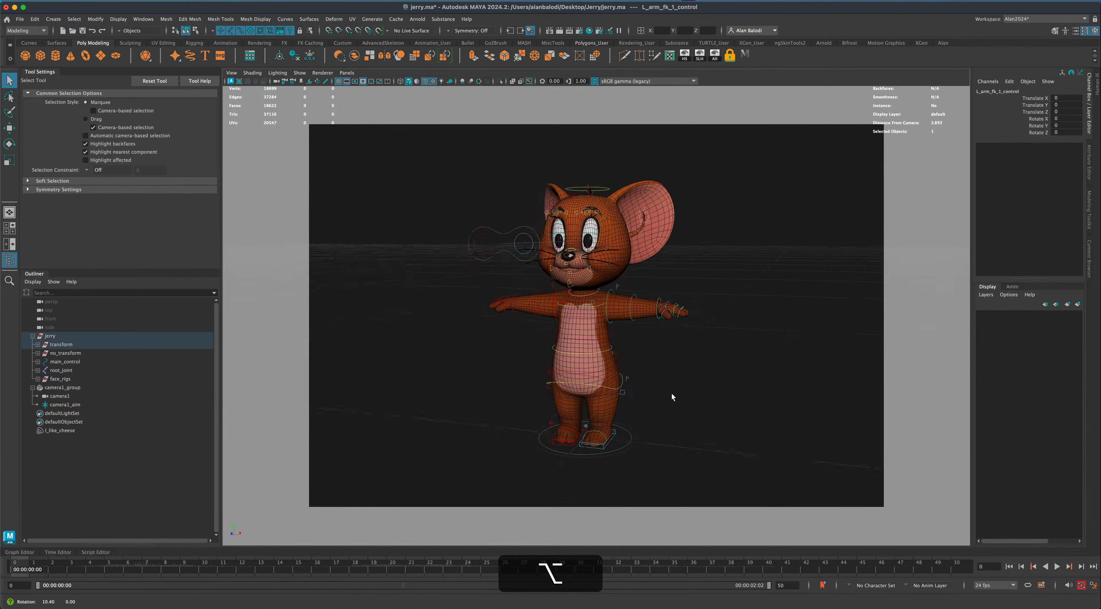
alt+drag(672, 394, 514, 226)
drag(417, 150, 768, 483)
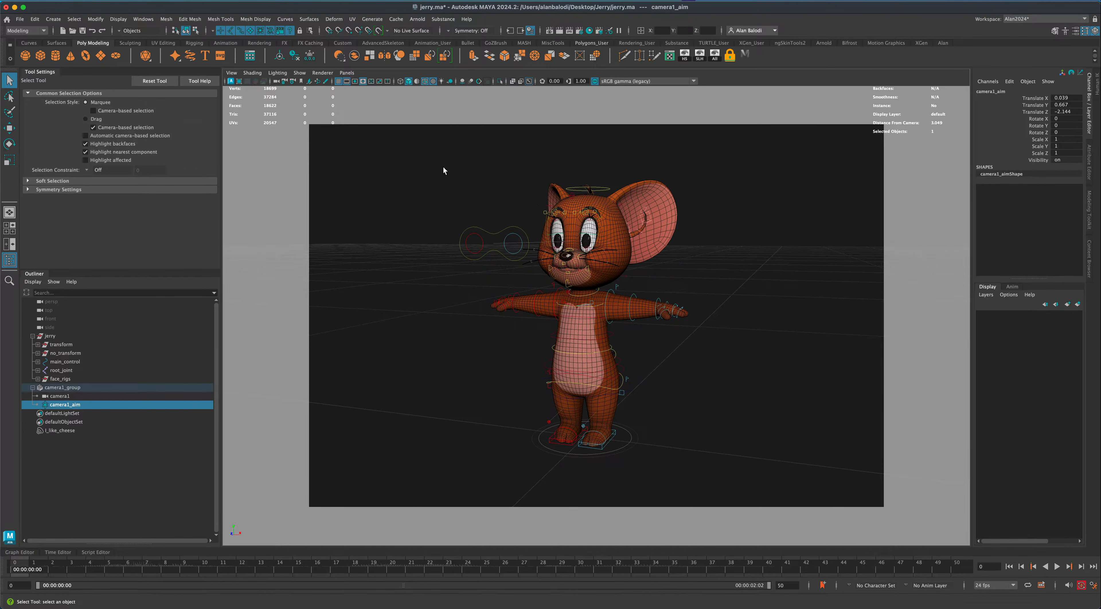
alt+middle_drag(755, 430, 748, 438)
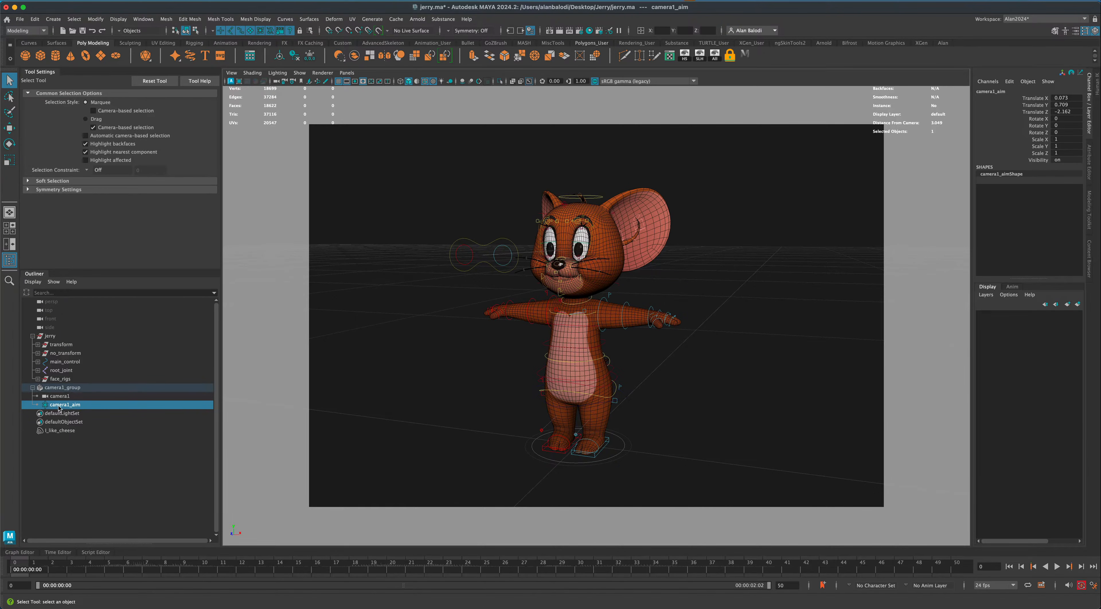
Put camera1_group on a new display layer named camera and set that layer to Reference
click(59, 389)
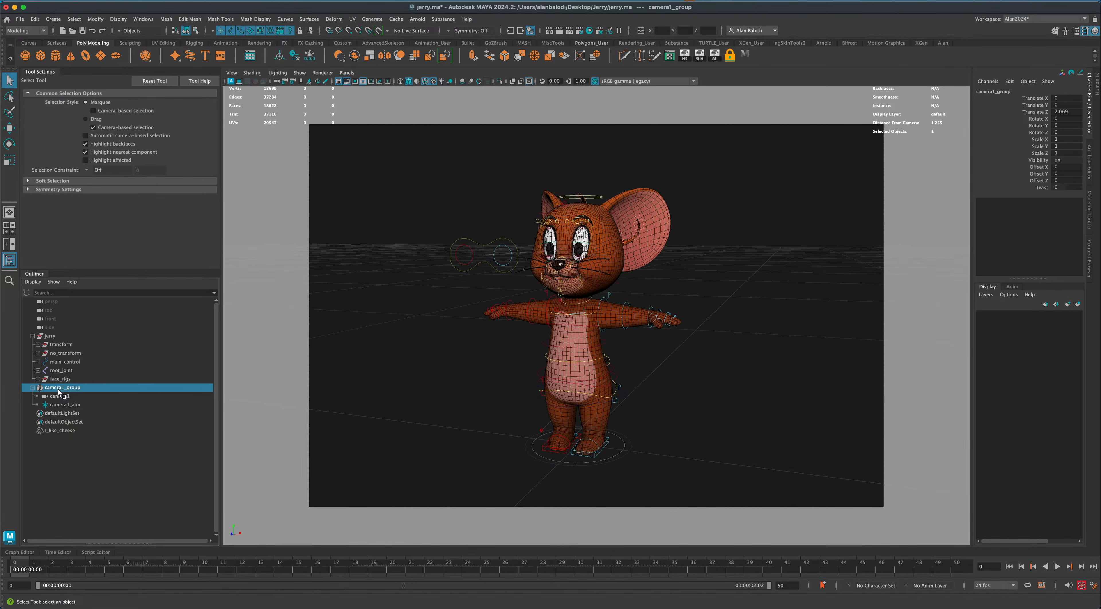
click(1078, 304)
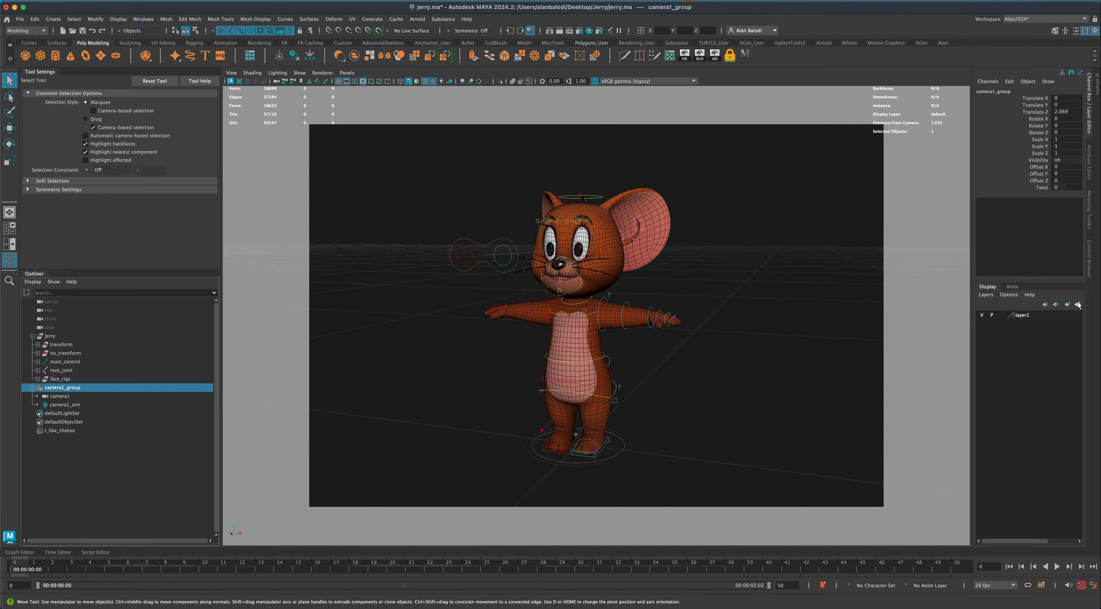
double_click(1023, 315)
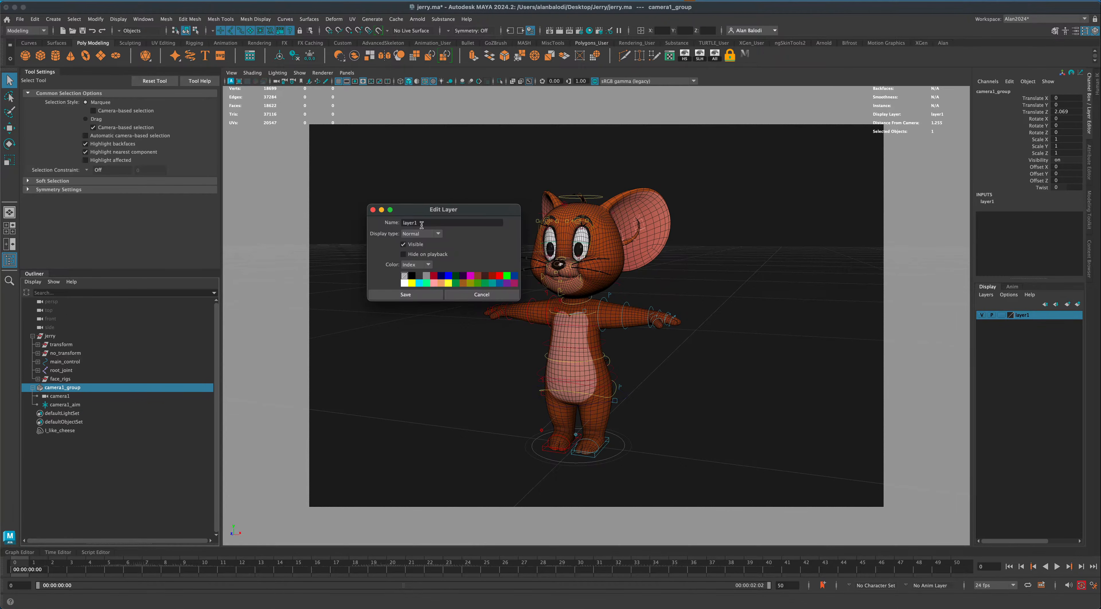
drag(421, 225, 389, 223)
text(camera)
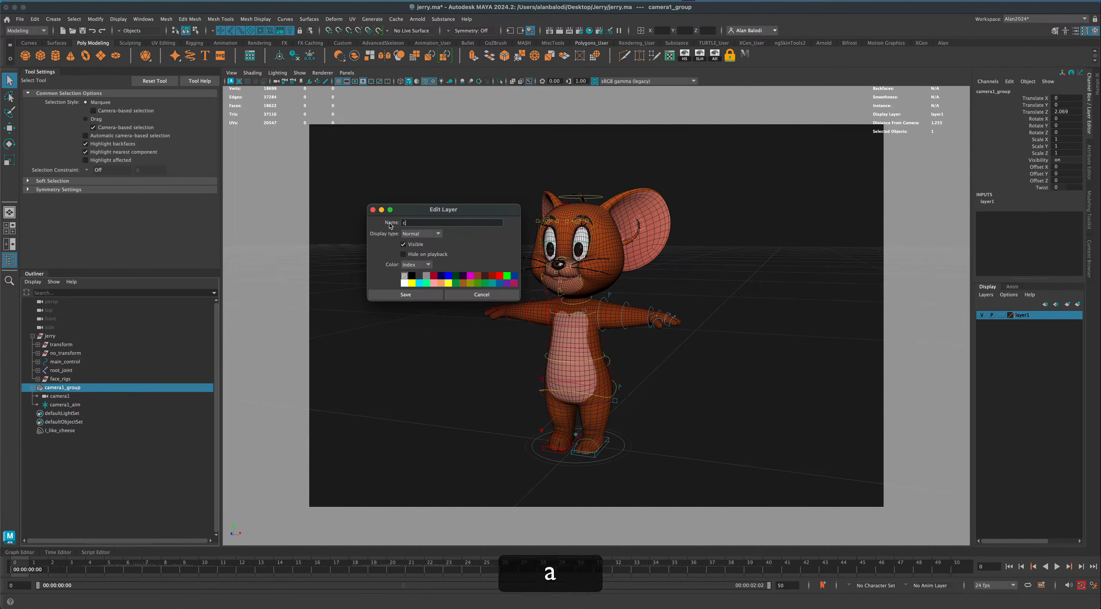
key(Return)
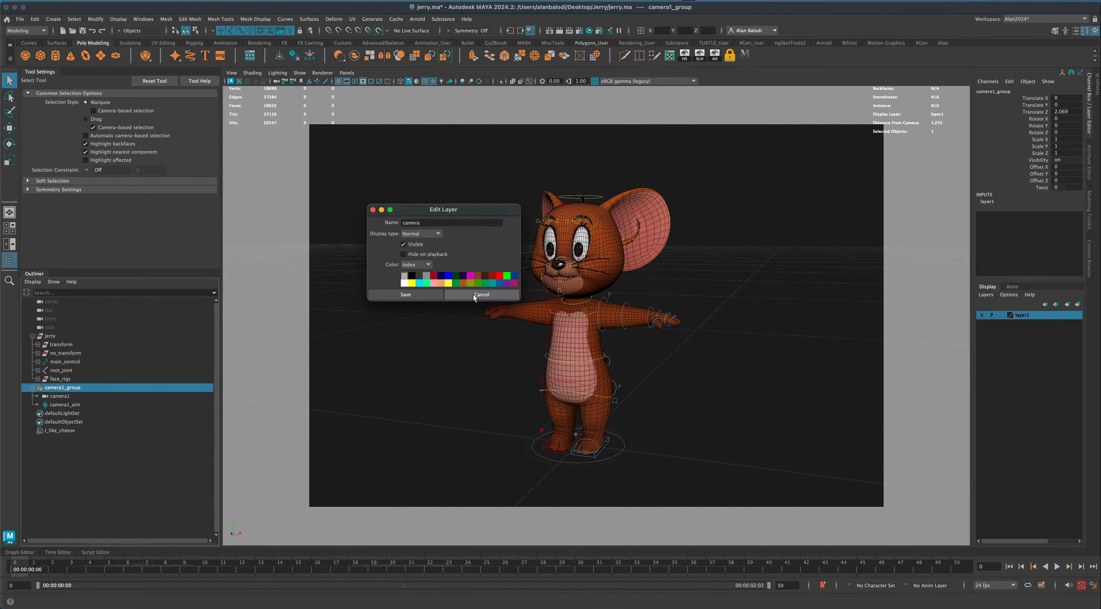
click(1001, 315)
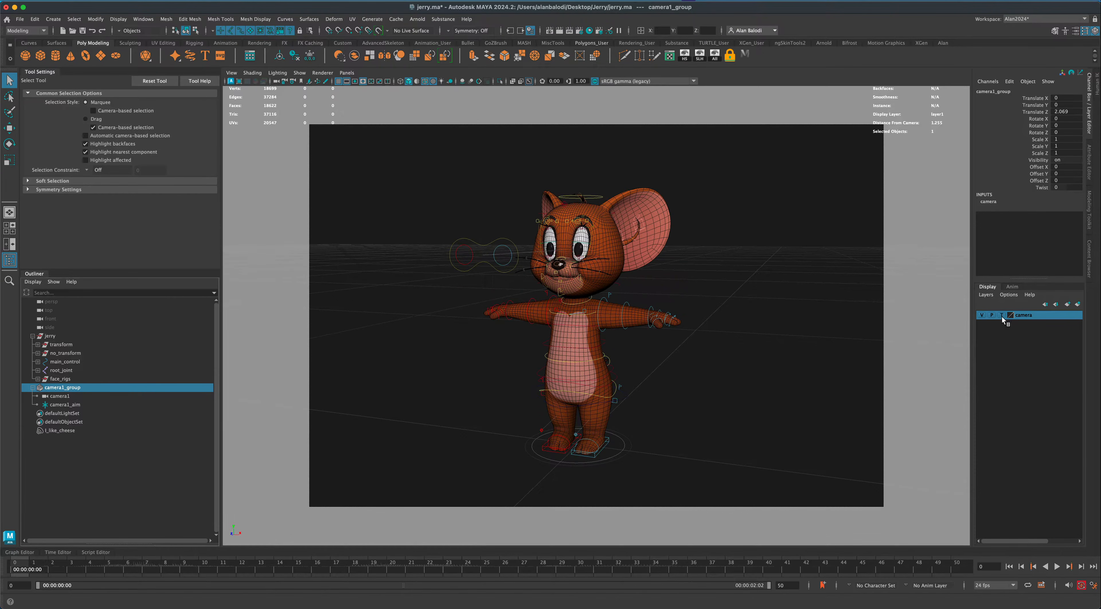
click(714, 329)
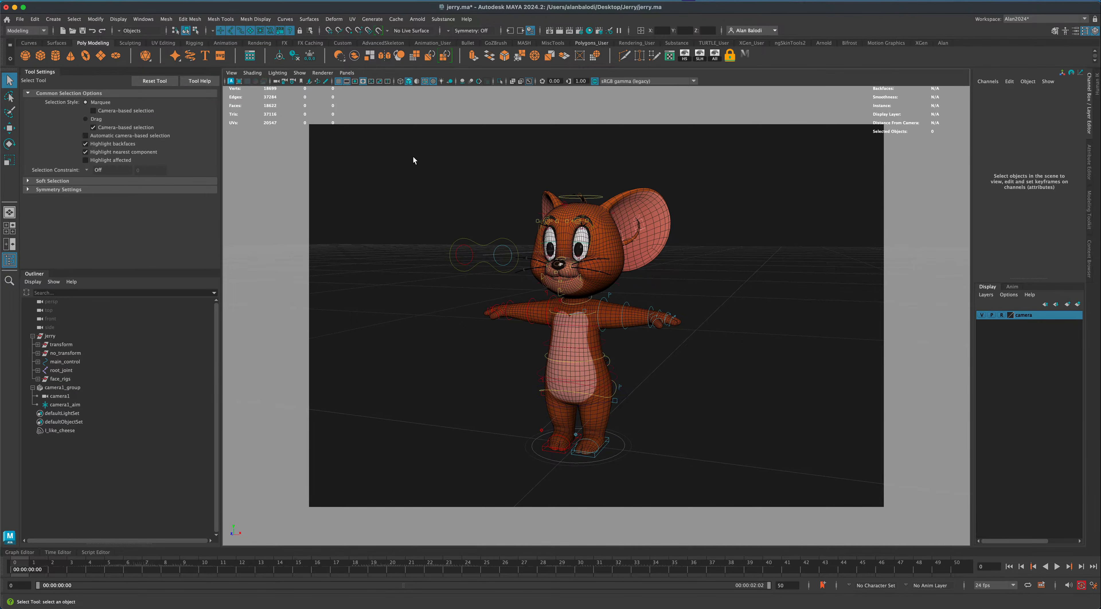
Select all of Jerry's rig controls and set a key on them at frame 0
drag(413, 161, 760, 490)
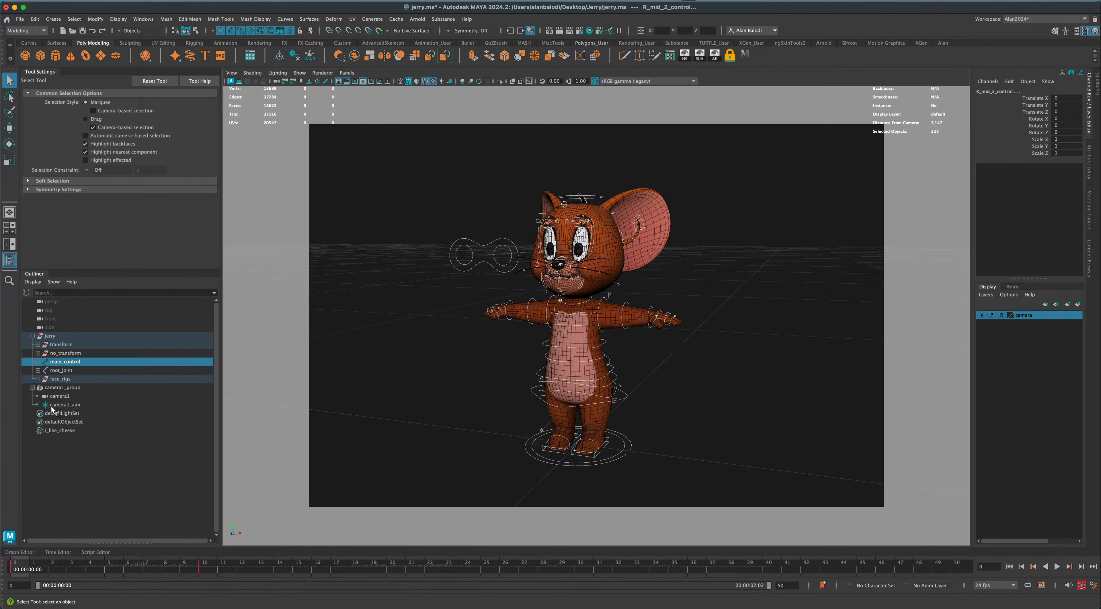
mouse_move(467, 385)
alt+mouse_down()
mouse_move(479, 385)
mouse_move(461, 410)
mouse_move(490, 394)
mouse_move(457, 398)
alt+mouse_up()
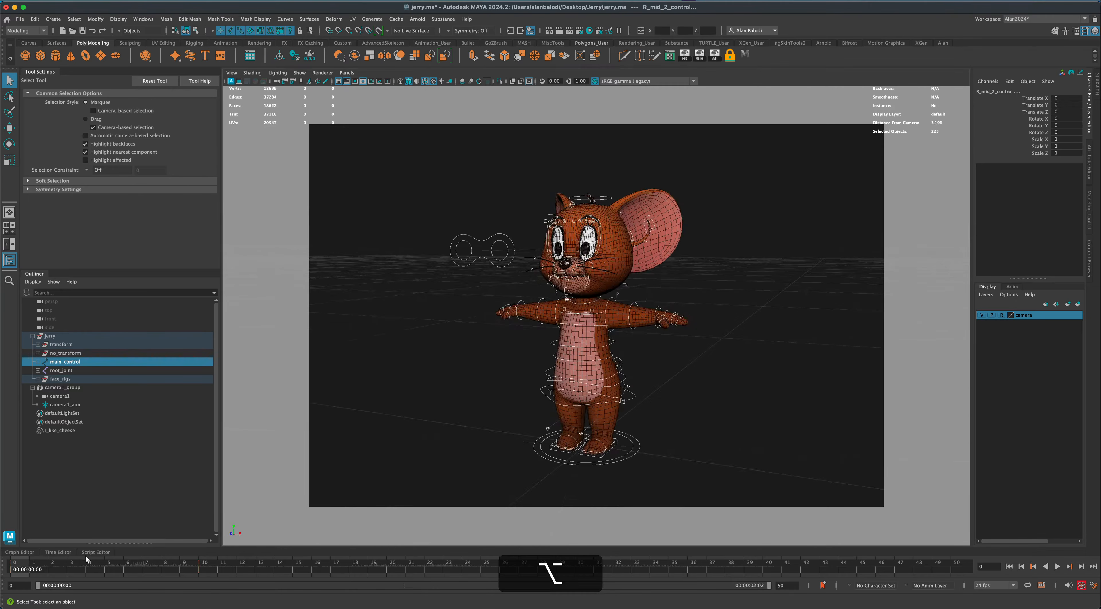
key(s)
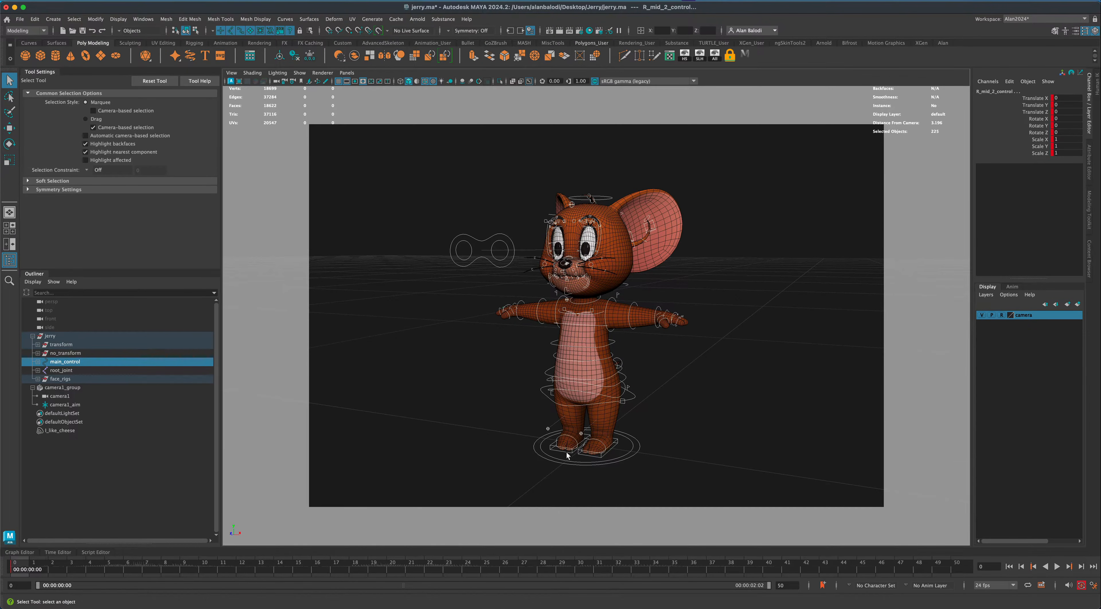
Examine Jerry's keyed rig and T-pose from front and three-quarter views
alt+drag(470, 363, 485, 361)
alt+middle_drag(469, 373, 471, 386)
alt+scroll(471, 383, up, 1)
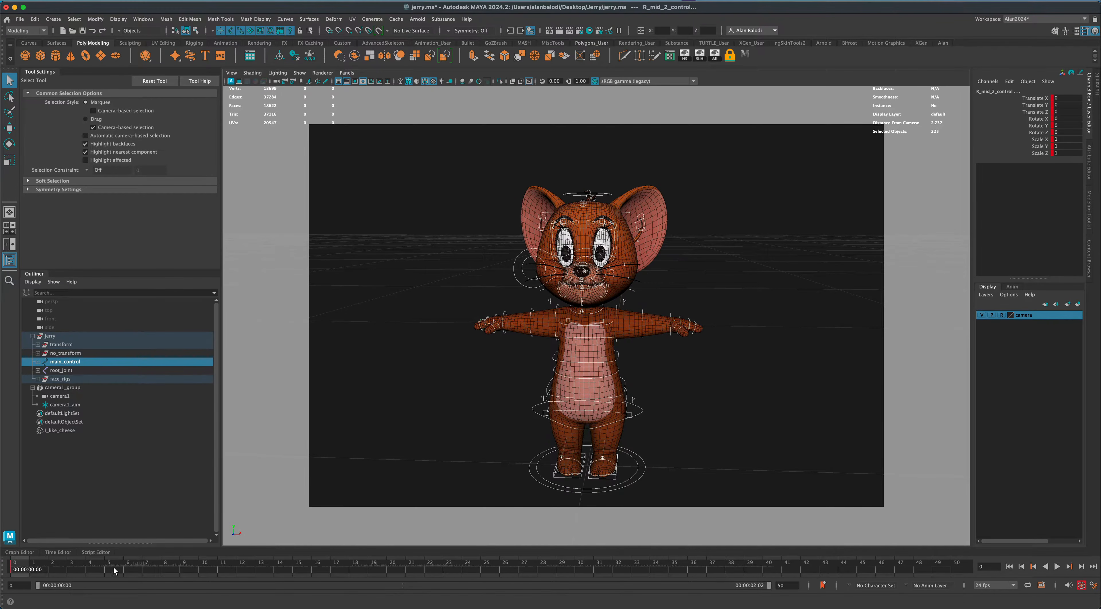
alt+drag(396, 415, 411, 424)
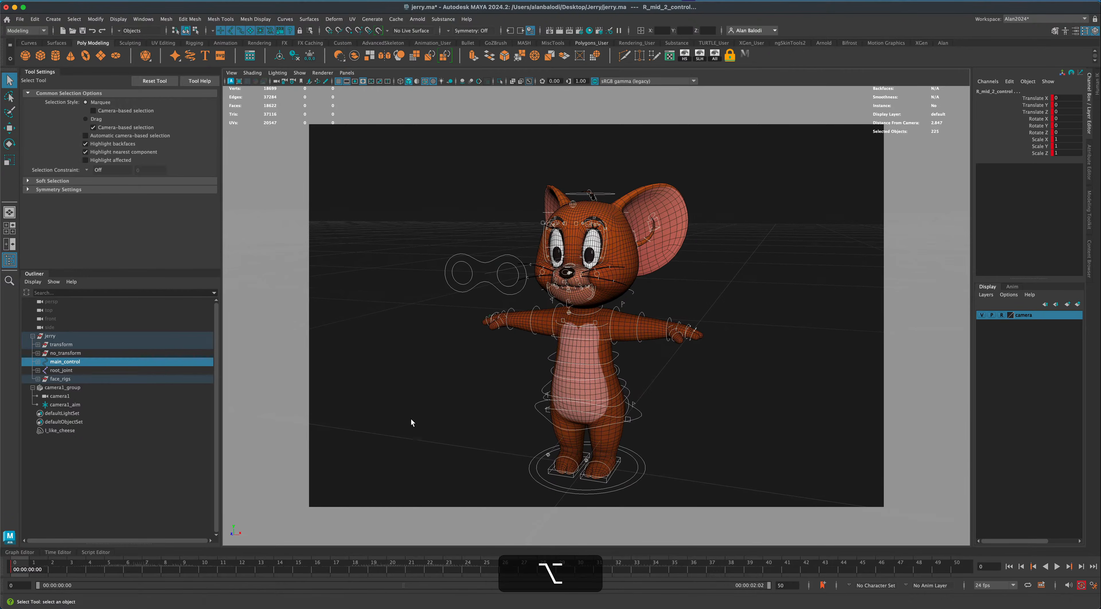
alt+middle_drag(412, 419, 422, 417)
alt+right_drag(423, 417, 426, 415)
alt+drag(426, 415, 436, 414)
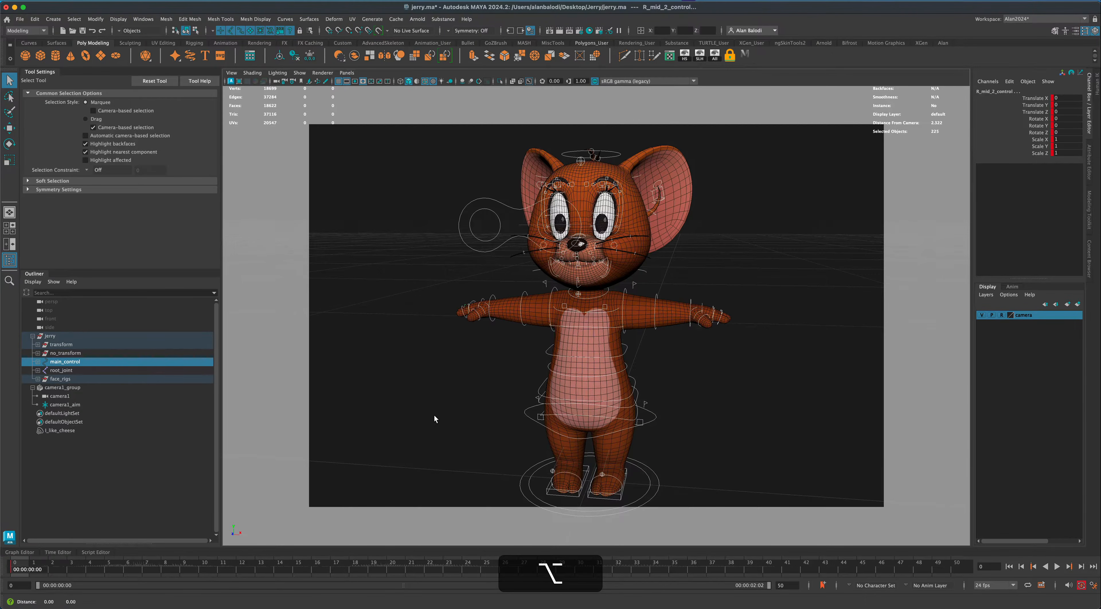
alt+middle_drag(434, 416, 434, 414)
alt+drag(689, 366, 581, 303)
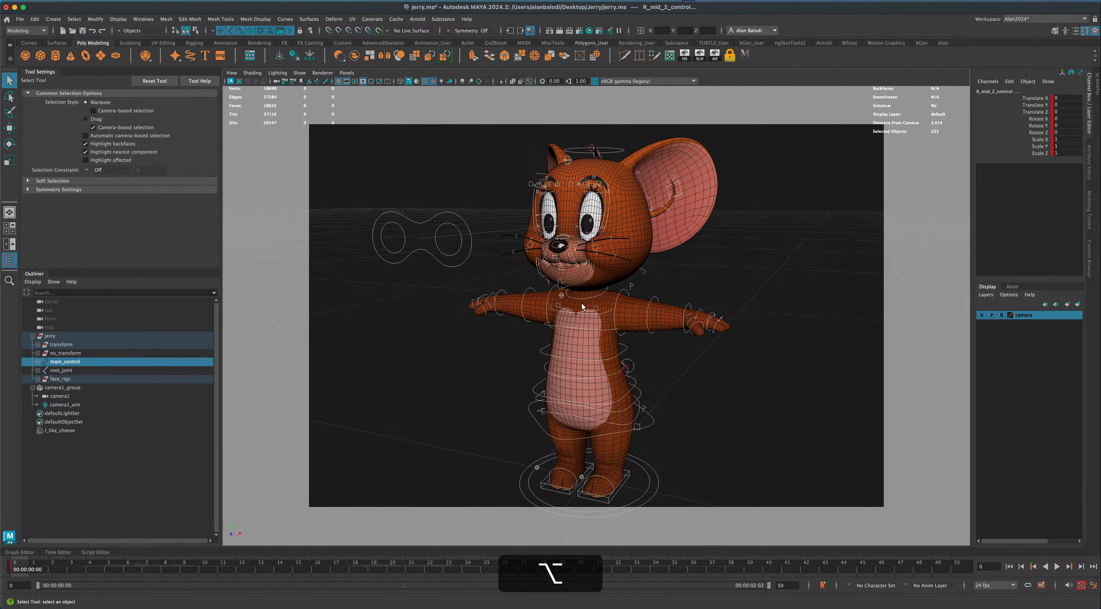
Rotate both of Jerry's upper FK arm controls down to his sides together, to about -72.8 in Rotate Z
click(687, 344)
click(625, 292)
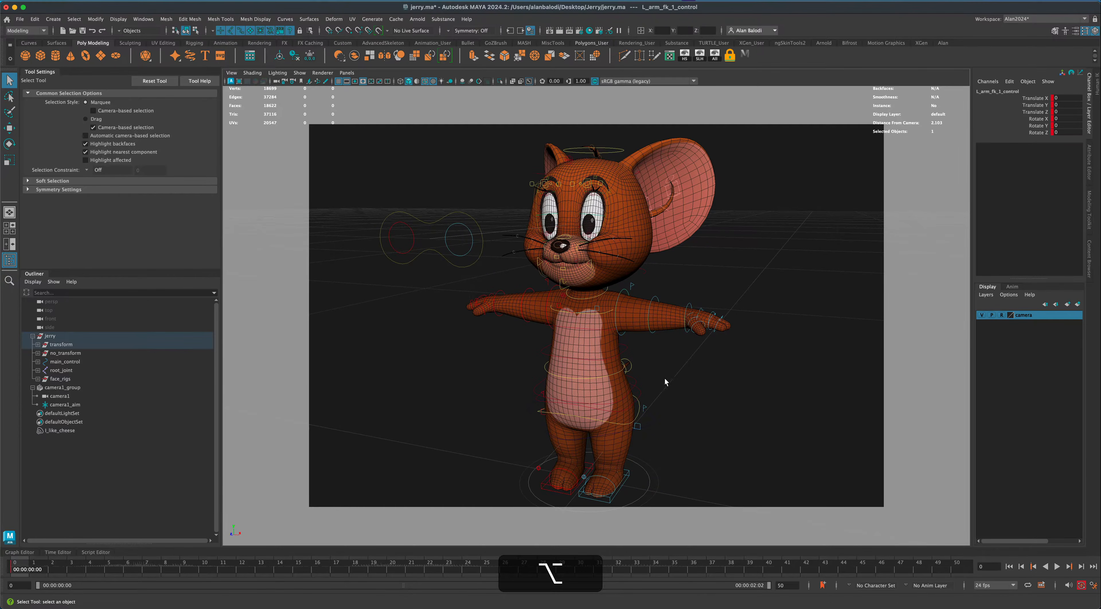
alt+drag(665, 379, 659, 380)
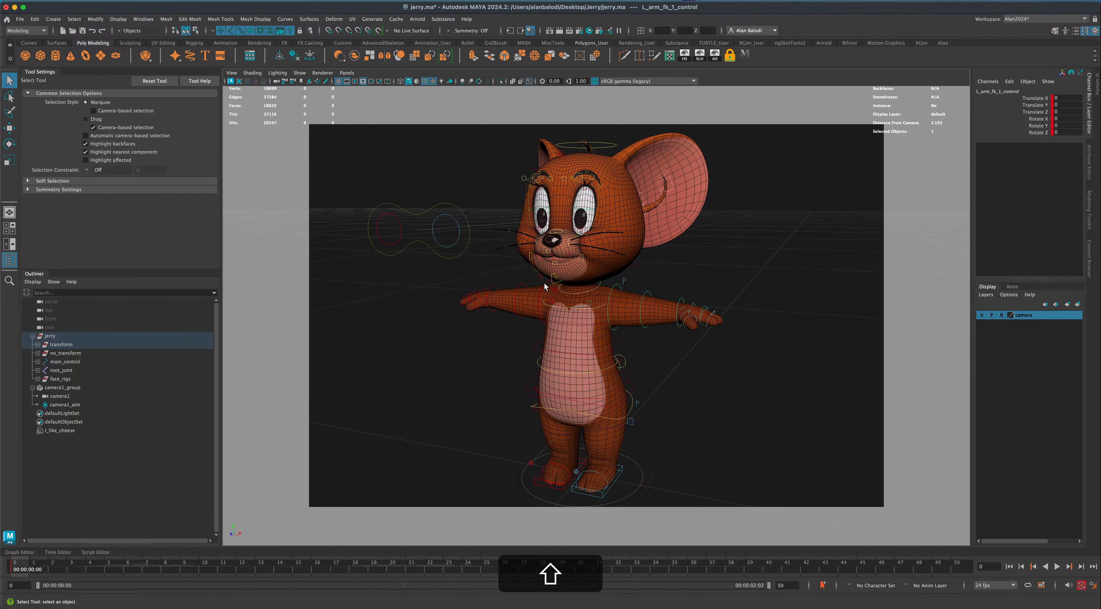
shift+click(540, 304)
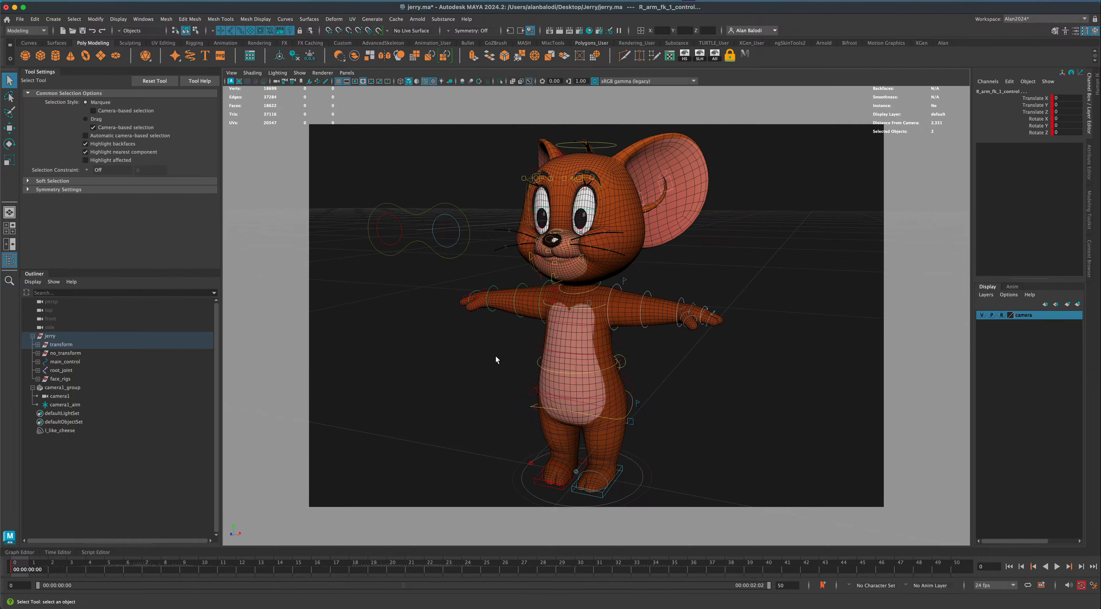
key(e)
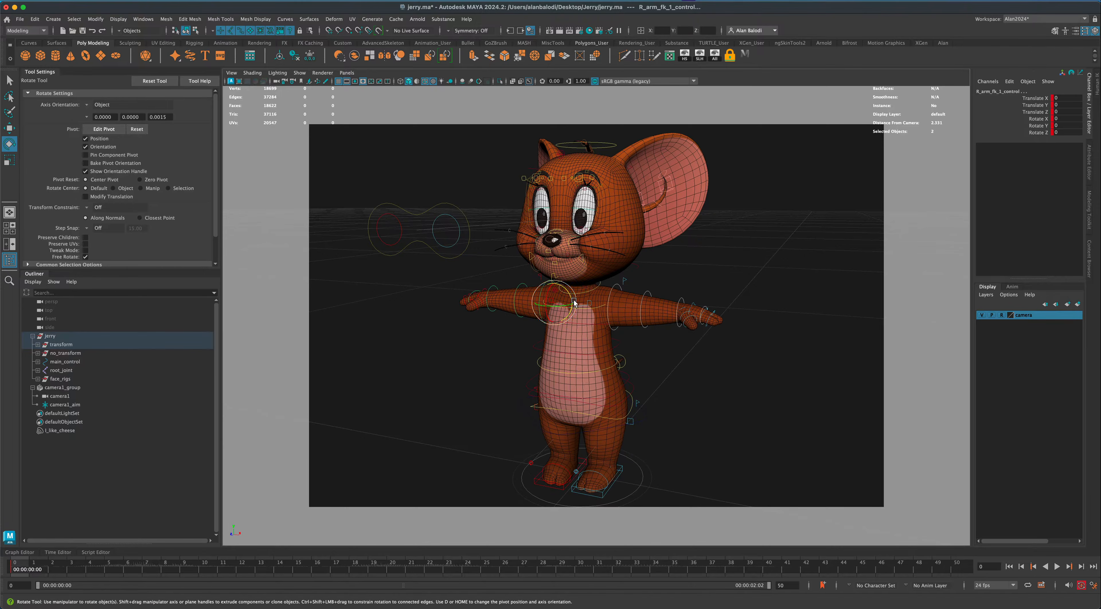
drag(573, 303, 555, 243)
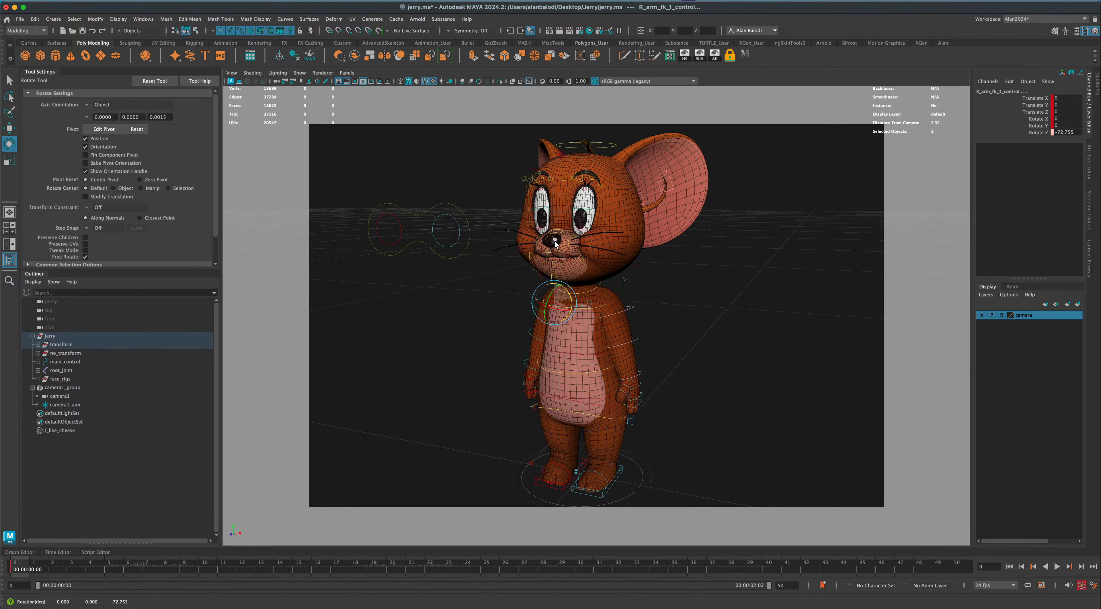
alt+drag(688, 322, 701, 321)
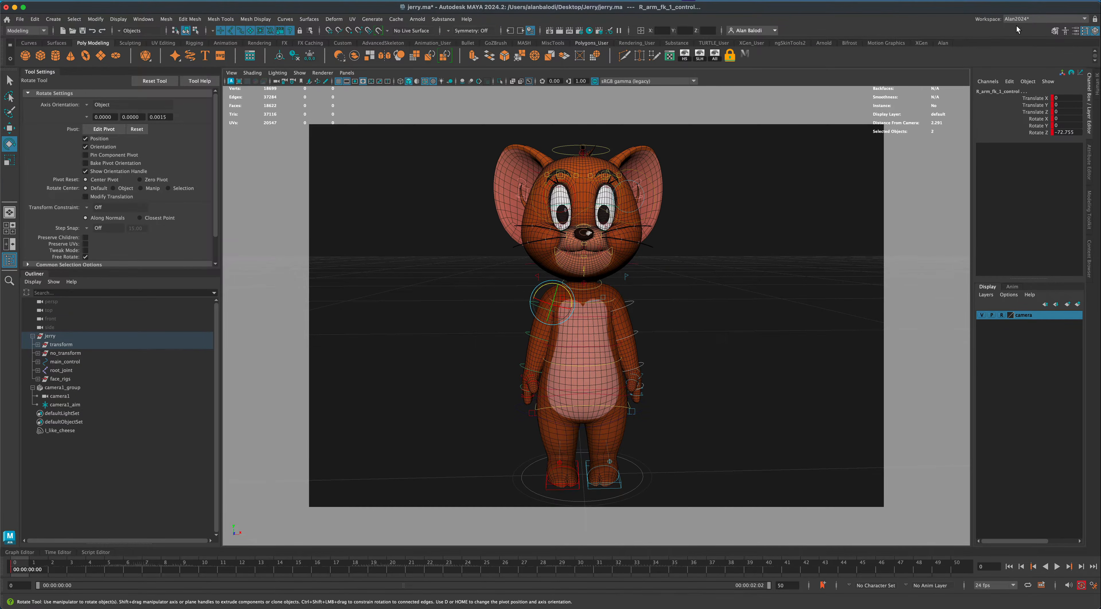
click(1095, 21)
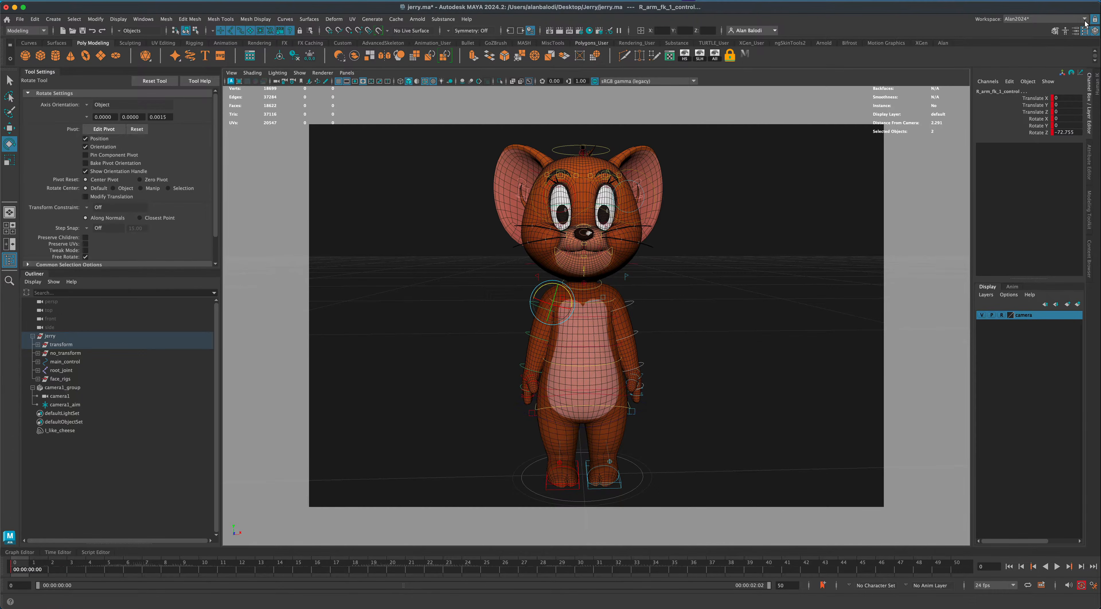
click(1084, 20)
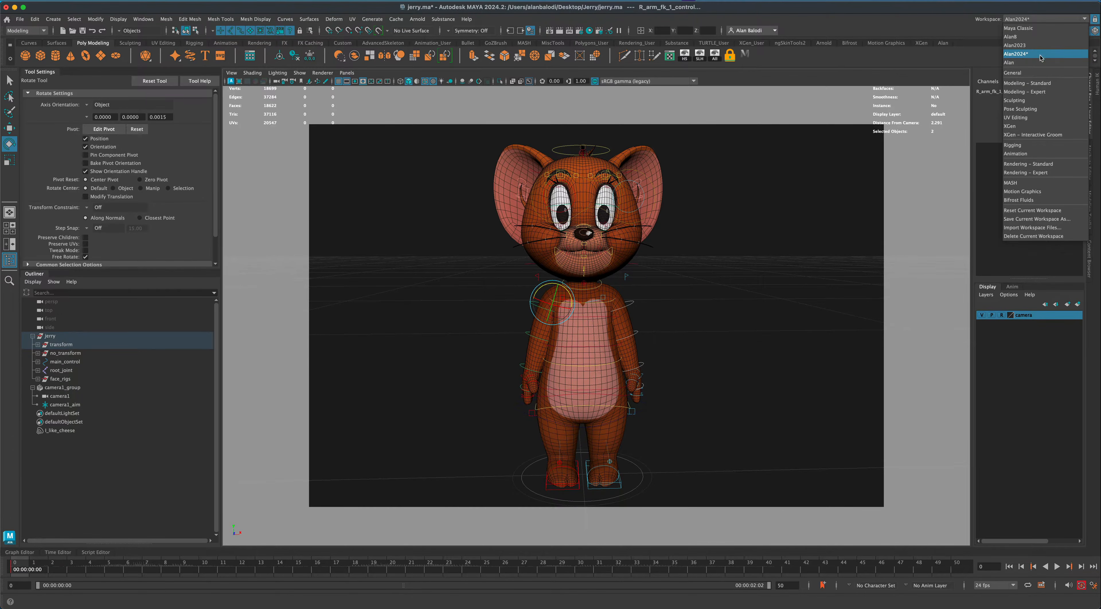
click(1061, 20)
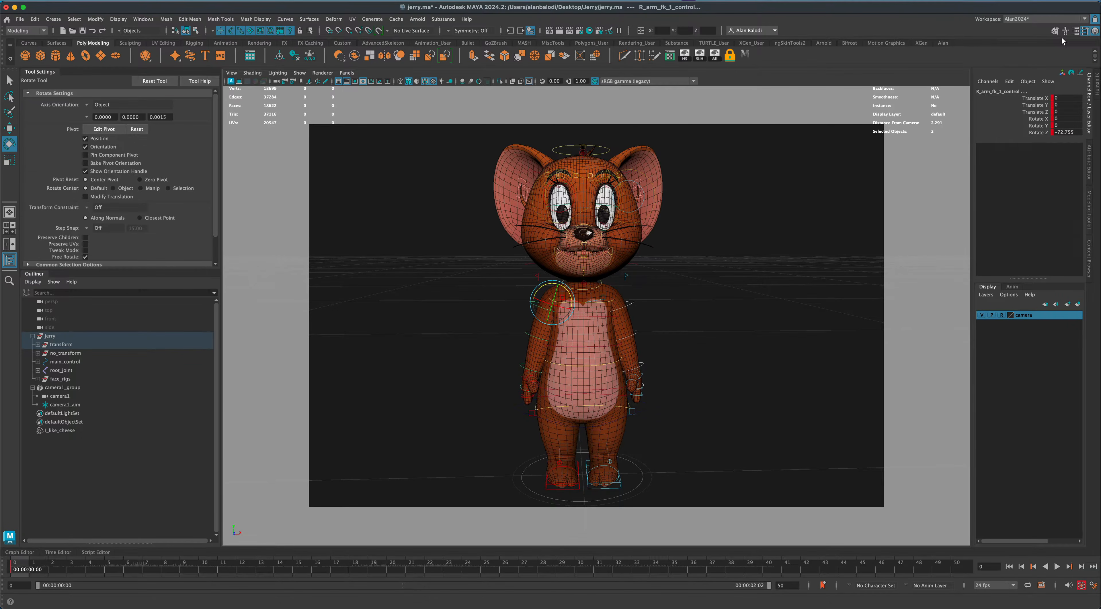
Zoom in on Jerry's head and recall camera1's bookmarked framing
alt+drag(683, 321, 731, 330)
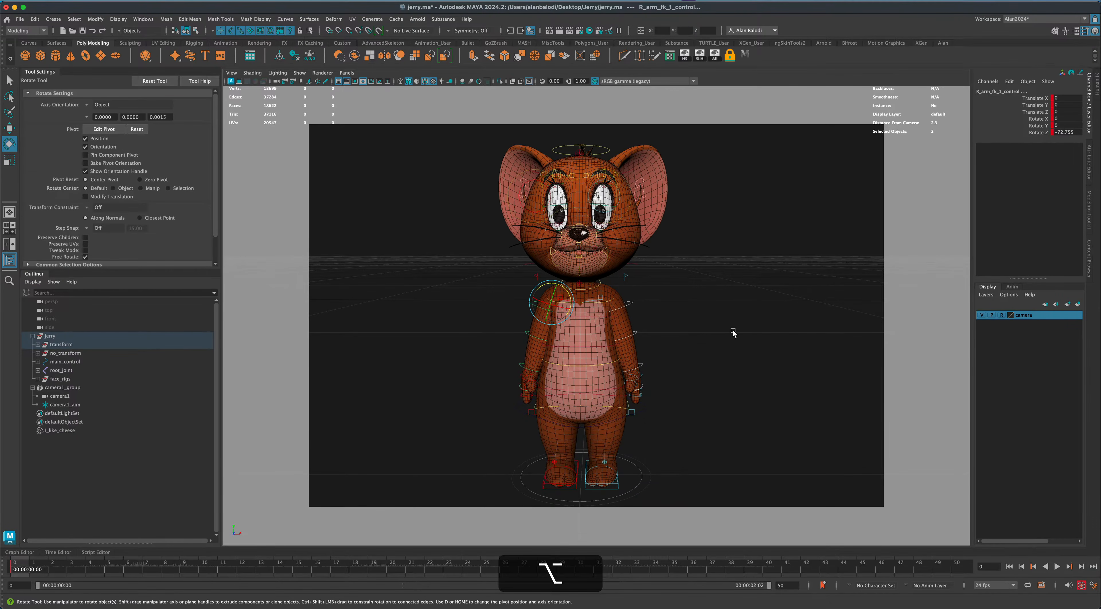
alt+right_drag(732, 333, 756, 414)
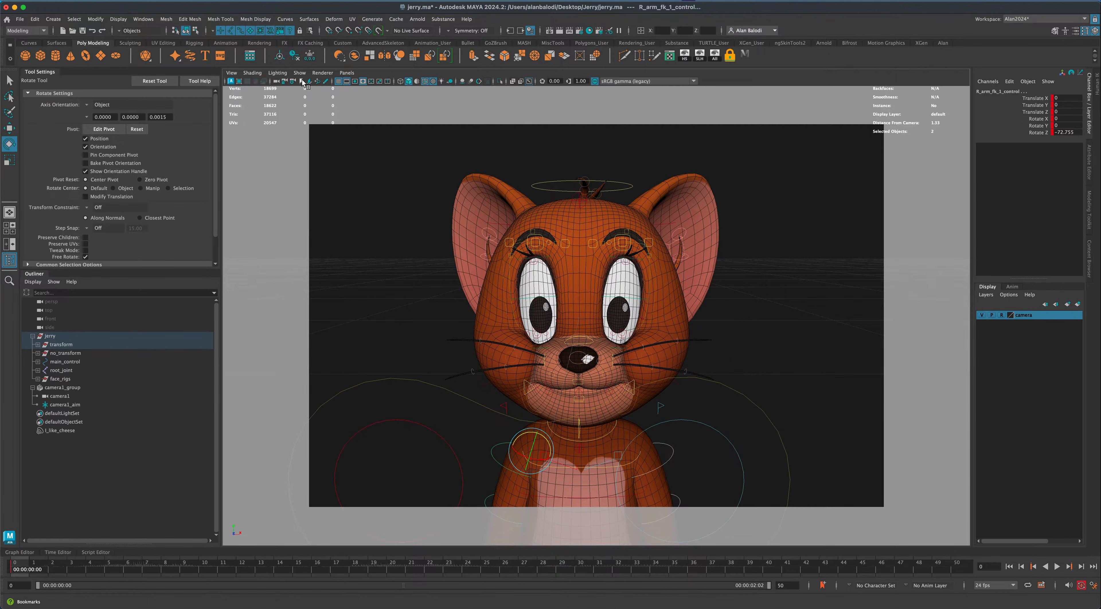
click(302, 83)
click(321, 91)
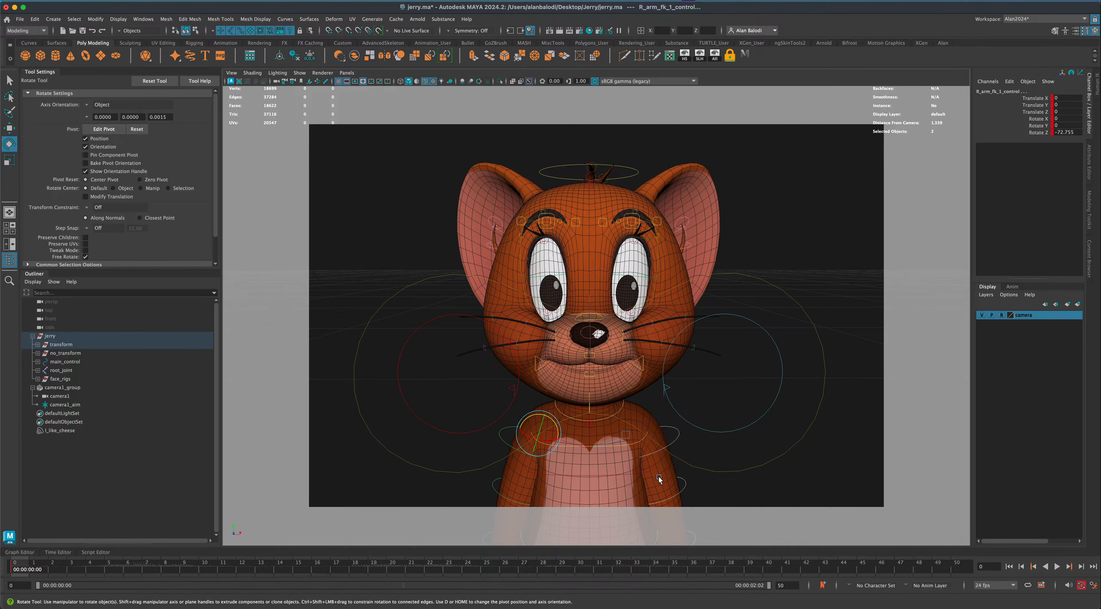
Rotate each upper arm control slightly outward on its own, to about -66.6 Rotate Z for the left and -64.8 for the right
click(675, 438)
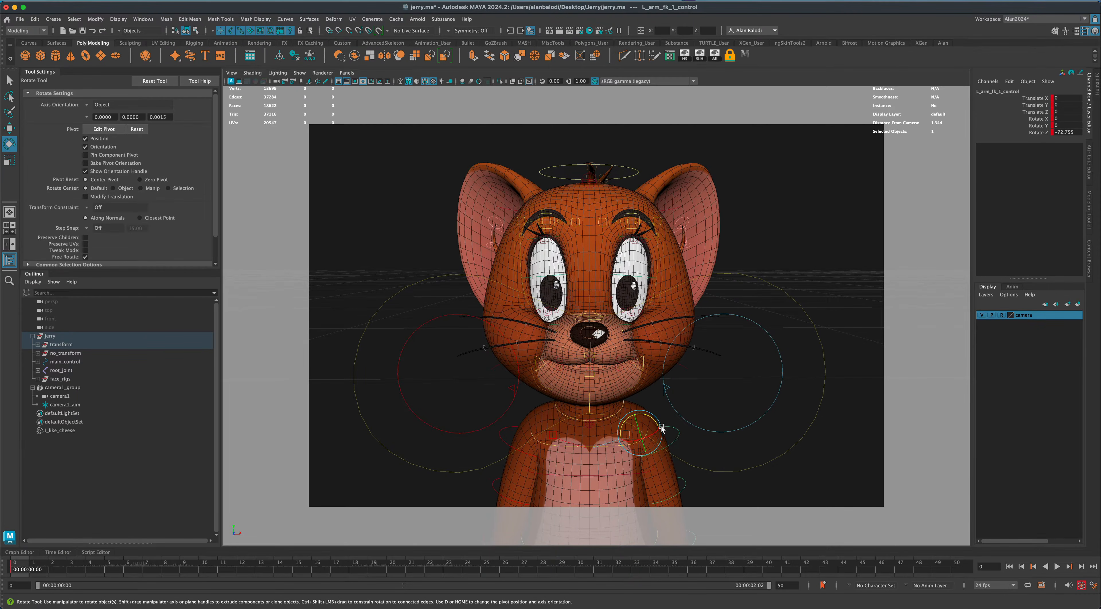
drag(655, 422, 650, 427)
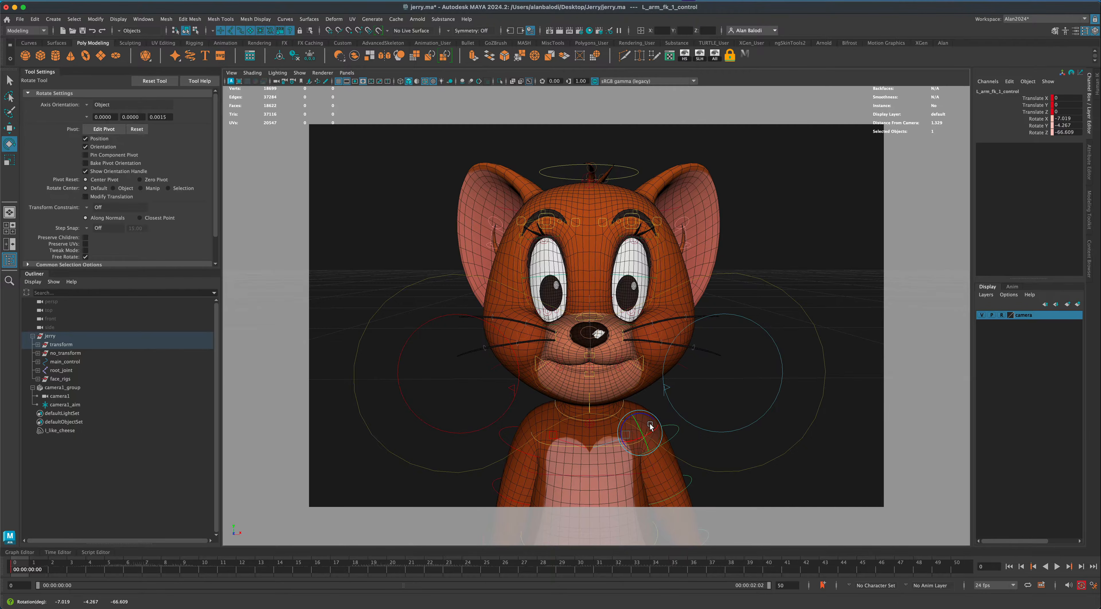
click(531, 433)
click(501, 431)
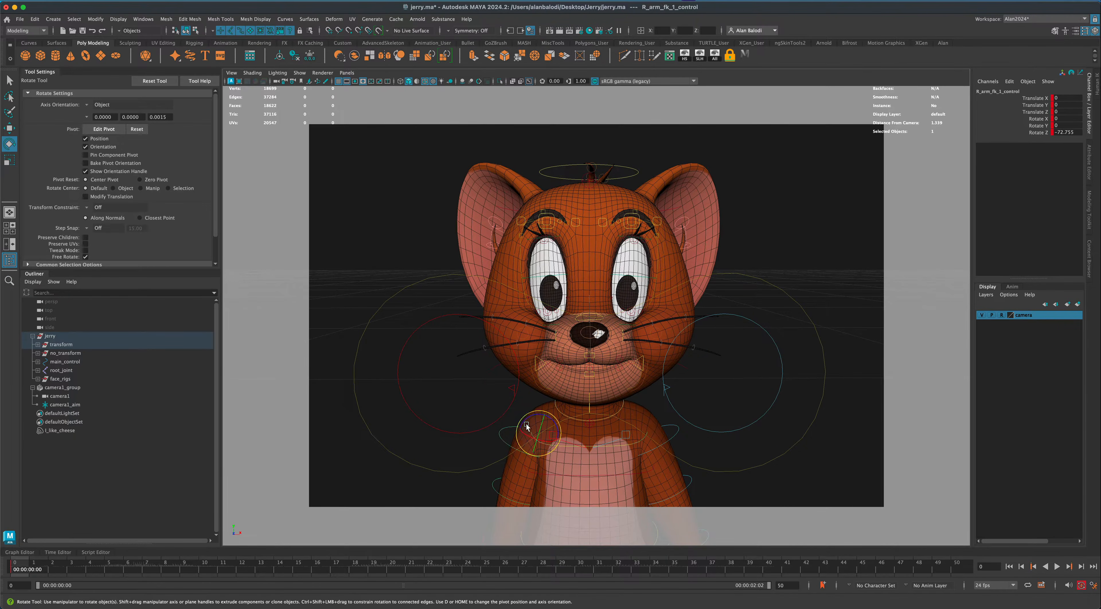
drag(526, 426, 528, 421)
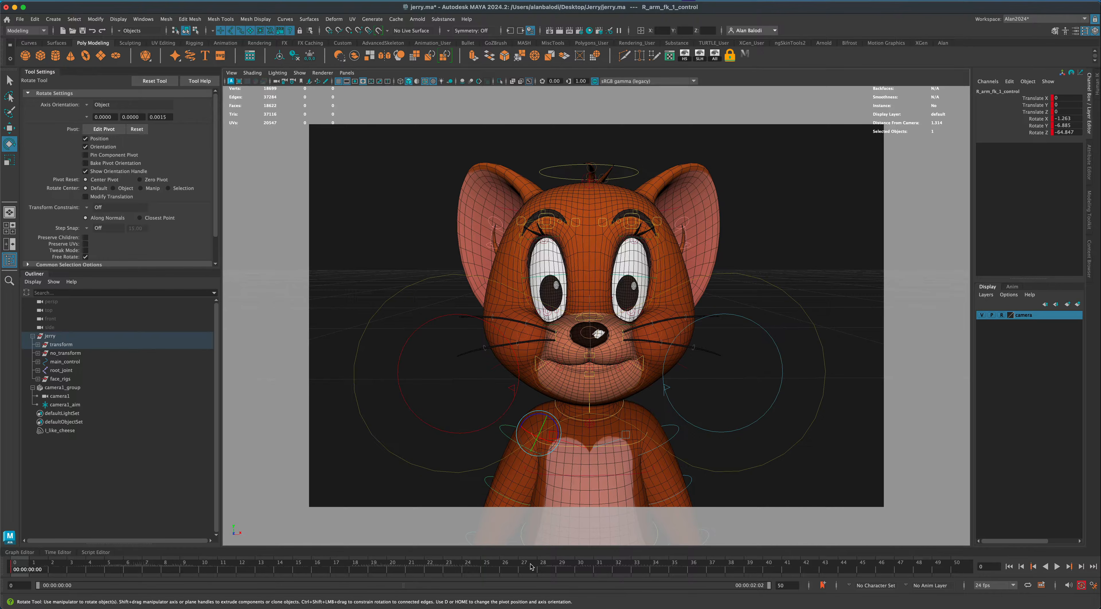
Play the timeline and scrub between frames 0 and 14 to check the timing of the voice line
click(1056, 567)
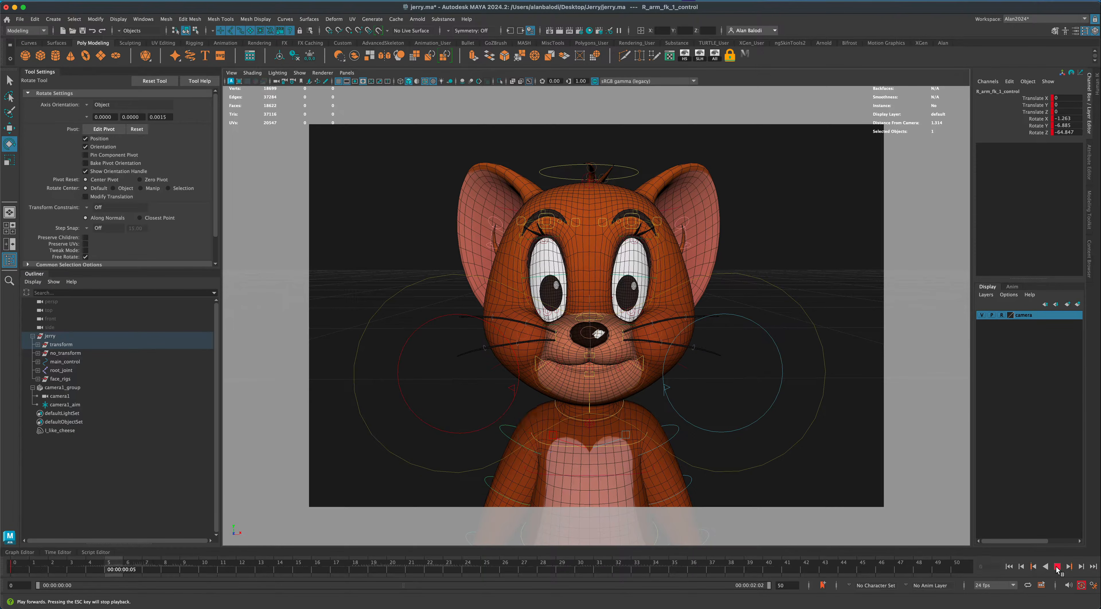
click(285, 572)
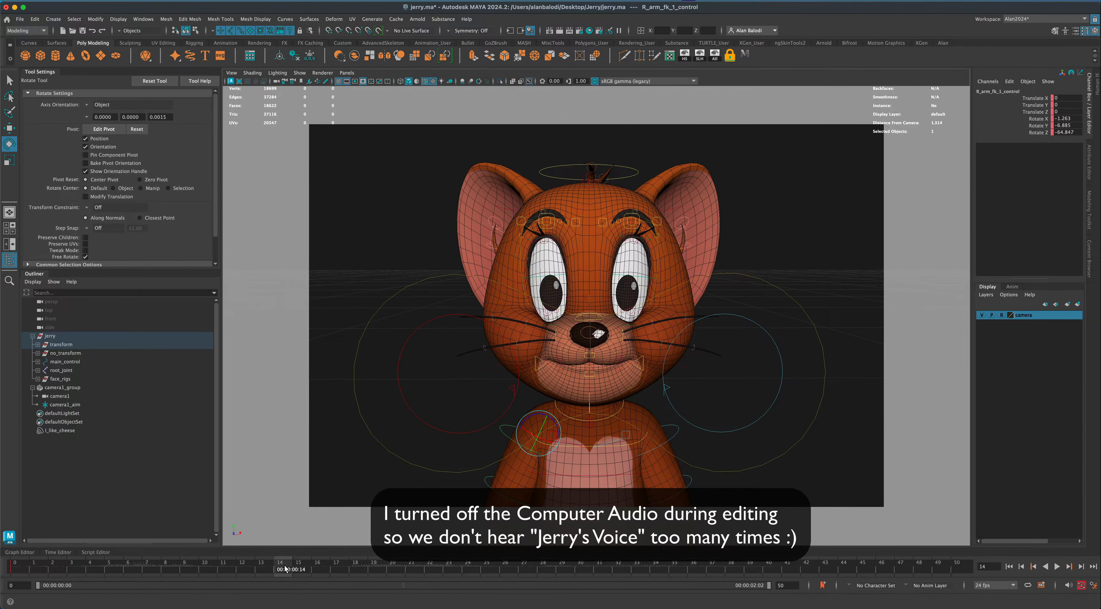
drag(285, 566, 222, 574)
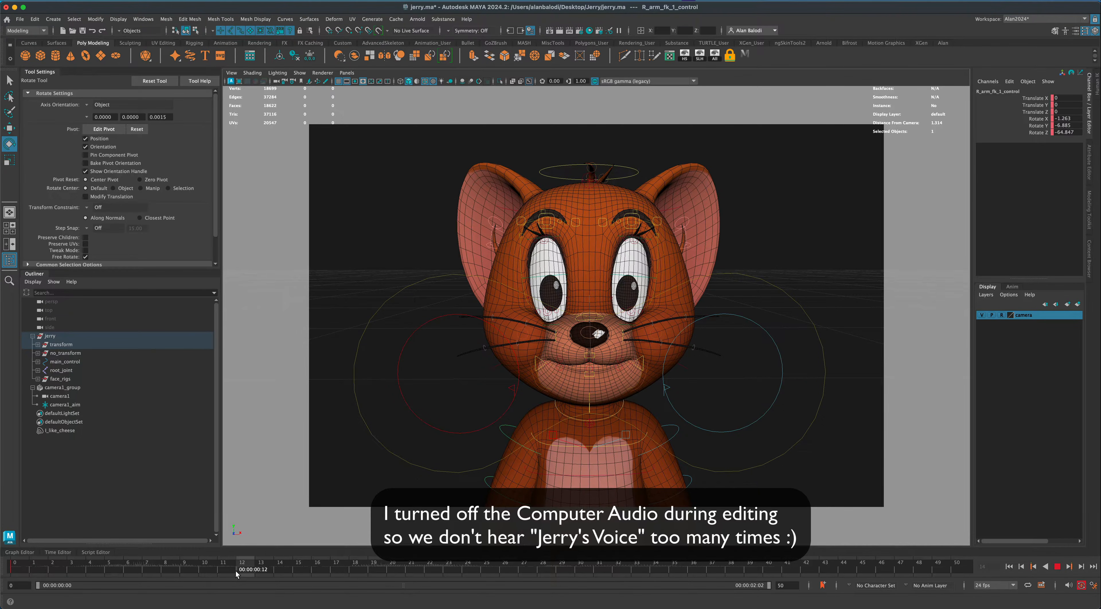
drag(236, 574, 92, 573)
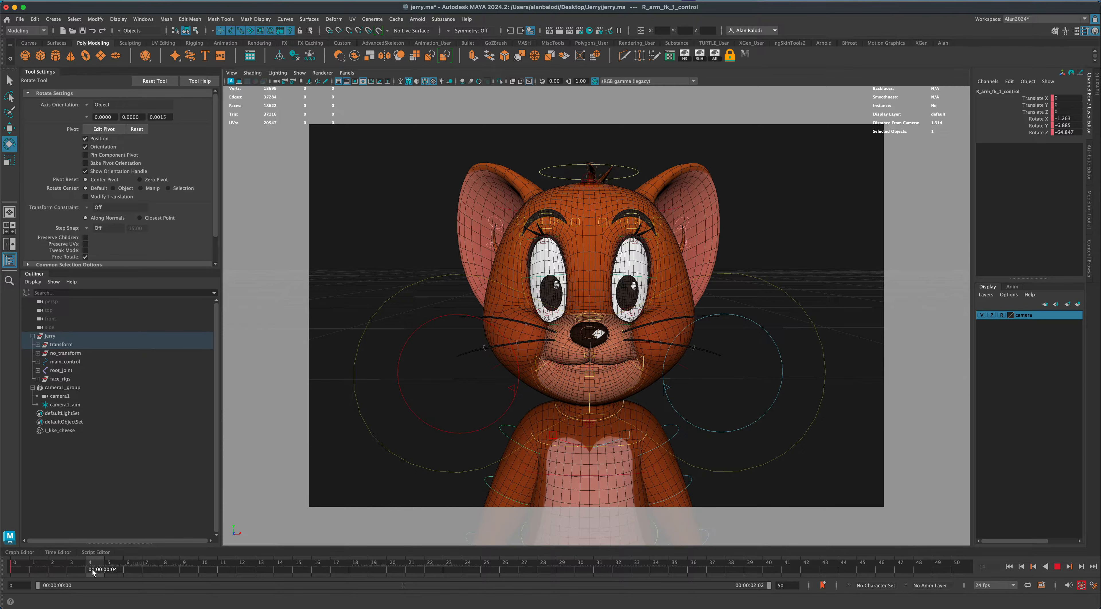
drag(93, 573, 94, 573)
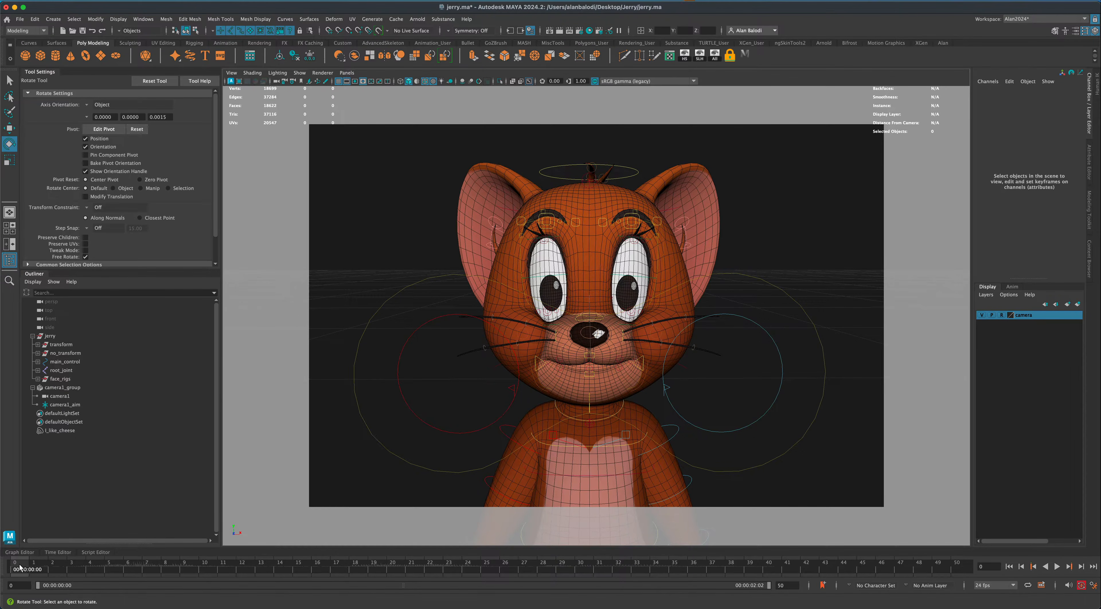
Play back the opening frames repeatedly to review Jerry's head movement against the voice line
key(alt+v)
key(alt+v)
key(alt+v)
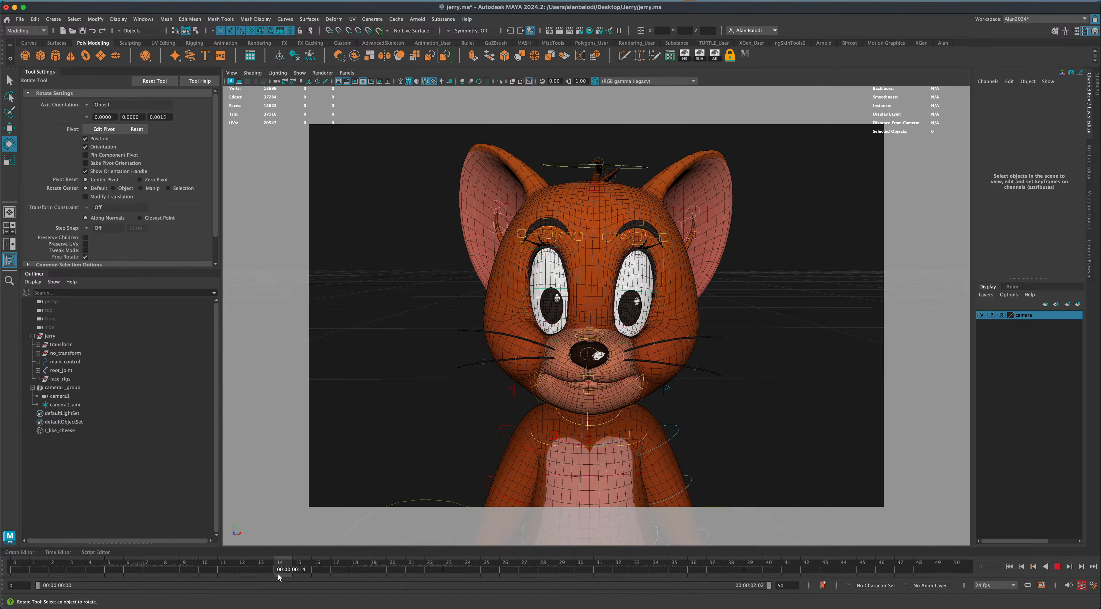
key(alt+v)
Return to frame 0 and open the attributes of the I_like_cheese sound
click(19, 570)
right_click(19, 570)
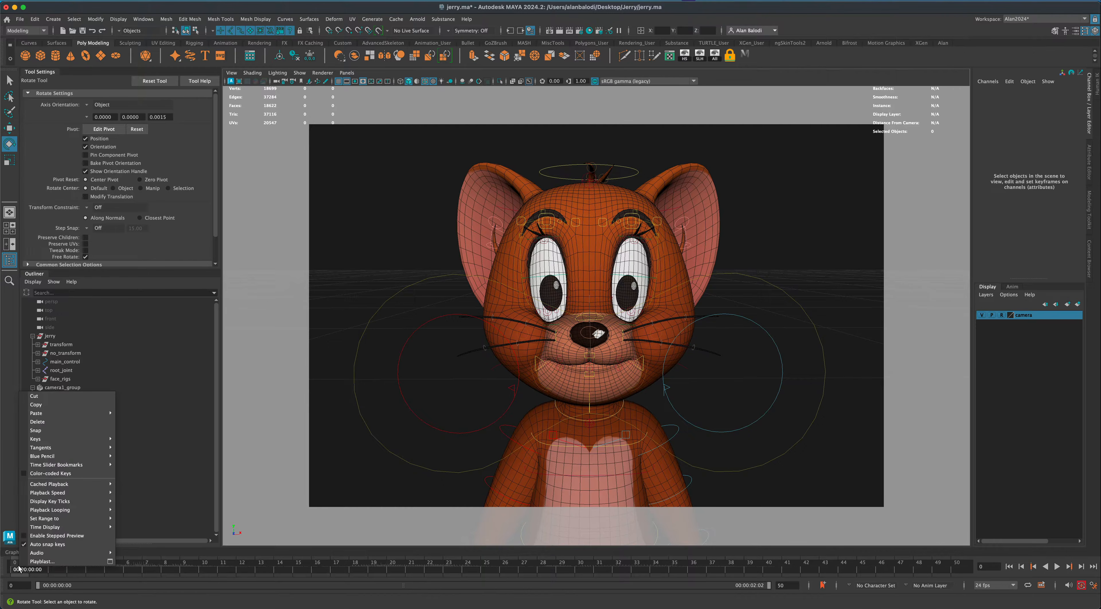
mouse_move(45, 554)
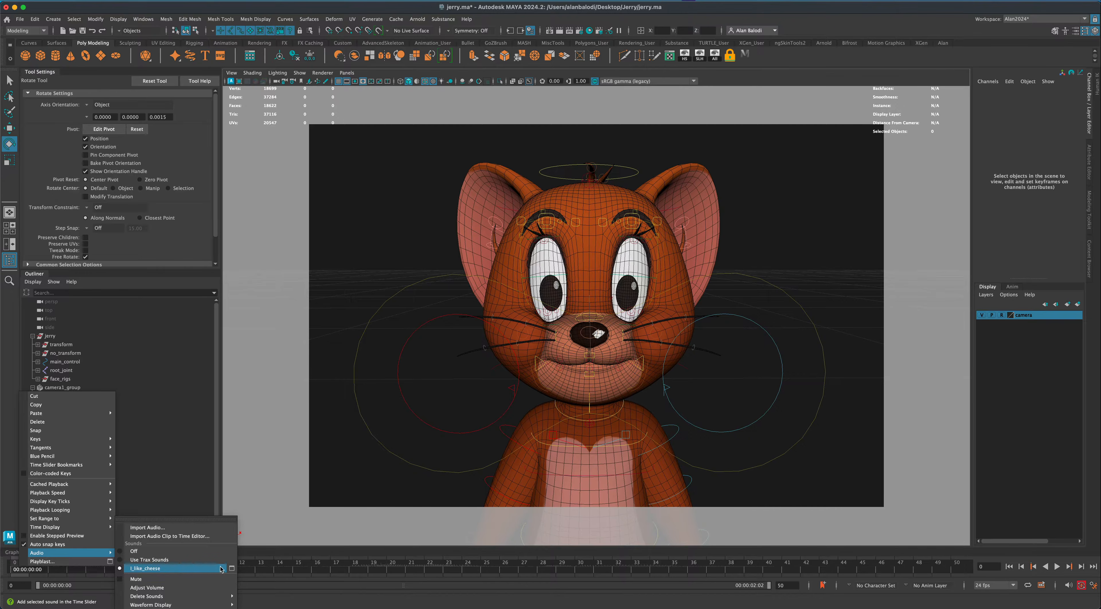
click(232, 570)
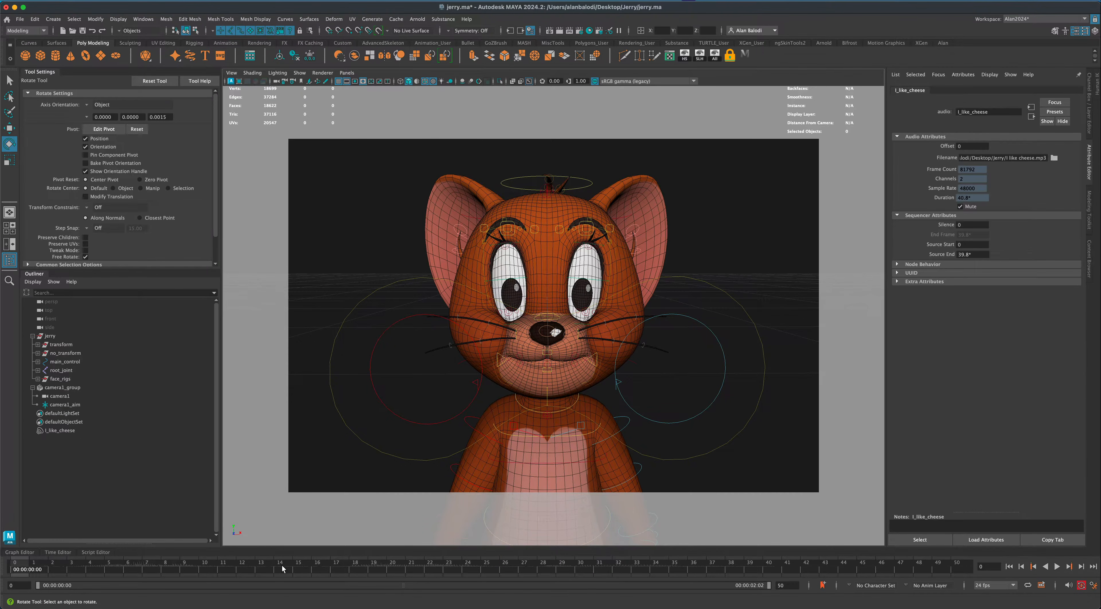
Scrub from about frame 14 back to frame 0 to review the head movement, and clear the sound selection
mouse_move(282, 569)
mouse_down()
mouse_move(19, 571)
mouse_move(279, 571)
mouse_up()
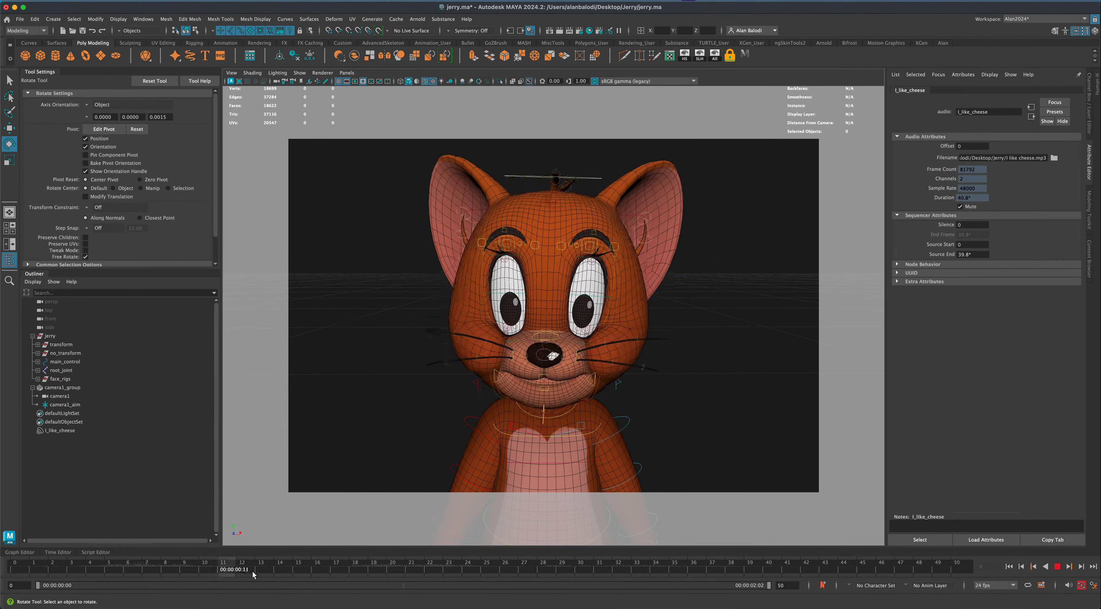
drag(208, 573, 18, 571)
click(522, 428)
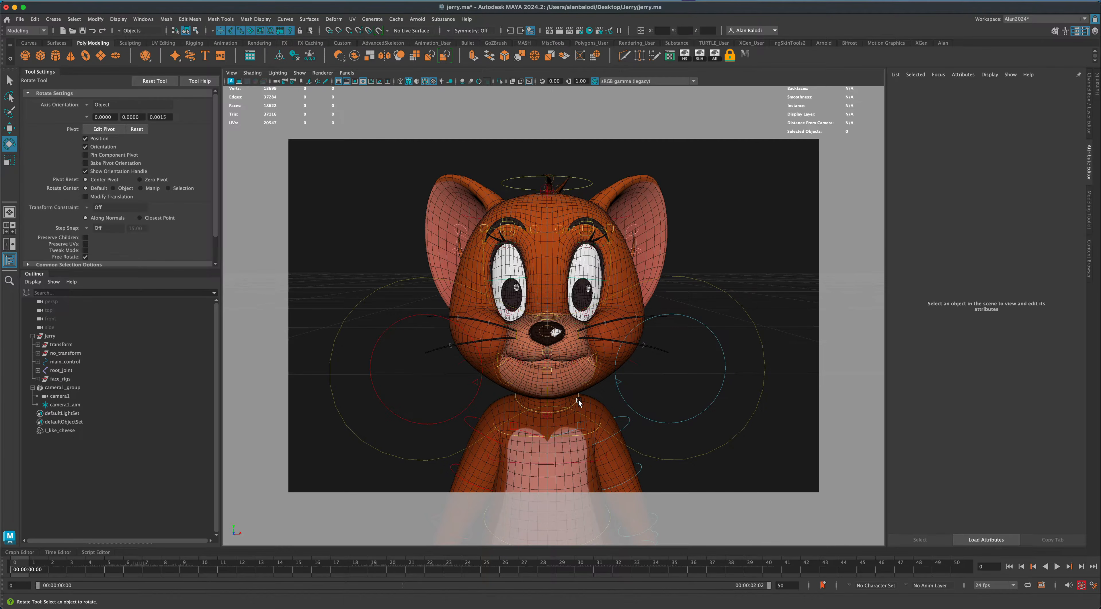
Set keys on Jerry's neck control at frames 0 and 14
click(577, 401)
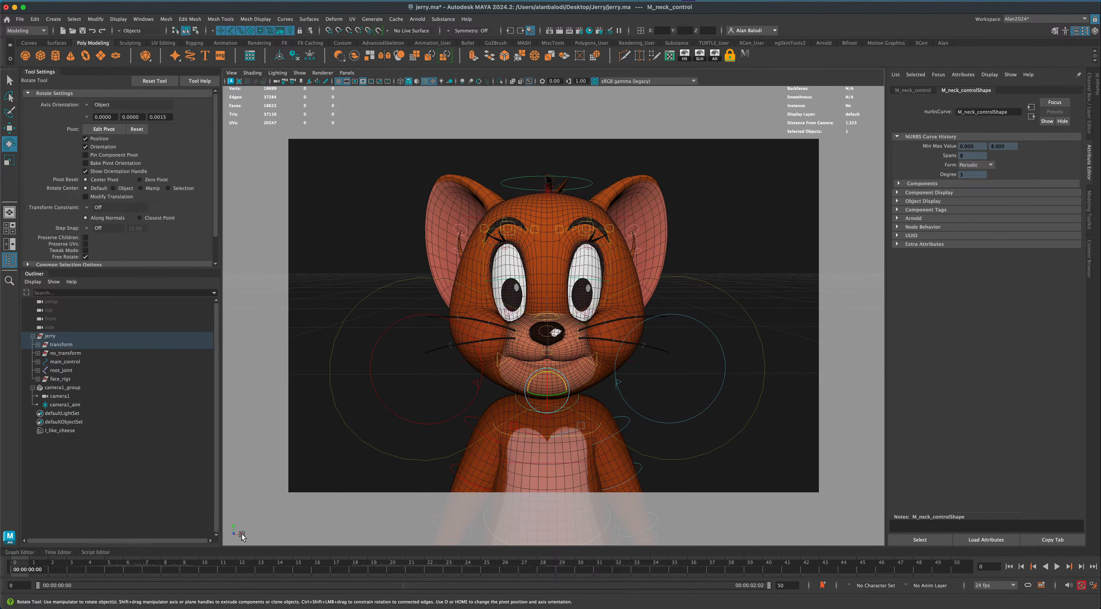
key(s)
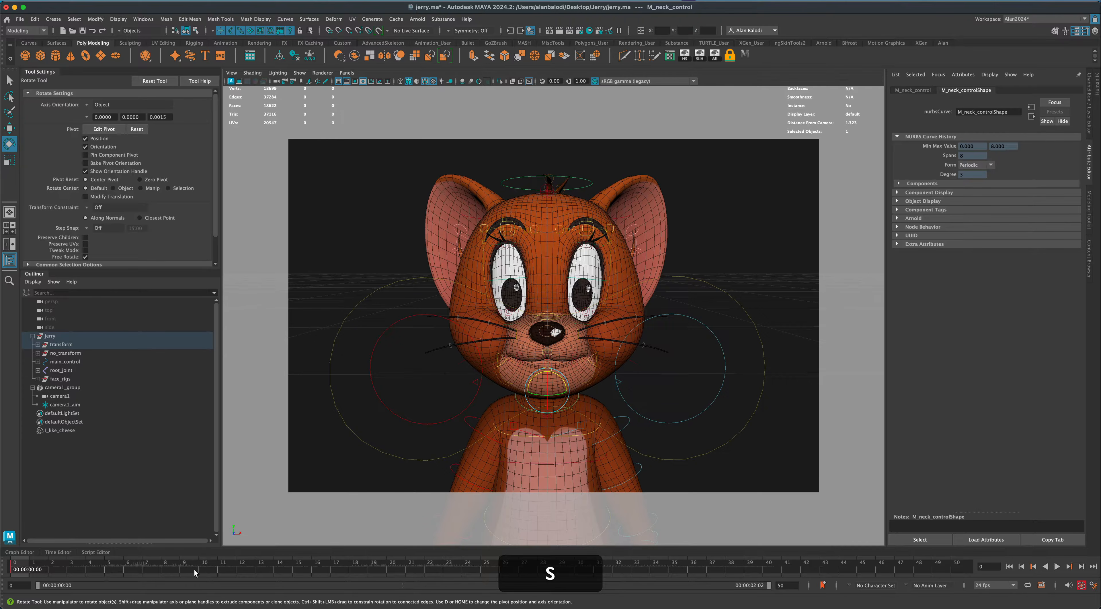
drag(17, 567, 282, 572)
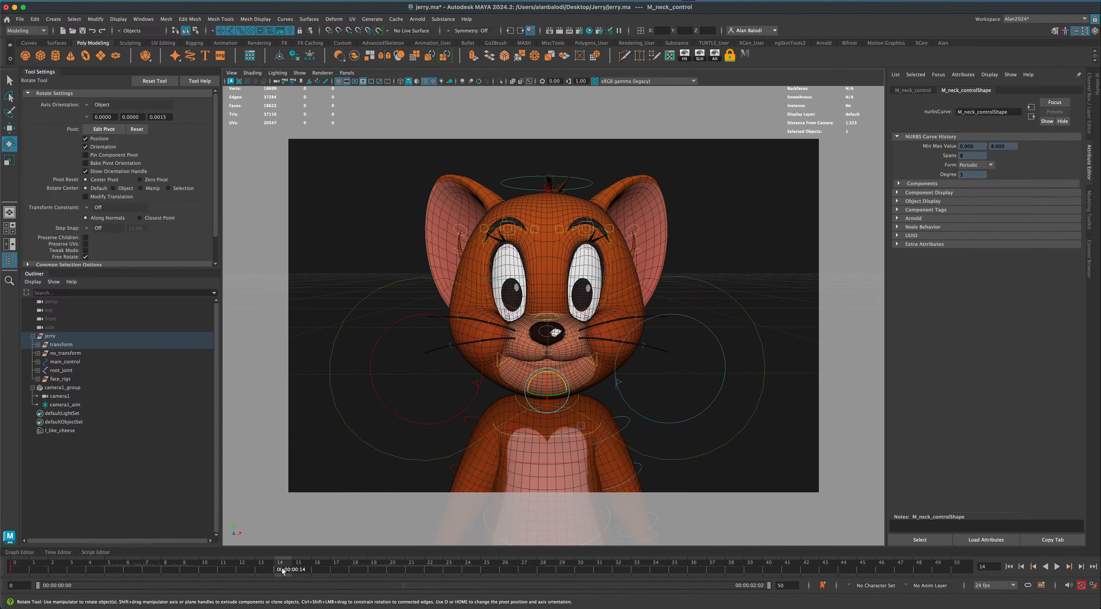
key(s)
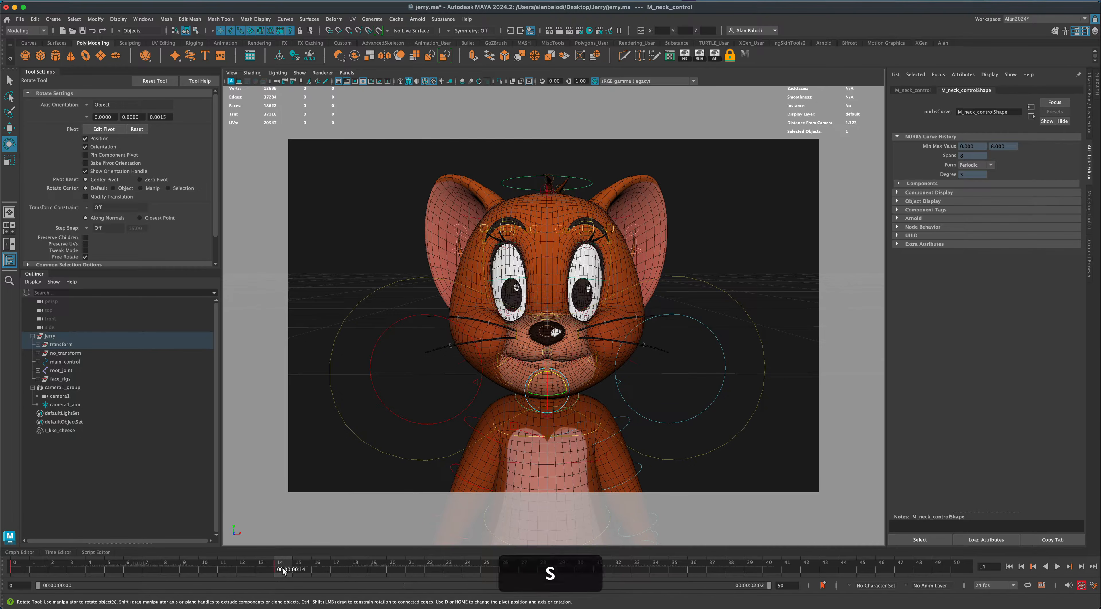
Pose the neck control nodding down to about 6.5° at frame 3 and up to about -6.9° at frame 6
drag(266, 572, 72, 571)
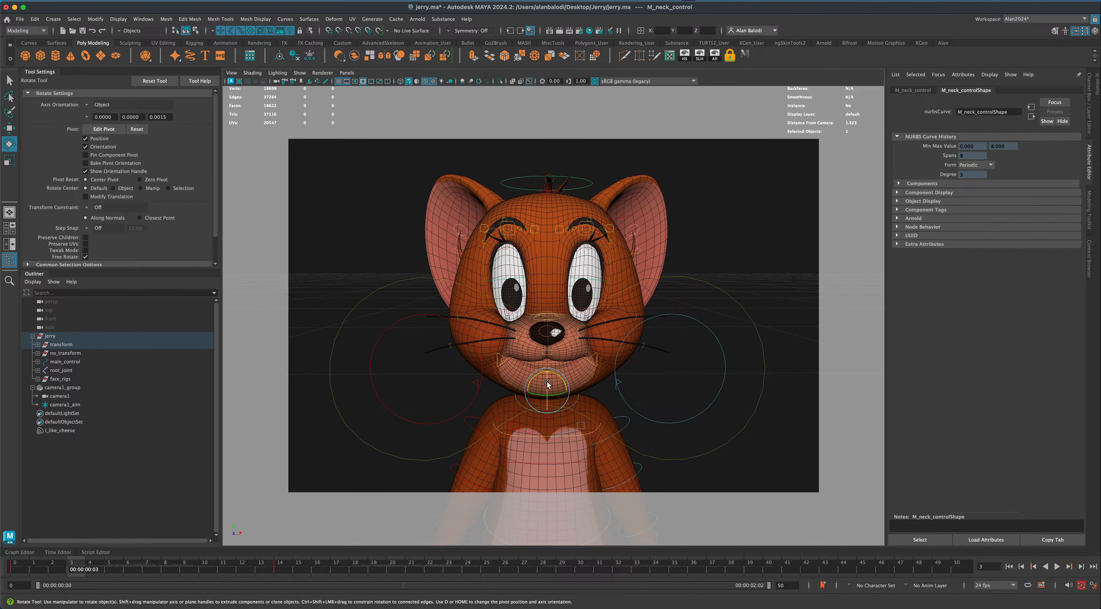
key(s)
drag(547, 382, 547, 385)
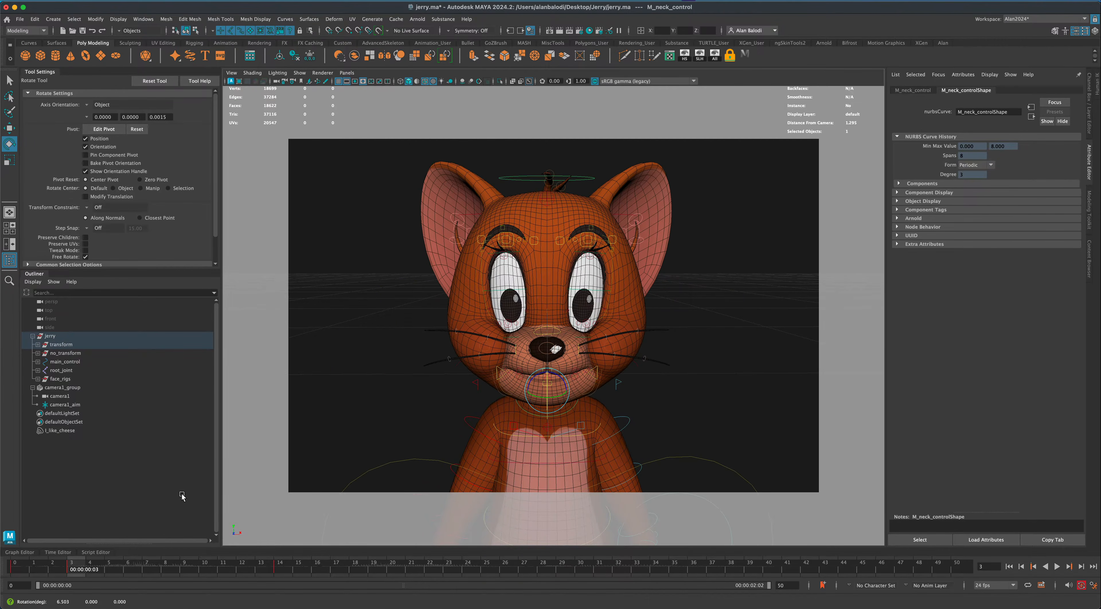
click(132, 566)
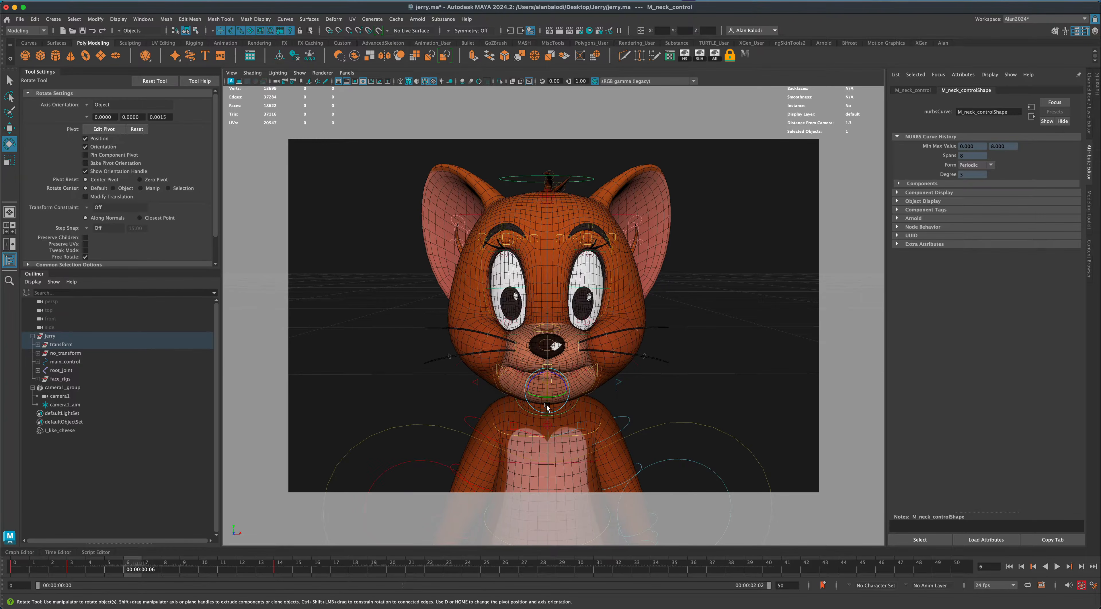
drag(547, 407, 547, 404)
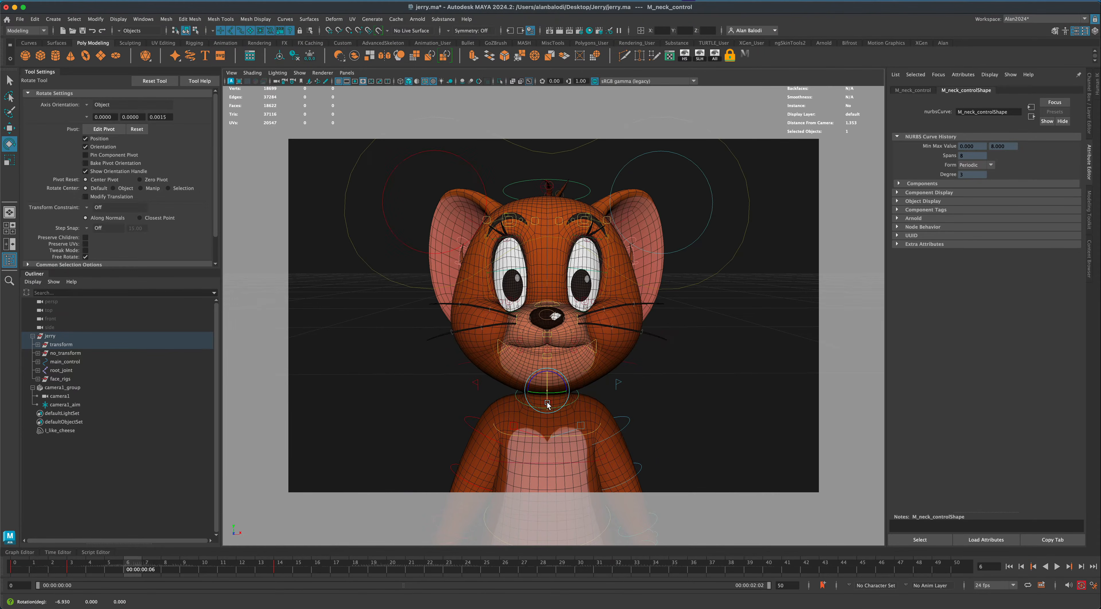
Rotate the neck control down to about 4.4° at frame 9, and play the nod from the start
click(193, 567)
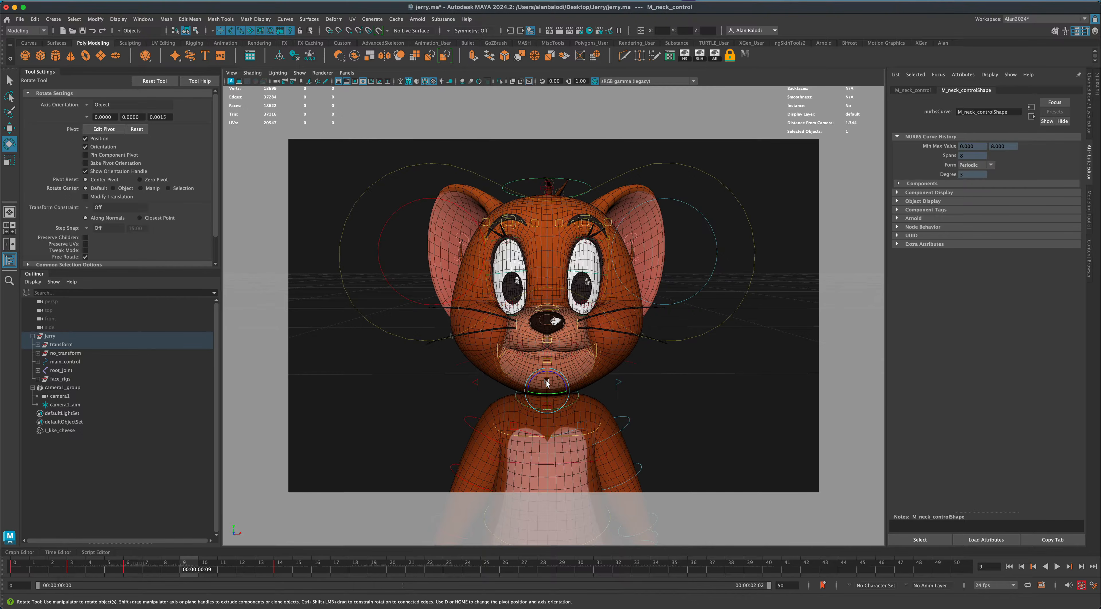
drag(547, 381, 547, 386)
drag(201, 569, 282, 570)
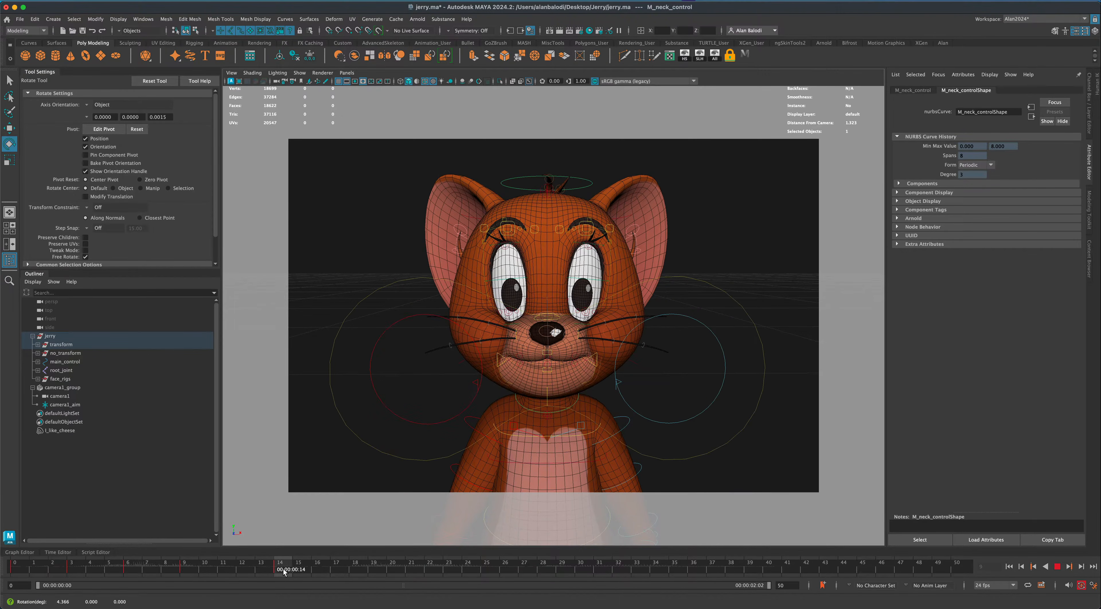
click(1009, 567)
click(1057, 567)
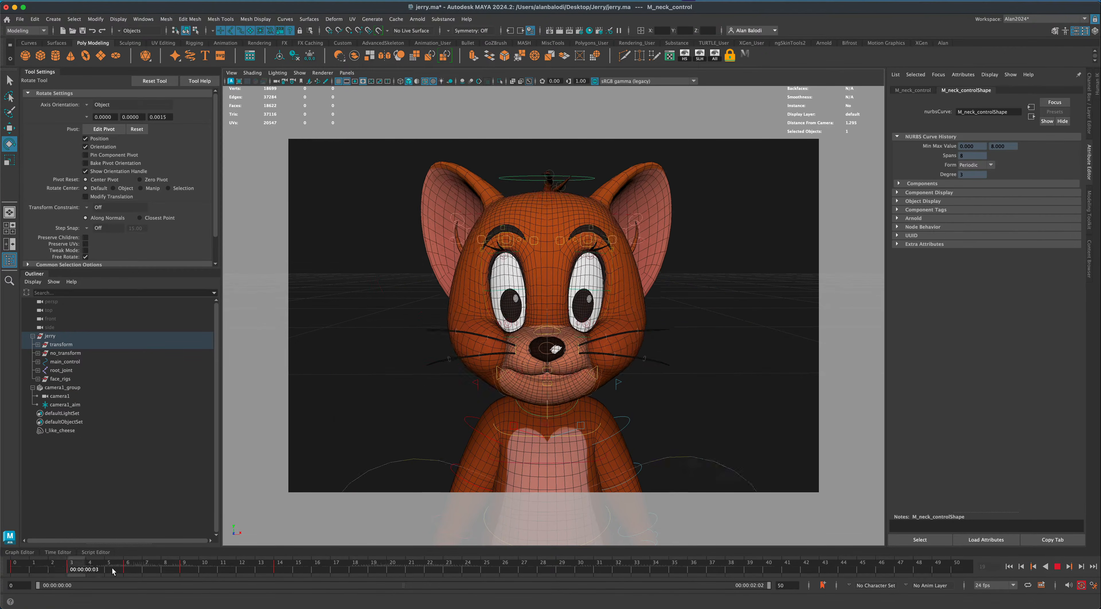
Key the neck control at frame 50 with Jerry's head tilted toward his left, and play back the motion to the last frame
drag(112, 568, 956, 571)
key(s)
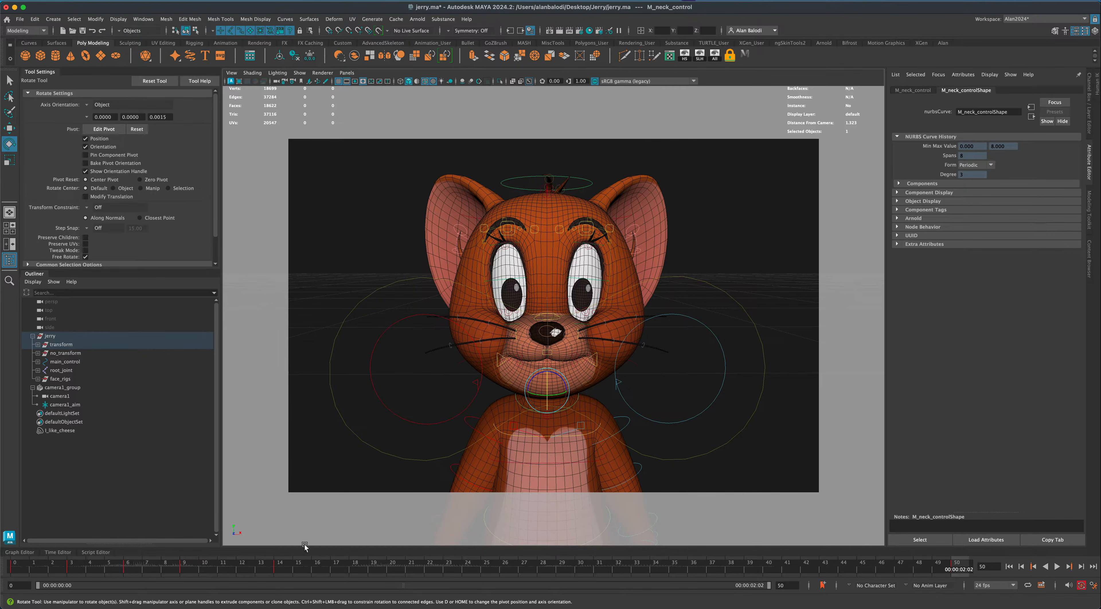
drag(570, 387, 541, 386)
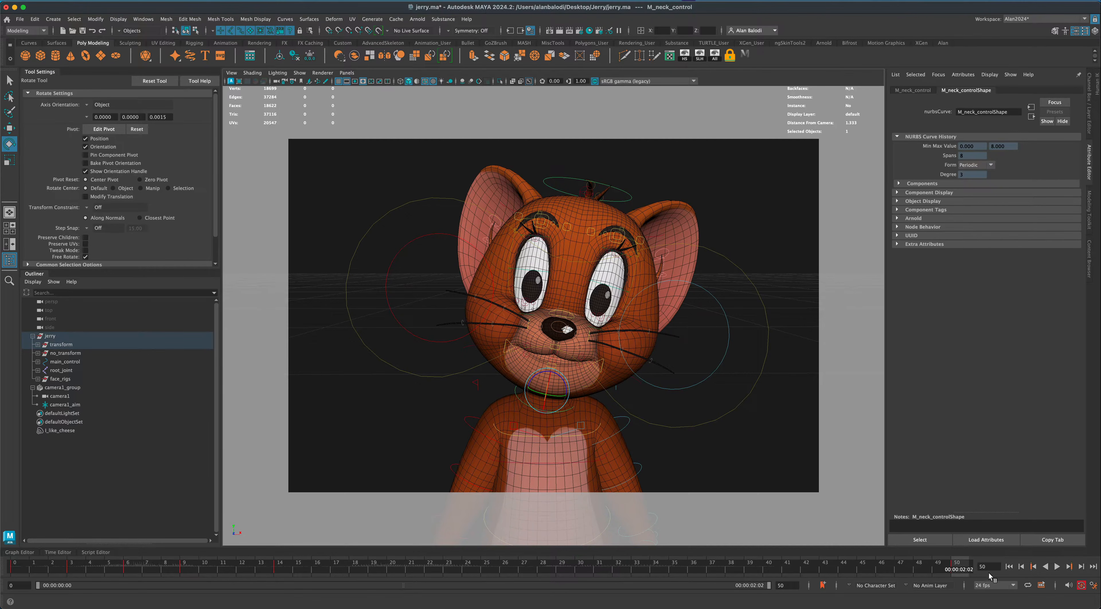
click(1009, 566)
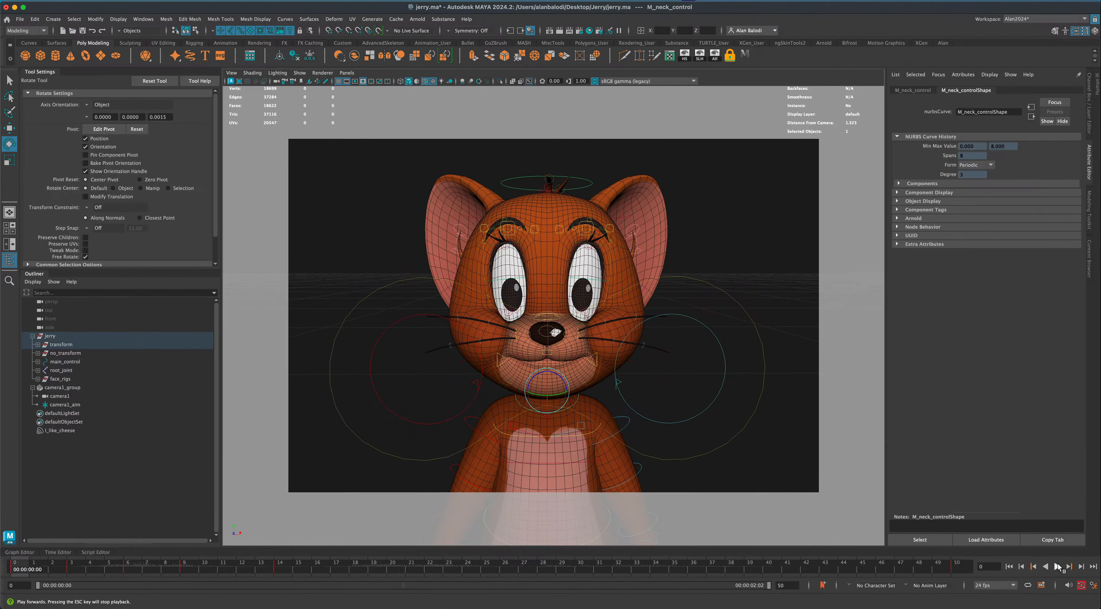
click(1058, 567)
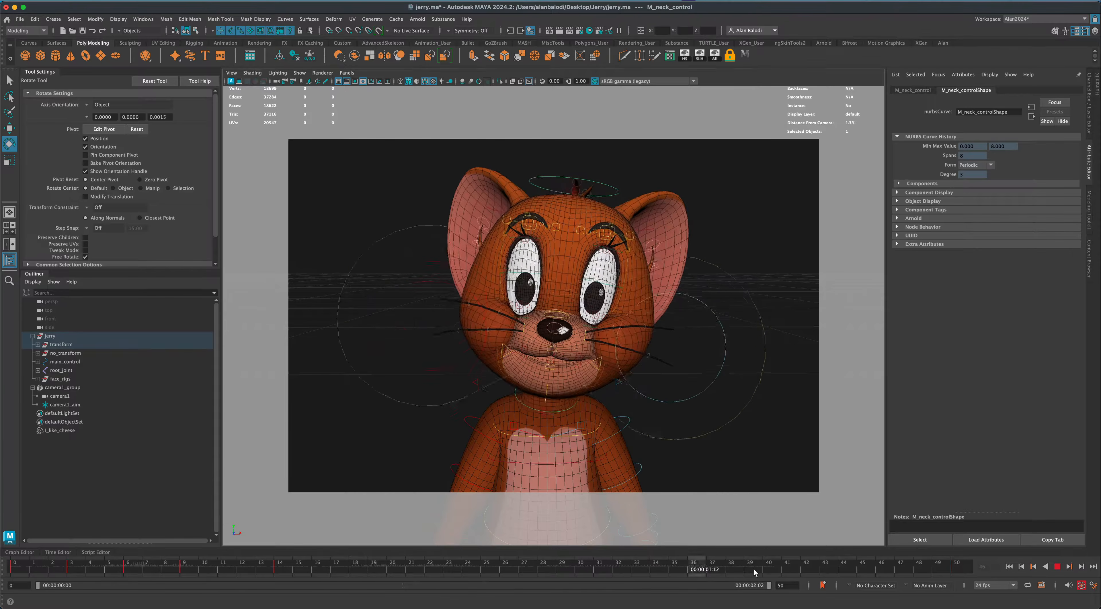
drag(754, 573, 976, 571)
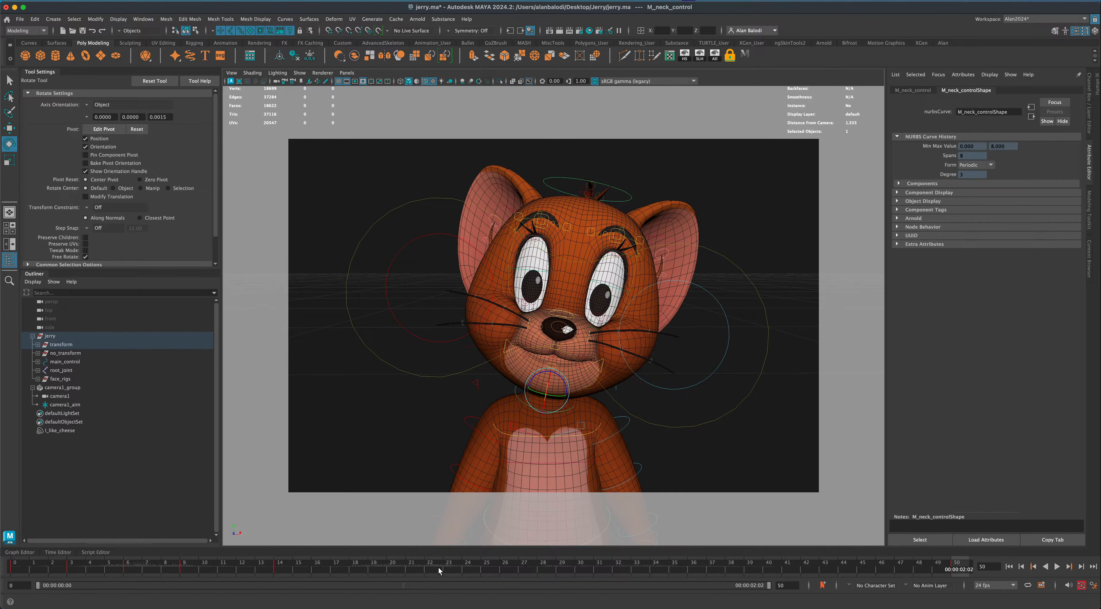
Move the head-tilt key from frame 50 to frame 23 and play back the opening frames
shift+click(959, 570)
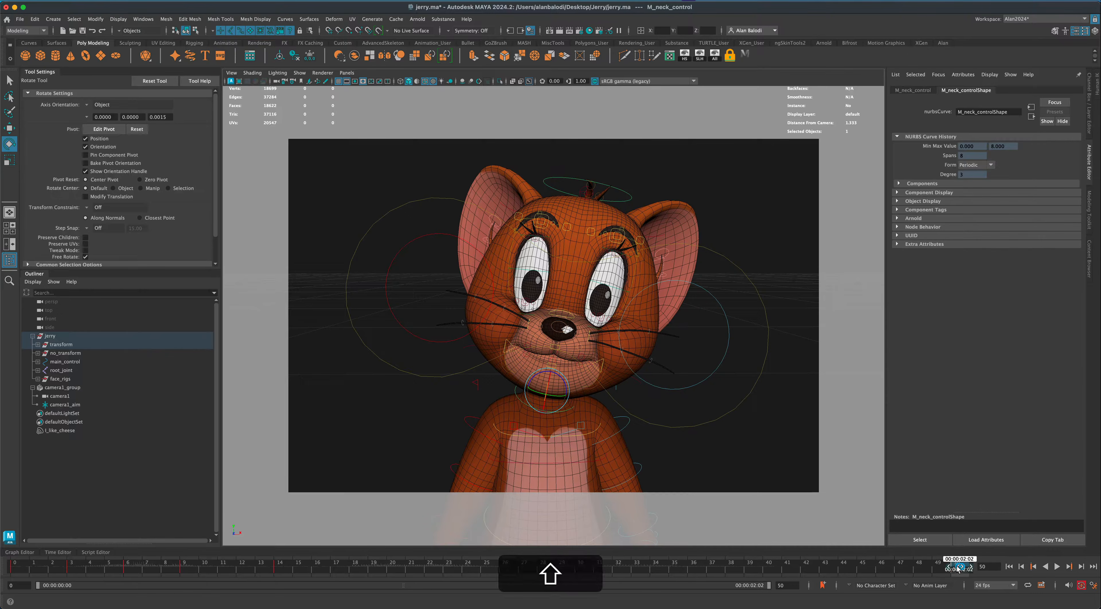
click(929, 571)
click(958, 570)
shift+click(959, 568)
drag(963, 570, 452, 567)
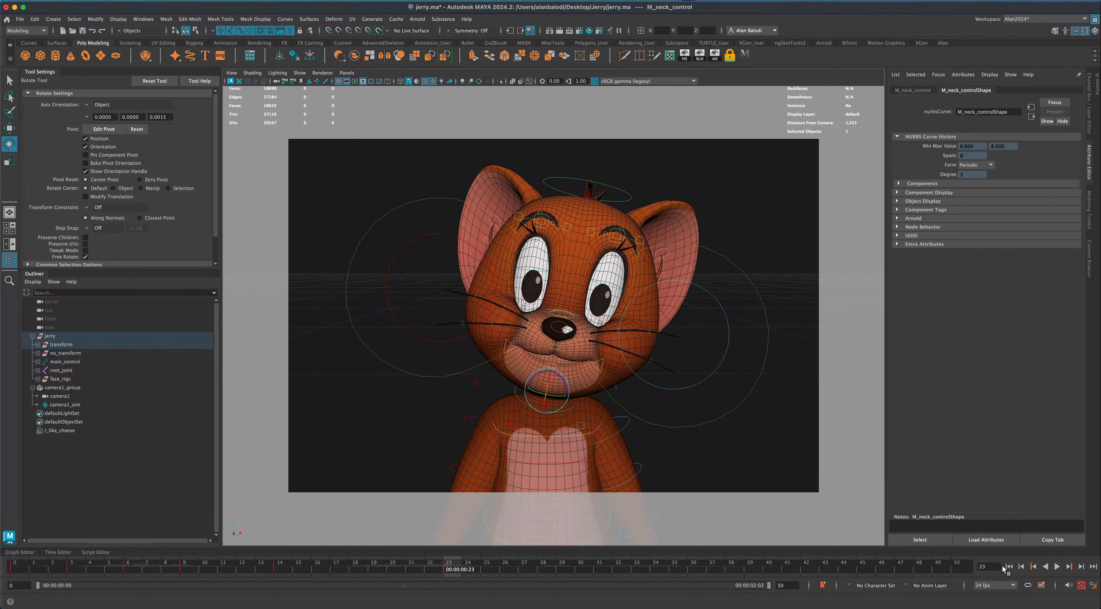
click(1008, 567)
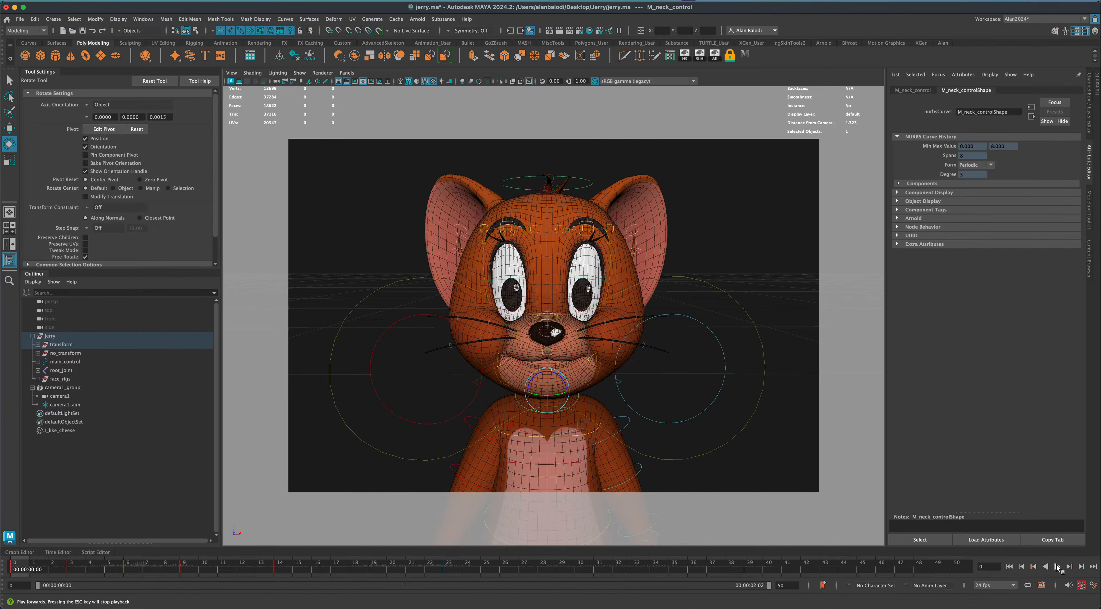
click(1057, 567)
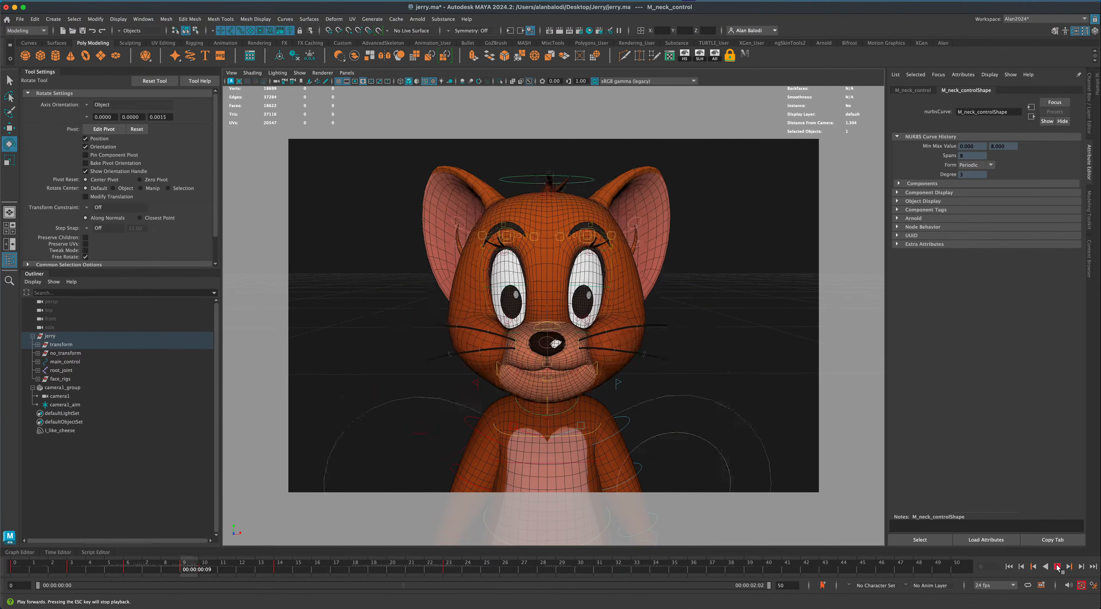
key(Escape)
Move the head-tilt key to frame 28 and play the animation from the start
click(452, 570)
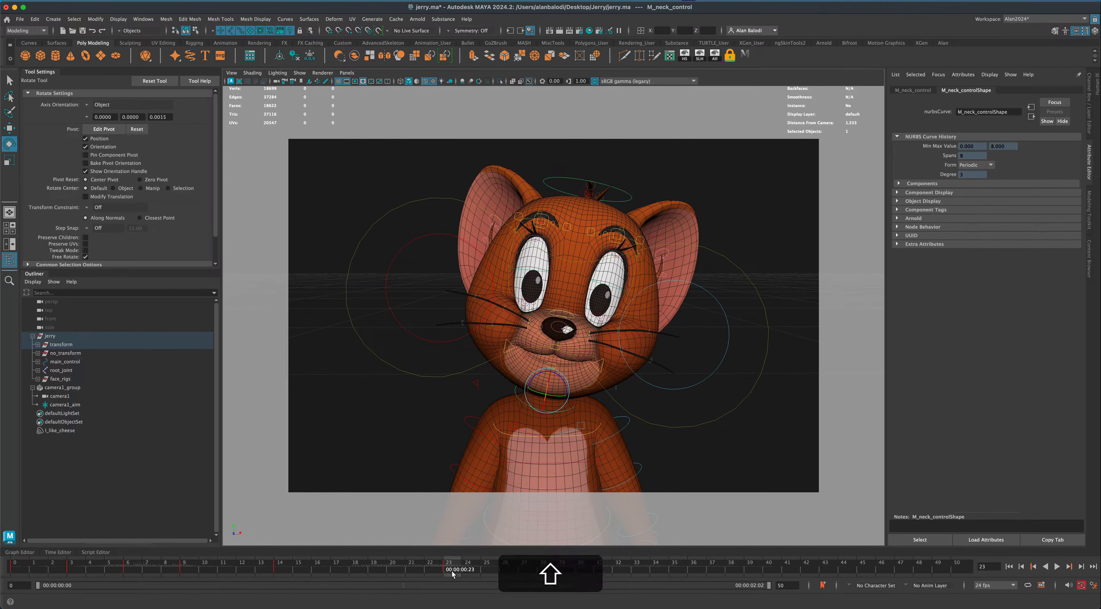
shift+click(451, 570)
drag(454, 570, 558, 568)
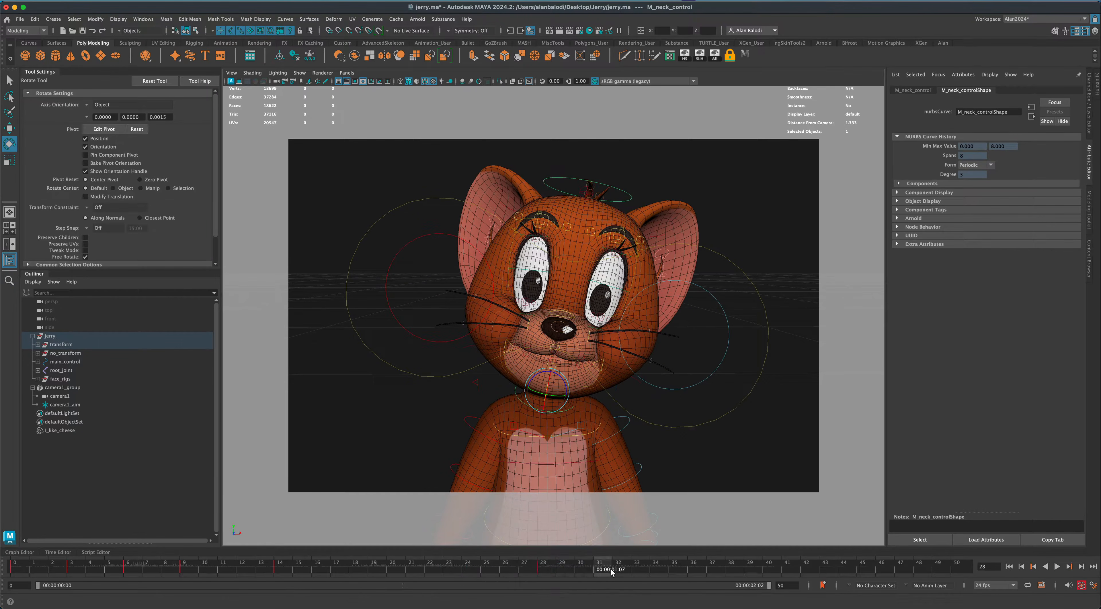
click(1009, 567)
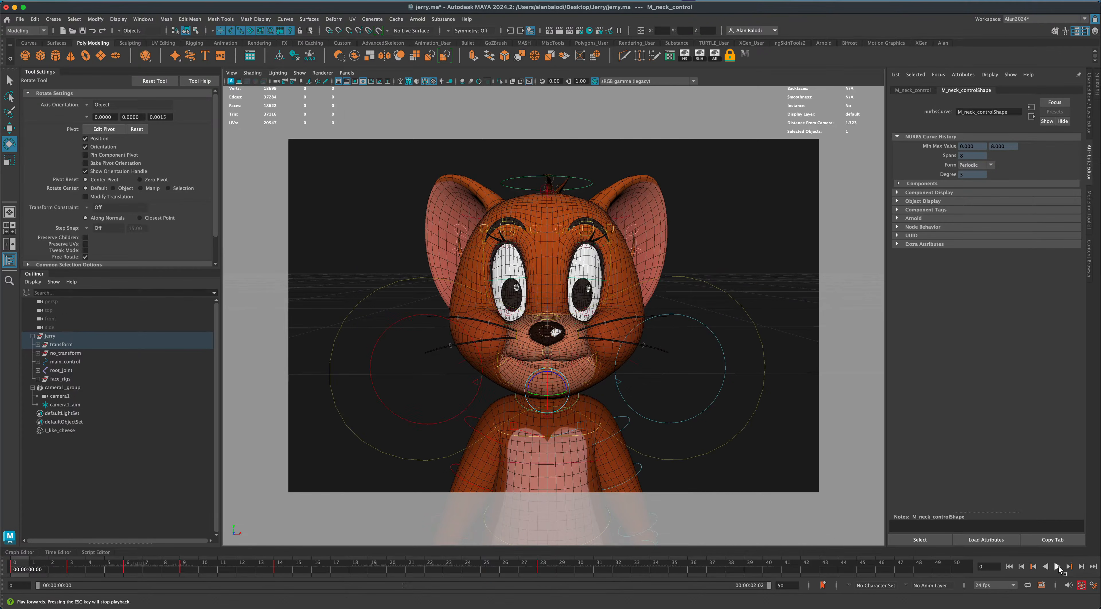
click(1058, 567)
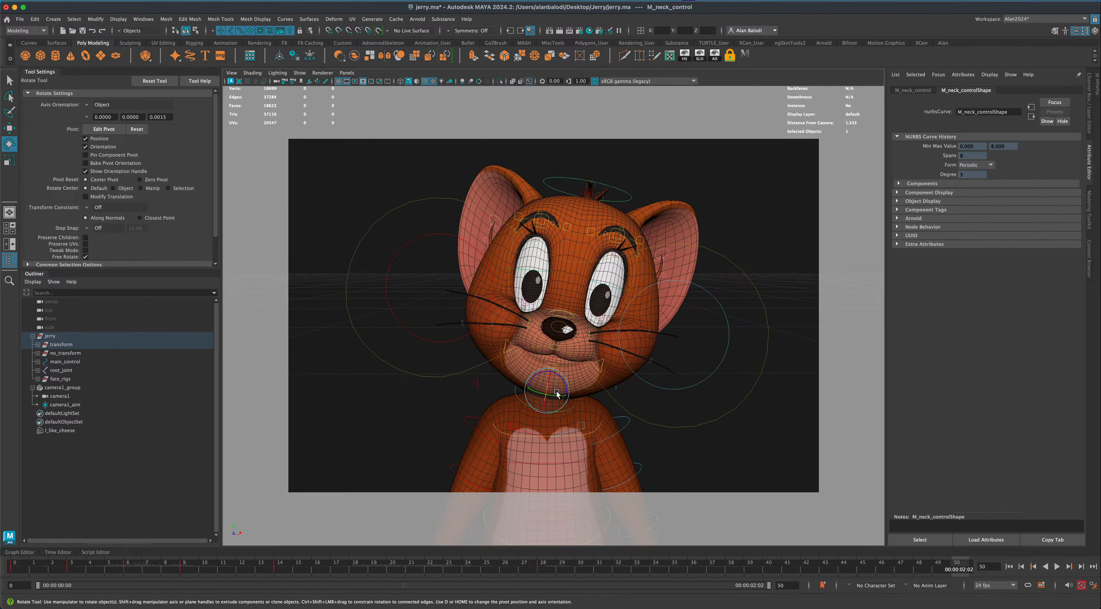
Rotate the neck control at frame 50 to about -4.0°, -4.6°, -9.8°, and review the movement from frame 28 to the end
drag(556, 393, 554, 392)
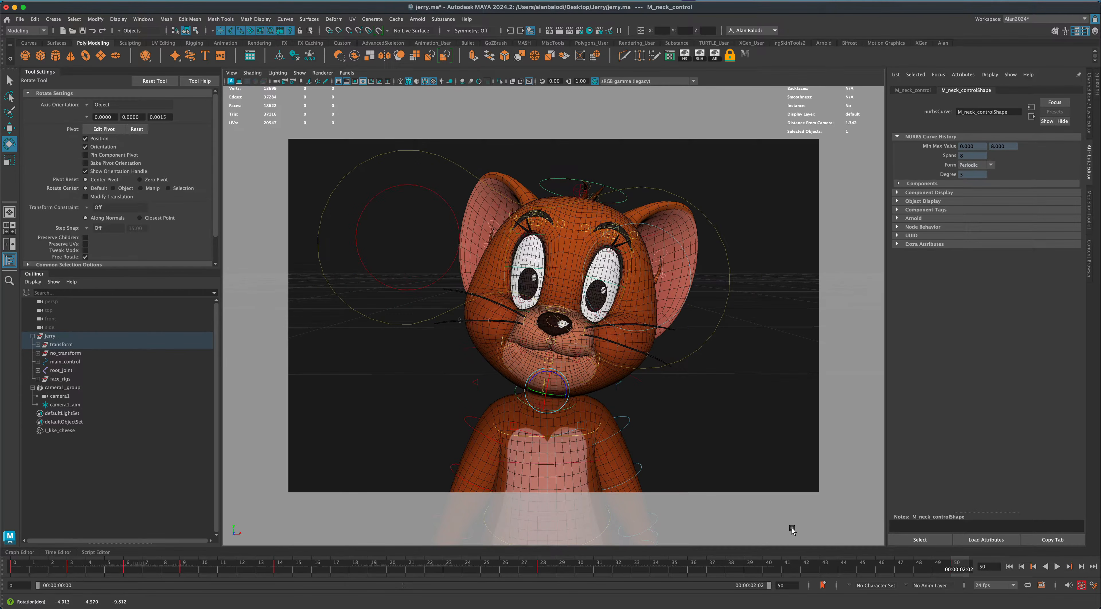
click(542, 569)
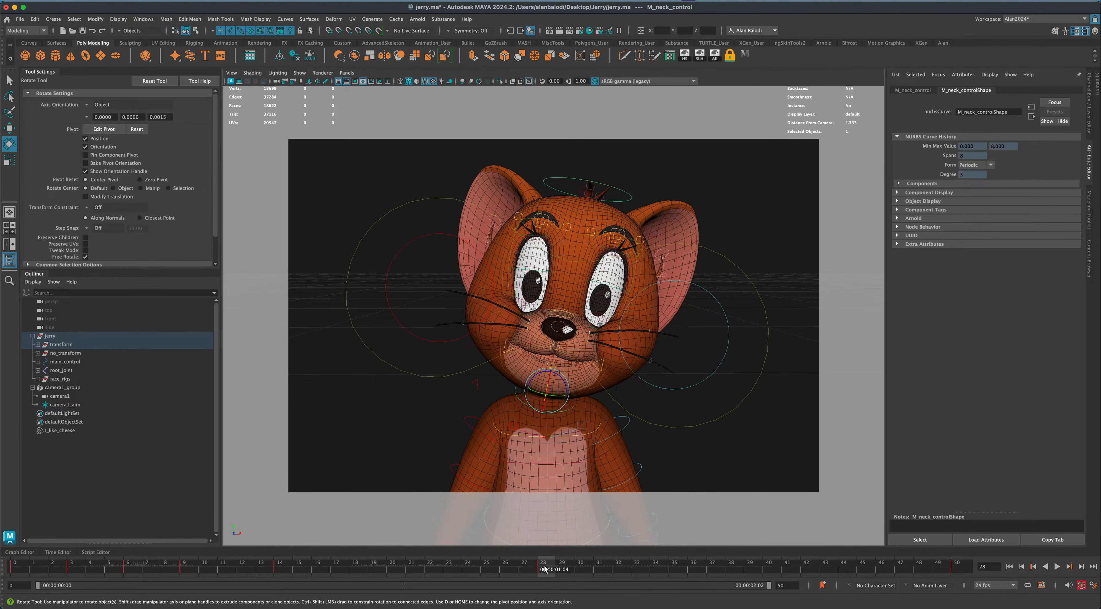
key(alt+v)
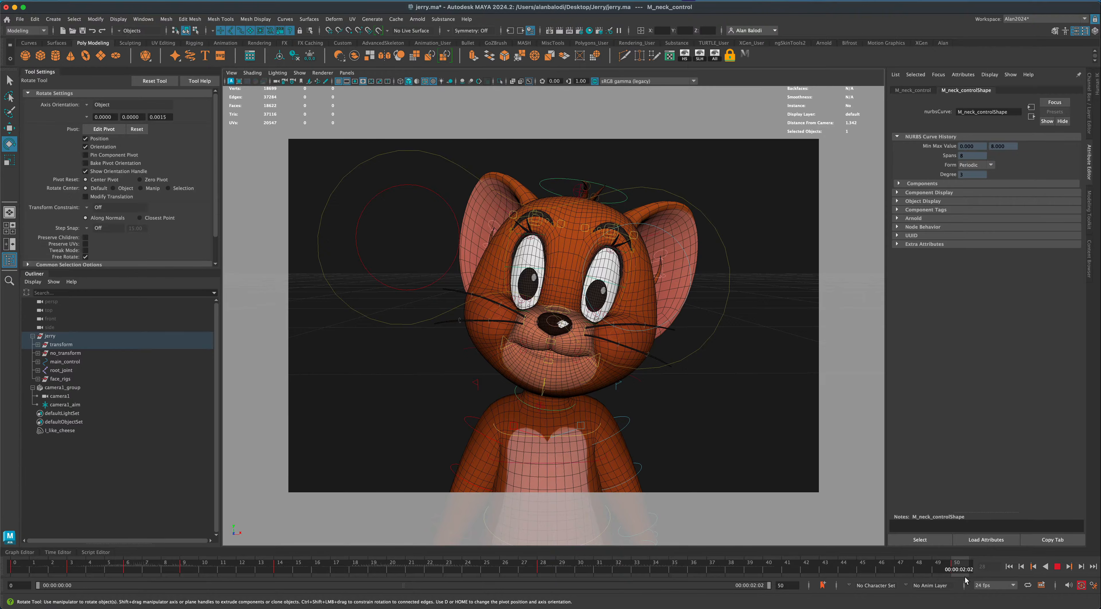
drag(967, 579, 542, 568)
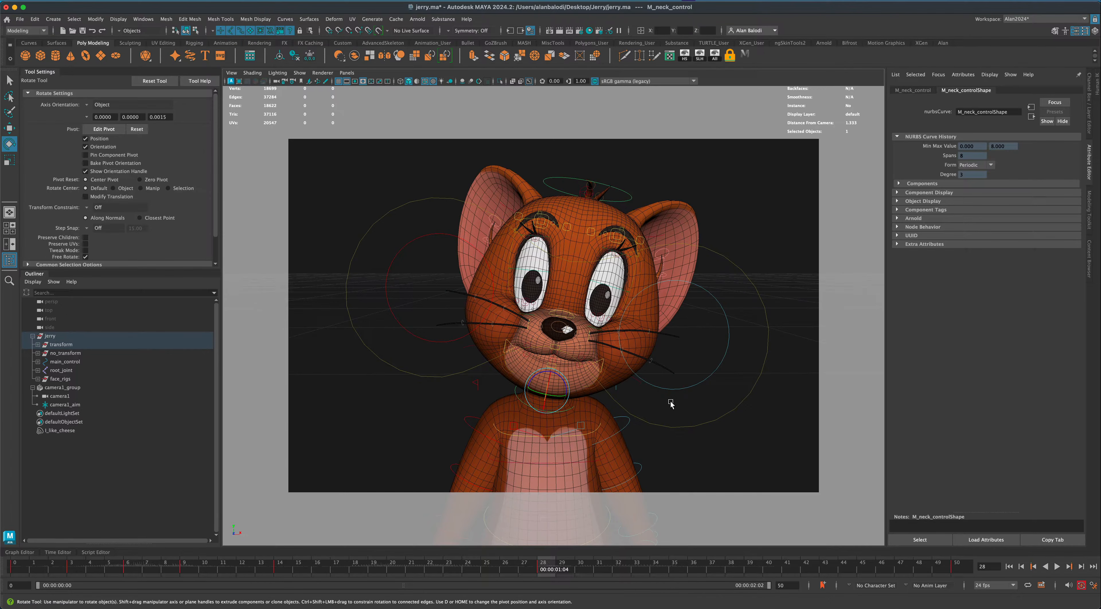
Select the eye aim control and raise it at frame 3 to about Y 1.07, Z 0.98 cm with the Move tool
drag(685, 449, 685, 449)
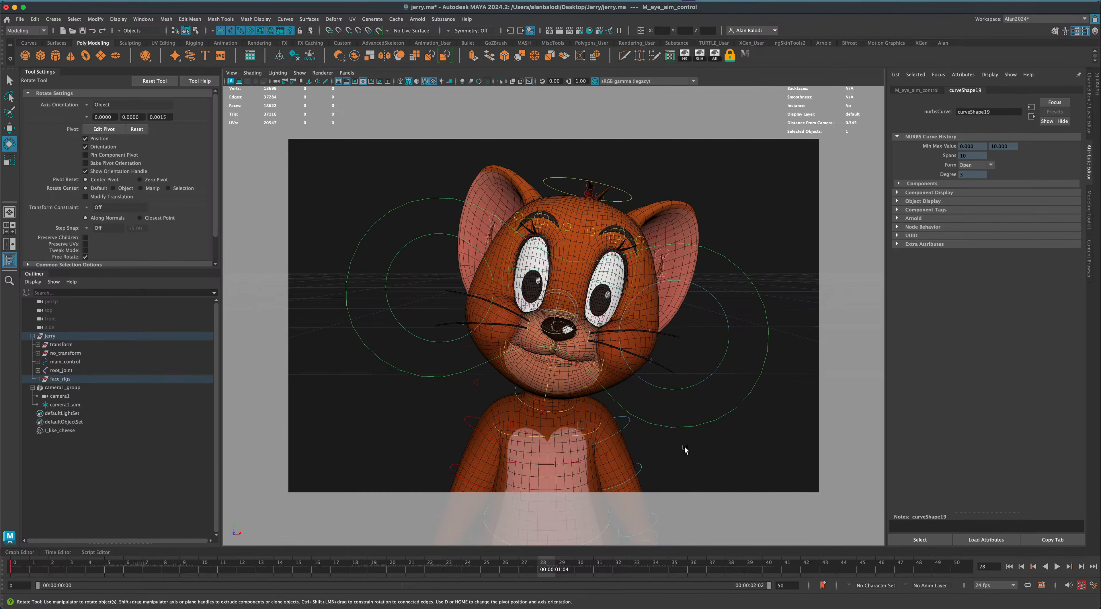
drag(549, 569, 10, 568)
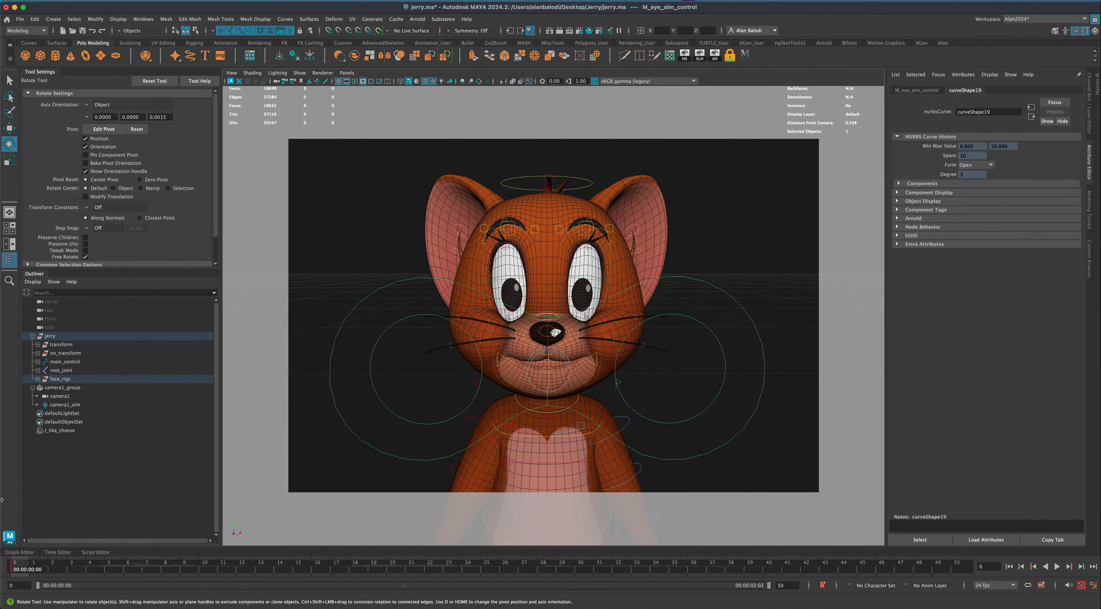
drag(18, 567, 76, 571)
key(w)
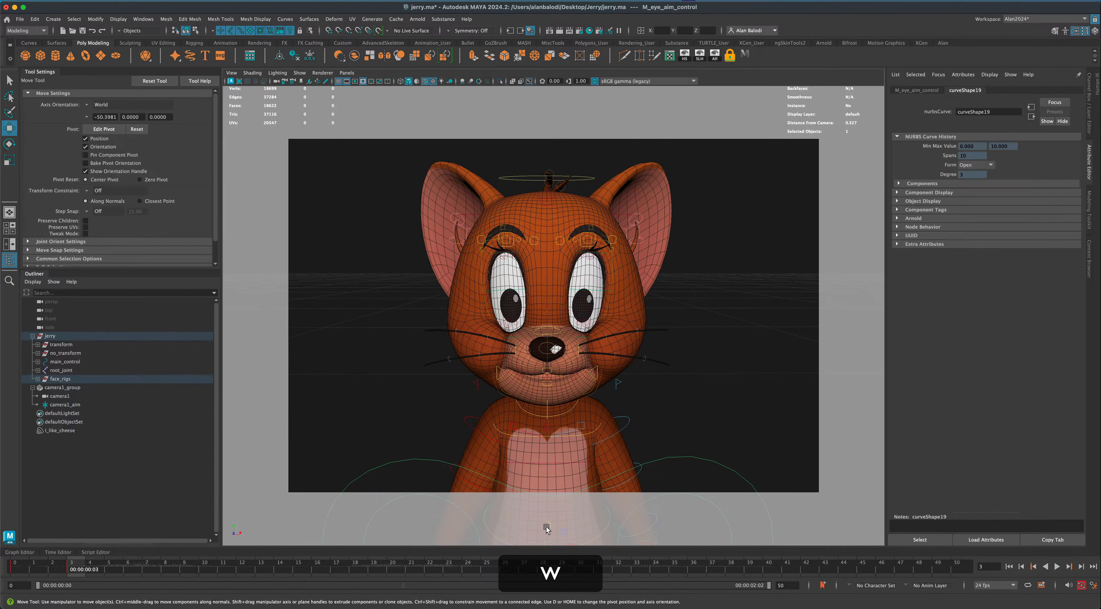
drag(547, 528, 553, 362)
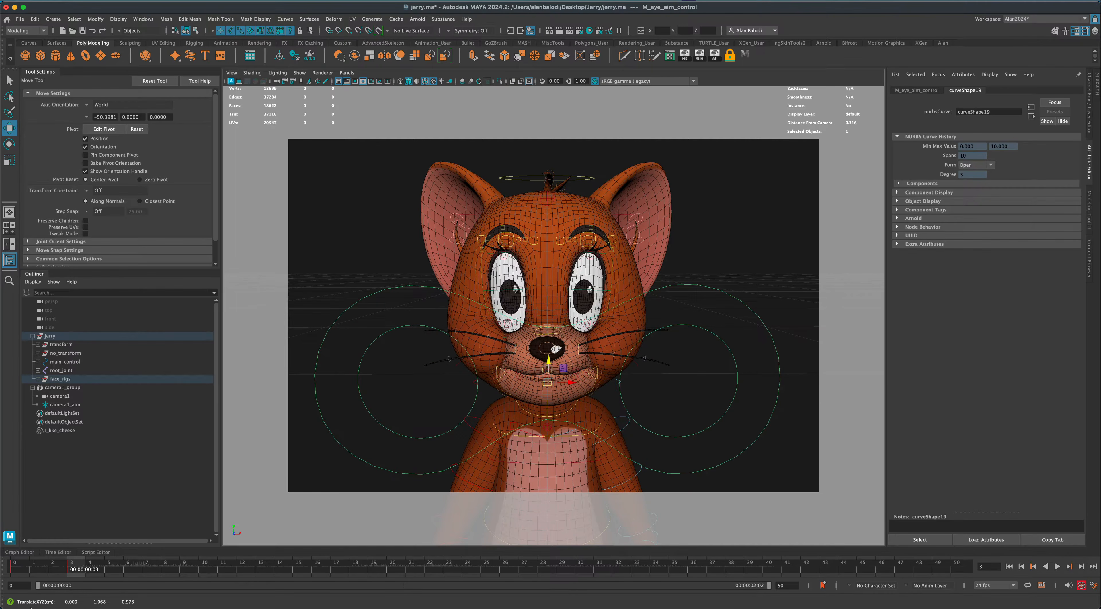
Lower the eye aim control at frame 6 to about Y 1.21, Z 0.89 cm and play back the result
drag(72, 570, 140, 570)
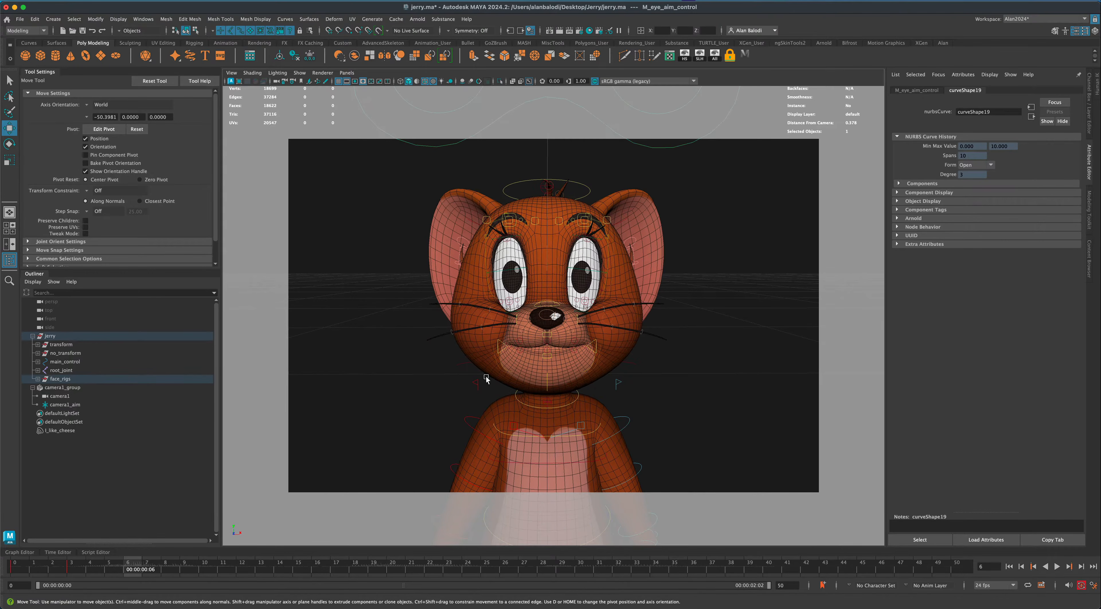
scroll(517, 348, down, 5)
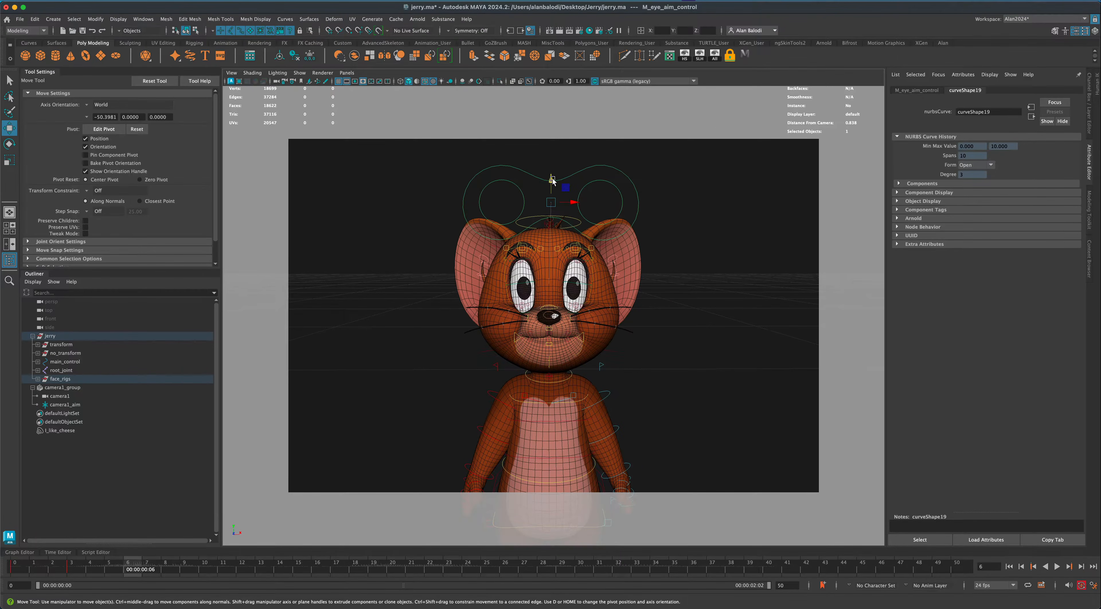
drag(552, 180, 549, 227)
key(alt+v)
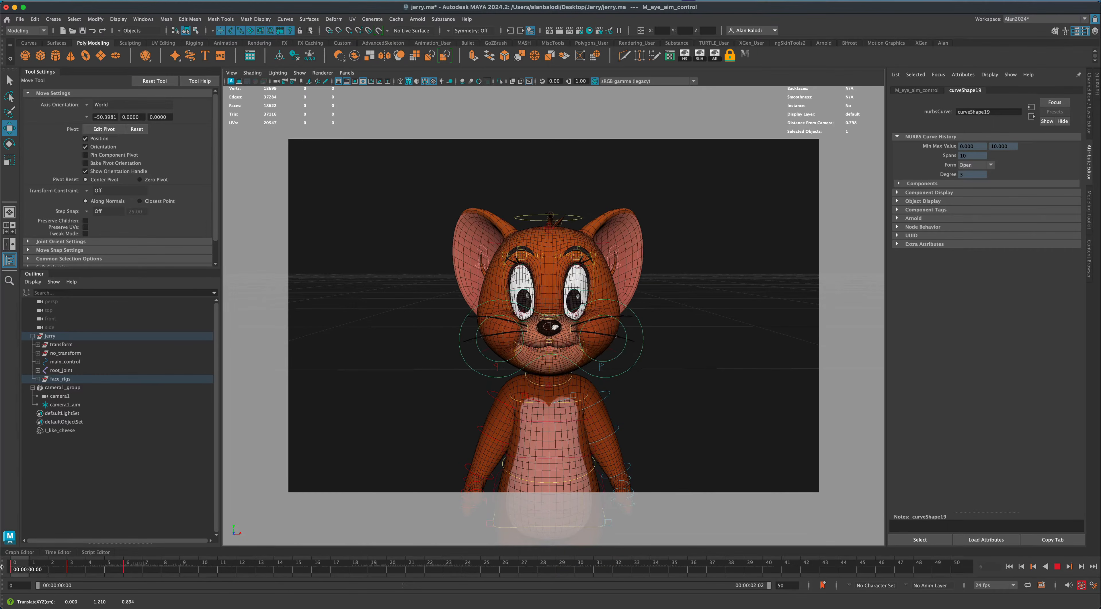
Raise the eye aim control at frame 9 to about Y 1.08, Z 0.95 cm, and play the animation through to frame 28
drag(130, 570, 195, 570)
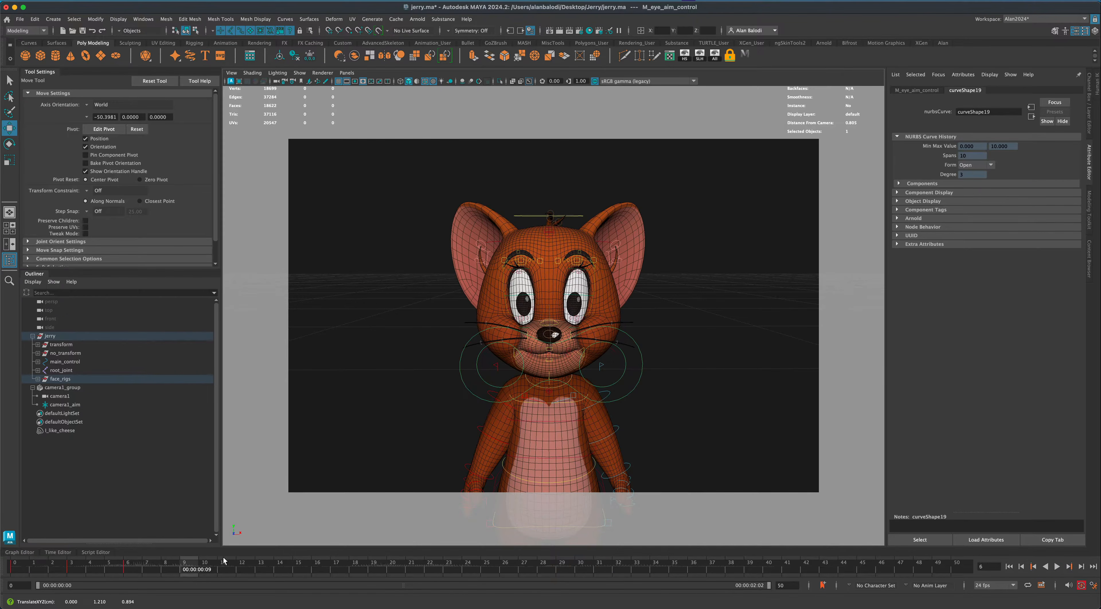
drag(552, 346, 551, 312)
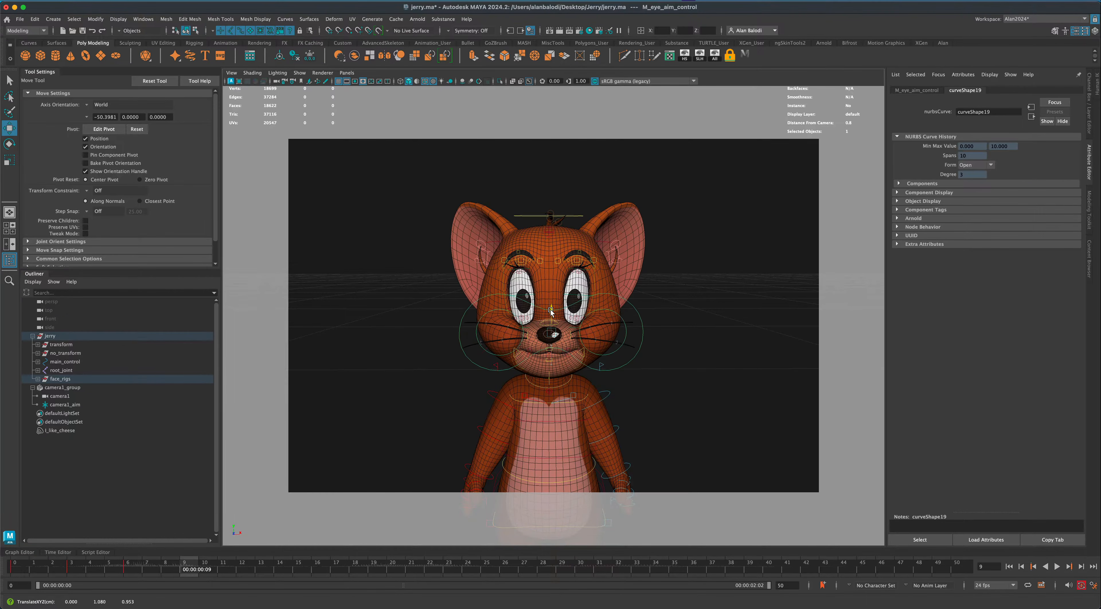
key(alt+v)
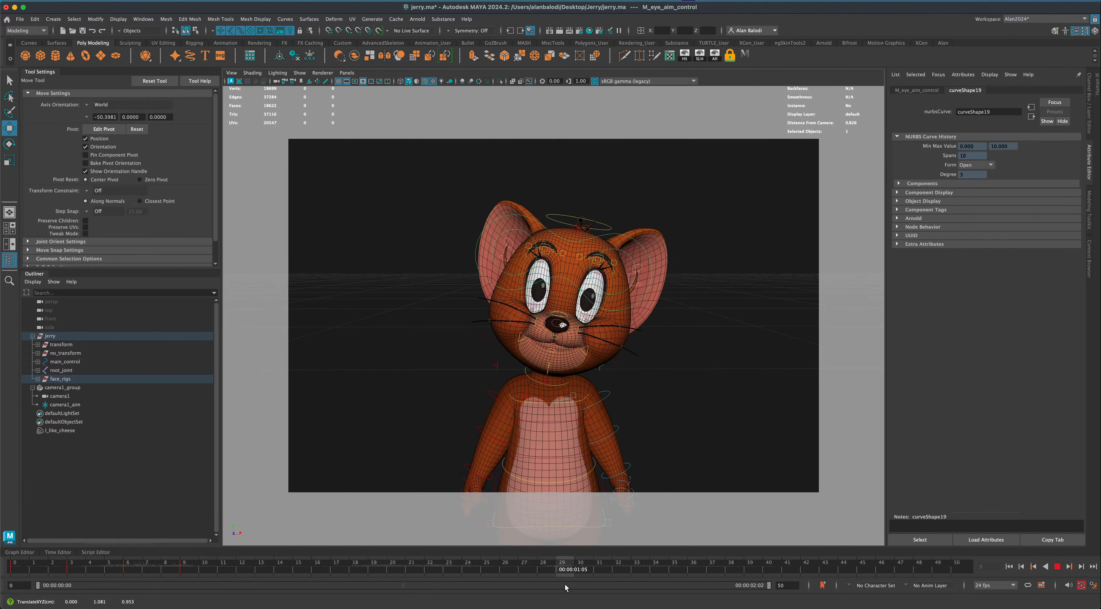
click(542, 582)
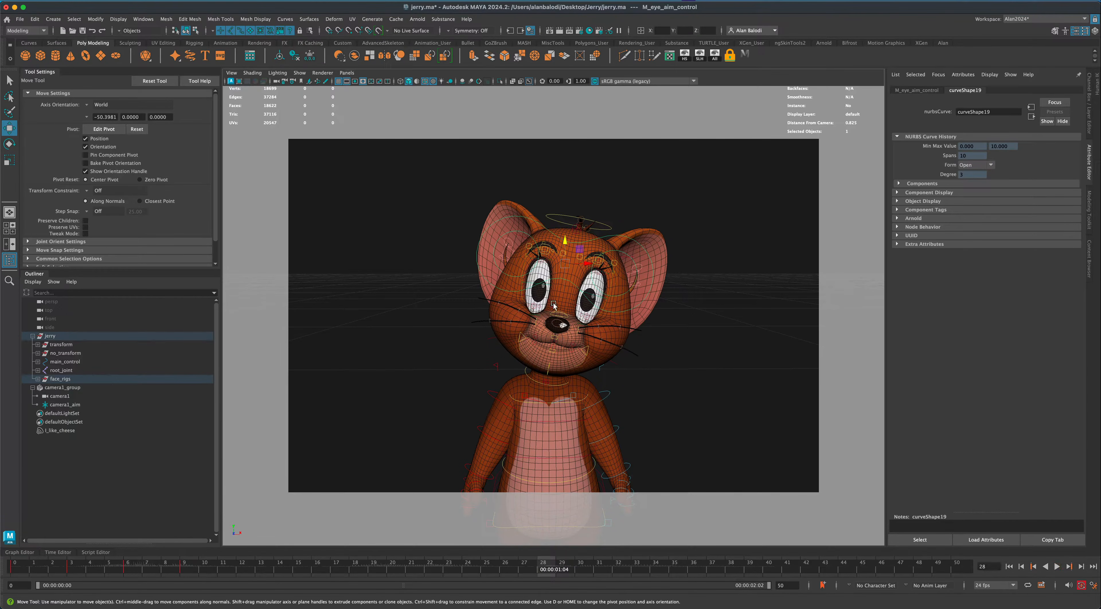
Reposition the eye aim control at frame 28 to about Y 1.19, Z 0.92 cm, and lower it slightly at frame 50
drag(585, 253, 563, 253)
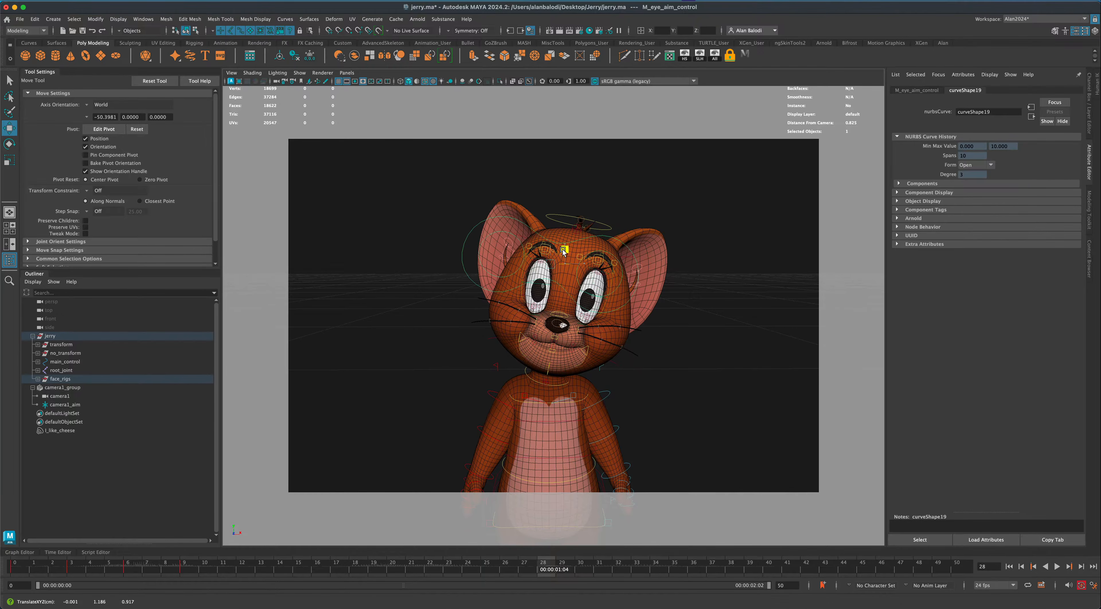
drag(545, 573, 957, 571)
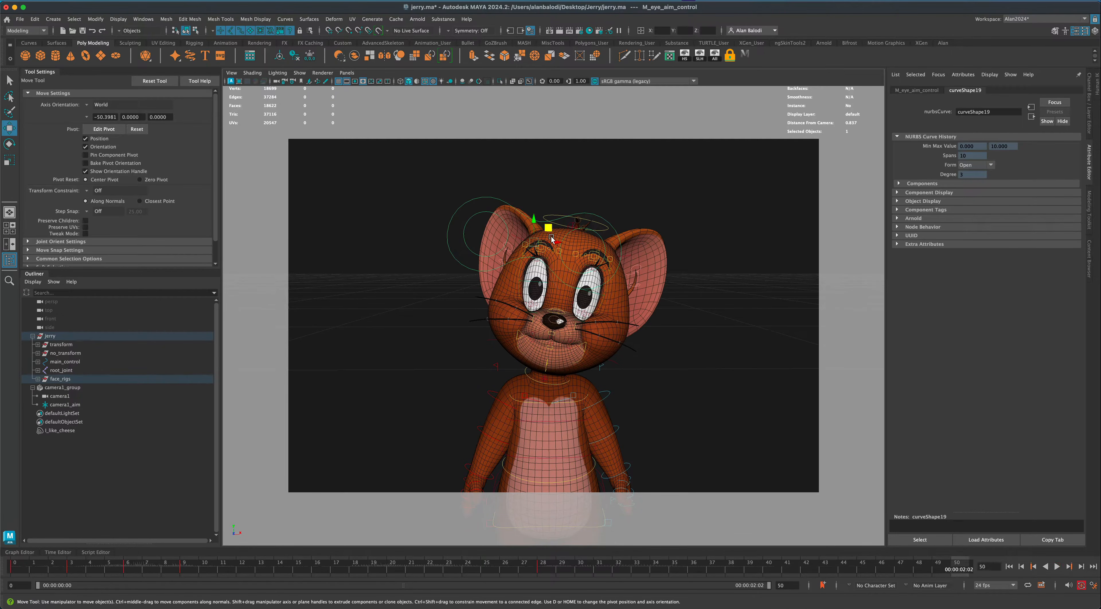
drag(549, 228, 556, 247)
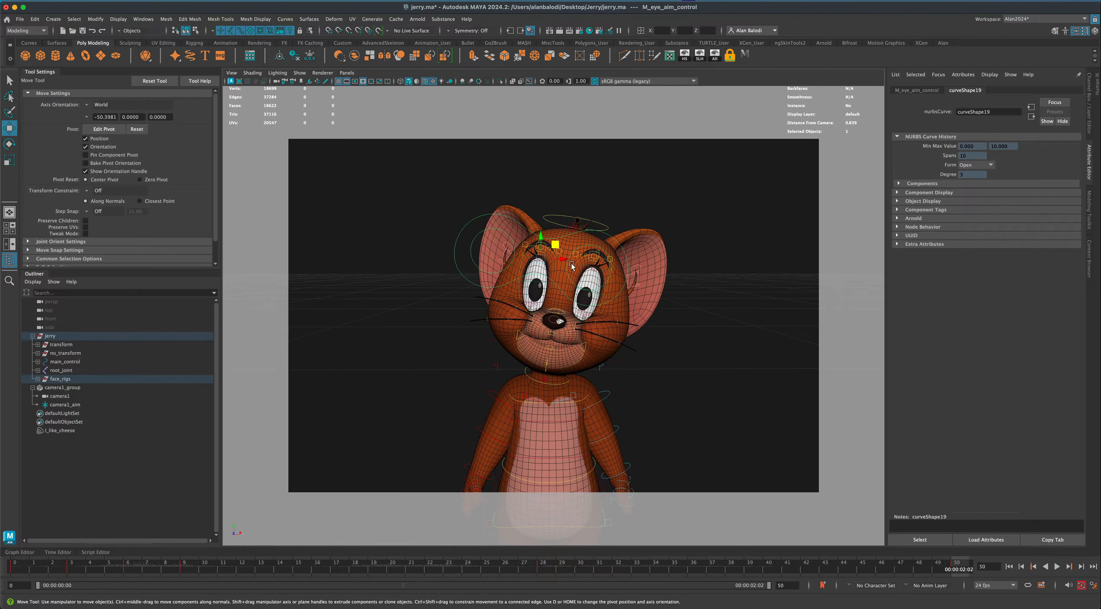
Return to the saved camera view, play the animation from frame 0 to review the eye movement, and rewind
right_click(300, 81)
click(310, 87)
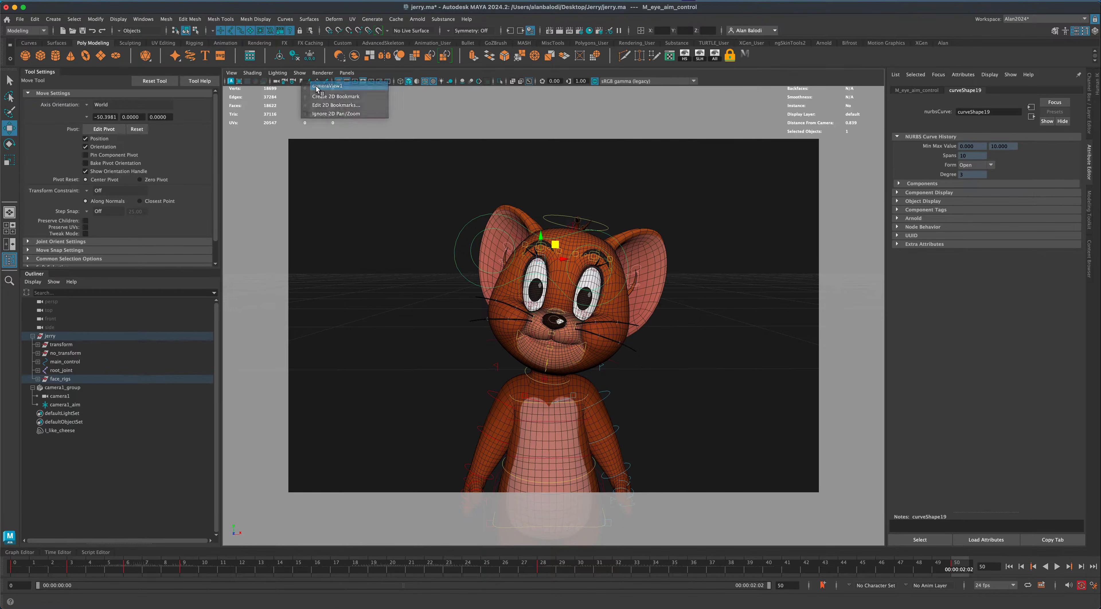
click(1010, 566)
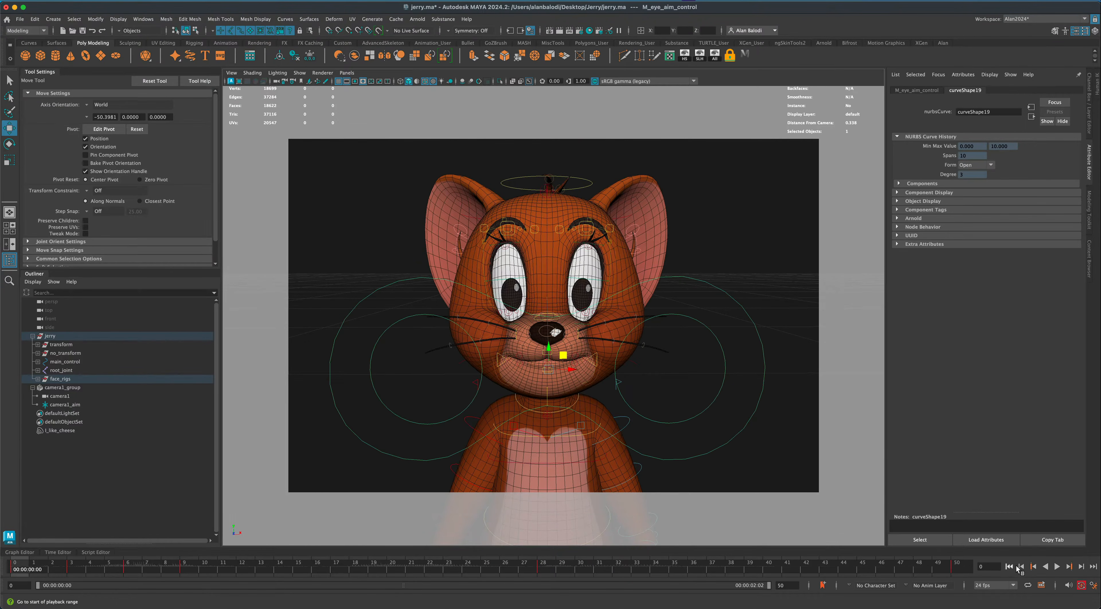
click(1057, 567)
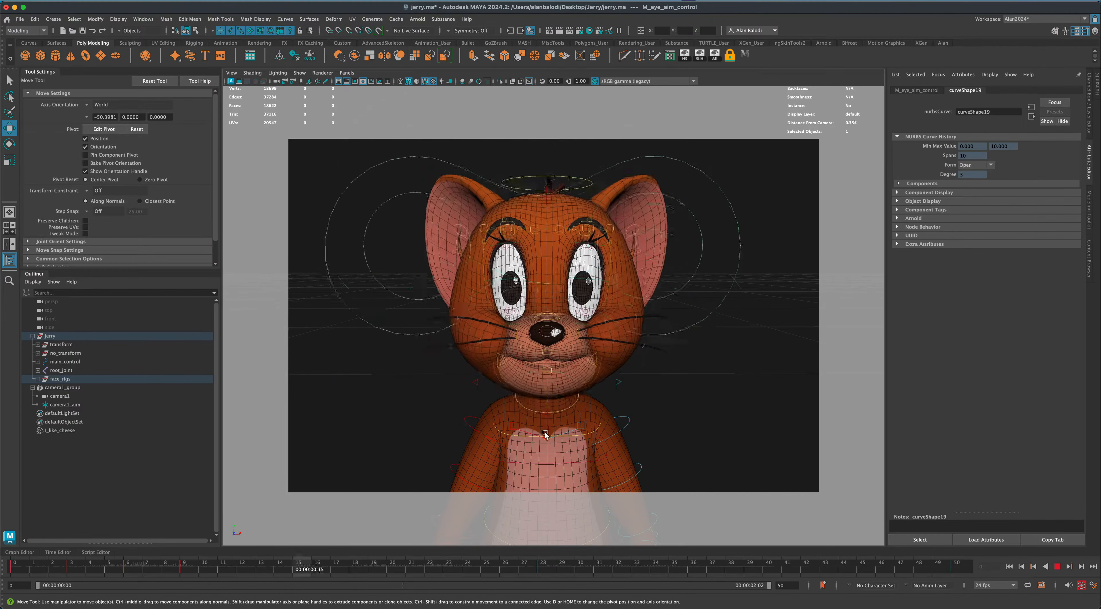
click(1057, 567)
click(1009, 567)
Select the chest IK control and raise it at frame 3 to about Y 0.65 cm with the Move tool
scroll(675, 462, down, 5)
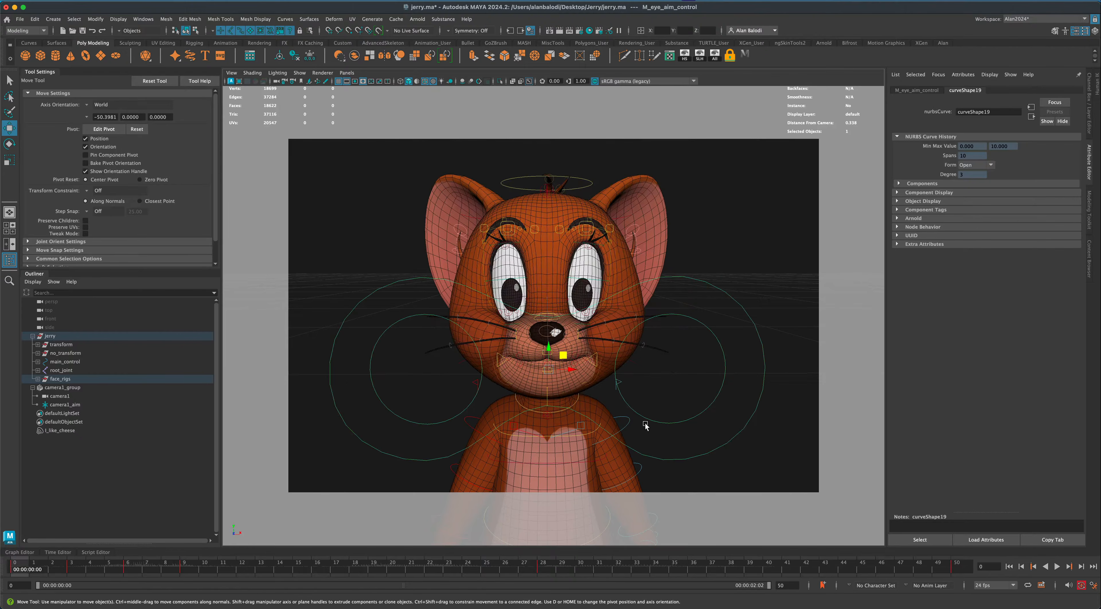
alt+middle_drag(670, 451, 661, 385)
alt+drag(661, 385, 643, 388)
alt+right_drag(643, 388, 664, 401)
alt+drag(664, 400, 626, 398)
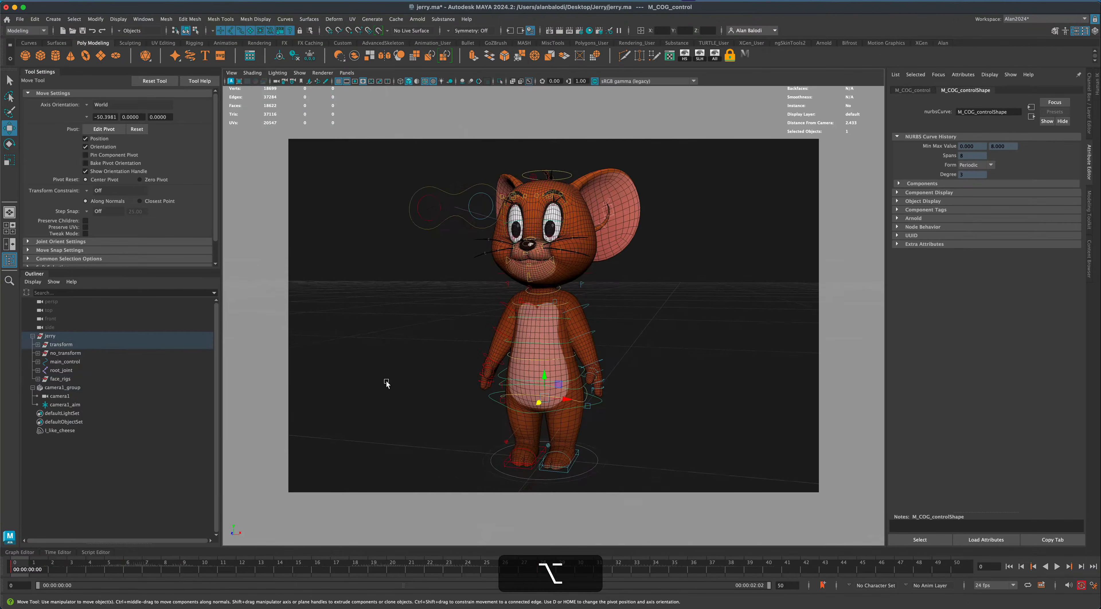
alt+right_drag(386, 381, 386, 371)
alt+middle_drag(386, 371, 392, 402)
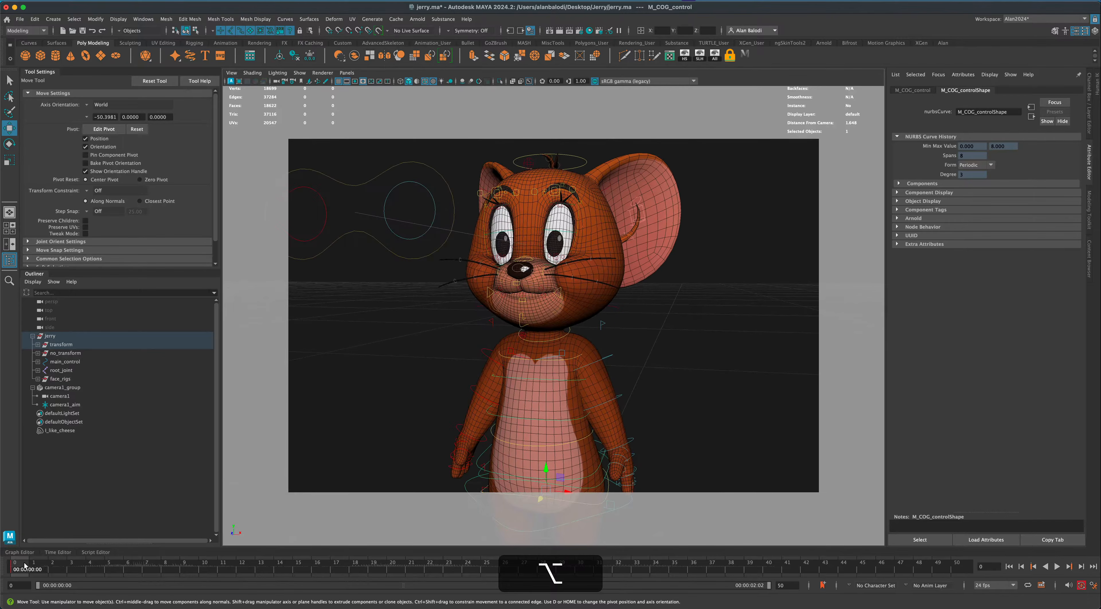
key(alt+v)
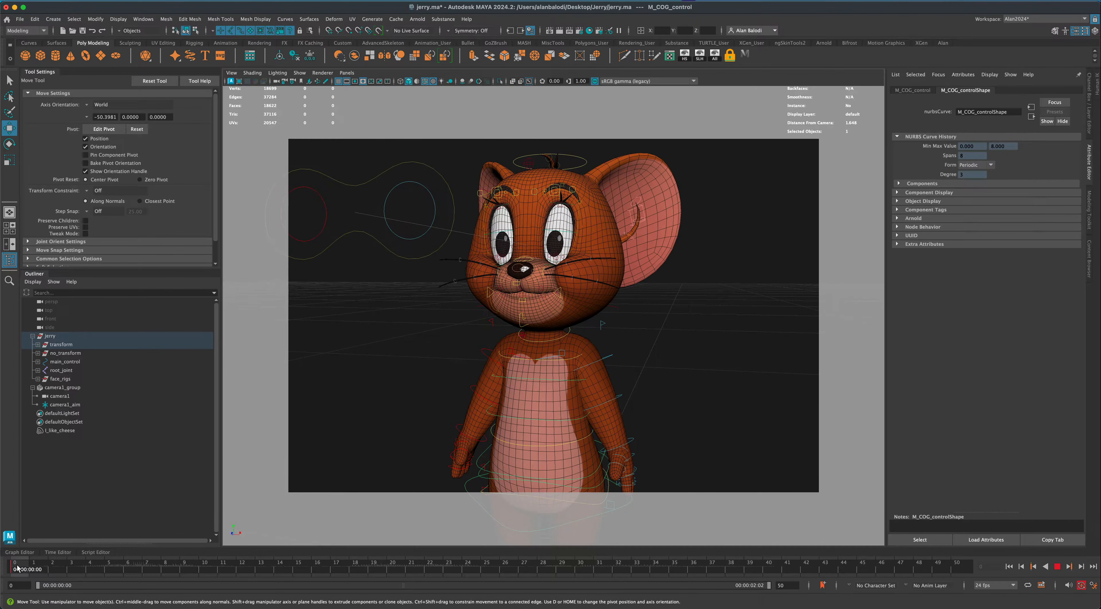
drag(12, 566, 79, 579)
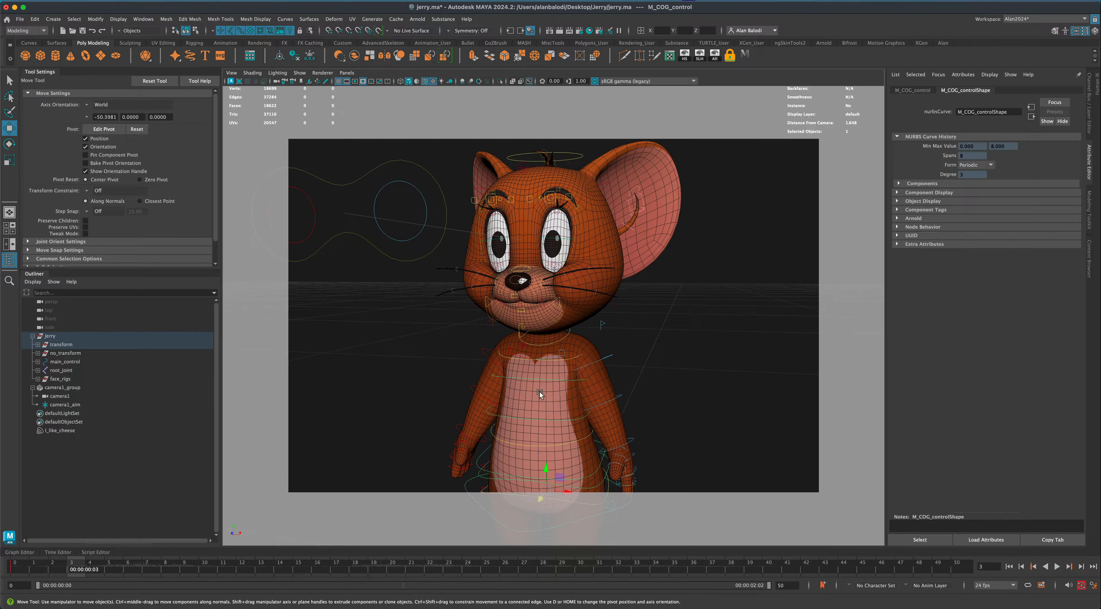
click(574, 362)
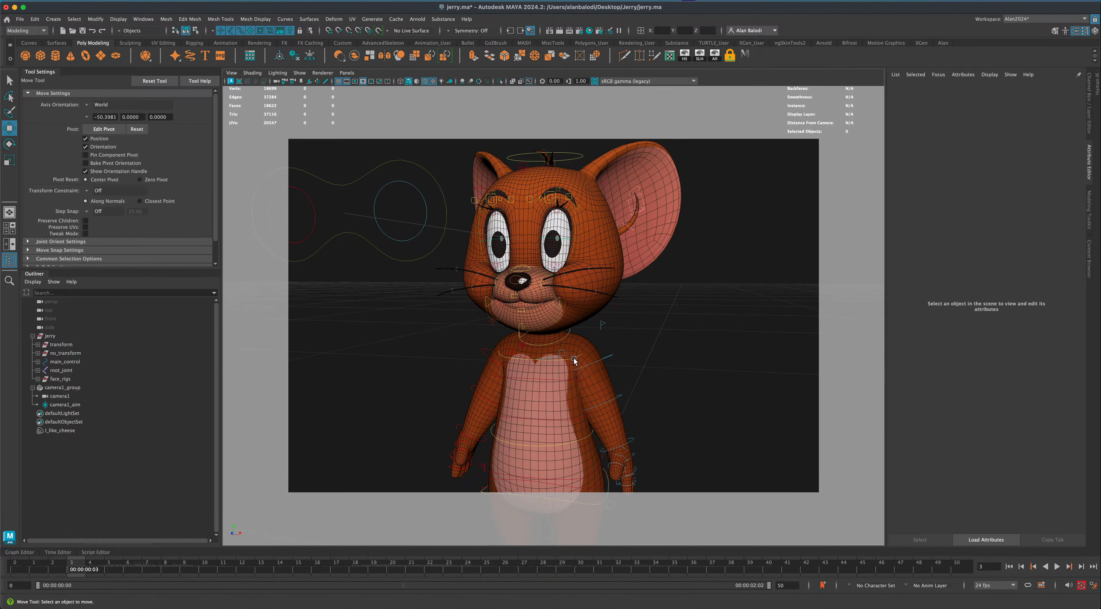
key(w)
click(550, 358)
drag(543, 365, 544, 364)
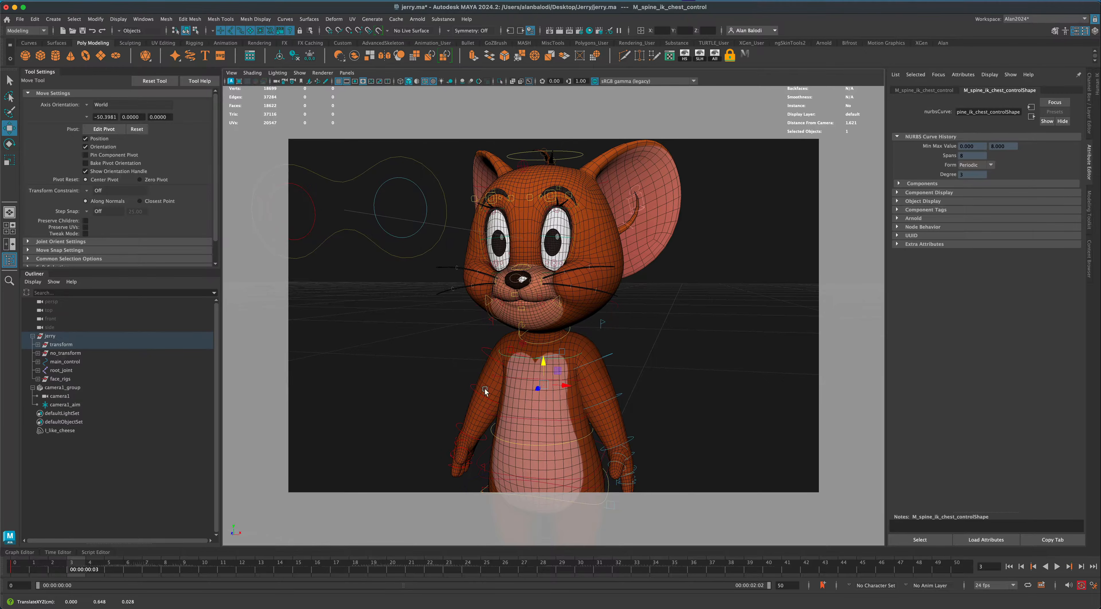
Advance to frame 9 and lower the chest IK control to about Y 0.643 cm
key(alt+v)
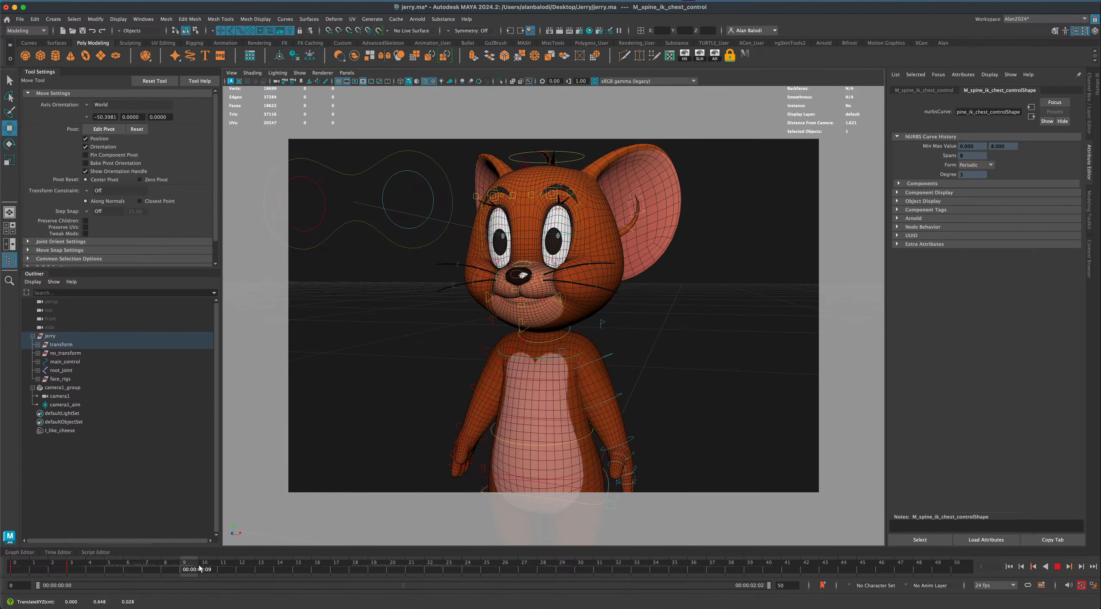
key(alt+v)
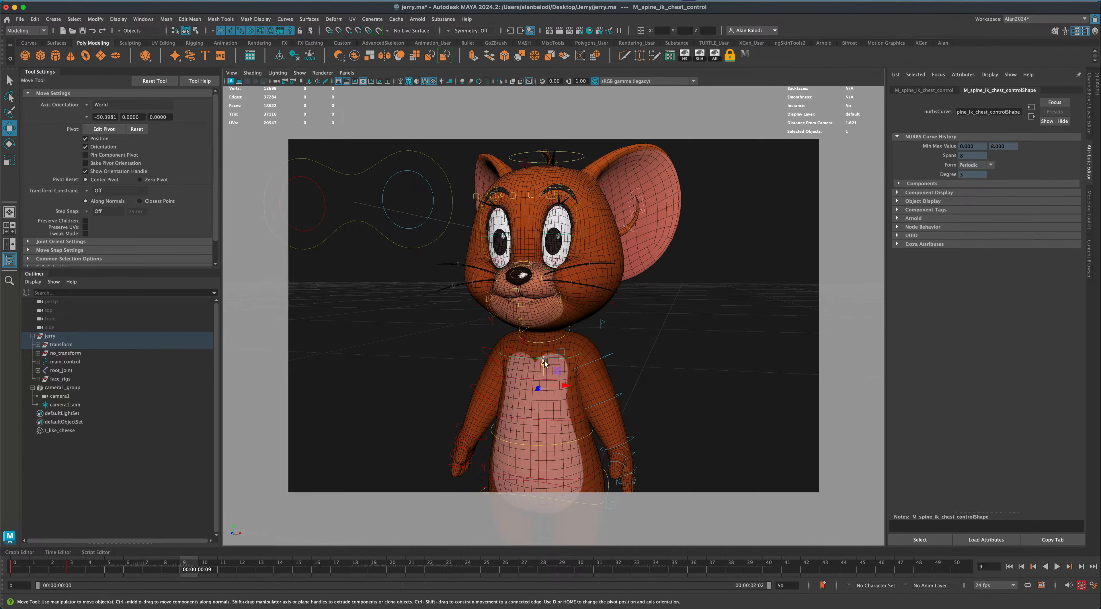
drag(544, 362, 541, 367)
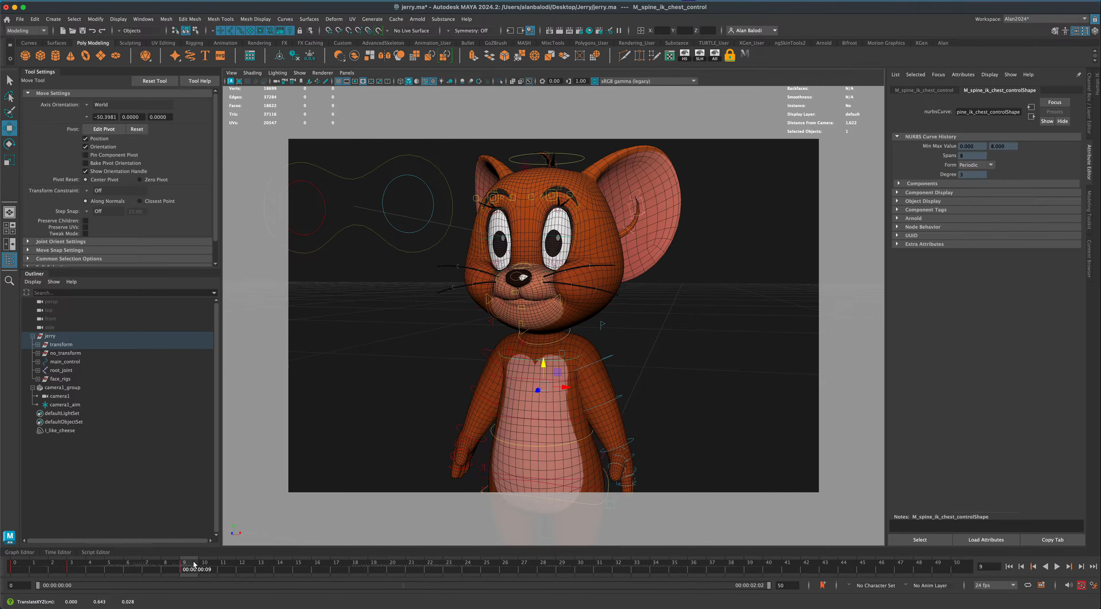
Key the chest IK control at frame 16 and raise it to about Y 0.647 cm
key(alt+v)
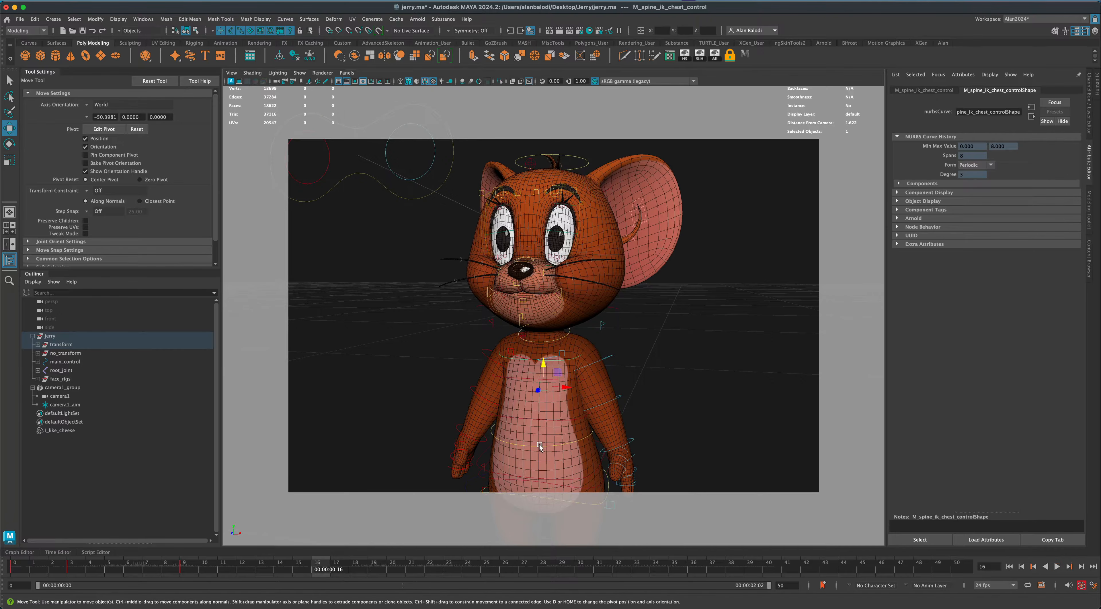
key(s)
drag(551, 373, 544, 363)
Rotate the chest IK control at frame 29 to about -1.6° on Z with the Rotate tool
key(alt+v)
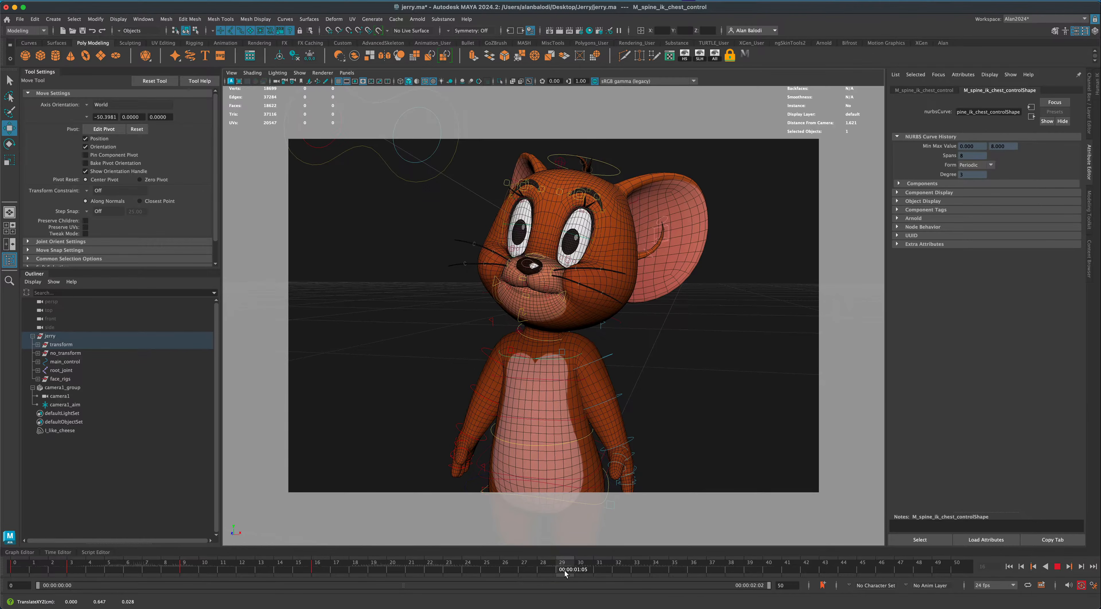
key(alt+v)
key(e)
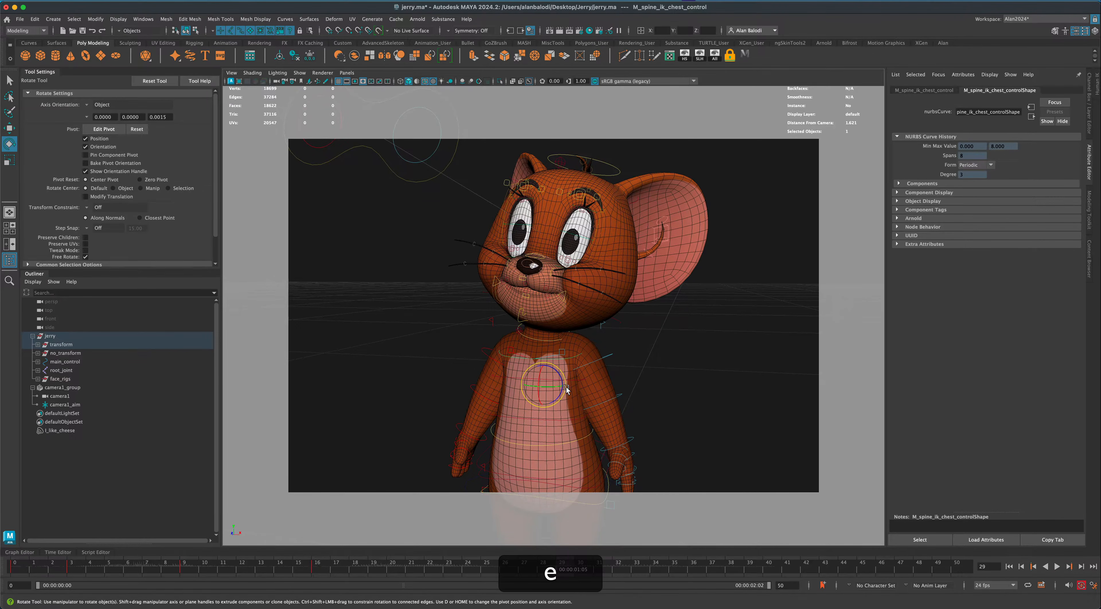
click(561, 383)
drag(560, 383, 561, 384)
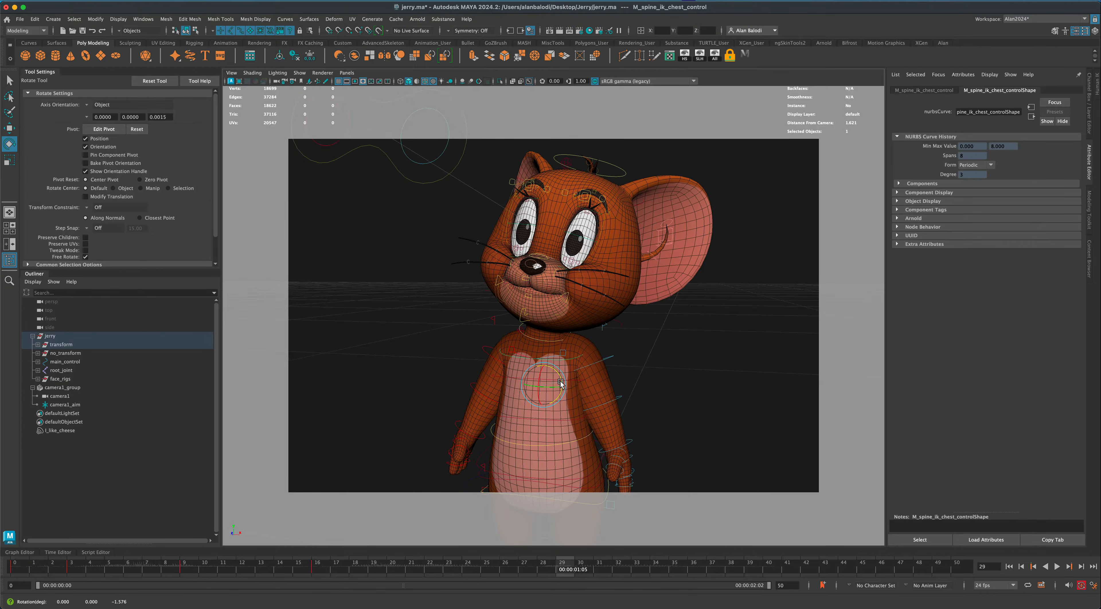
Key the chest IK control at frame 50 and rotate it to about 2.3°, 1.3°, -2.7°
drag(567, 572, 957, 571)
key(s)
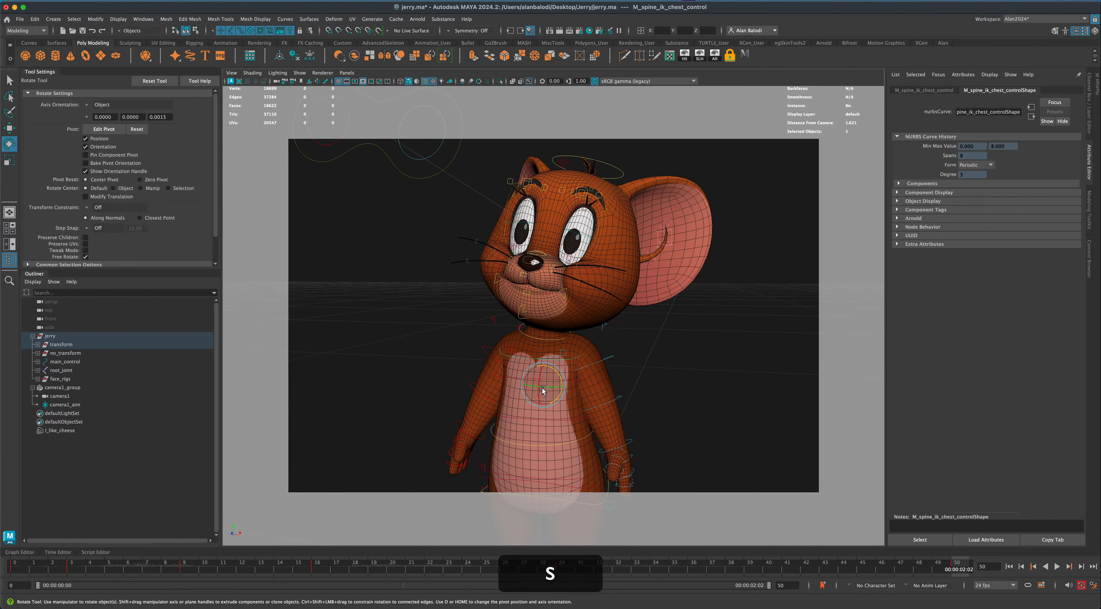
click(542, 378)
drag(542, 379, 543, 381)
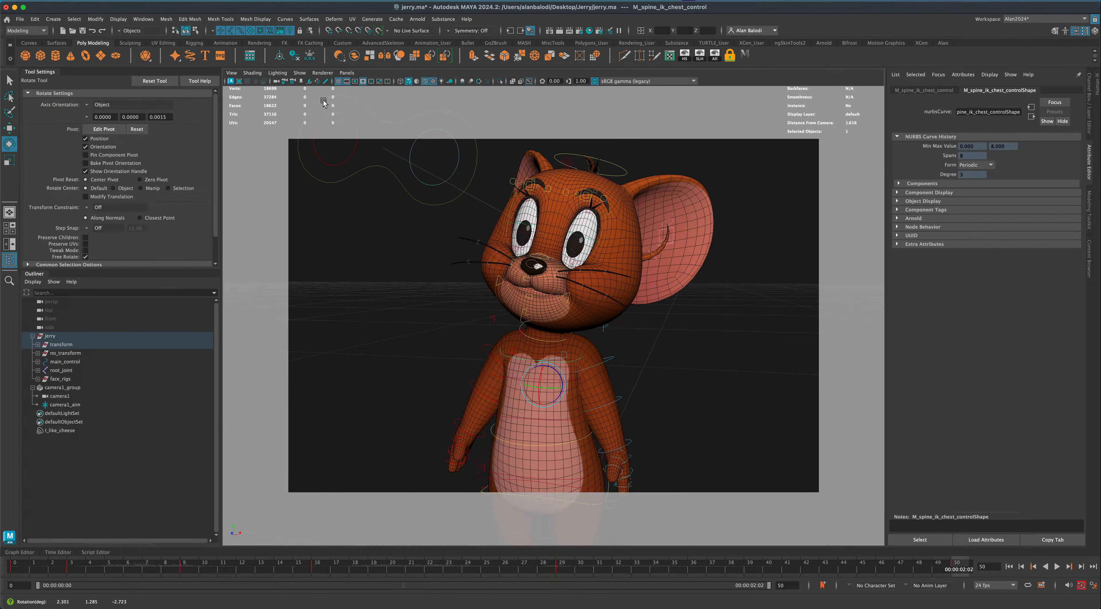
Restore the saved camera view and play the animation from frame 0 to review the chest movement
right_click(302, 80)
click(319, 86)
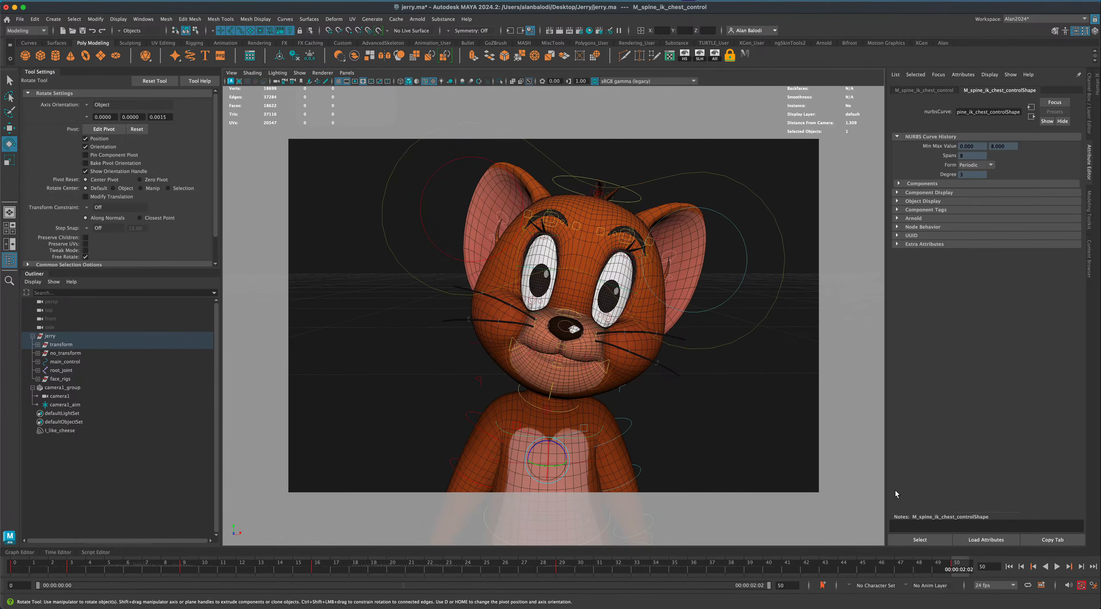
click(1008, 567)
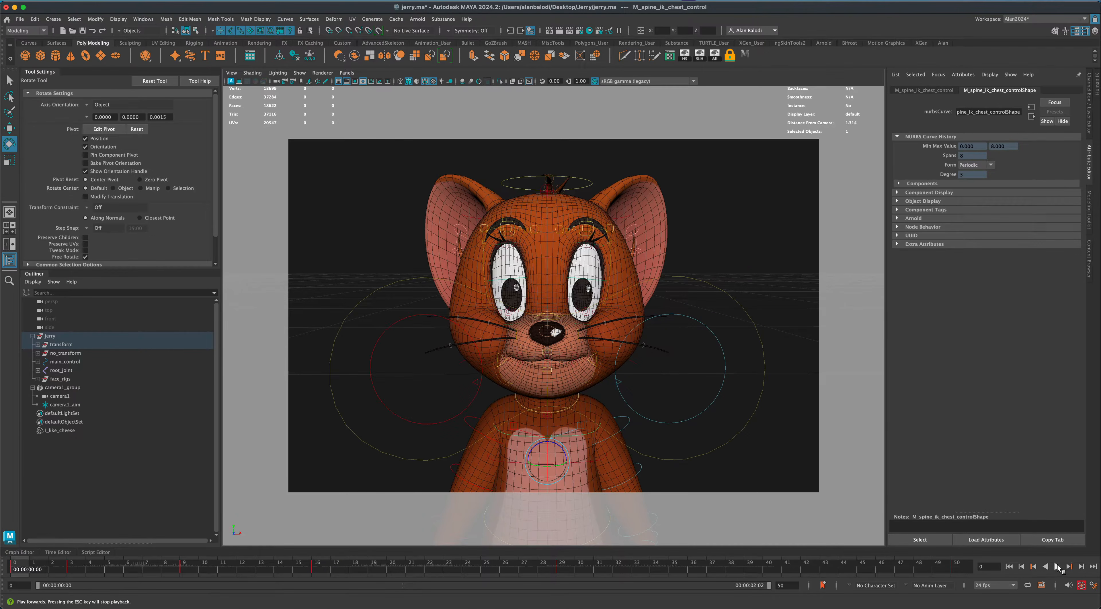
click(1057, 567)
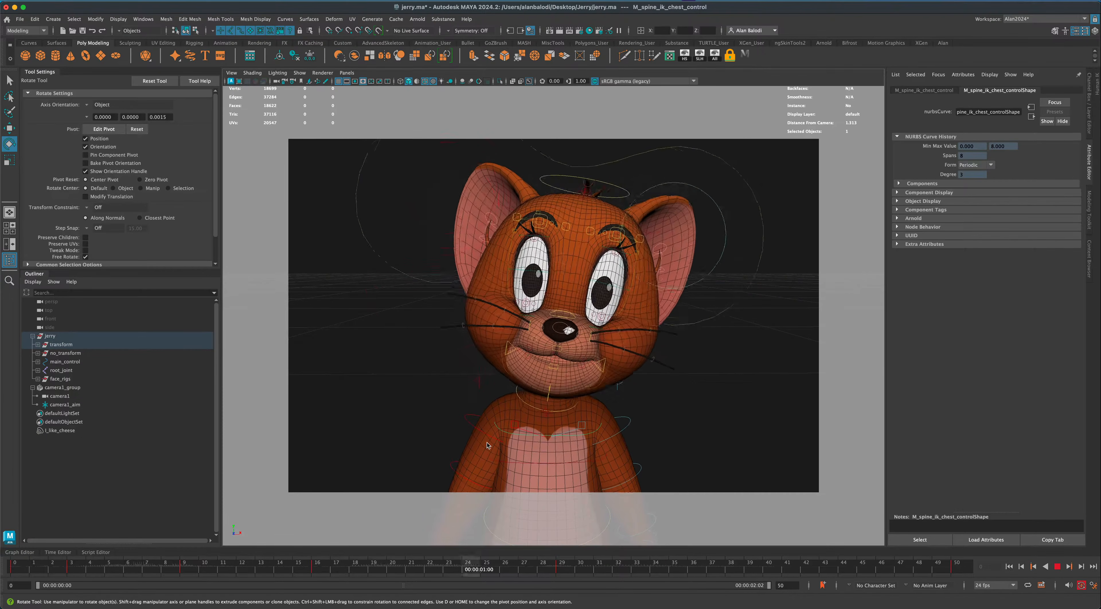
click(1058, 568)
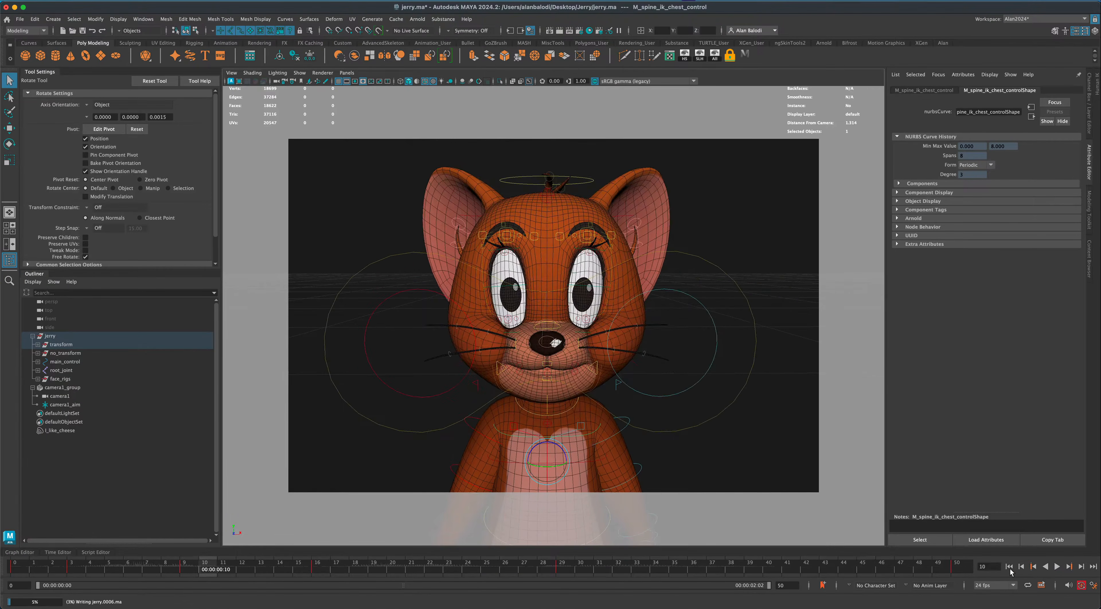
Select both upper arm FK controls and rotate them at frame 4 to about -6.7°, 6.6°, -62.9°
click(472, 427)
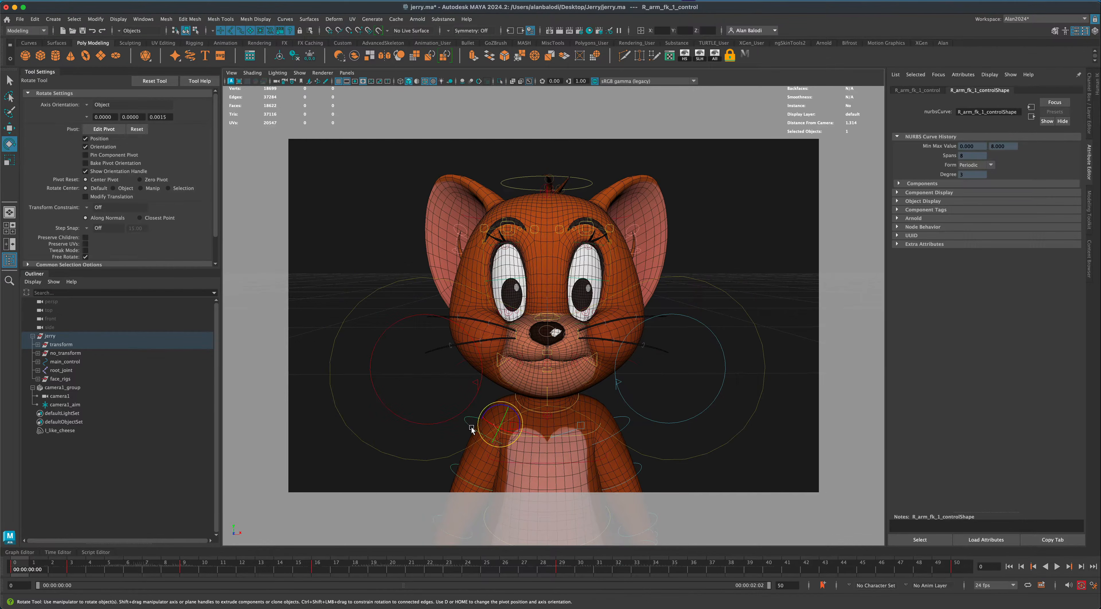
shift+click(625, 429)
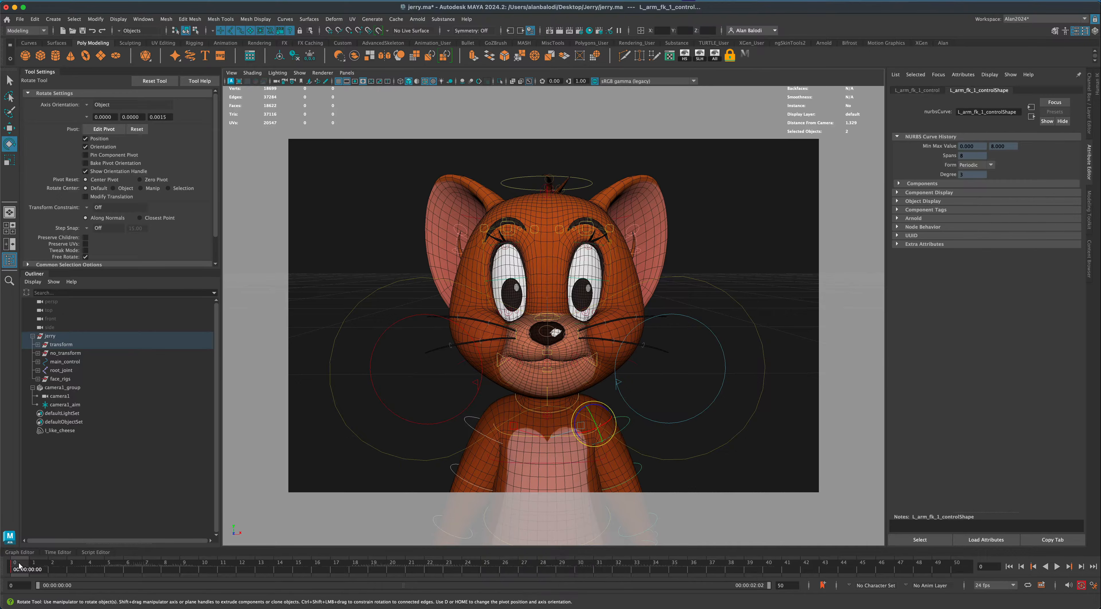
key(alt+v)
click(99, 571)
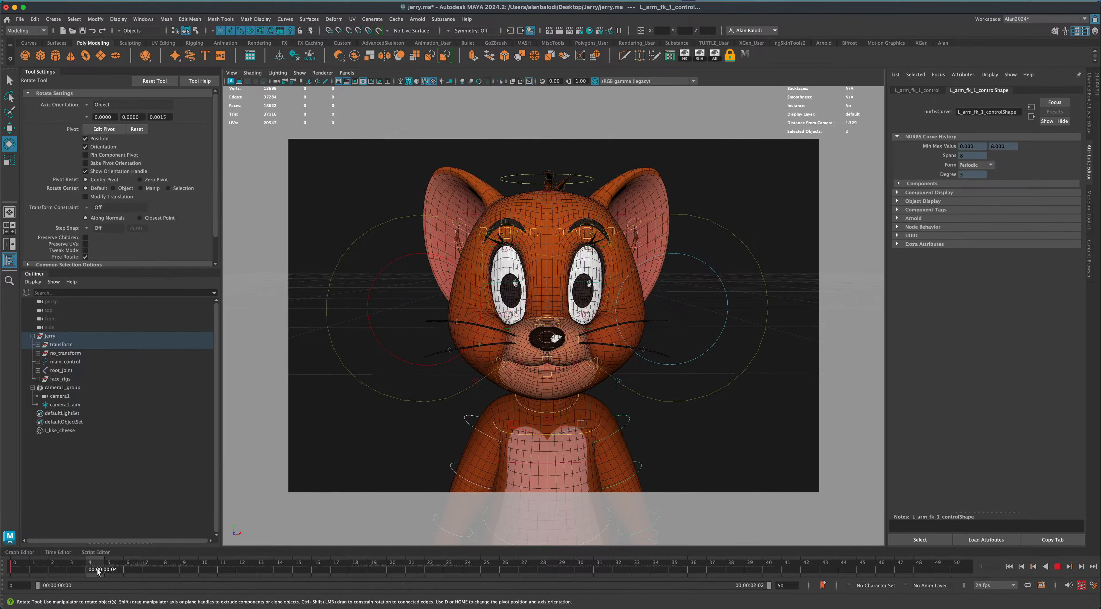
drag(585, 426, 586, 429)
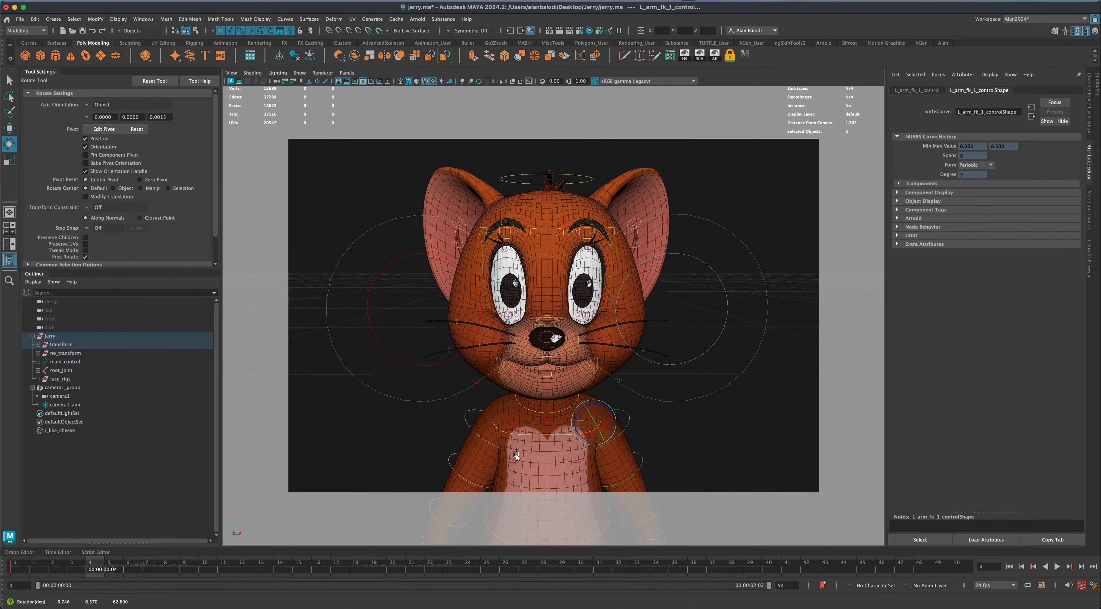
Rotate both upper arm FK controls to about -9.4°, 2.2°, -66.6° at frame 10 and -18.3°, 2.0°, -64.4° at frame 25
drag(98, 571, 205, 571)
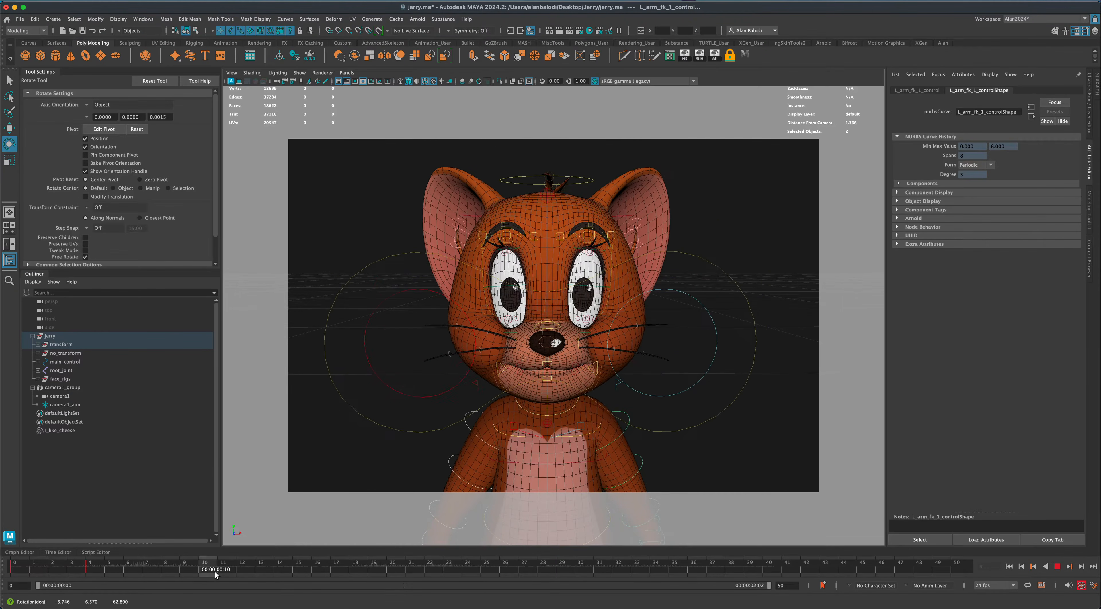
drag(584, 427, 581, 428)
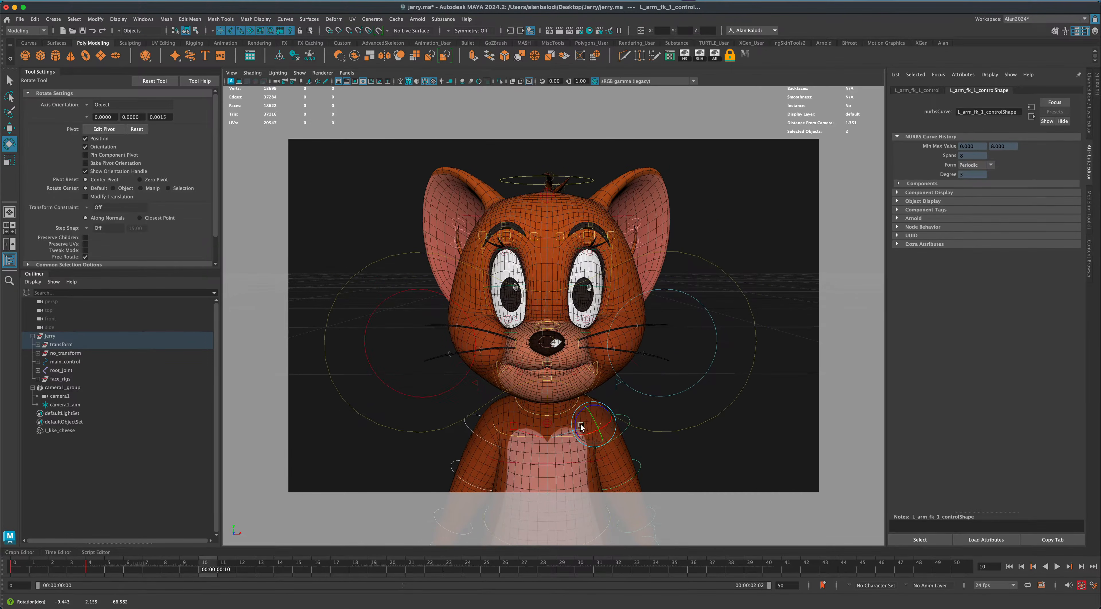
drag(205, 571, 486, 571)
click(592, 437)
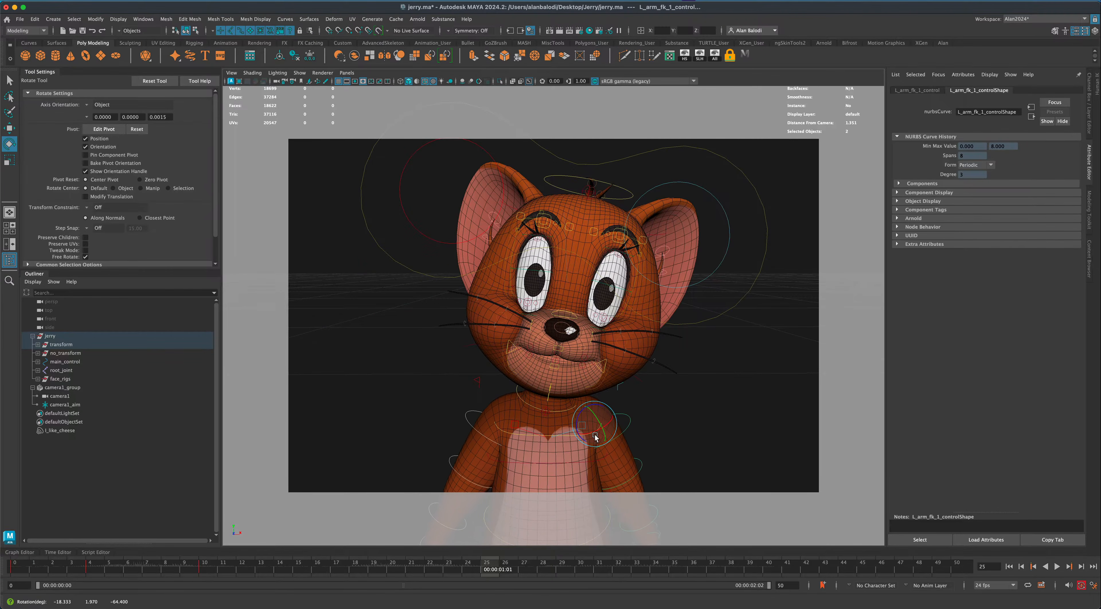
Rotate both upper arm FK controls at frame 50 to about 13.2°, 5.5°, -73.3°, and rewind to frame 0
drag(485, 571, 957, 571)
drag(598, 435, 586, 442)
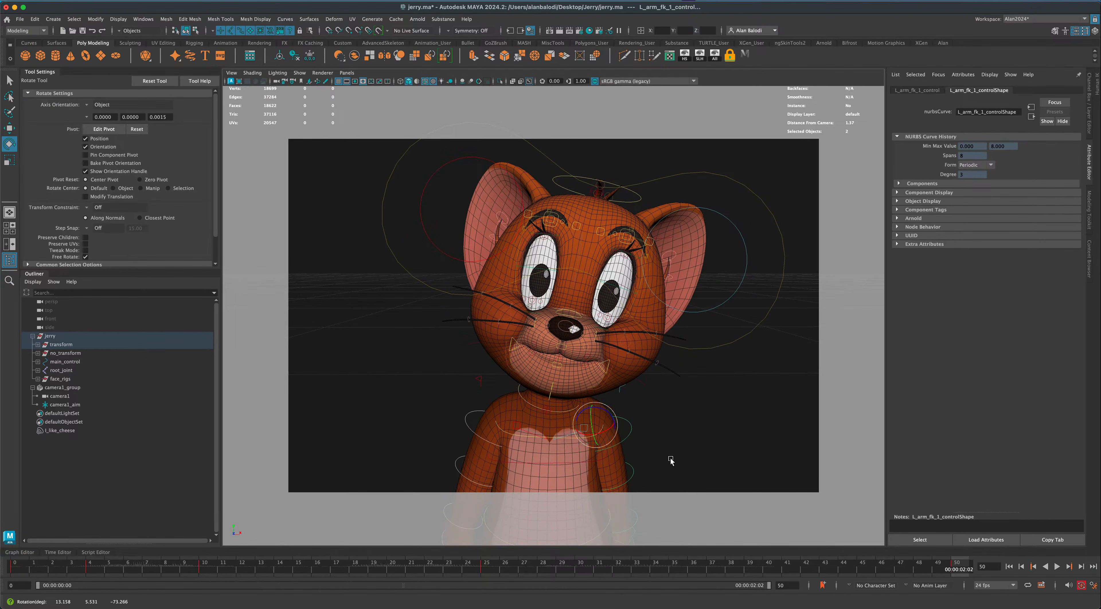
click(1009, 566)
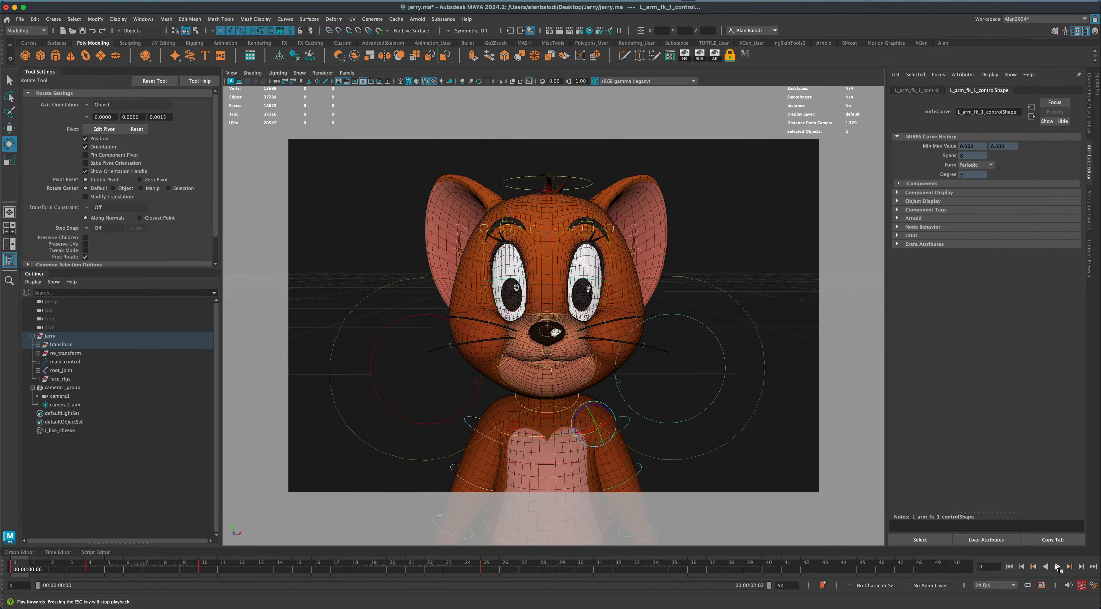
Play the animation to review the arm movement, and return to frame 0
click(1056, 567)
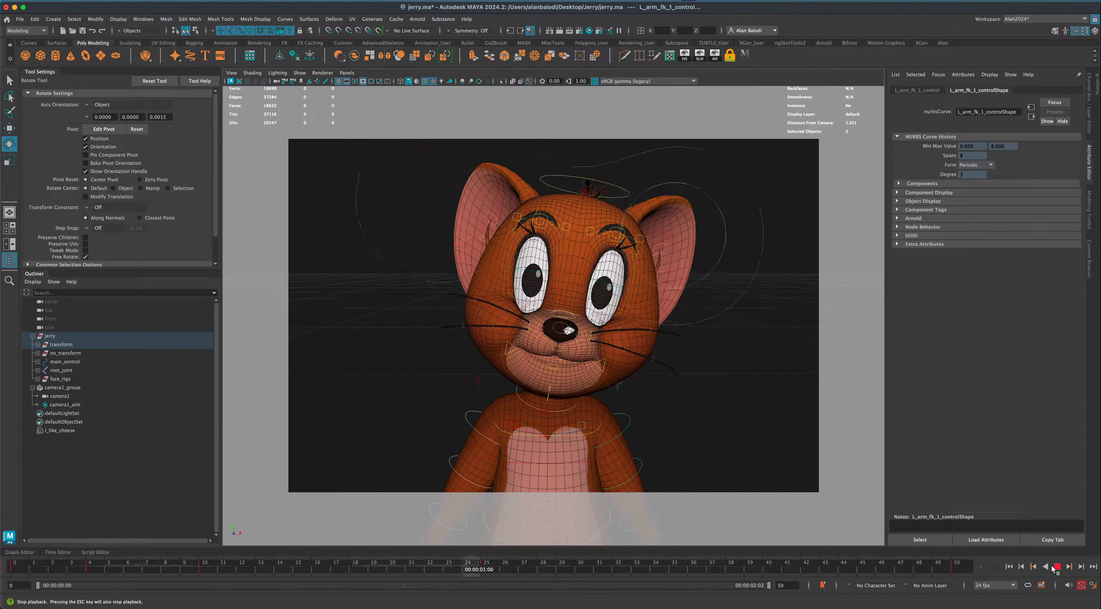
click(1056, 567)
drag(506, 573, 3, 569)
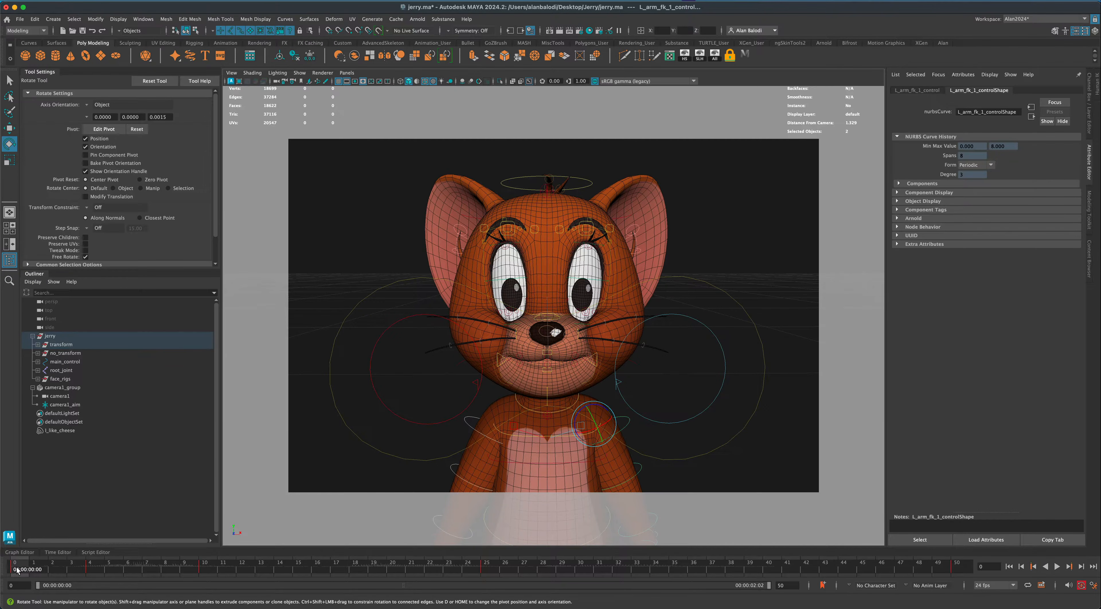
Move the left and right emotion controls up and outward at frame 4 to about ±0.11, 0.97, 0.24 cm, shaping a smile, and review it from frame 0
key(alt+v)
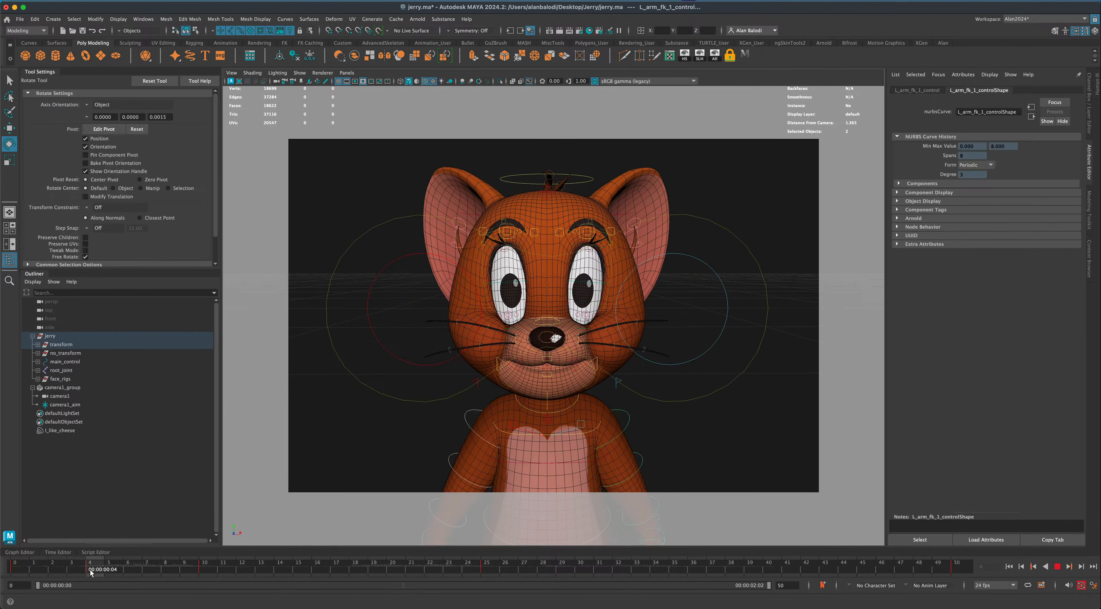
key(alt+v)
key(q)
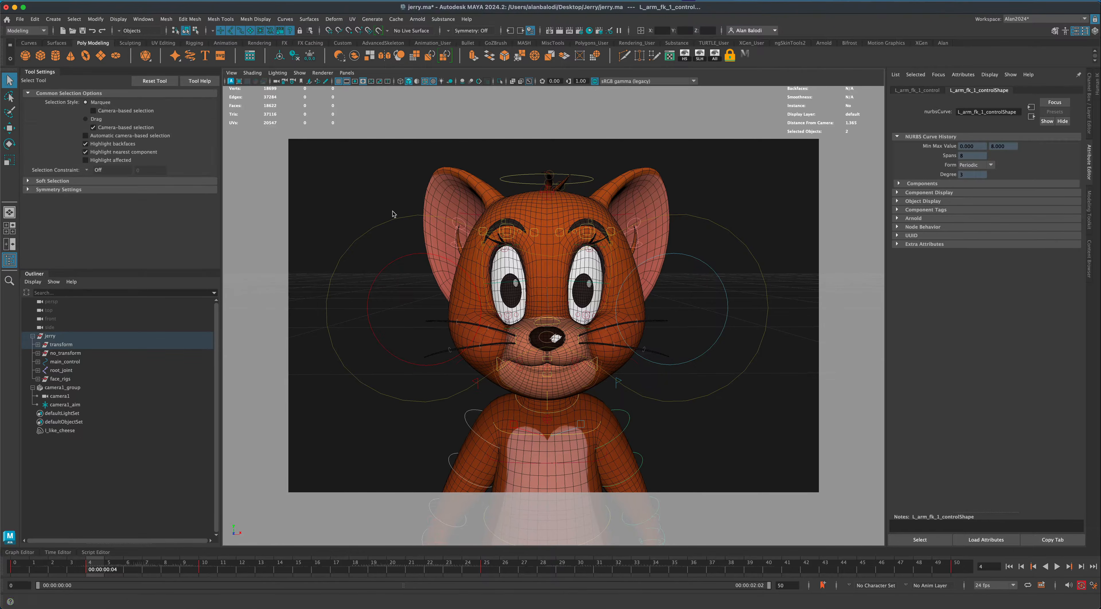
click(597, 362)
key(w)
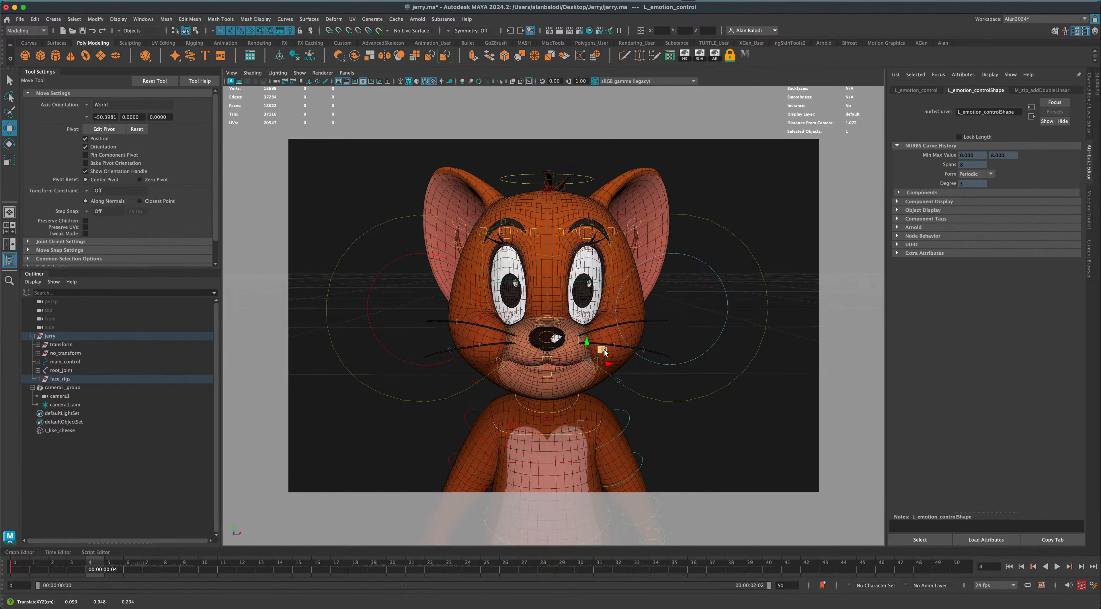
drag(603, 350, 617, 335)
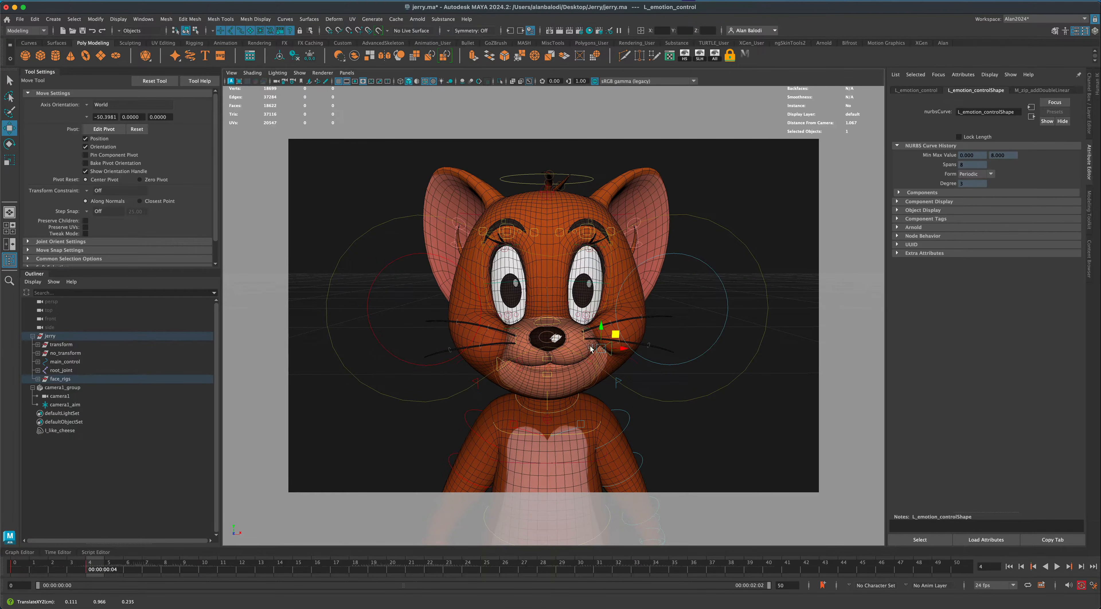
click(504, 363)
drag(524, 353, 509, 332)
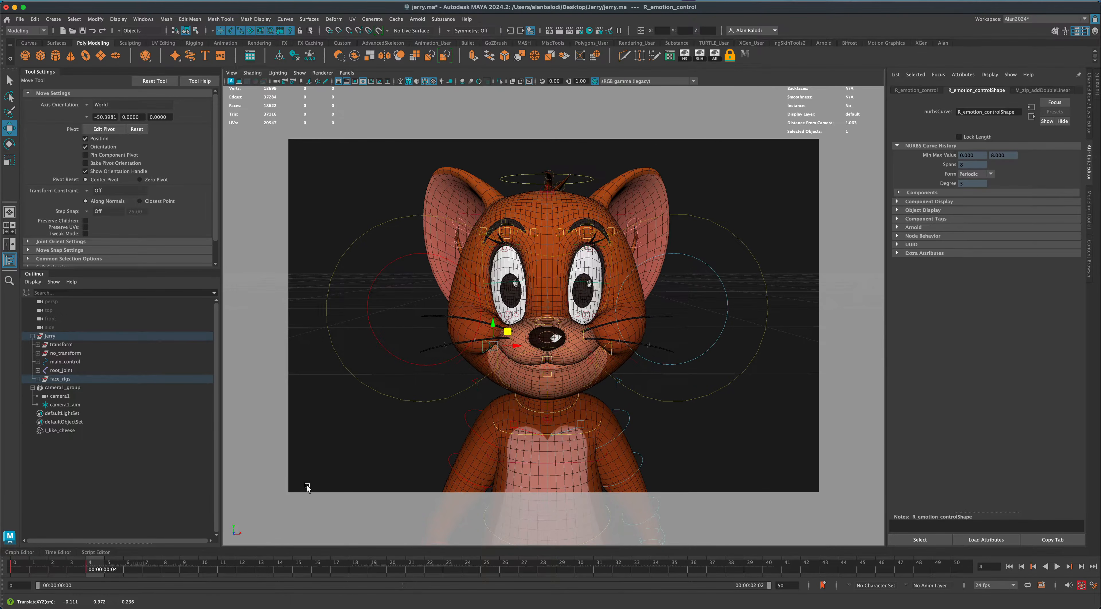
key(alt+v)
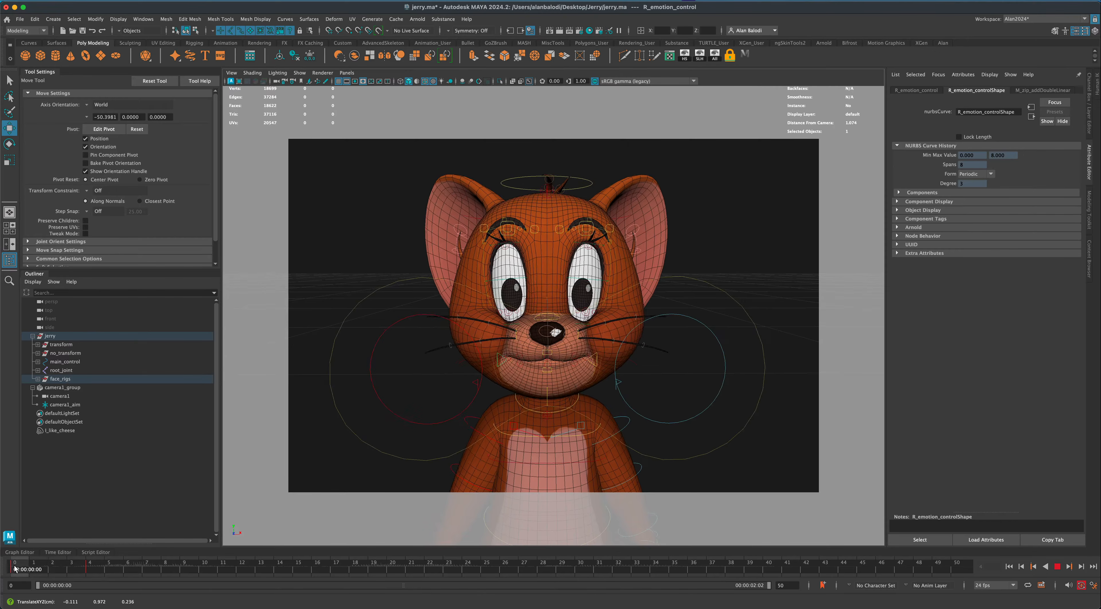
key(alt+v)
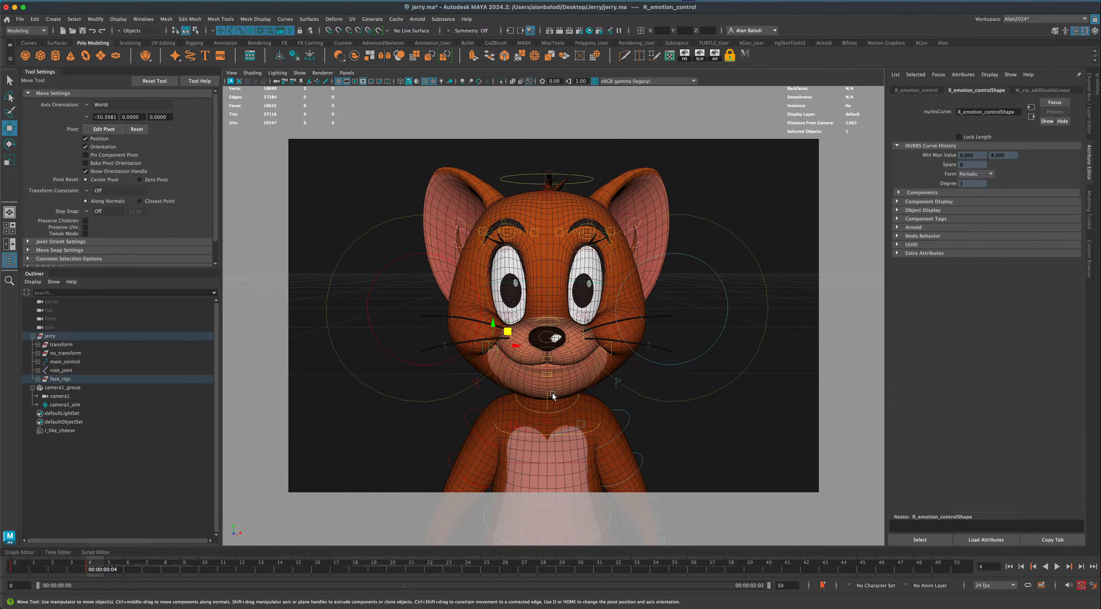
Rotate the jaw control downward at frame 4 to open Jerry's mouth, and check the movement from the front
alt+drag(551, 404, 490, 401)
click(476, 396)
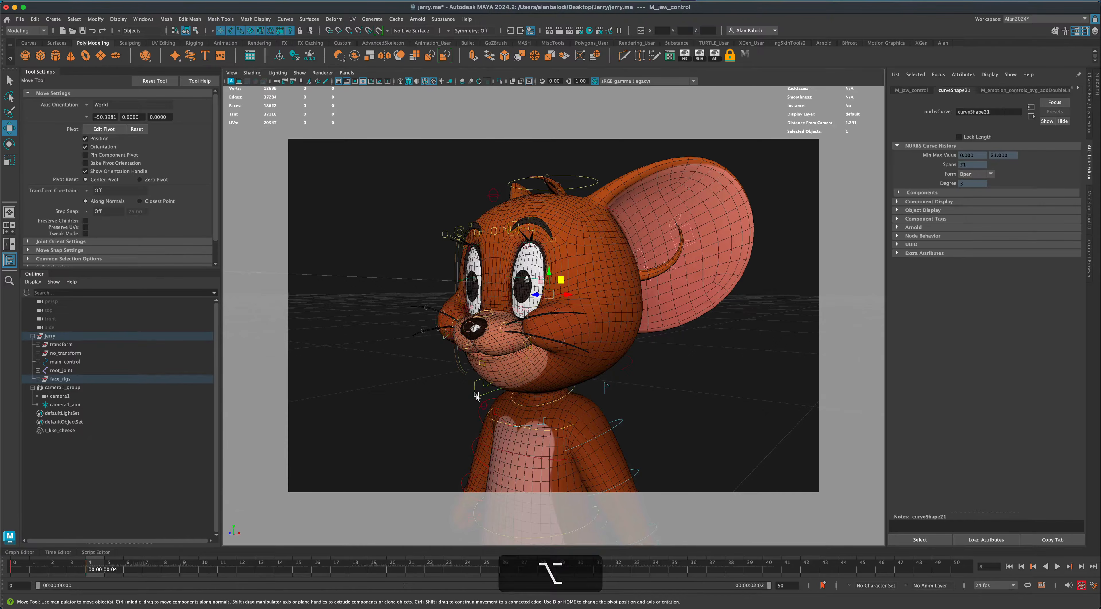
key(e)
drag(537, 297, 538, 302)
drag(102, 567, 103, 567)
alt+drag(397, 435, 423, 435)
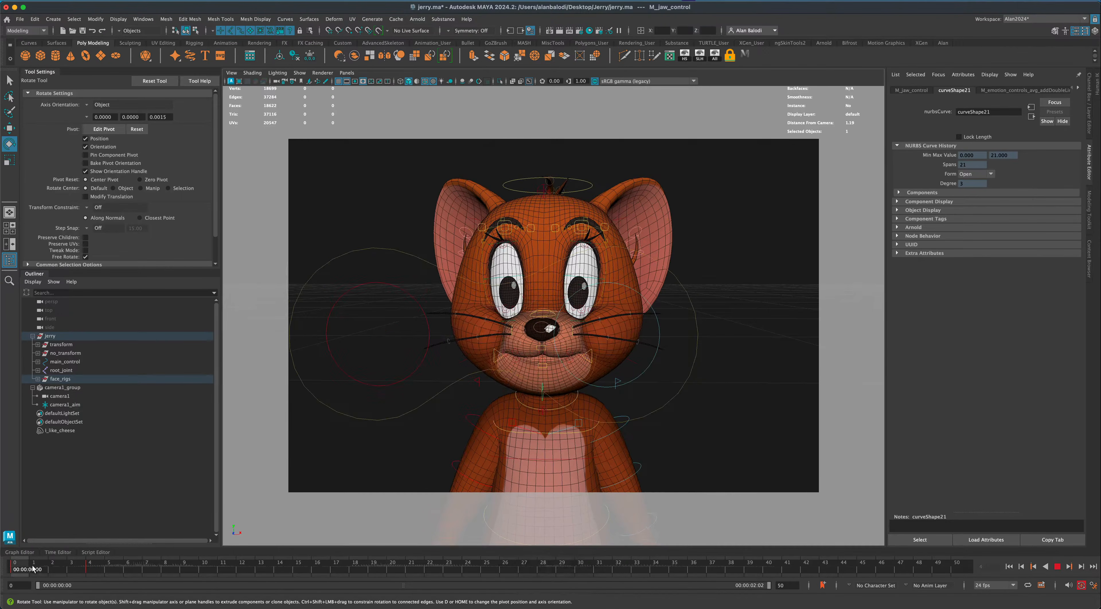
Scrub to frame 14, select both emotion controls together with the jaw control, and return to frame 0
drag(93, 571, 281, 573)
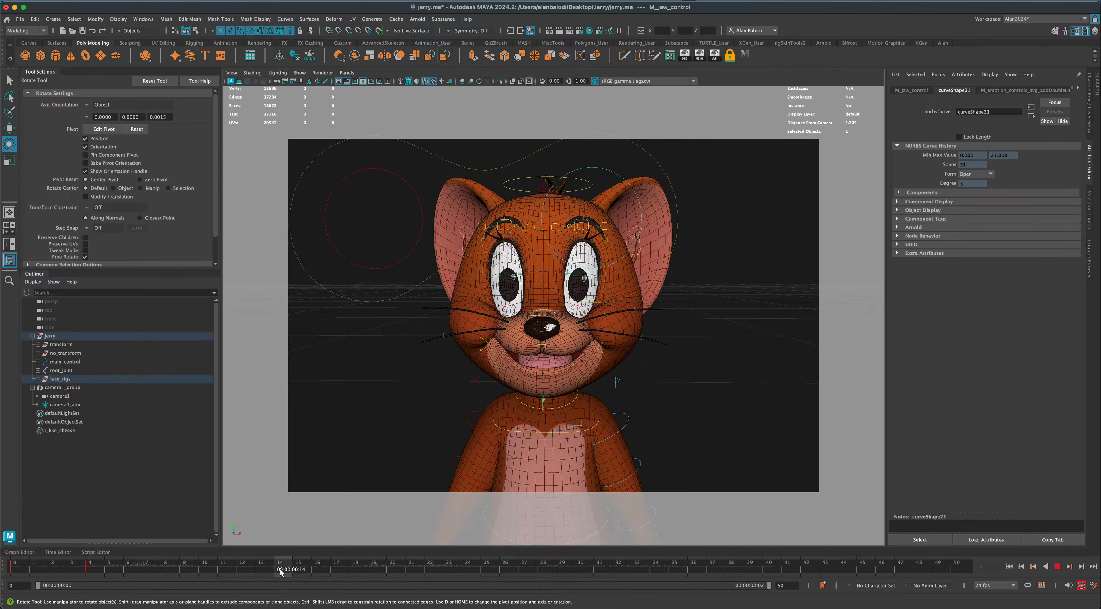
key(q)
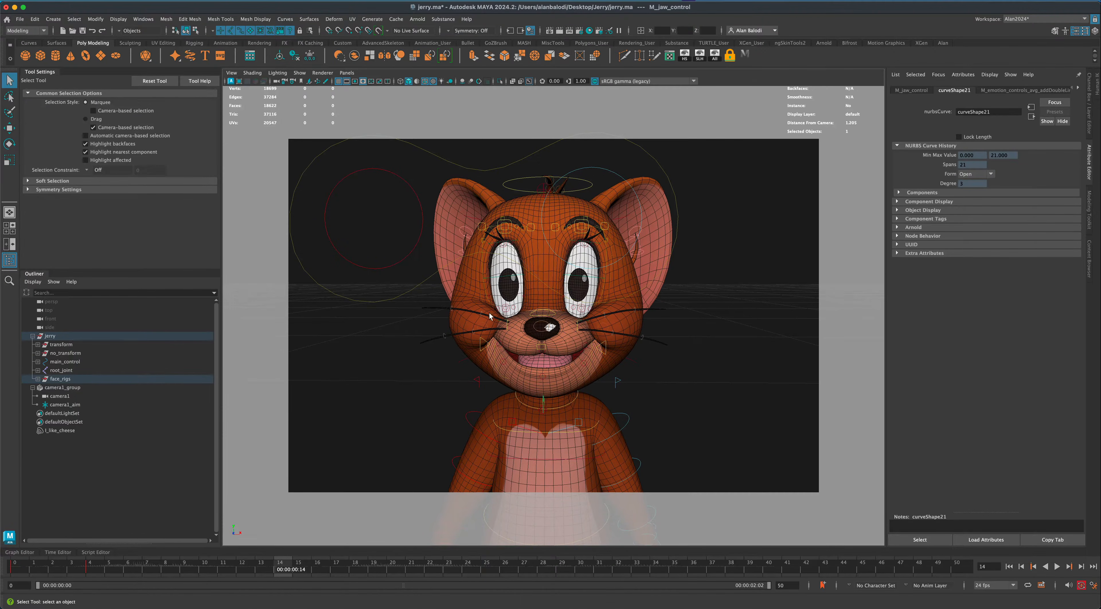
click(486, 349)
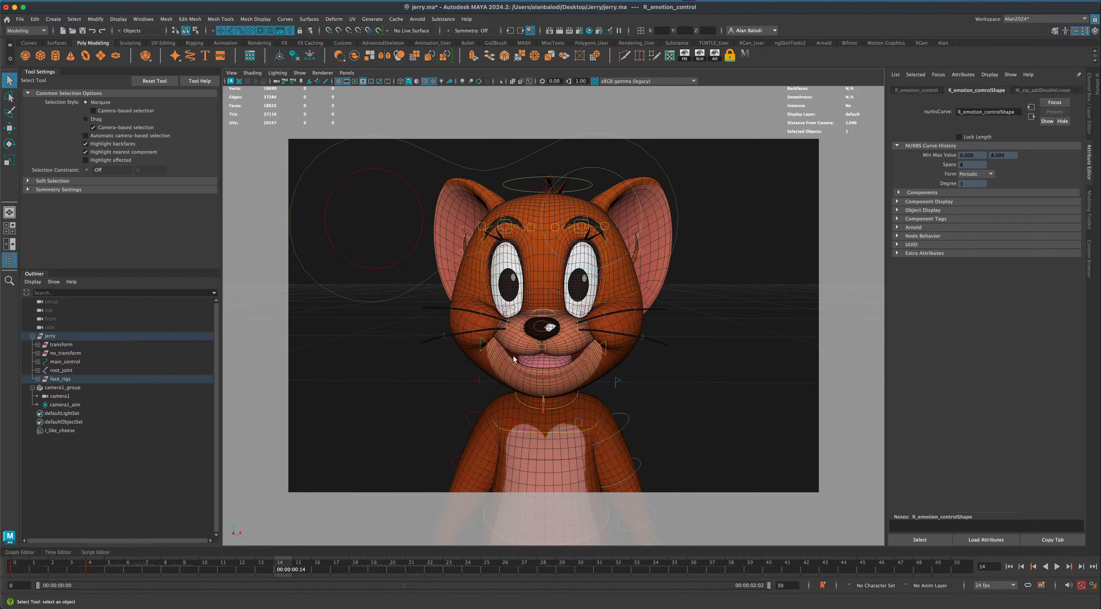
key(shift)
shift+click(604, 349)
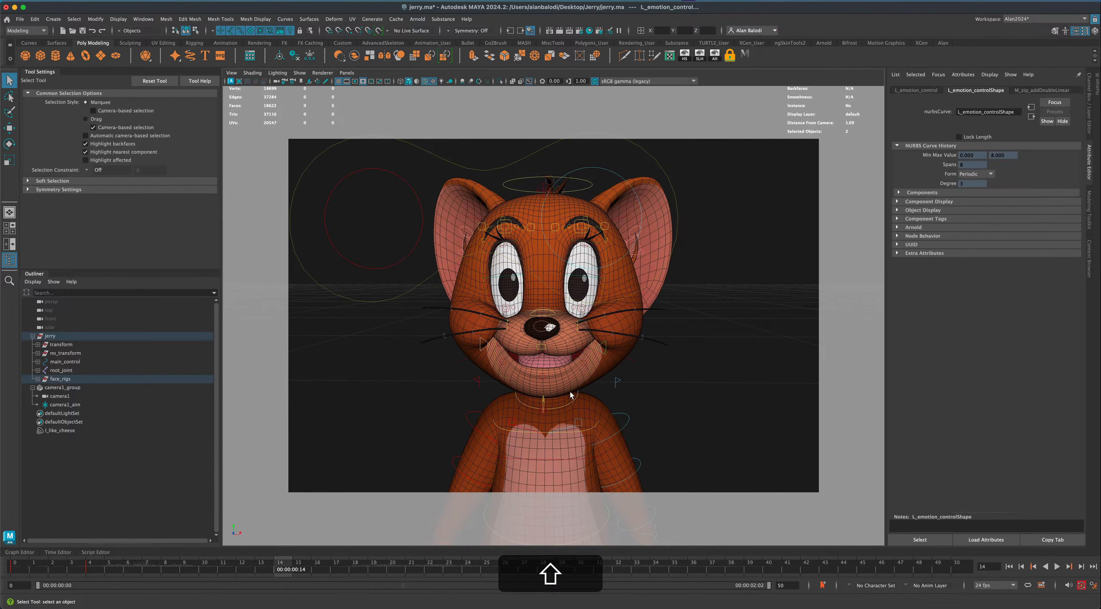
shift+click(544, 403)
alt+shift+drag(472, 408, 425, 411)
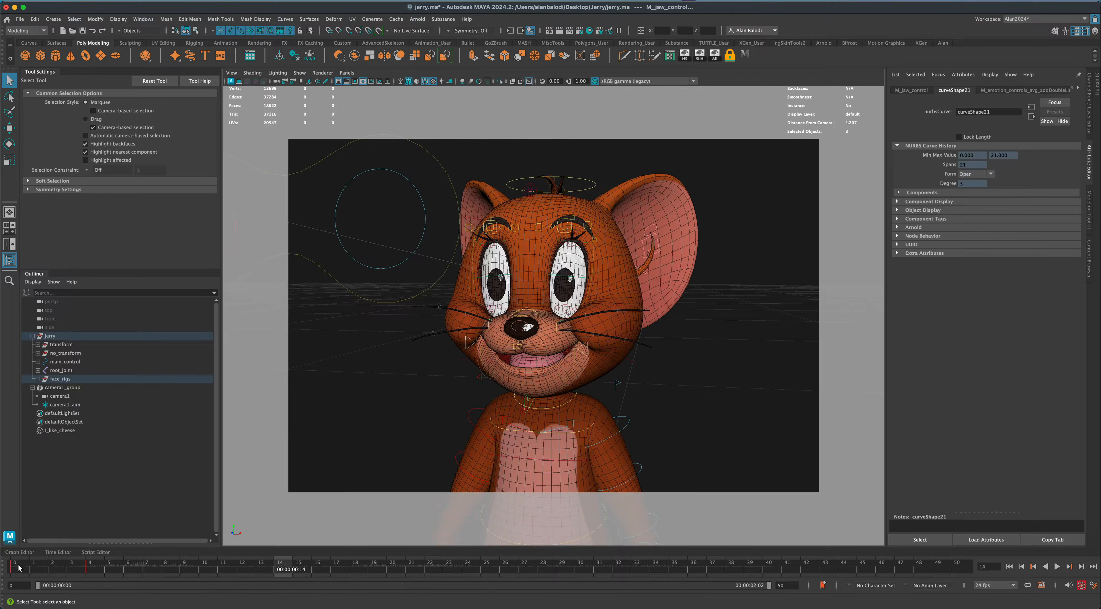
click(20, 567)
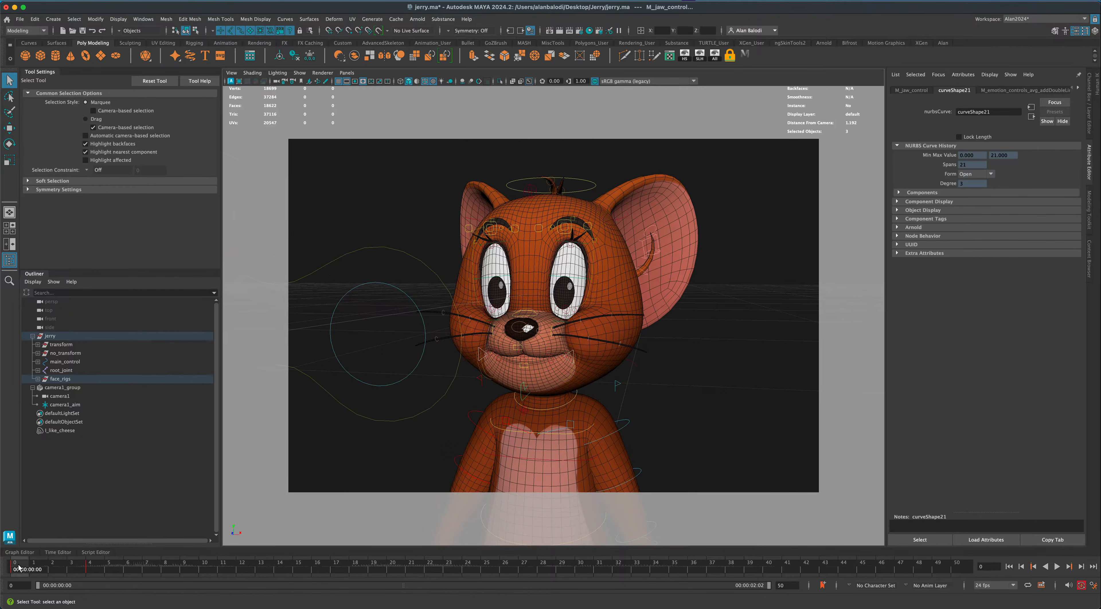
Copy the keys of the selected jaw and emotion controls at frame 0 and paste them at frame 14
right_click(21, 567)
click(43, 404)
click(280, 568)
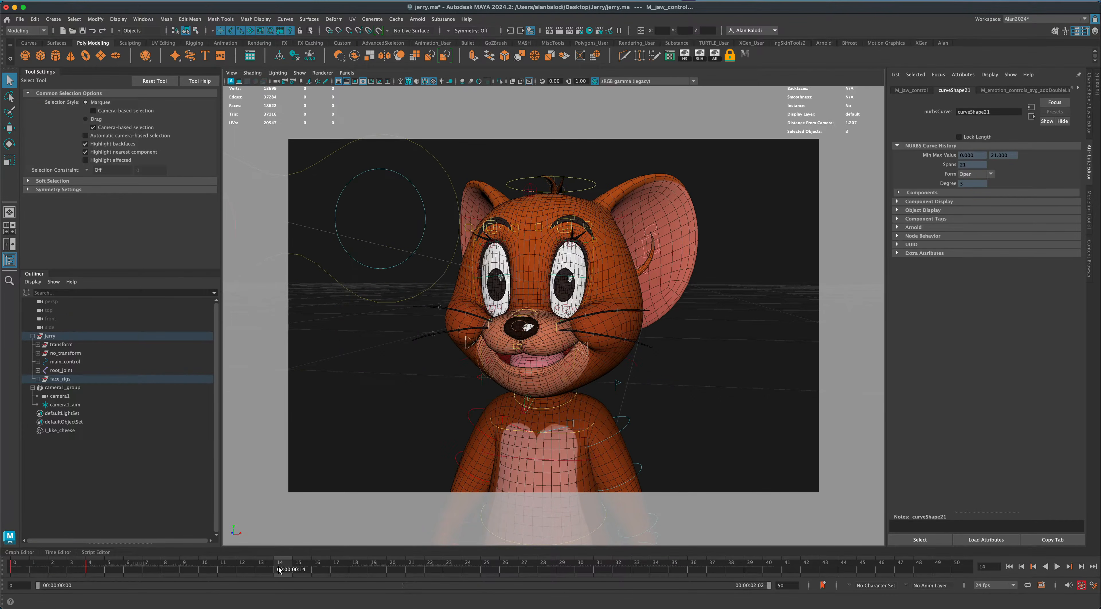
right_click(279, 570)
mouse_move(325, 415)
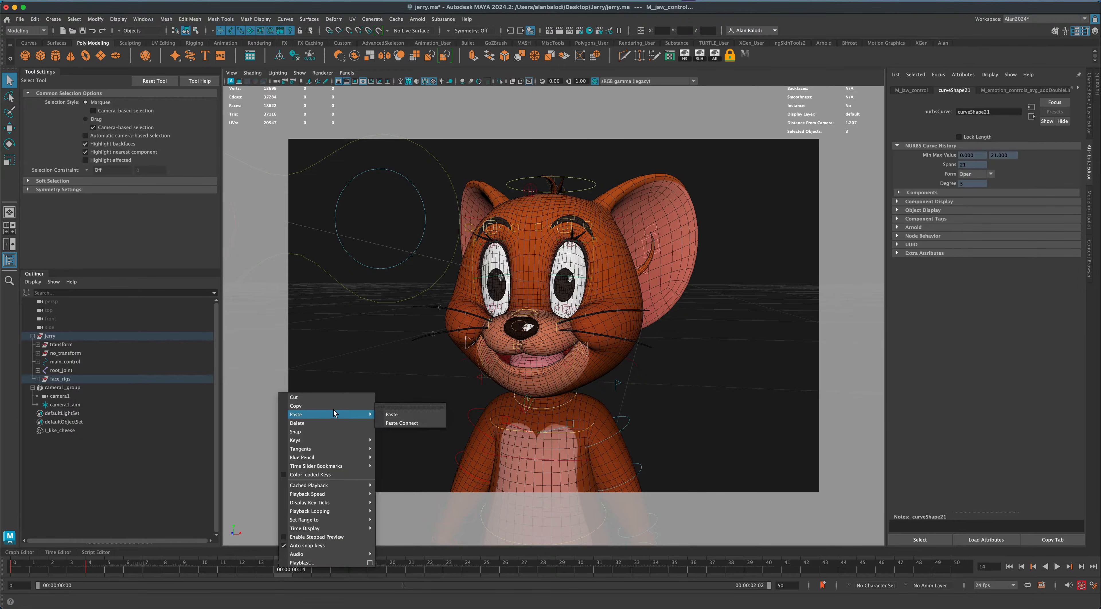
click(390, 415)
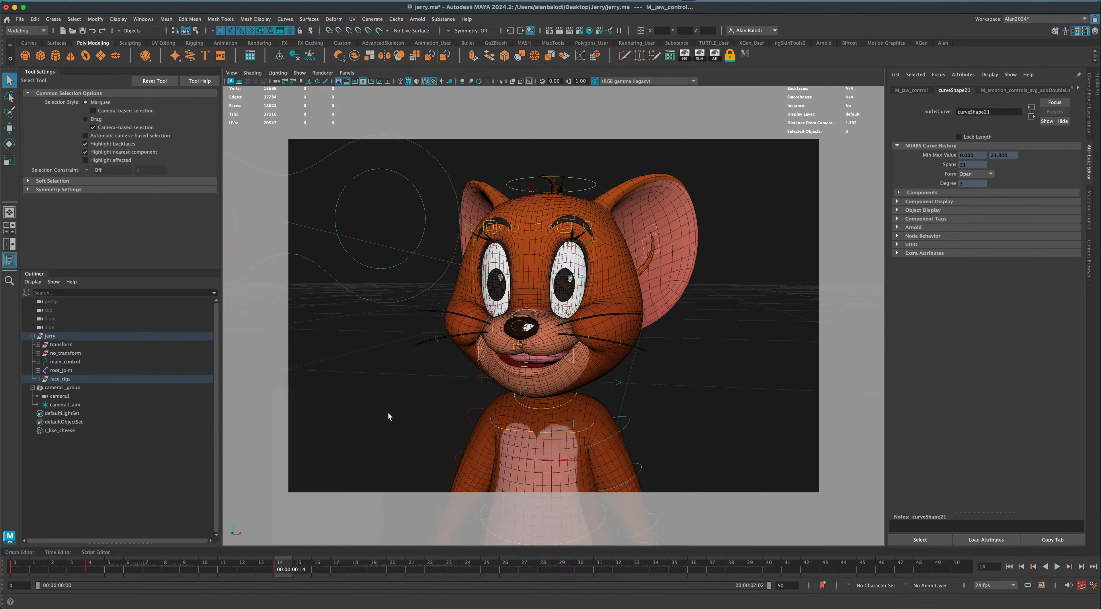
Deselect the controls and review the mouth animation up to frame 14, by scrubbing and by playback from the saved front view
click(387, 415)
click(280, 563)
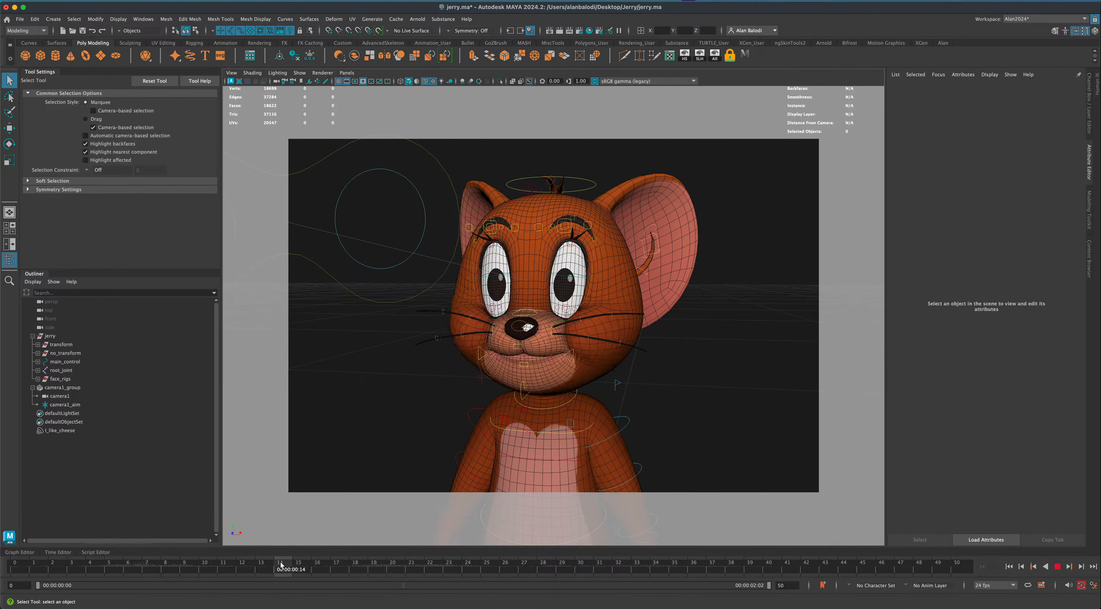
drag(280, 563, 3, 553)
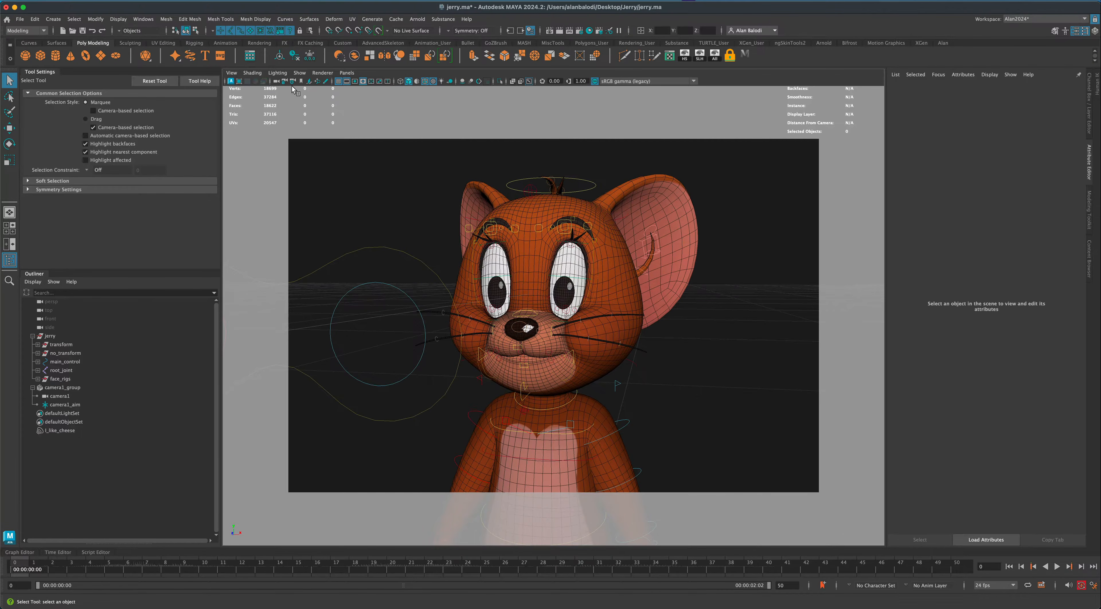
right_click(299, 82)
click(308, 86)
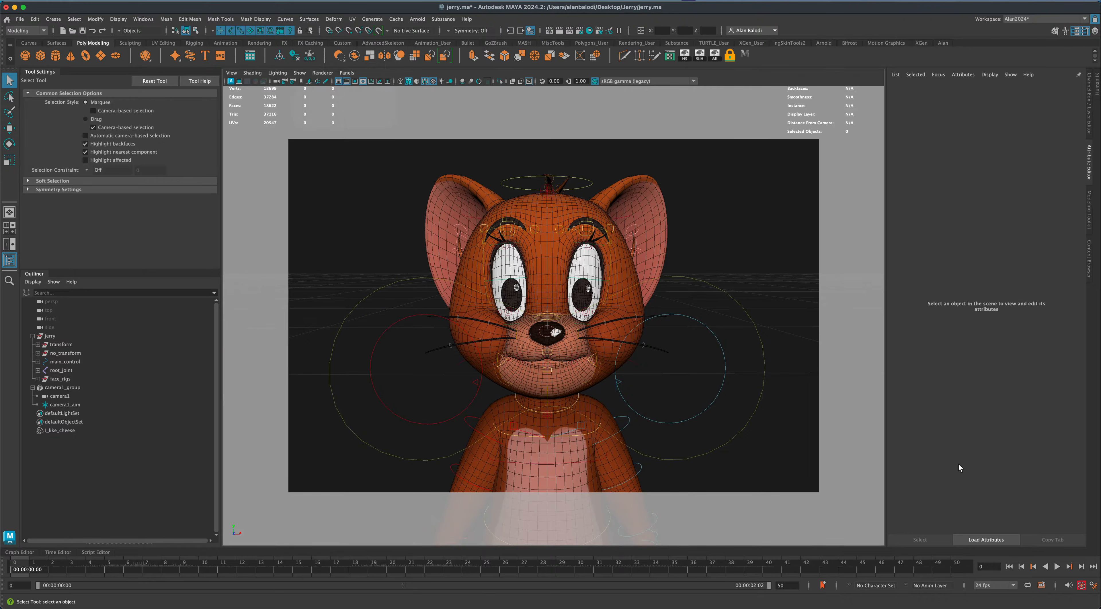
click(1057, 567)
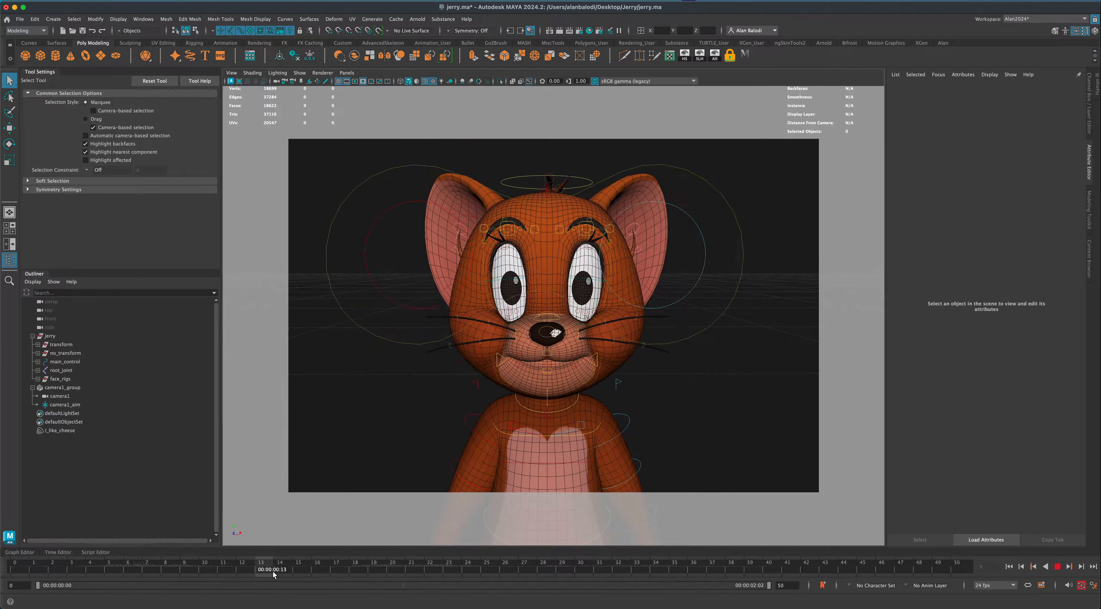
drag(268, 572, 24, 555)
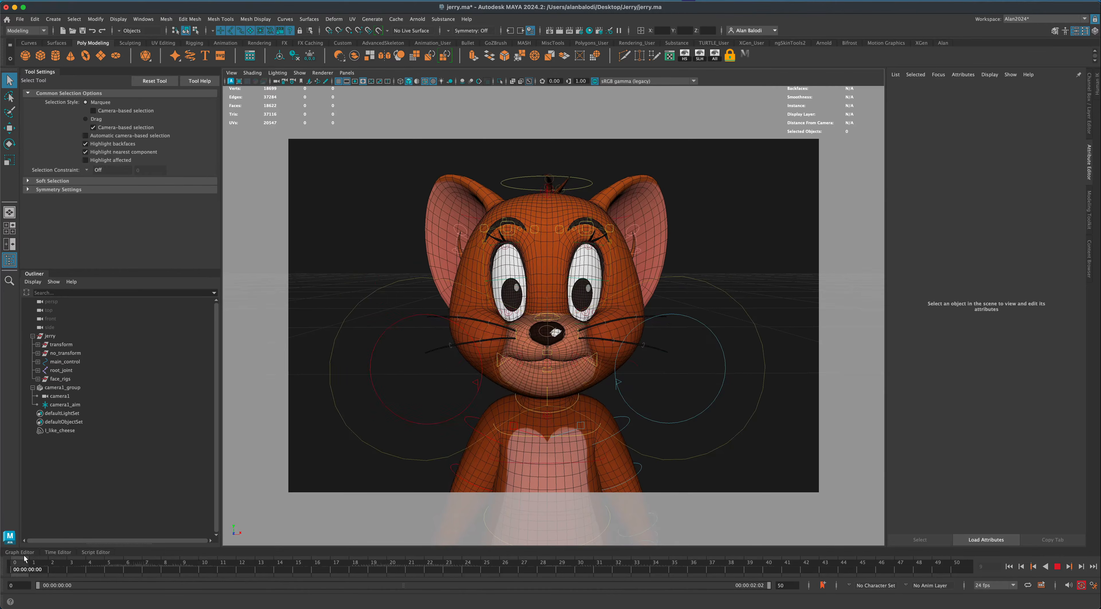
Copy the frame 4 keys of both emotion controls and the jaw control and paste them at frame 11
click(503, 361)
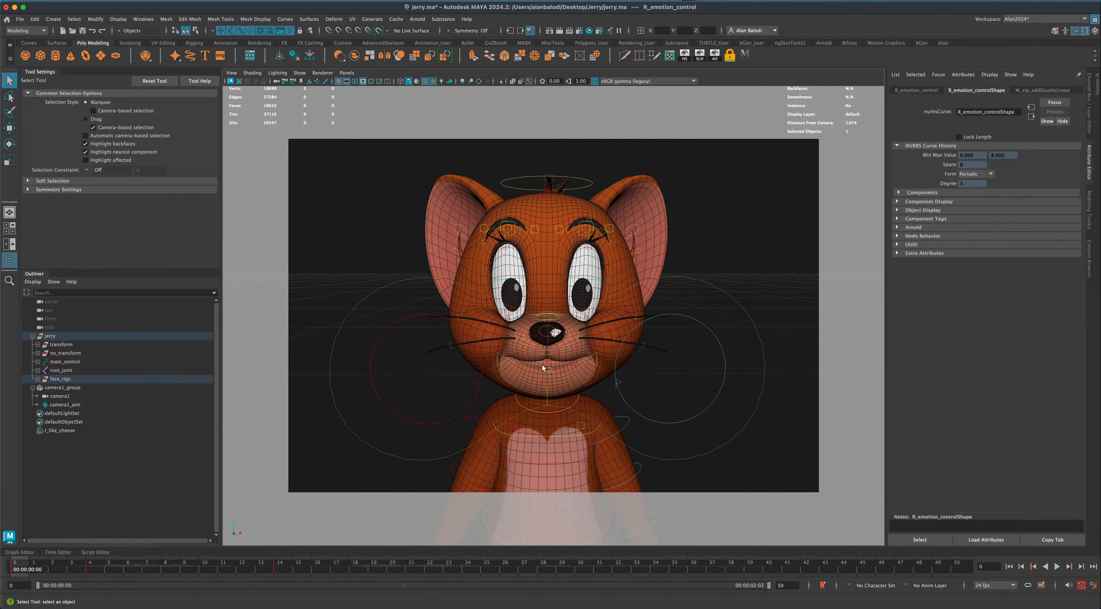
shift+click(597, 366)
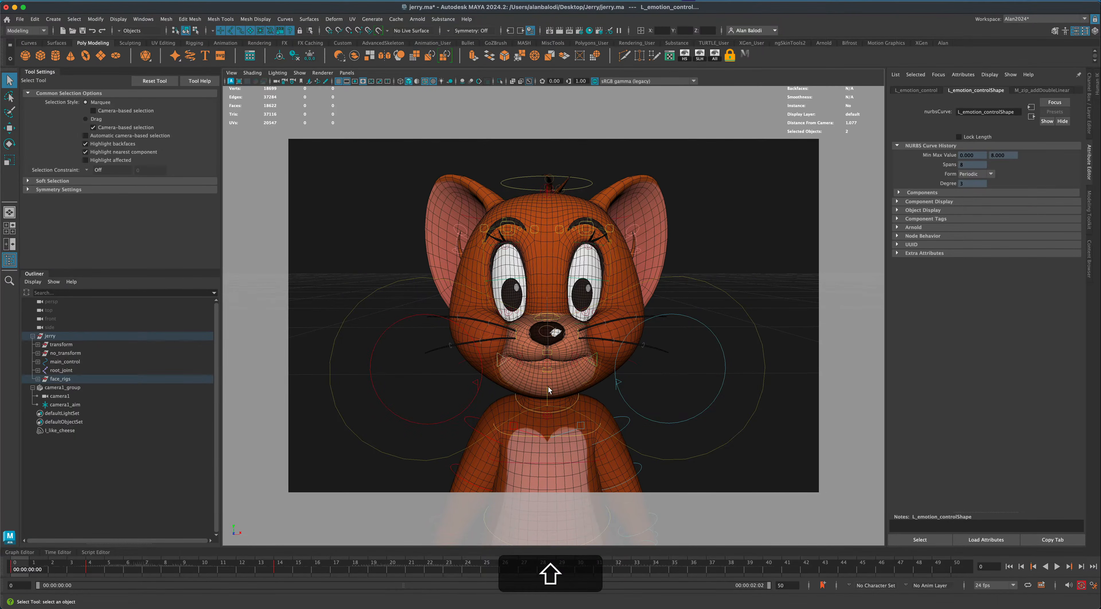
alt+shift+drag(545, 417, 519, 402)
shift+click(513, 391)
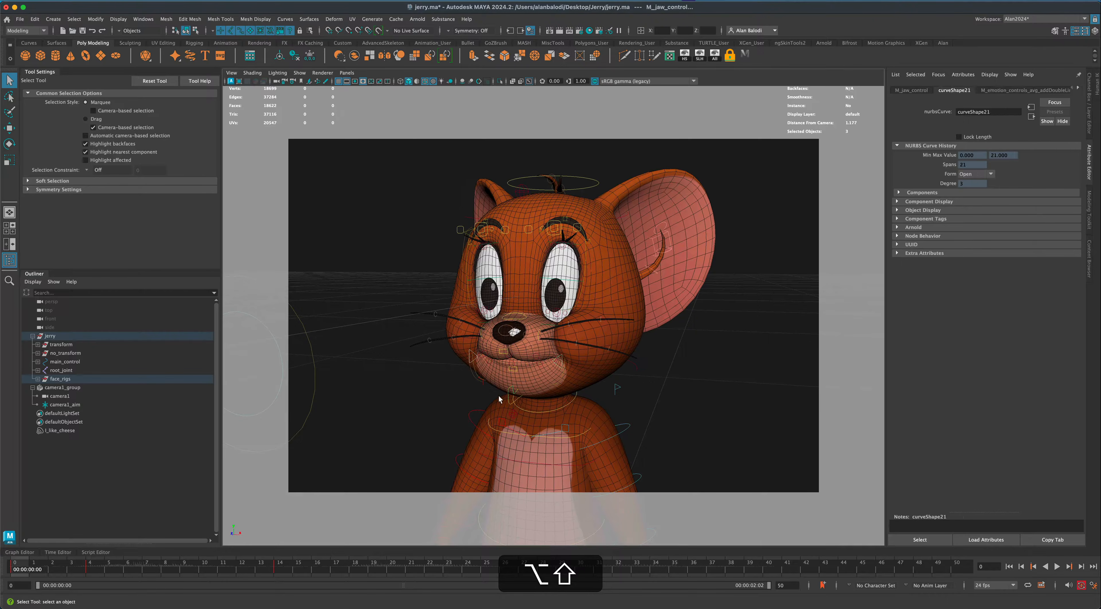
click(92, 566)
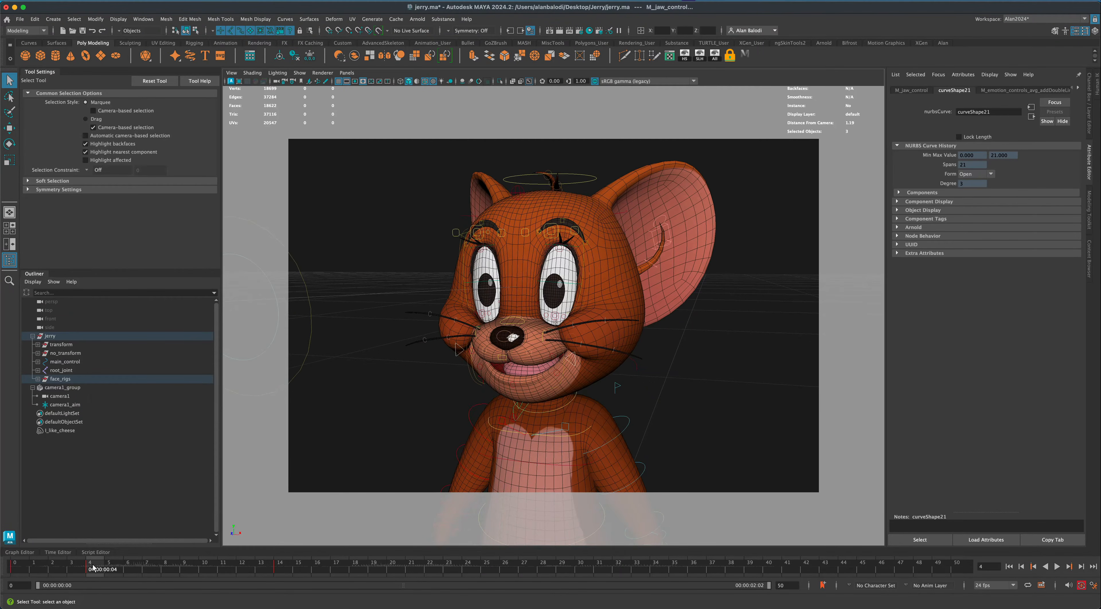
right_click(93, 568)
click(127, 403)
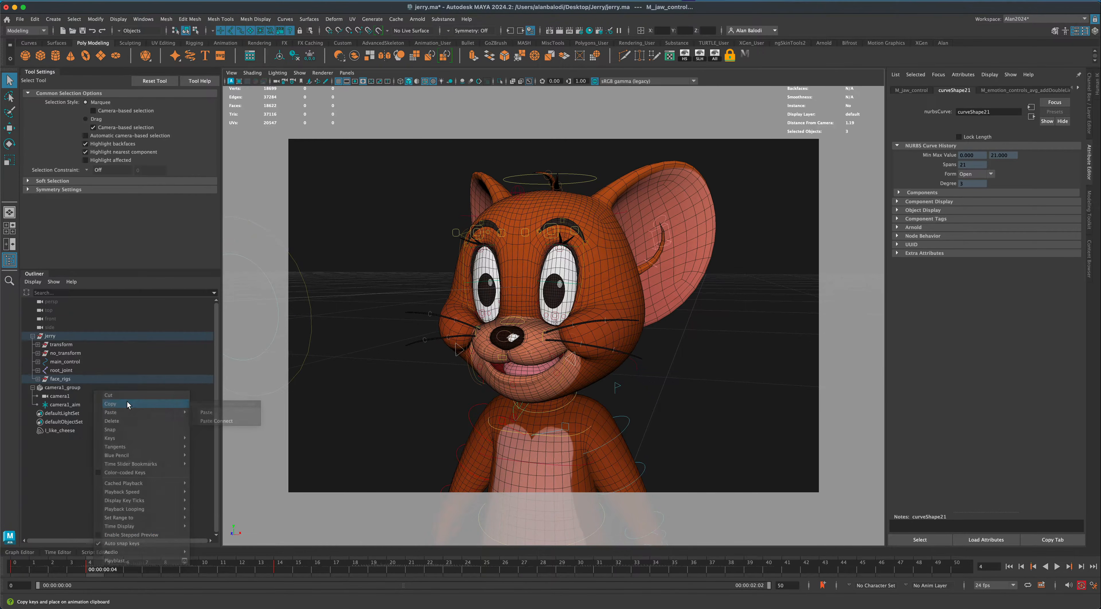
click(223, 566)
right_click(223, 566)
mouse_move(282, 412)
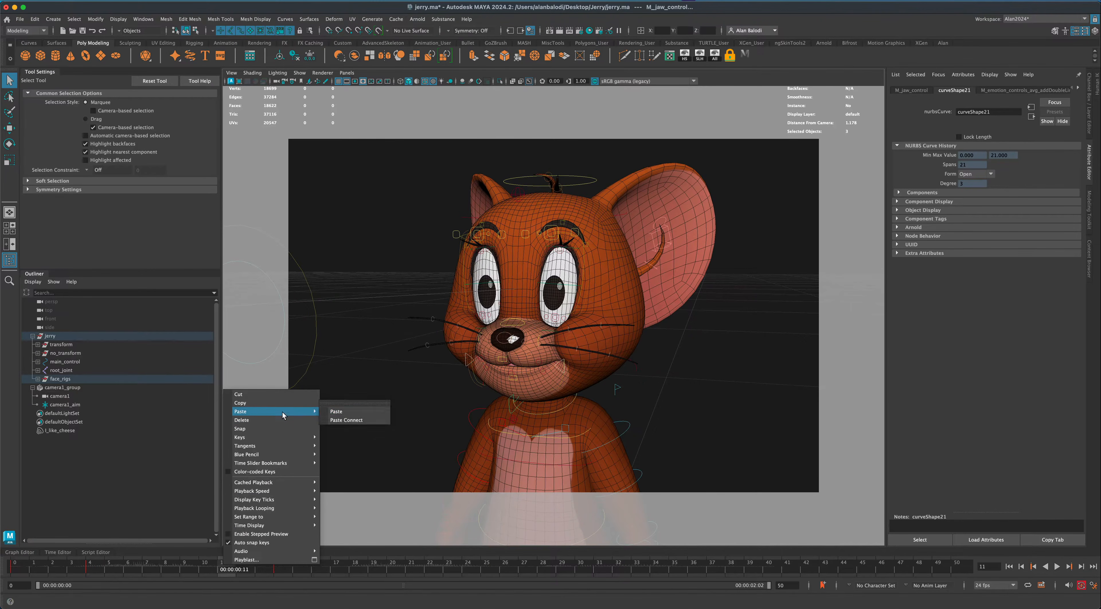
click(336, 412)
Review the mouth animation by scrubbing and playing through the keyed frames, checking the pose from the side and front
key(alt+v)
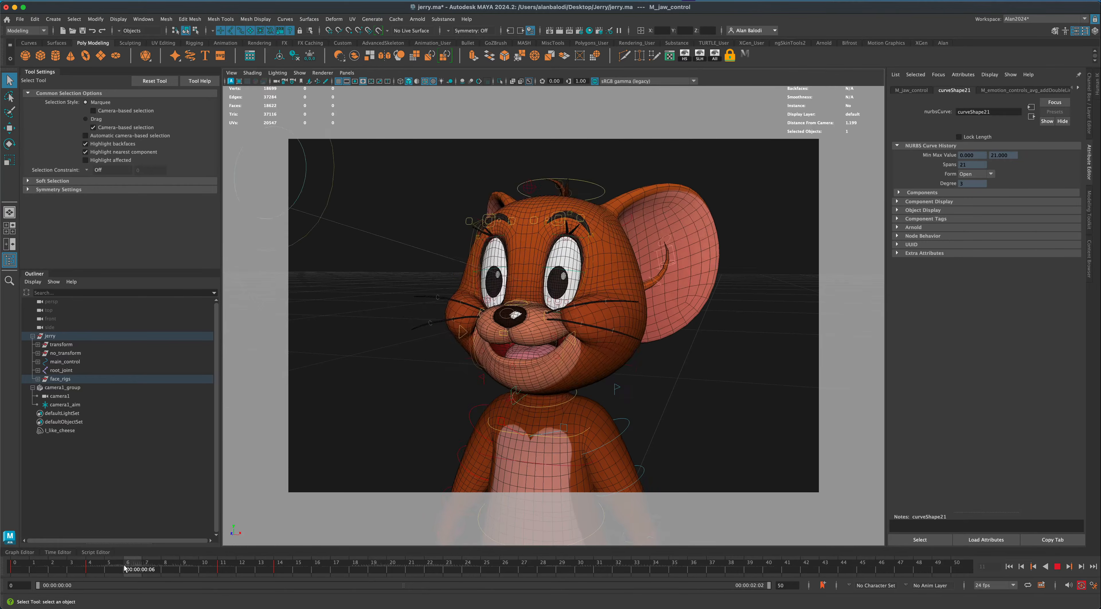
drag(125, 569, 285, 572)
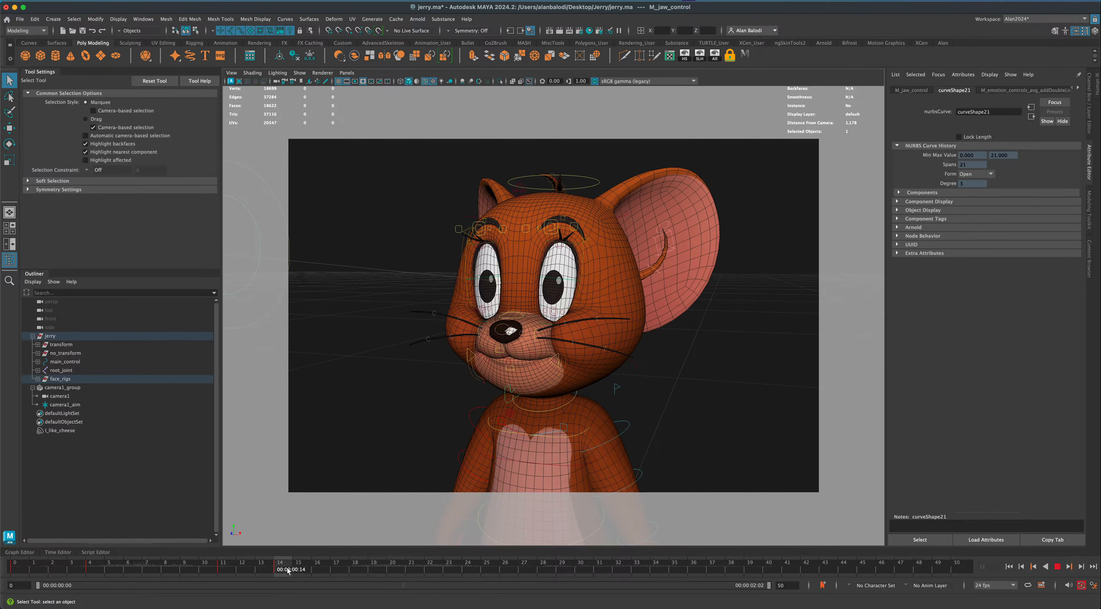
drag(288, 568, 352, 572)
click(1009, 567)
alt+drag(749, 426, 759, 427)
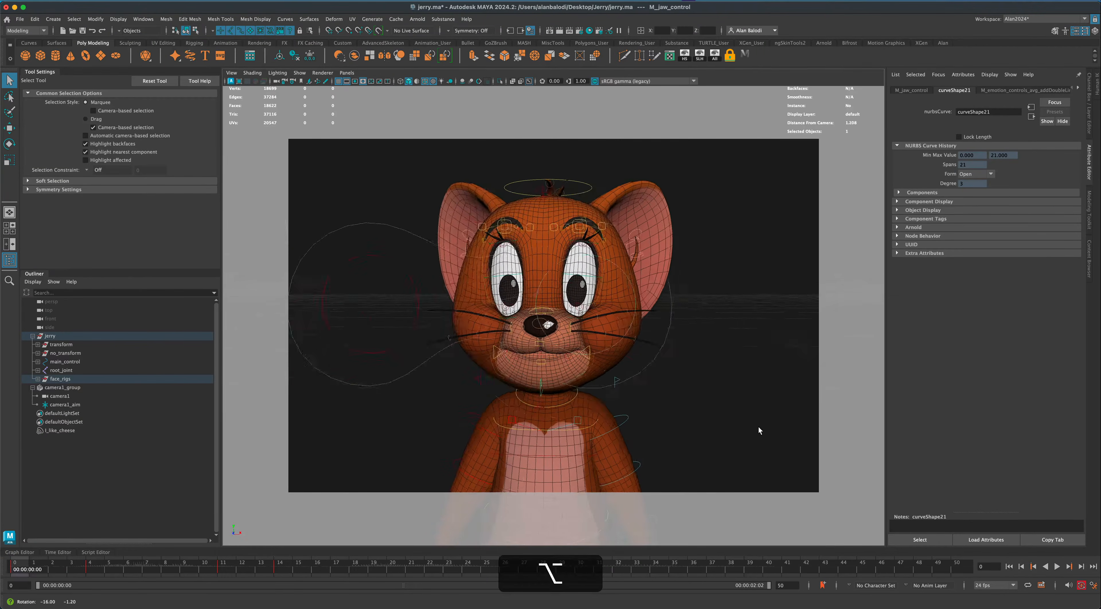
click(1057, 567)
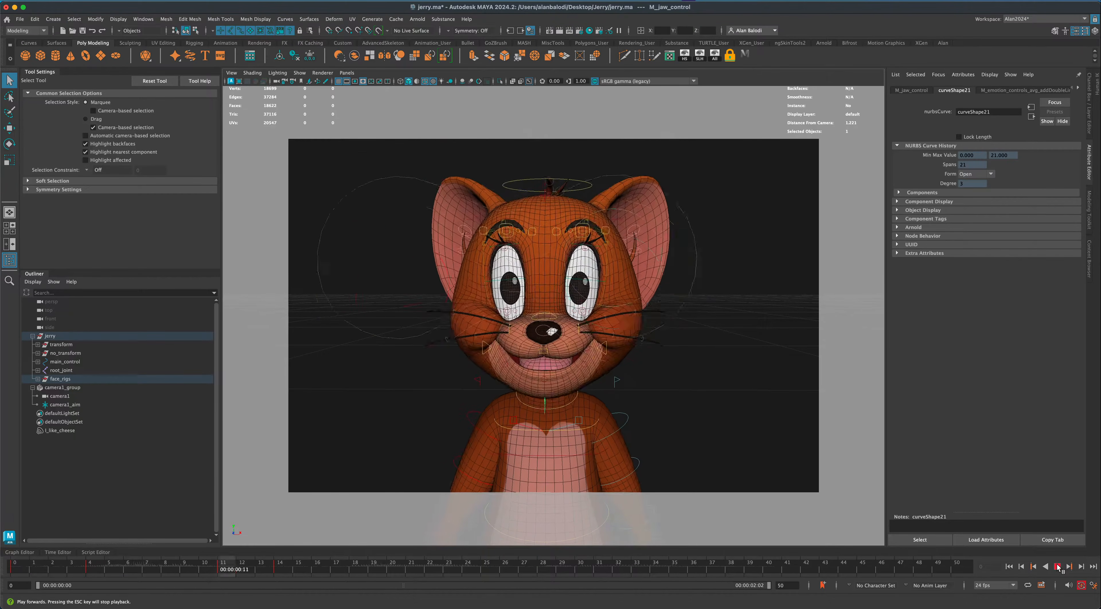
alt+middle_drag(700, 328, 695, 341)
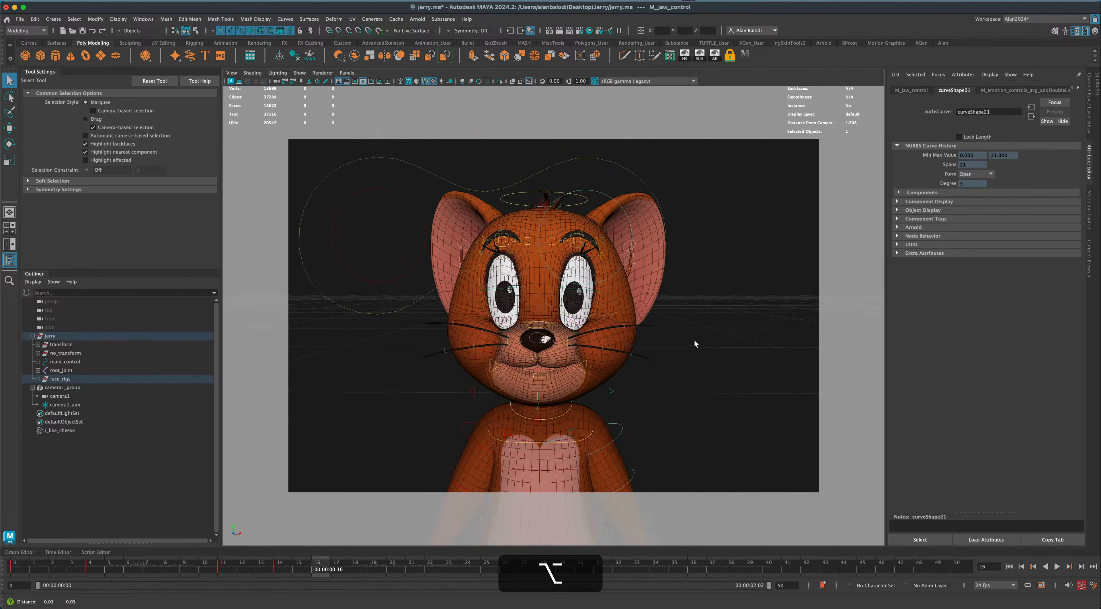
scroll(694, 340, up, 2)
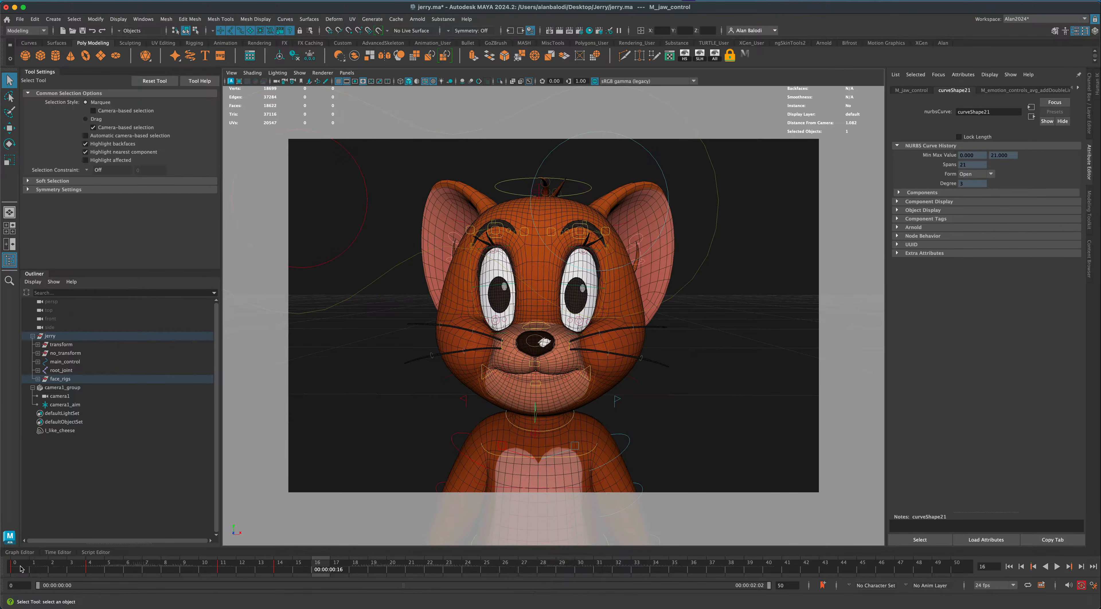
Open the attributes of the I_like_cheese sound from the timeline and unmute it
click(20, 568)
right_click(21, 568)
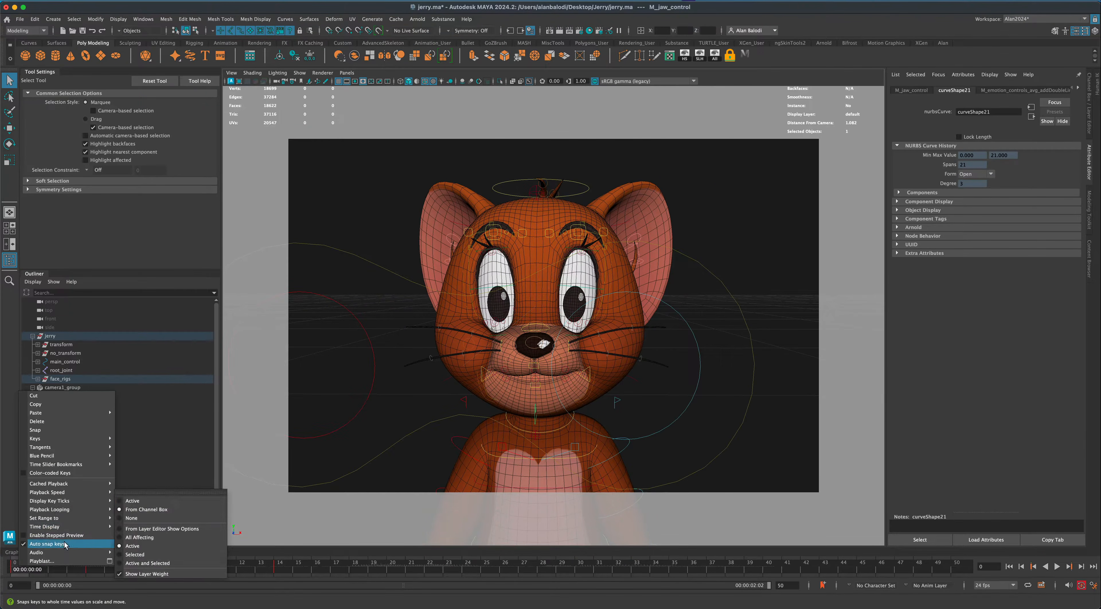
mouse_move(70, 553)
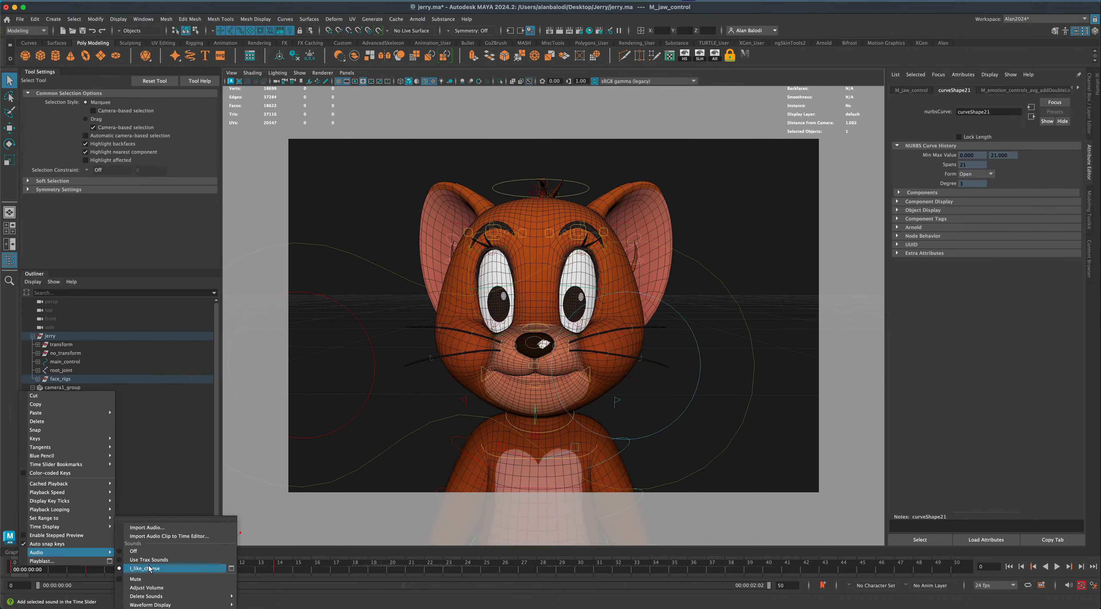
click(231, 568)
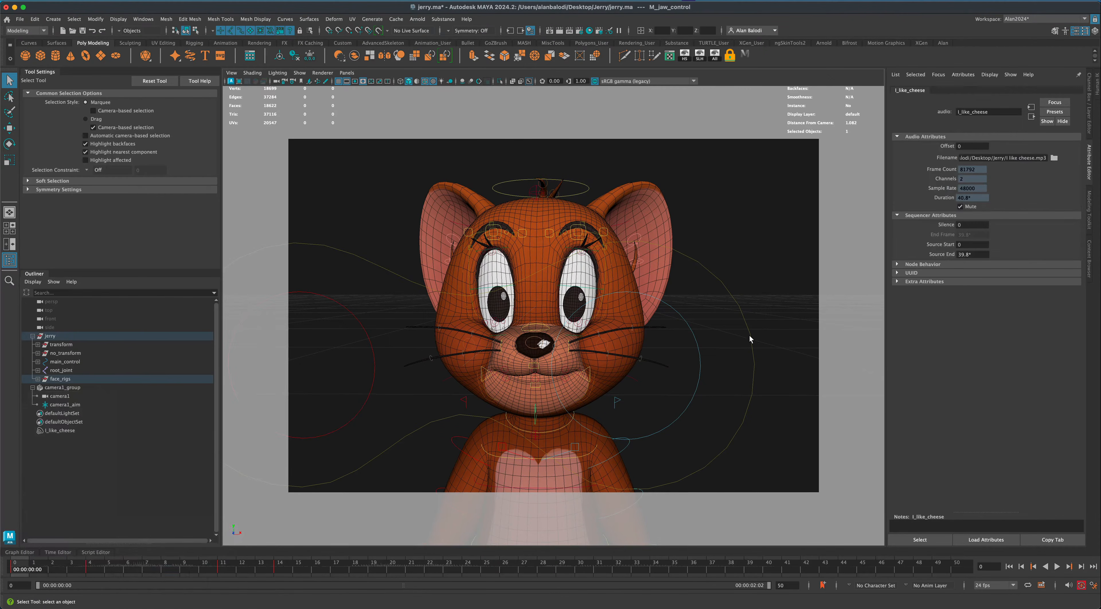
click(974, 205)
Restore the saved front view, play the animation with its sound, and return to frame 0
right_click(300, 81)
click(314, 86)
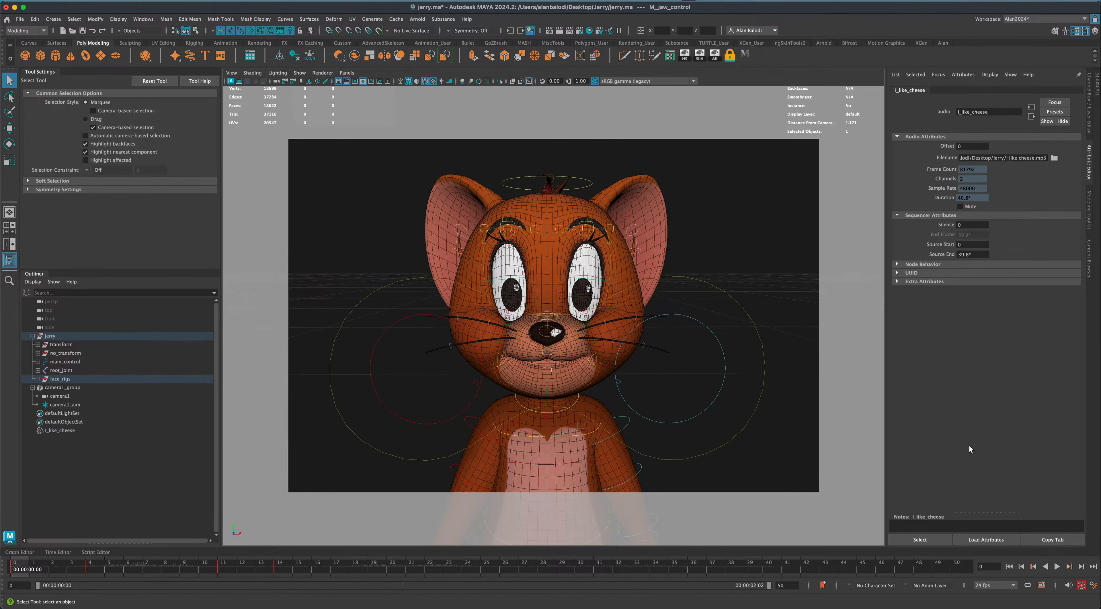
click(1056, 566)
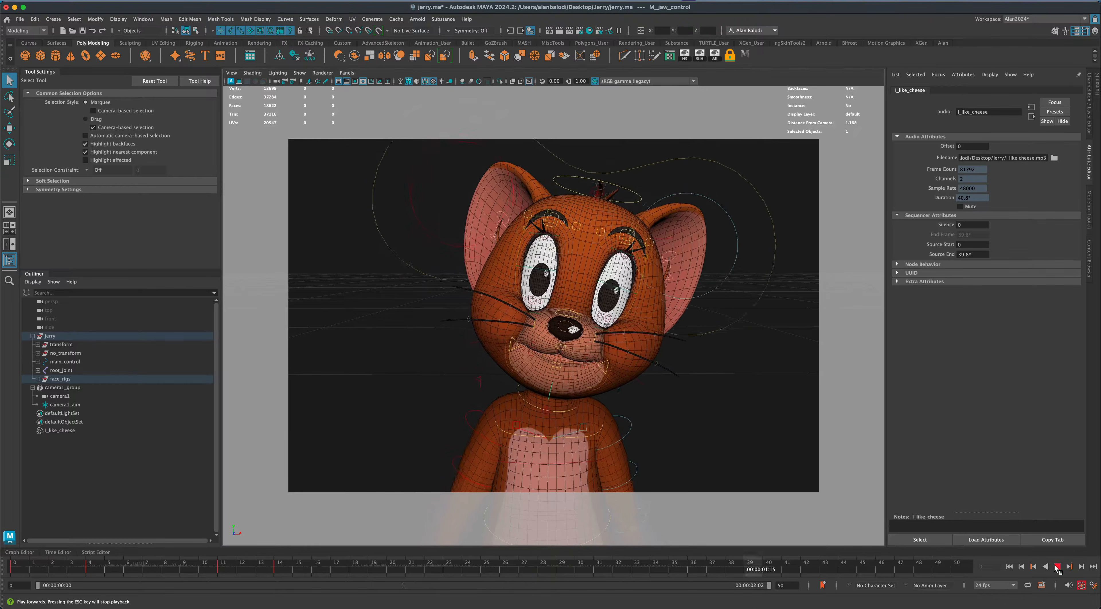
click(386, 565)
key(alt+v)
drag(25, 568, 4, 562)
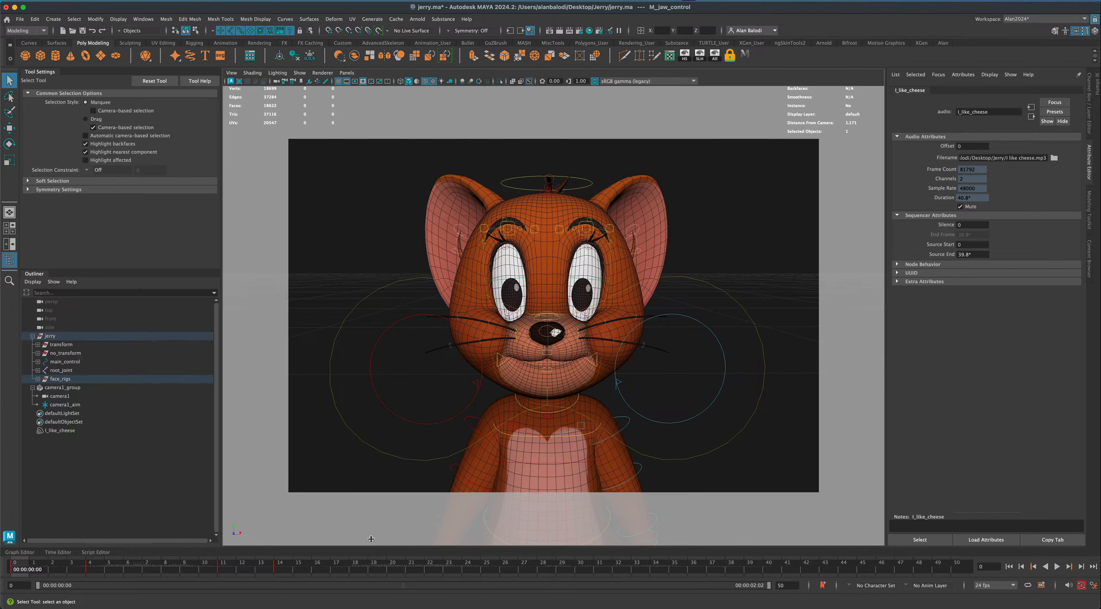
Enlarge the timeline to show the audio waveform and scrub to where the next word begins at frame 18
drag(368, 546, 368, 505)
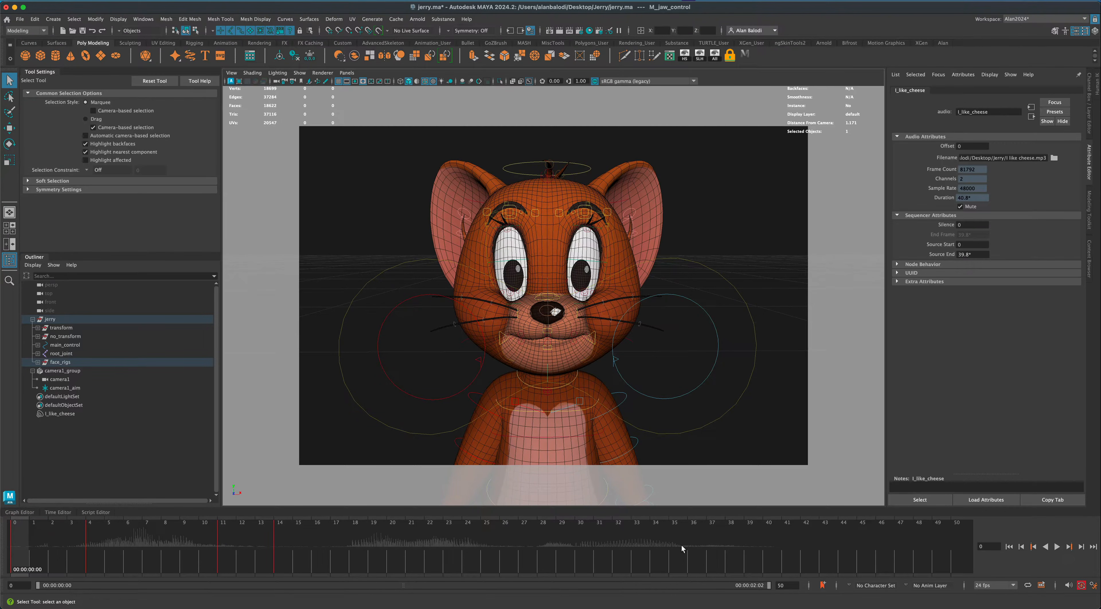
key(alt+v)
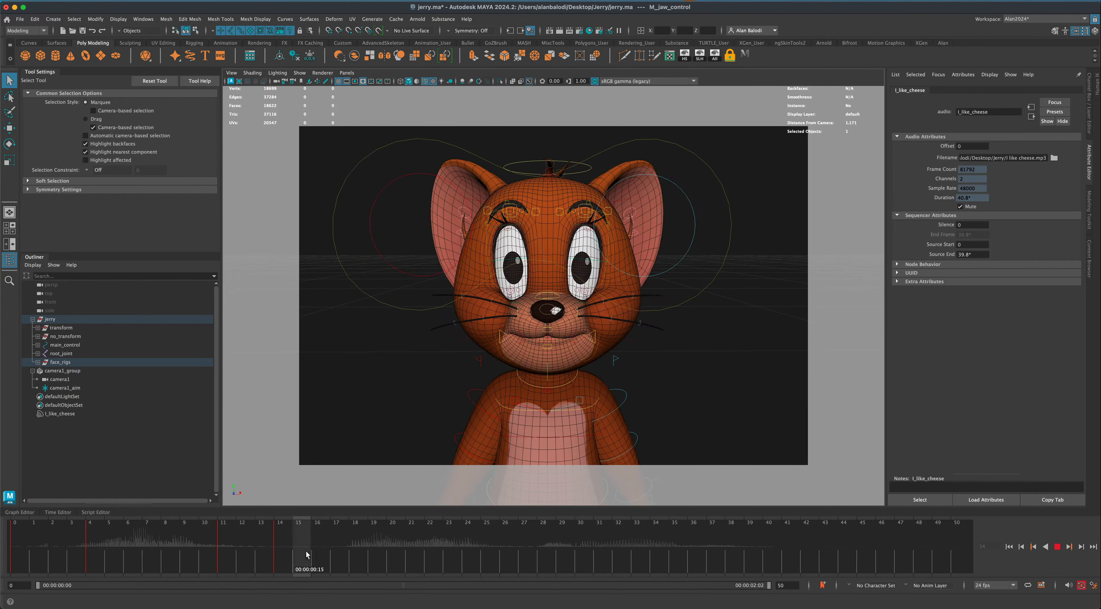
drag(306, 552, 356, 553)
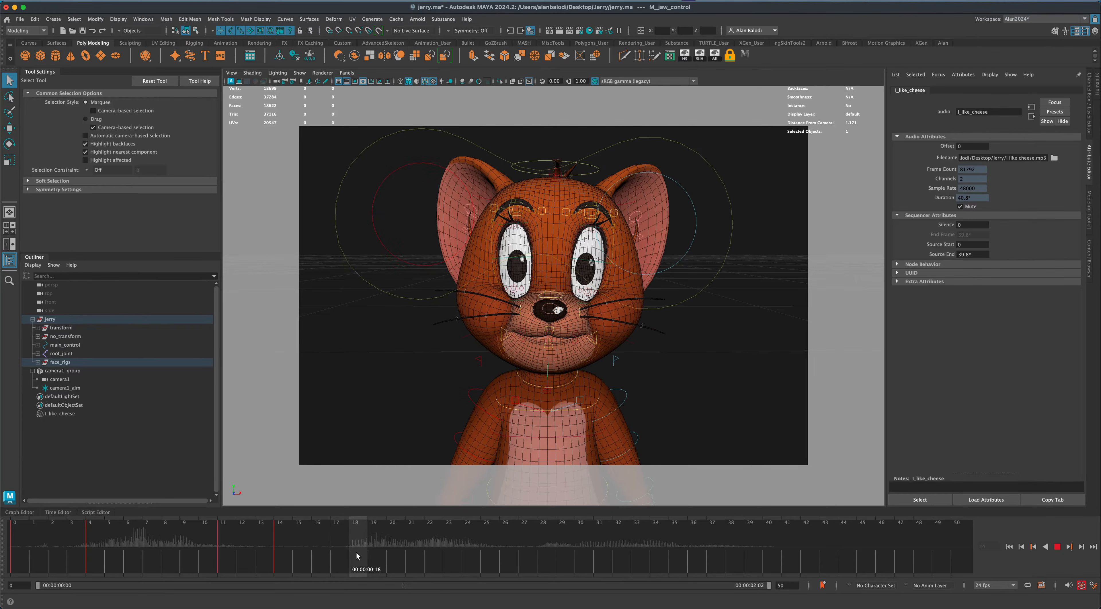
Select the jaw control and set a key for the closed mouth at frame 17
alt+drag(679, 386, 375, 376)
click(513, 366)
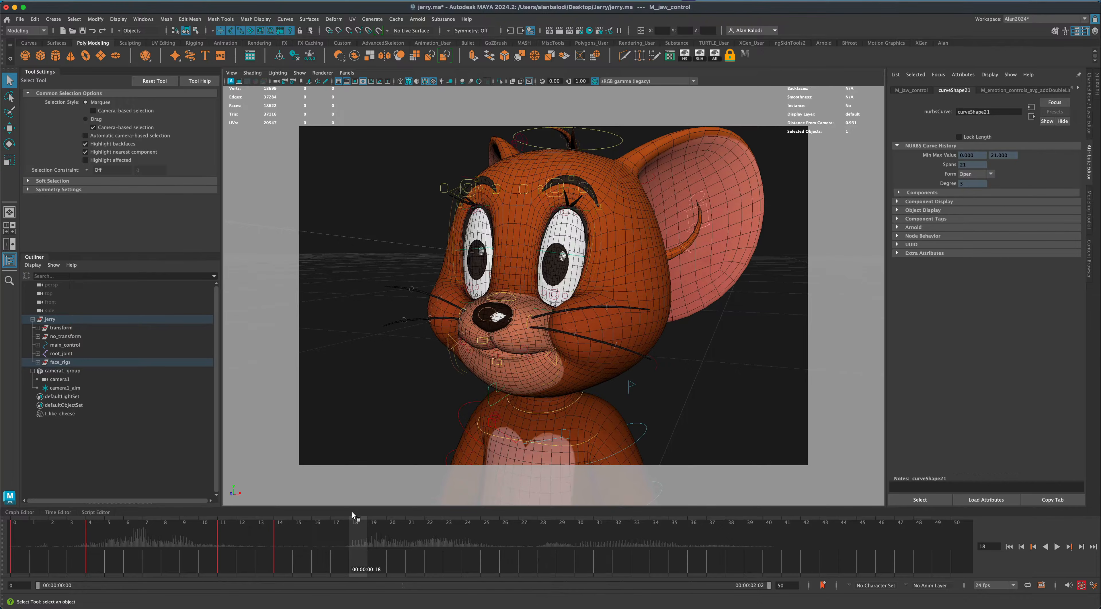
drag(358, 538, 394, 539)
key(s)
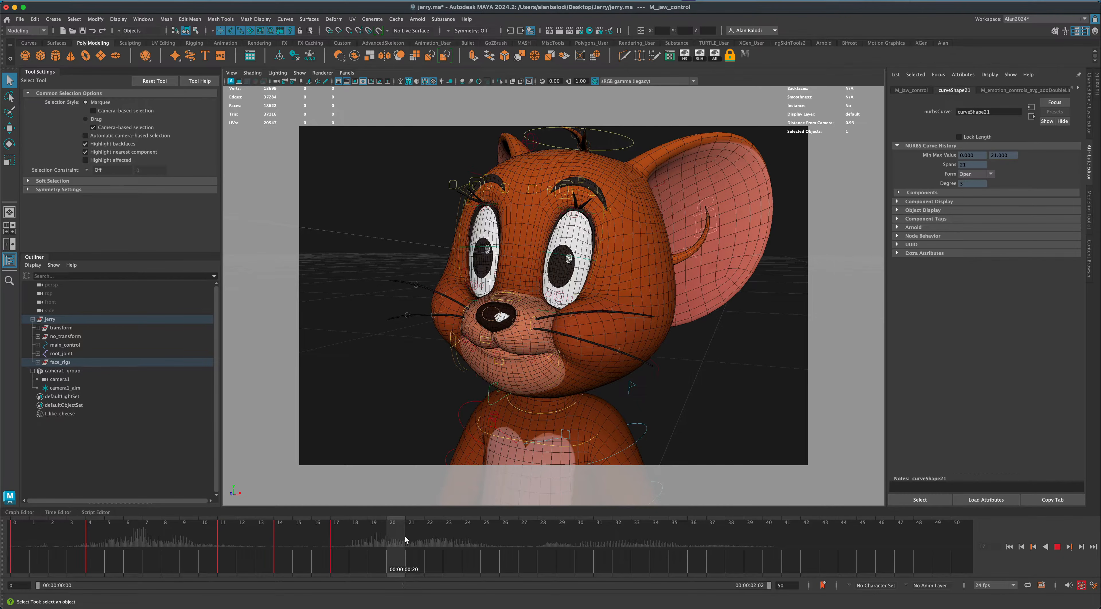
Rotate the jaw control open about 12.7 degrees in X at frame 20, and scrub frames 17 to 21 to check it
key(s)
key(e)
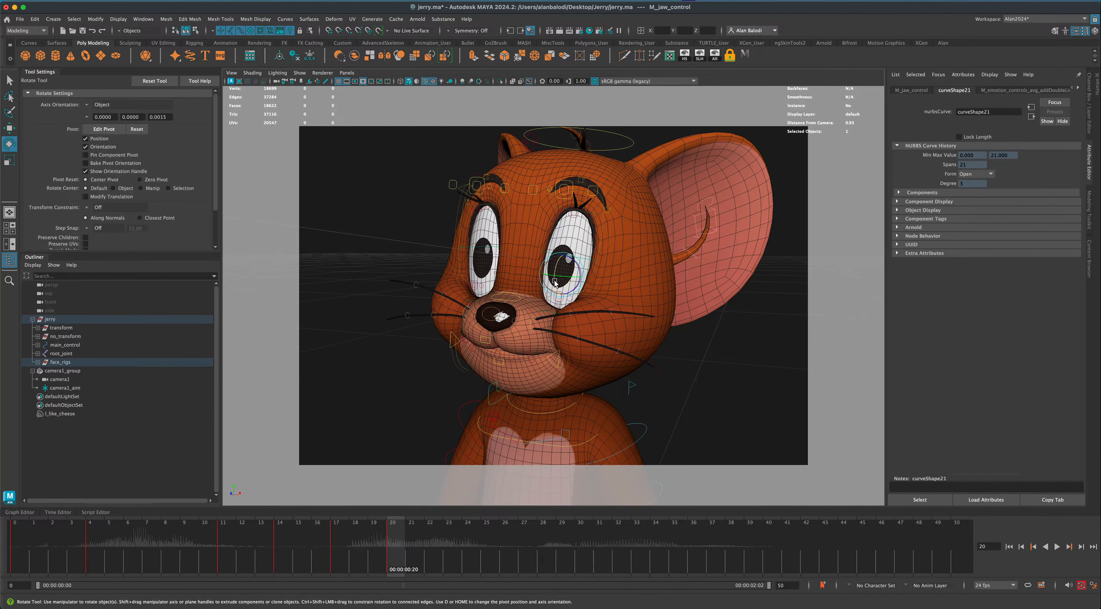
drag(554, 283, 553, 286)
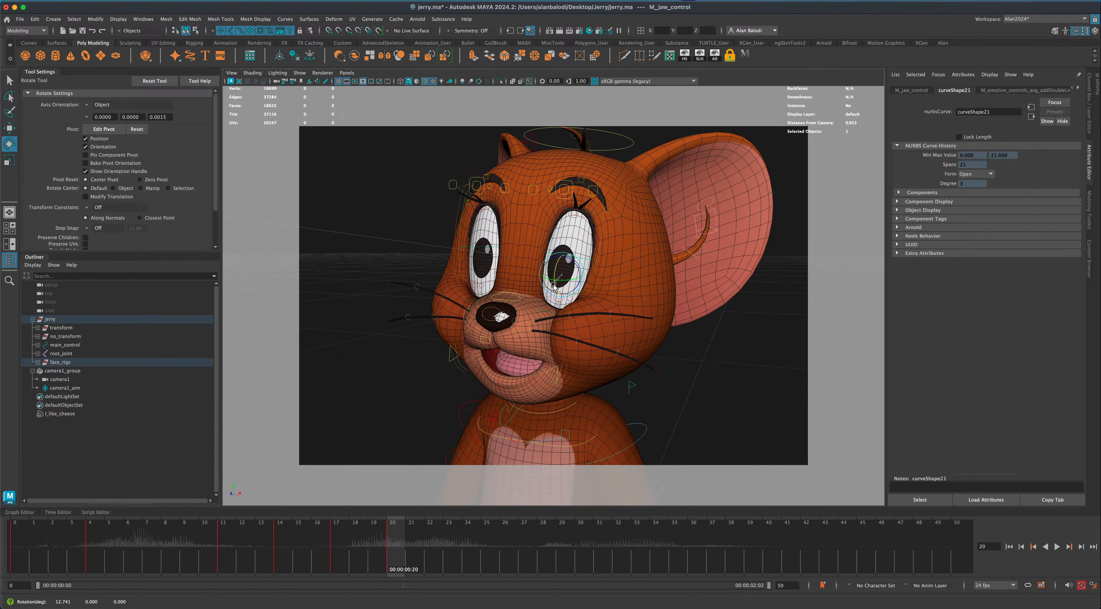
drag(394, 533, 334, 531)
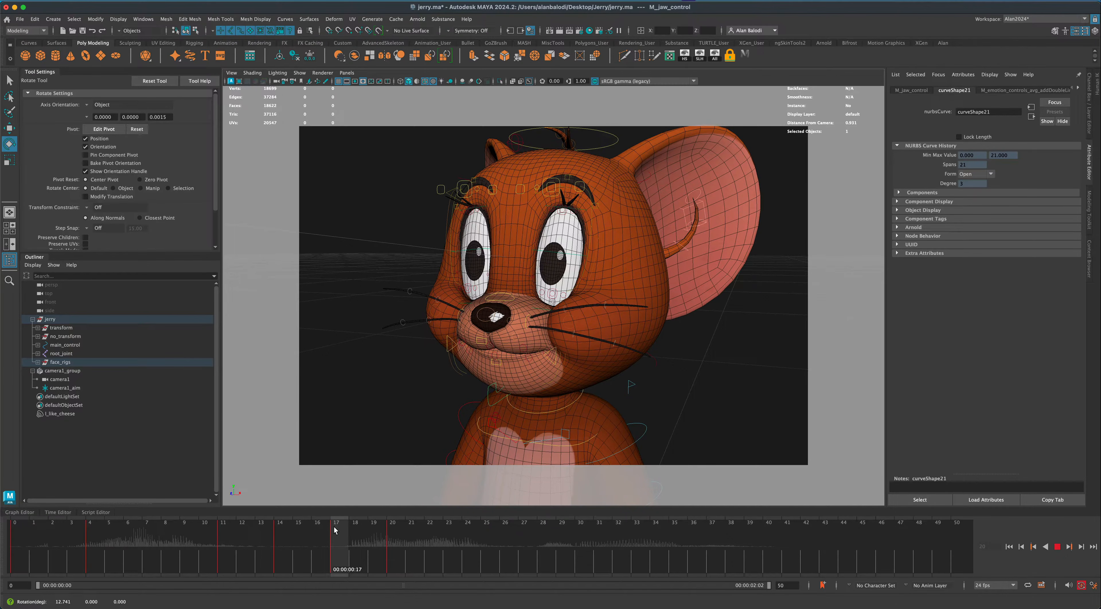
drag(335, 531, 413, 533)
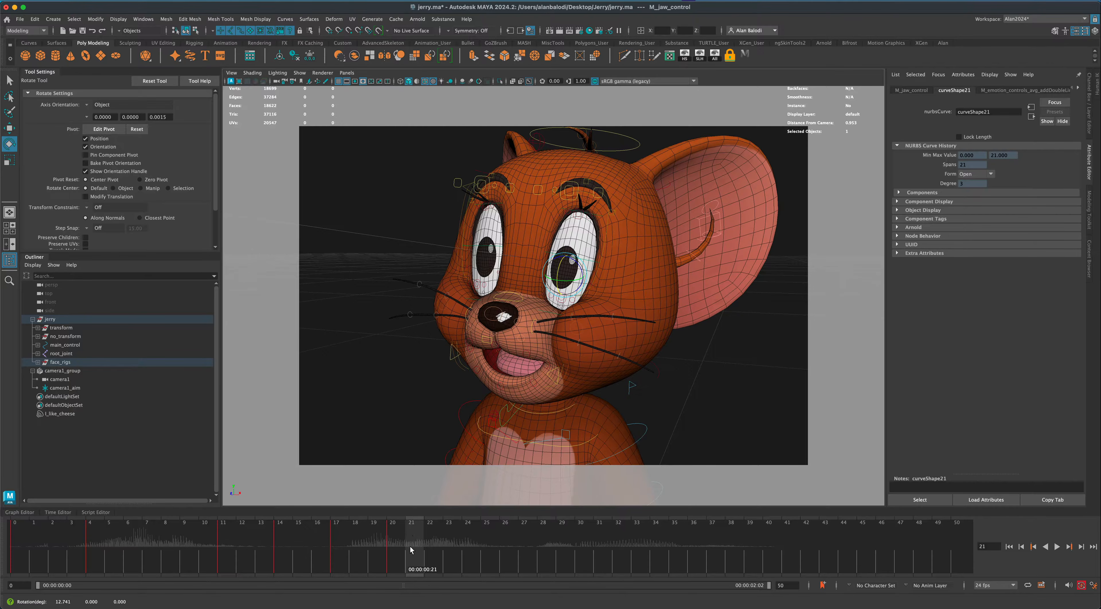
Key the jaw control at frame 21 and rotate it partly closed to about 8.5 degrees in X
key(s)
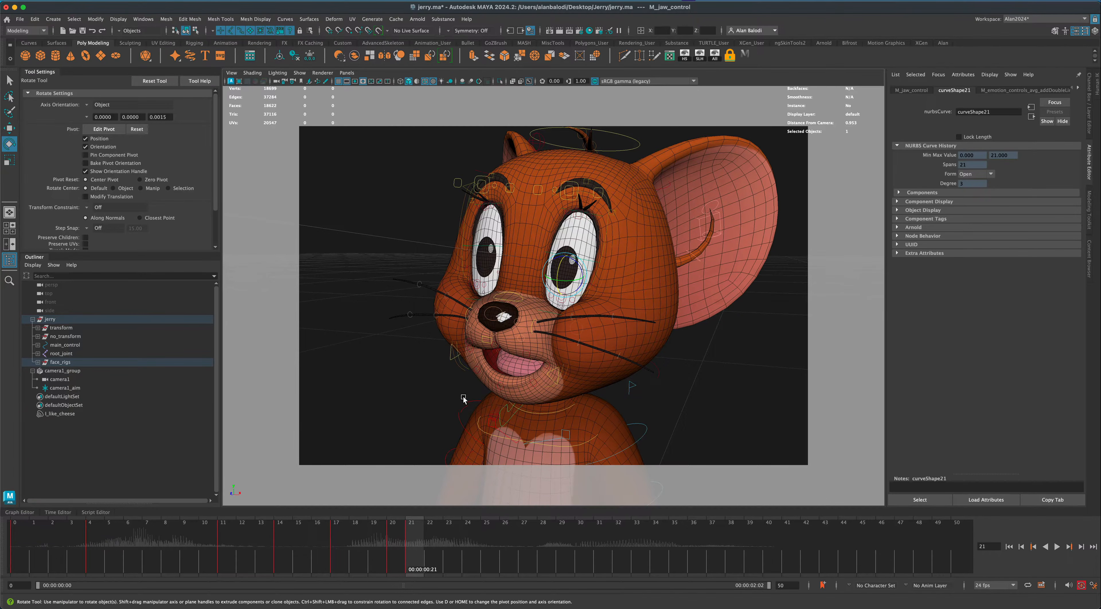
key(e)
drag(554, 293, 558, 285)
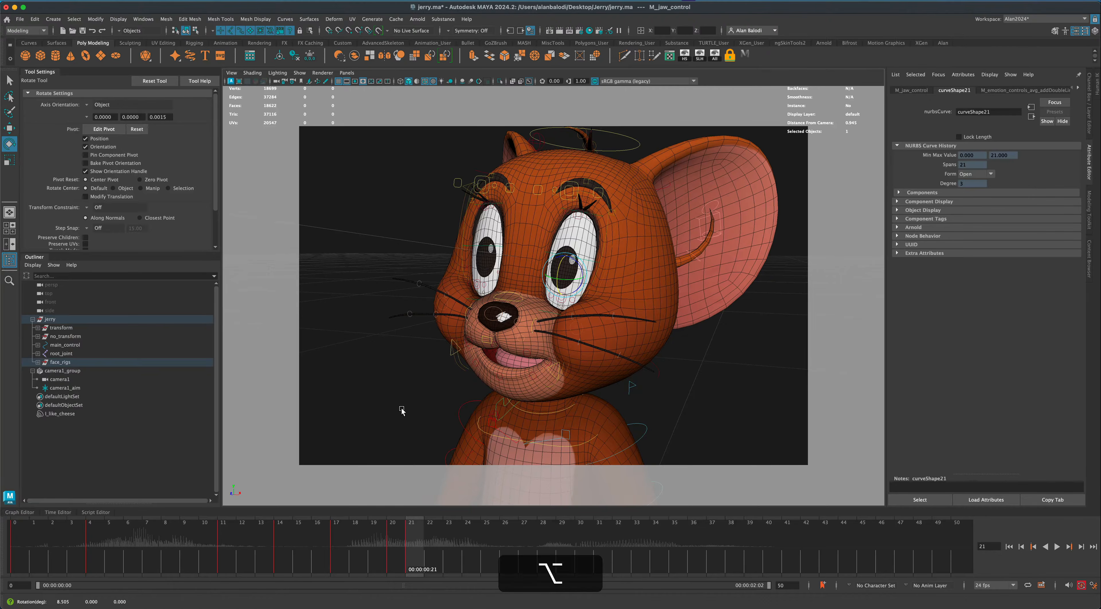
Turn off auto keyframing, try raising the throat control along Y at frame 21, and undo that move
alt+drag(405, 409, 407, 406)
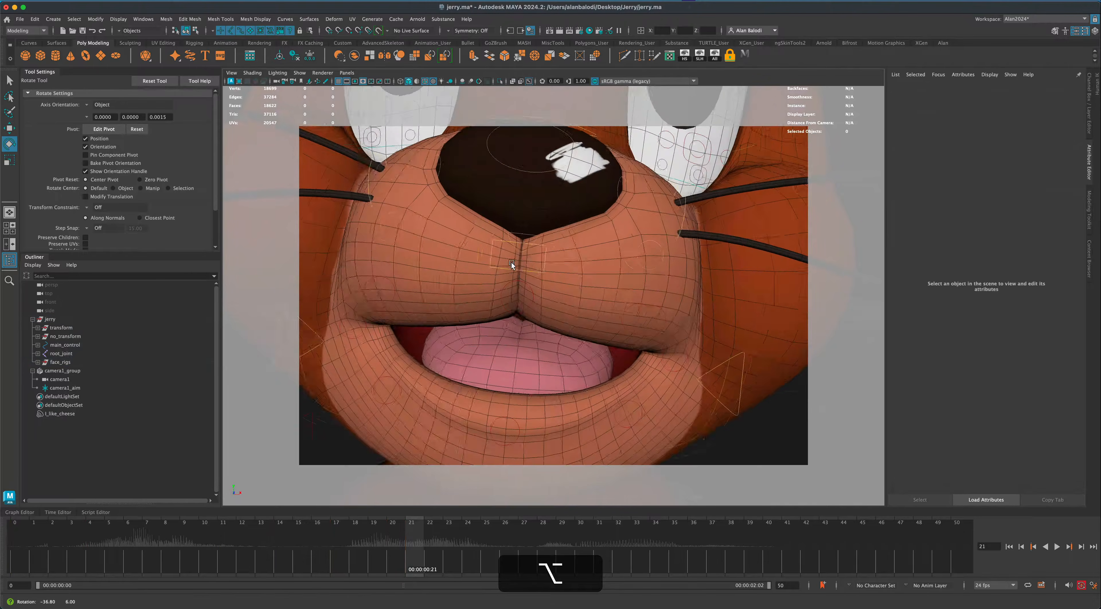
alt+drag(511, 262, 514, 260)
scroll(514, 259, down, 2)
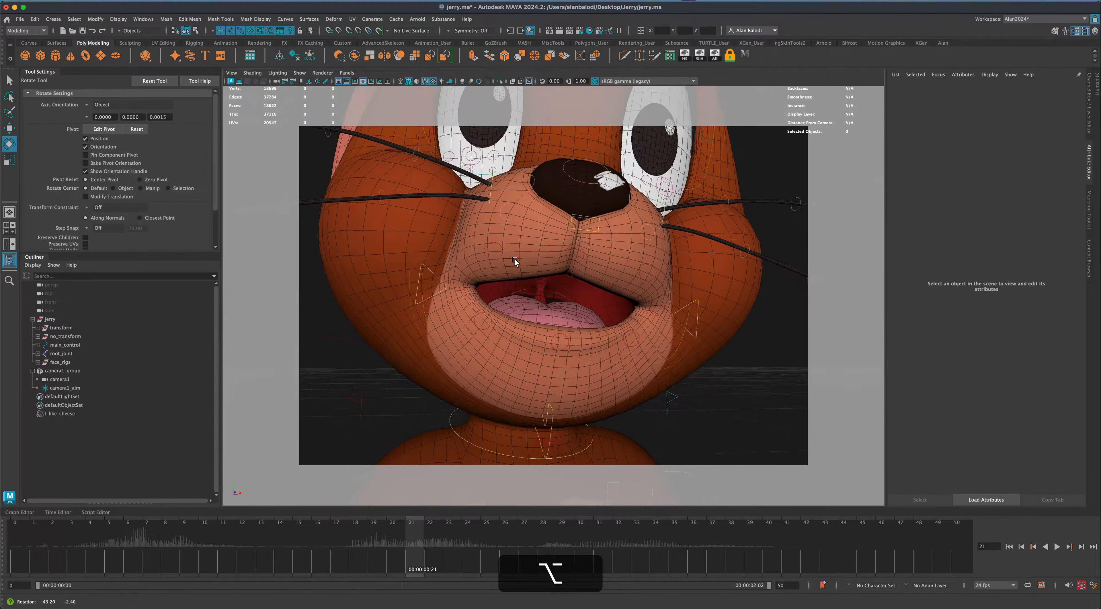
click(563, 299)
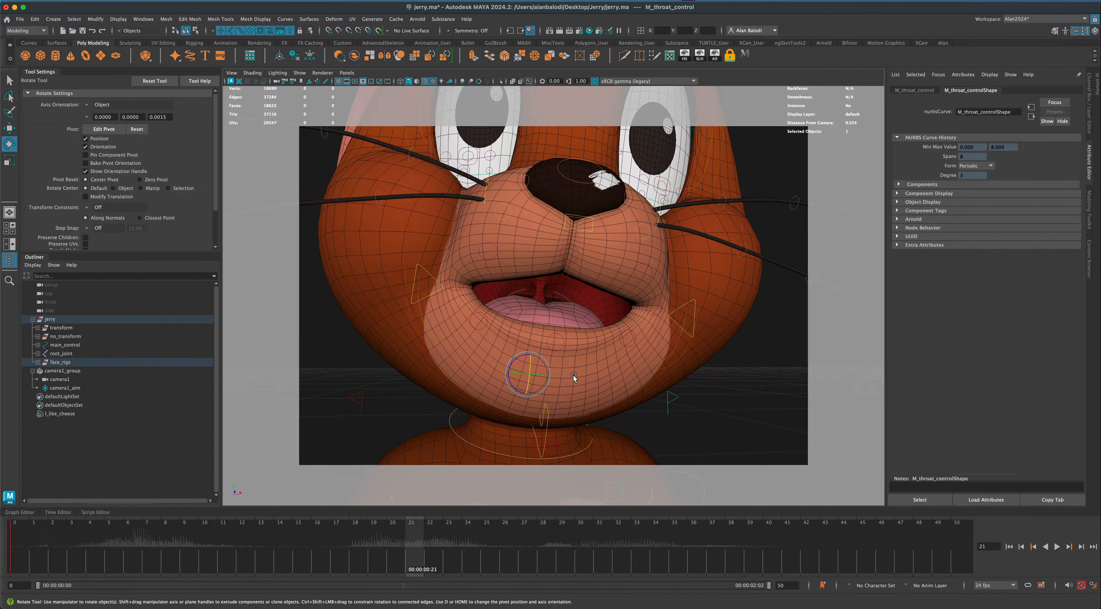
key(w)
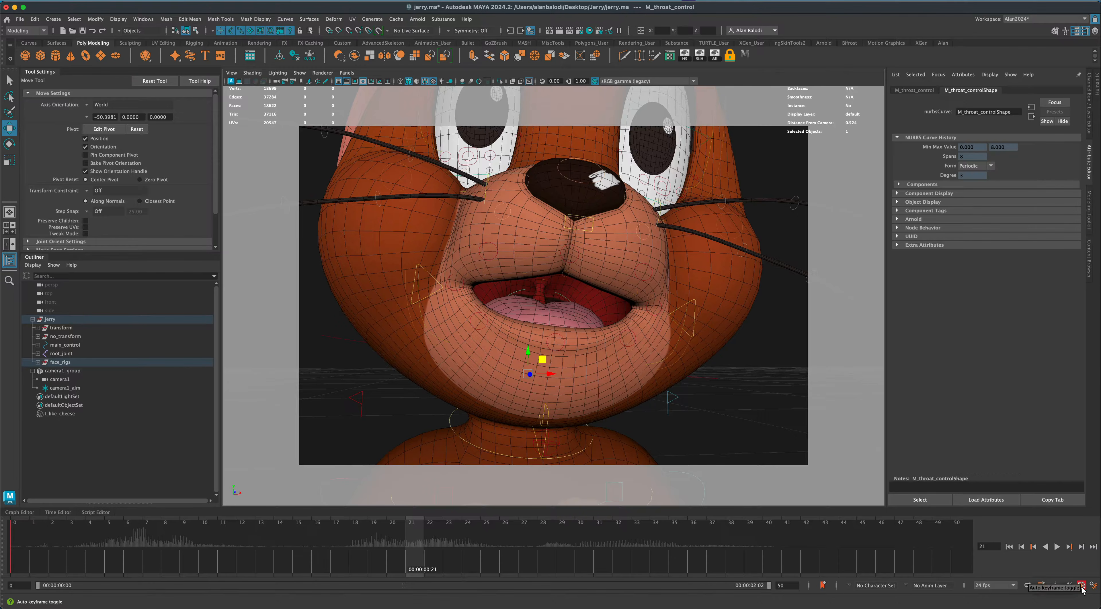
click(1081, 586)
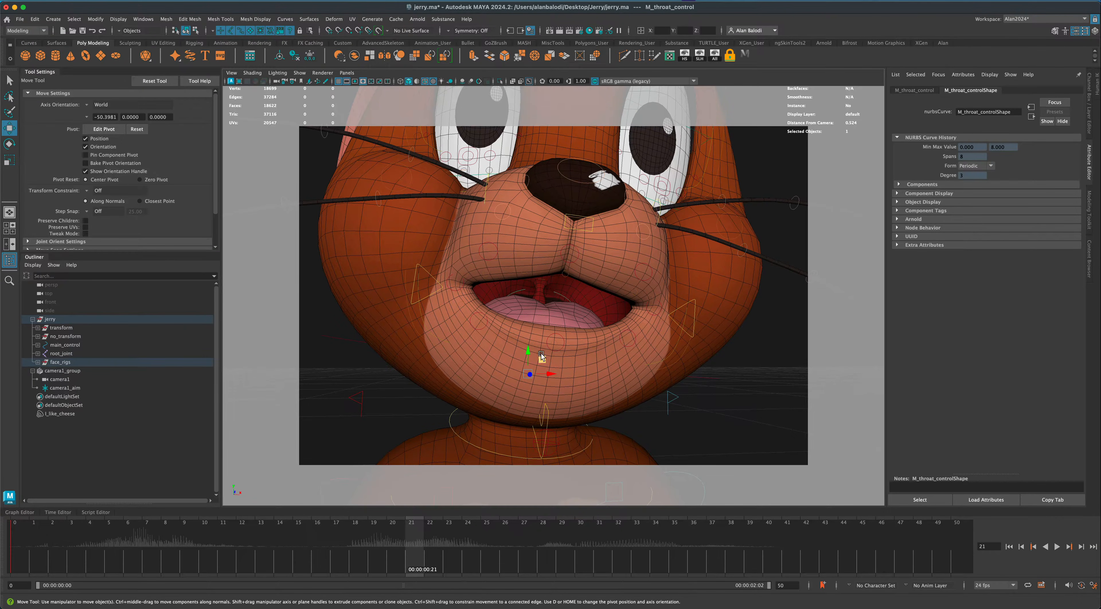
mouse_move(528, 352)
mouse_down()
mouse_move(528, 339)
mouse_move(528, 356)
mouse_move(542, 347)
mouse_up()
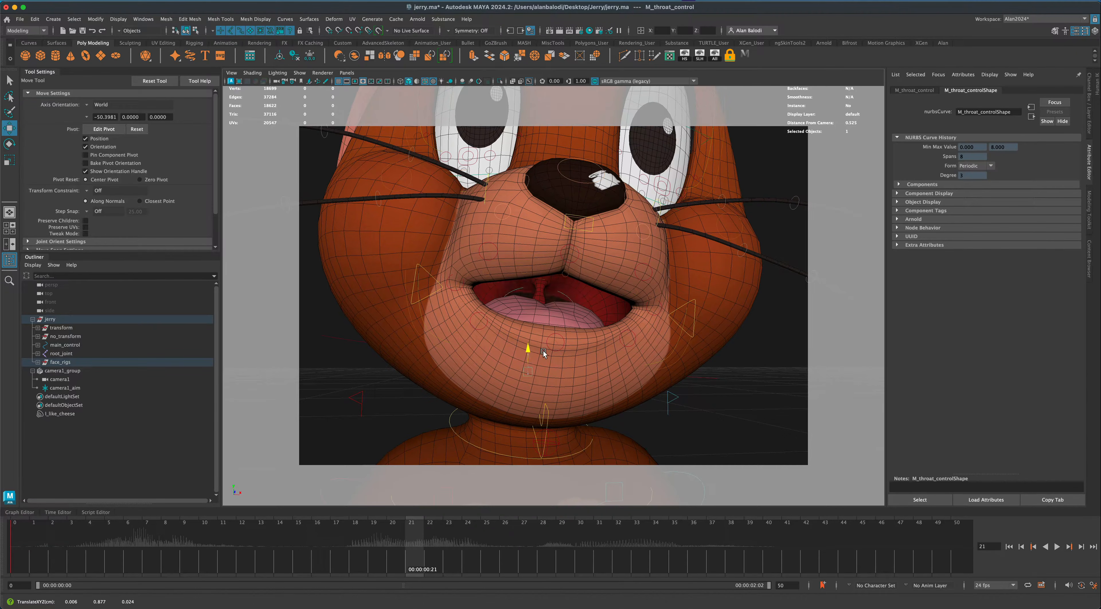
key(super+z)
Show the mouth interior in X-ray, select the first tongue control, try moving it up, and undo that move
click(512, 81)
alt+drag(561, 312, 511, 308)
click(474, 390)
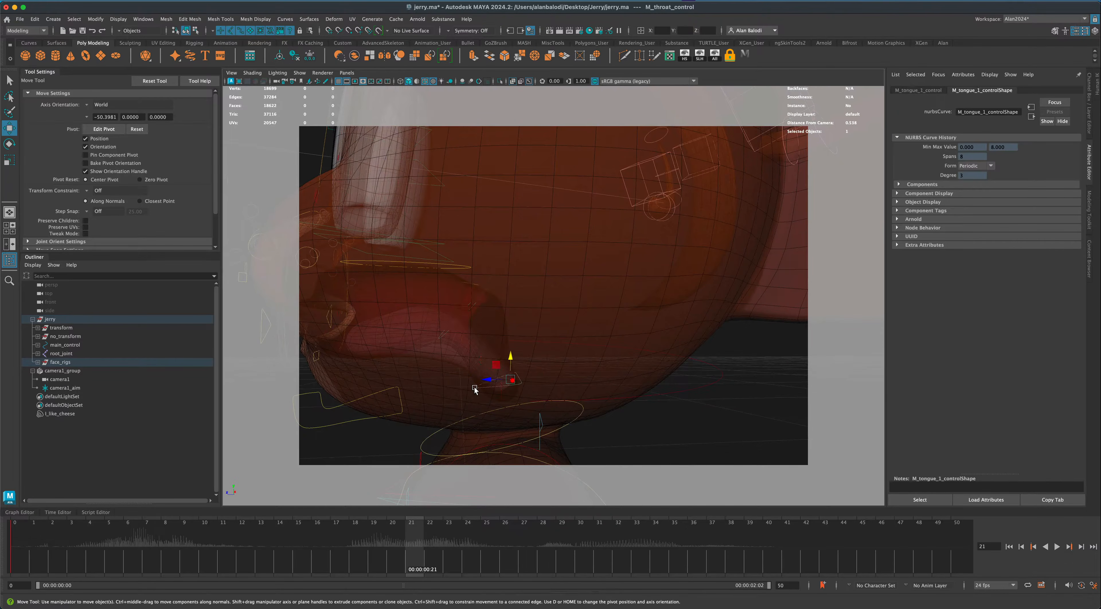
drag(495, 366, 500, 336)
key(super+z)
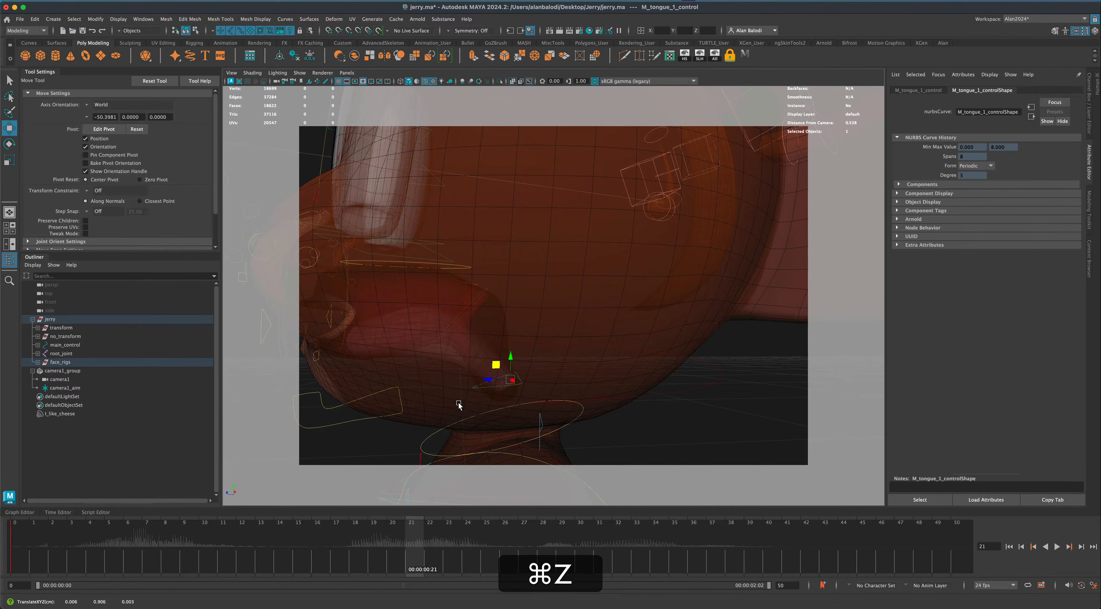
Turn X-ray off and auto keyframing back on, and set a key for the first tongue control at frame 20
alt+drag(459, 405, 553, 383)
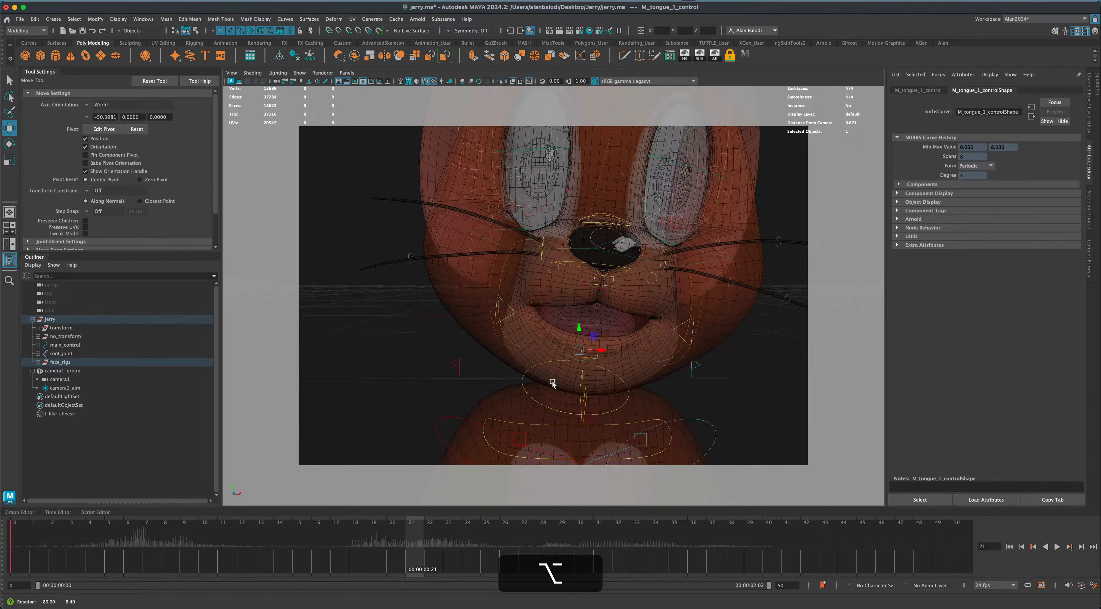
click(512, 81)
mouse_move(549, 247)
alt+mouse_down()
mouse_move(529, 248)
mouse_move(546, 247)
alt+mouse_up()
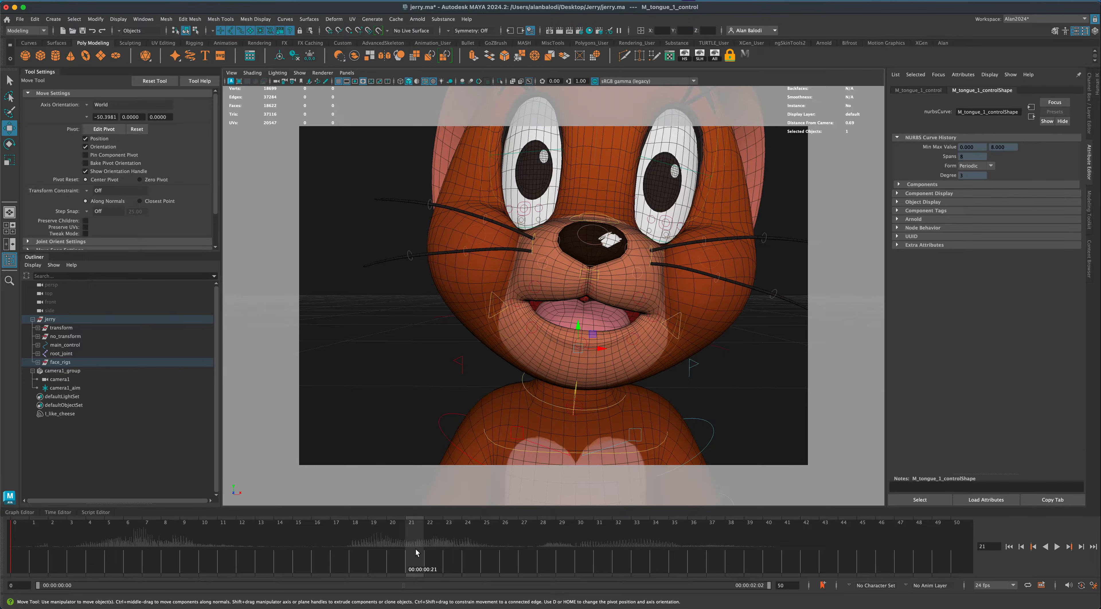
click(1080, 586)
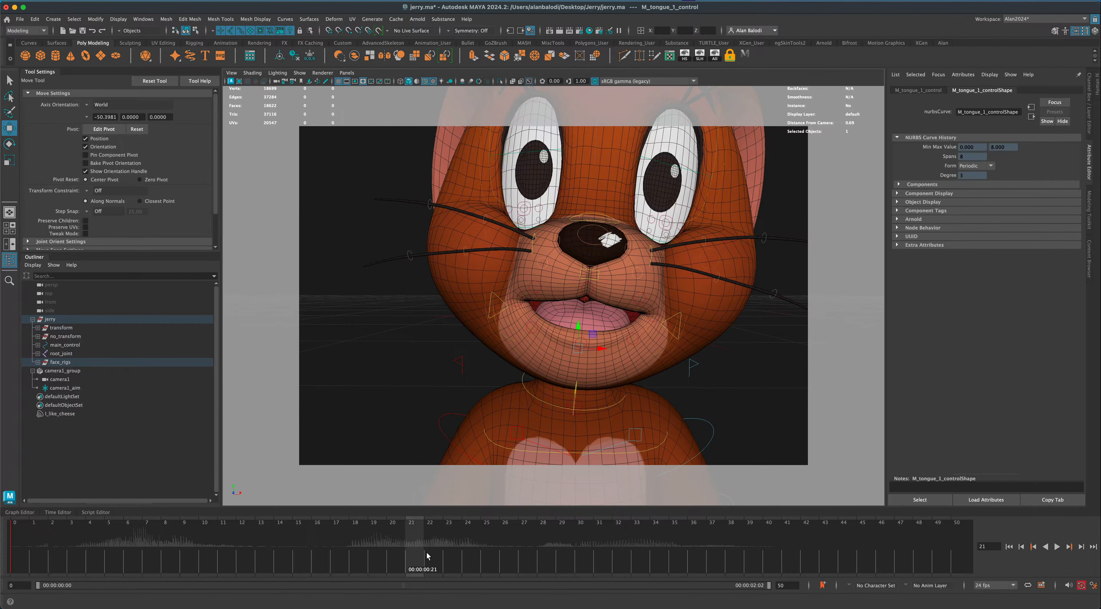
mouse_move(414, 552)
mouse_down()
mouse_move(302, 544)
mouse_move(393, 561)
mouse_up()
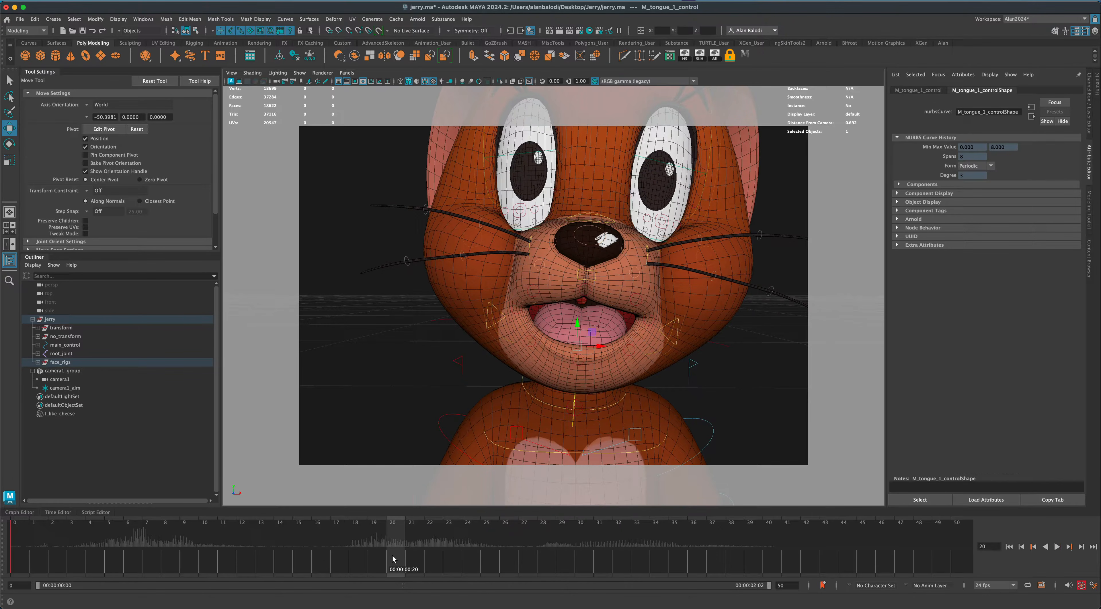
key(s)
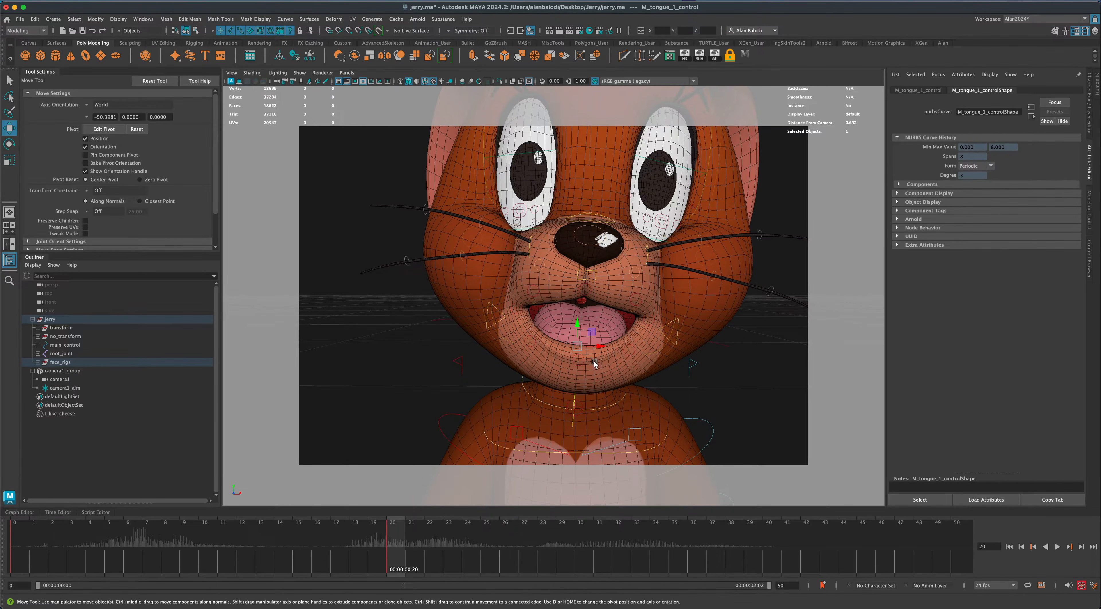
Check the tongue in X-ray, play the audio onward from frame 20, and key the tongue control at frame 25
key(alt+x)
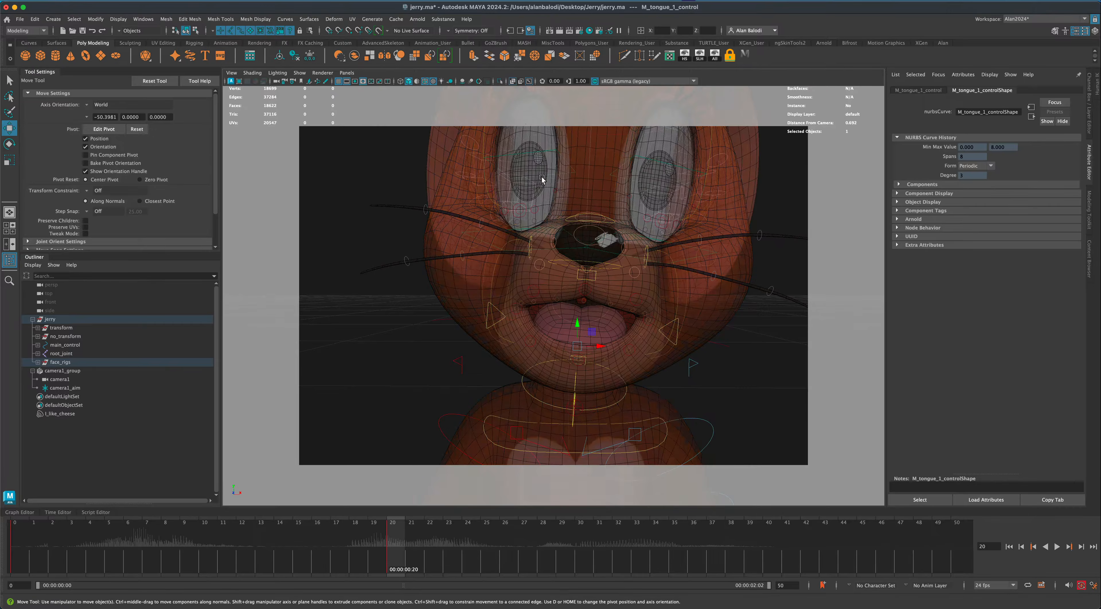
mouse_move(609, 312)
alt+mouse_down()
mouse_move(564, 260)
mouse_move(583, 330)
mouse_move(575, 362)
alt+mouse_up()
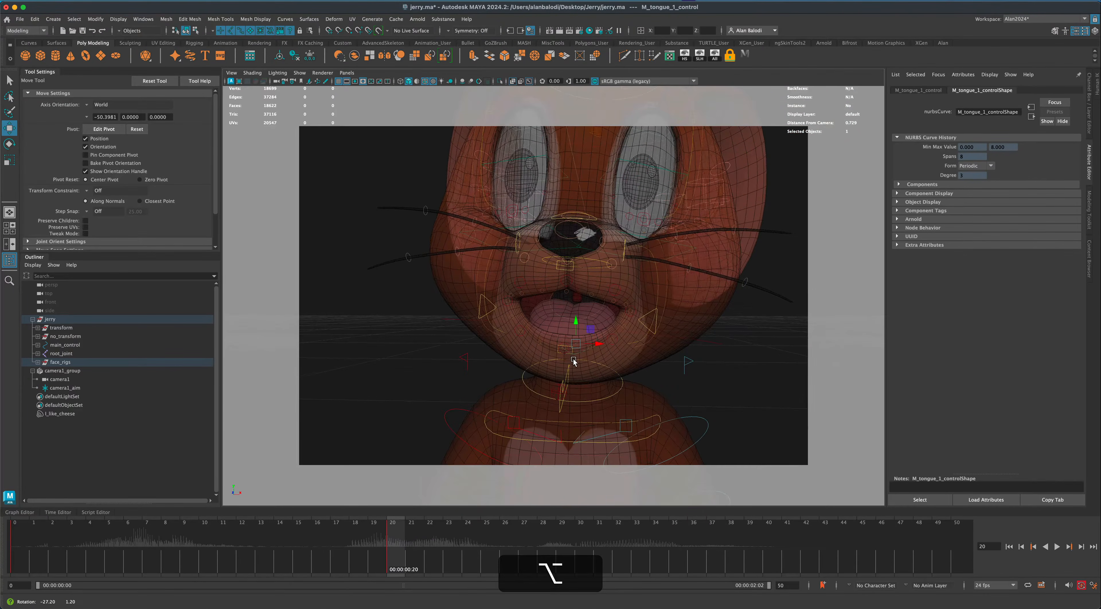
click(512, 82)
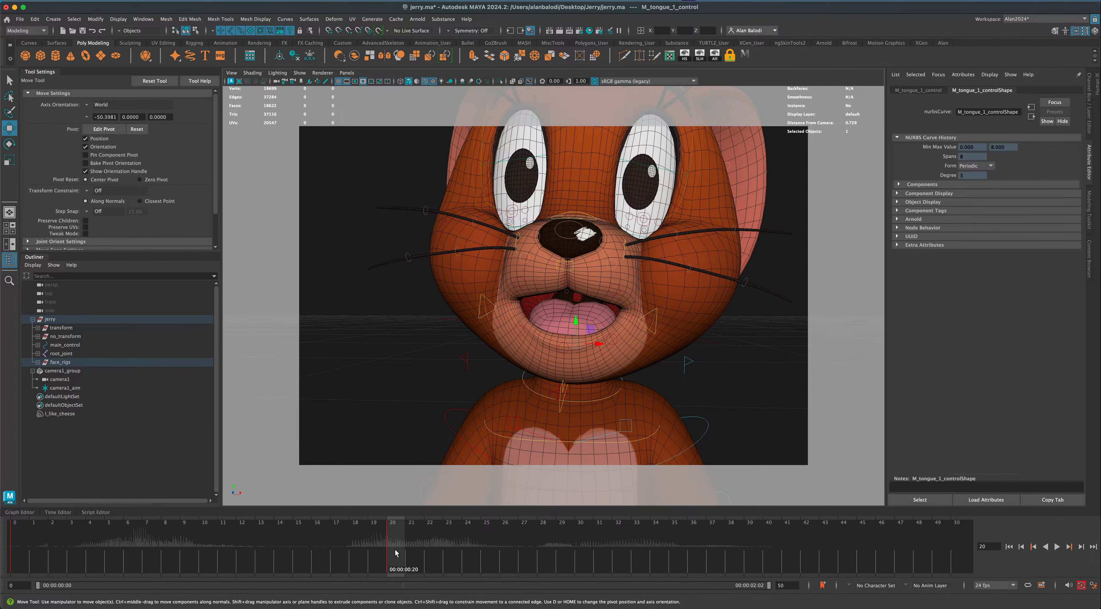
key(alt+v)
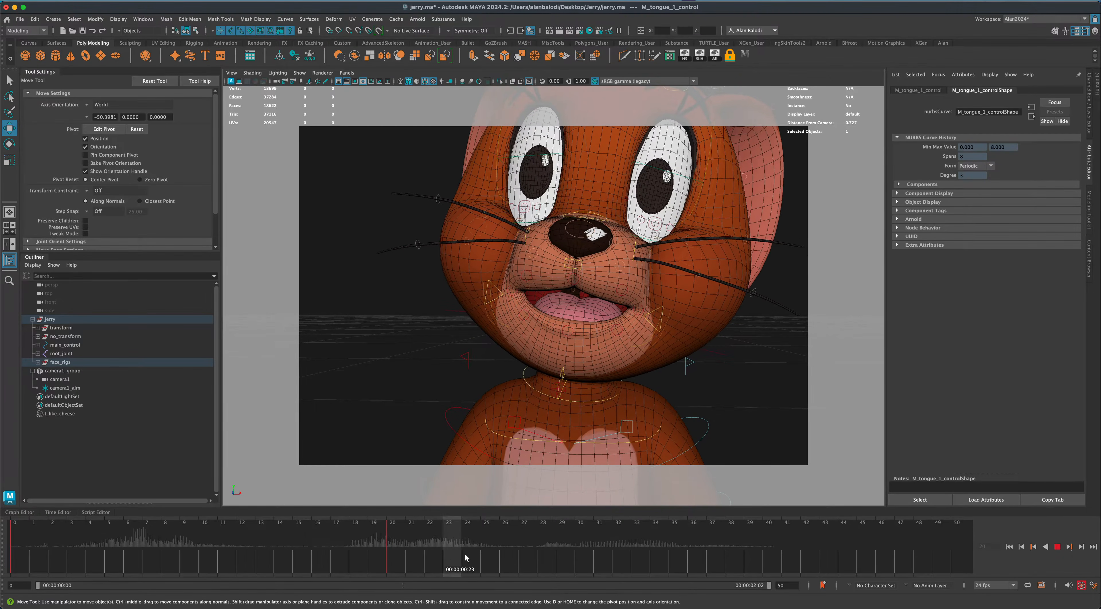
click(488, 555)
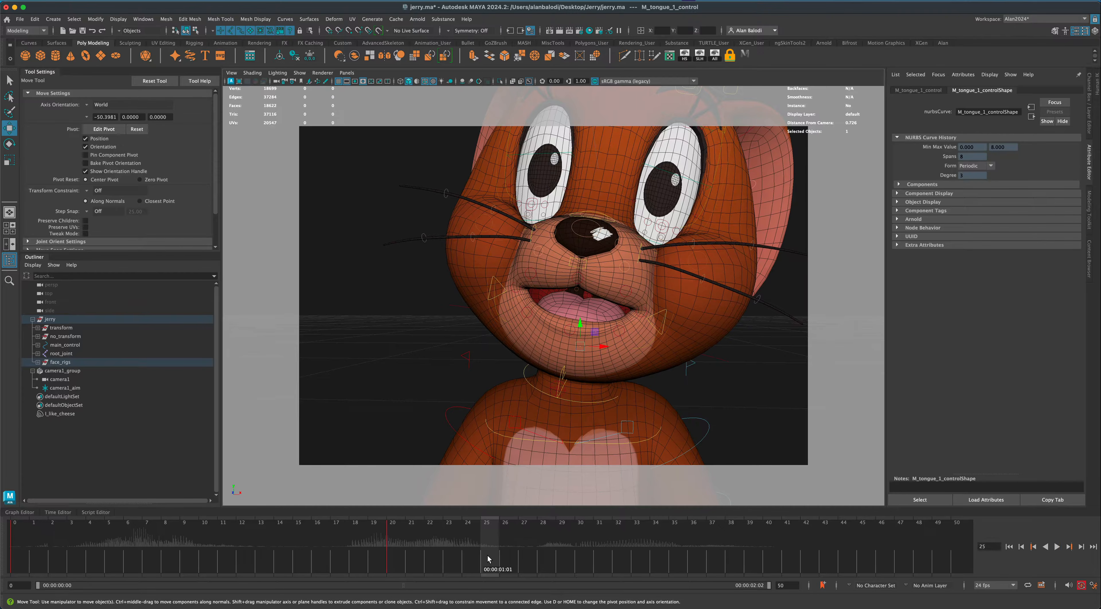
key(s)
key(alt+v)
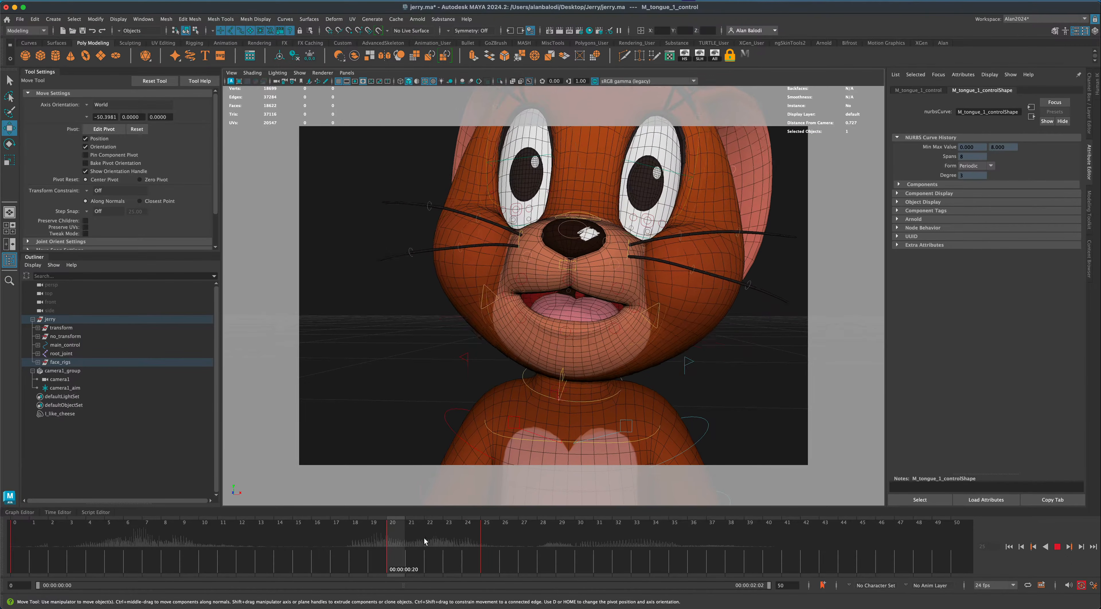
Key the tongue control at frame 22, raise the tongue there, and play the animation, stopping at frame 26
click(436, 541)
key(s)
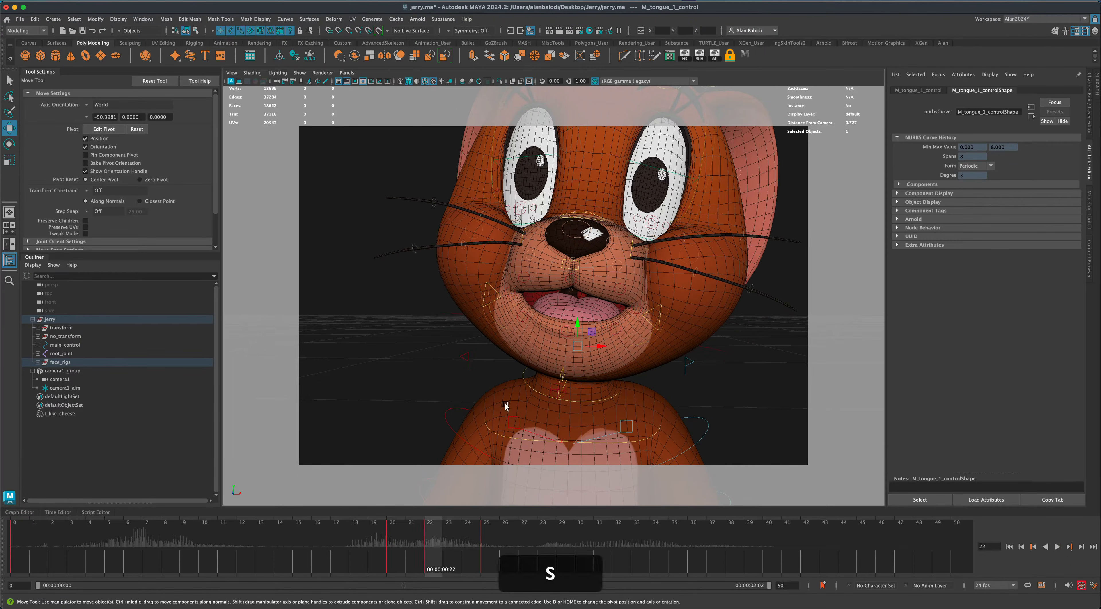
alt+drag(570, 376, 561, 326)
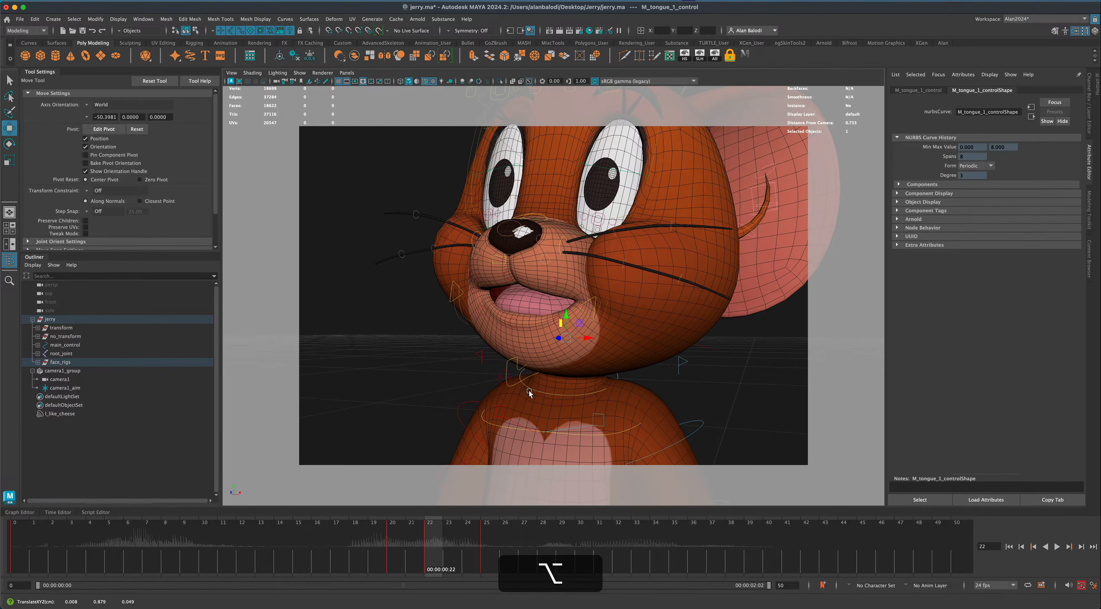
alt+drag(528, 390, 534, 419)
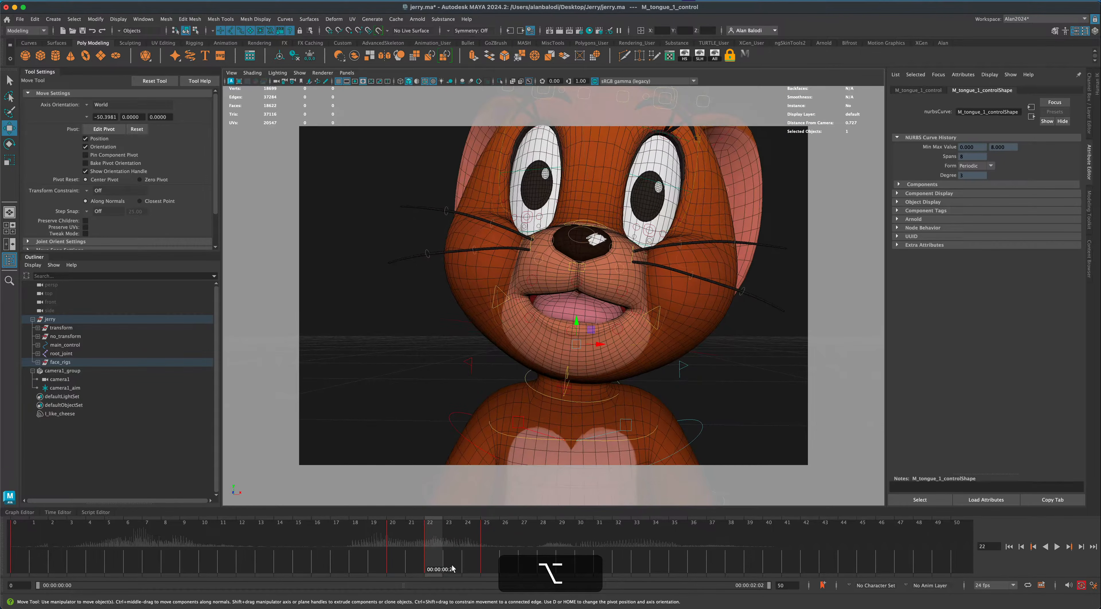
key(alt+v)
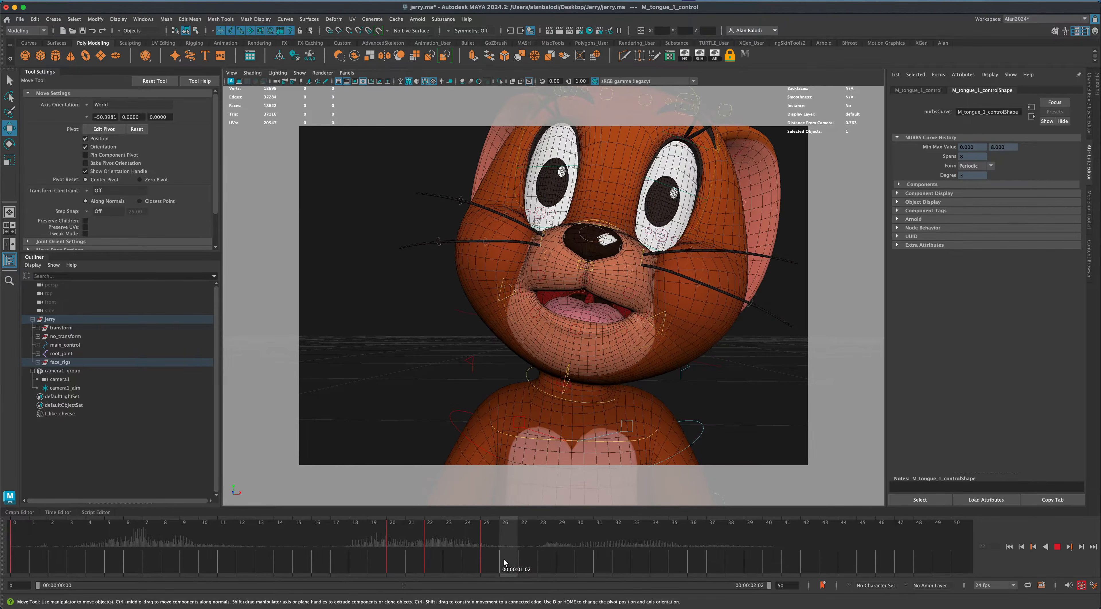
click(504, 563)
Copy the closed-mouth keys of both emotion controls and the jaw control from frame 0 and paste them at frame 25
click(512, 295)
shift+click(654, 328)
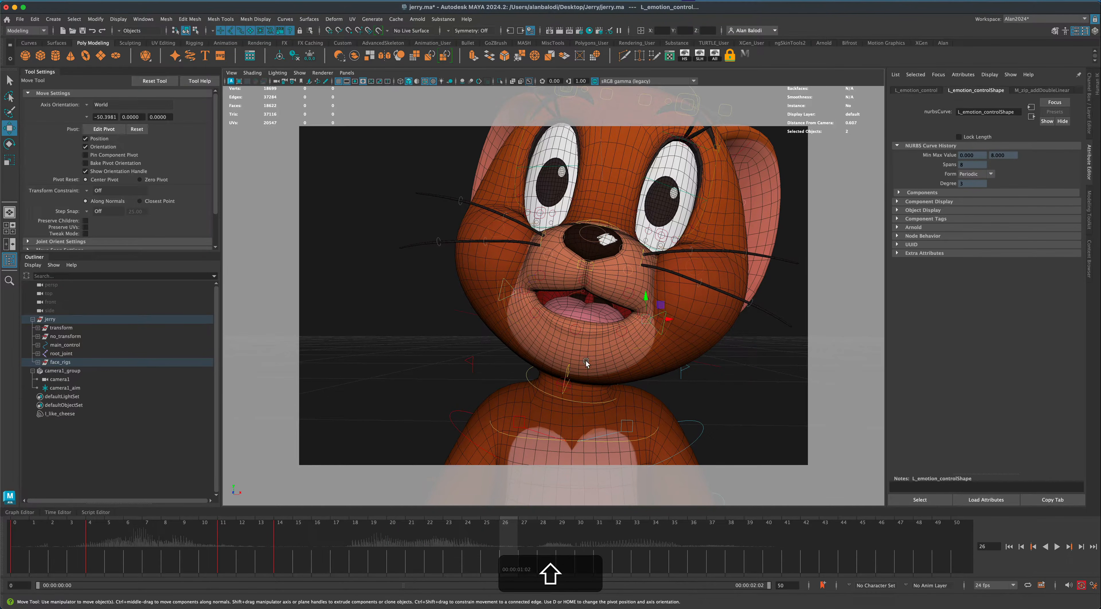
shift+click(569, 368)
alt+shift+drag(465, 383, 450, 386)
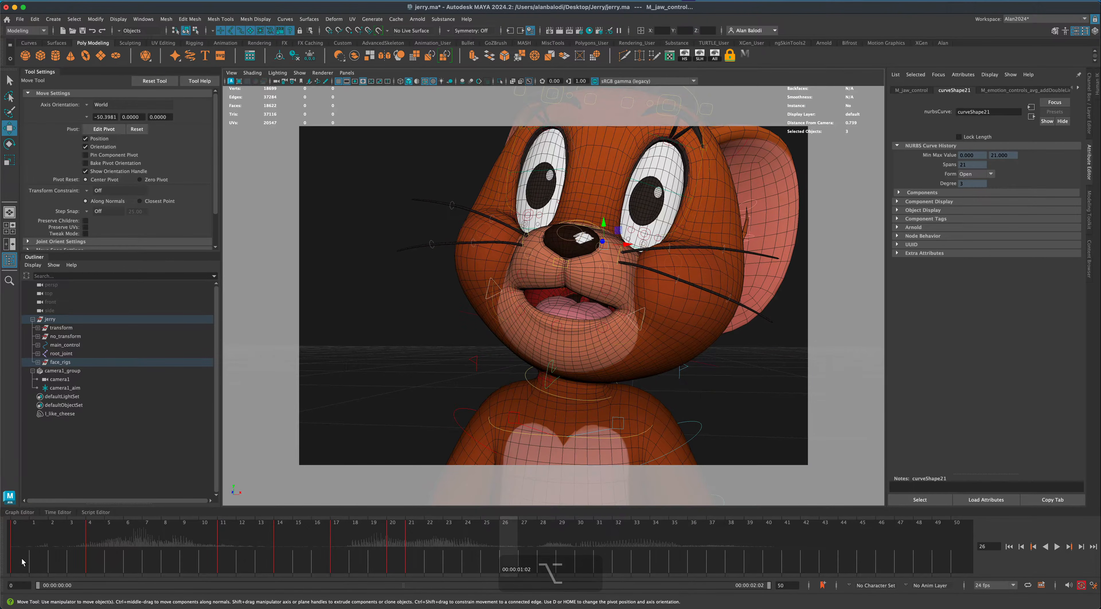
click(24, 563)
right_click(23, 554)
click(61, 393)
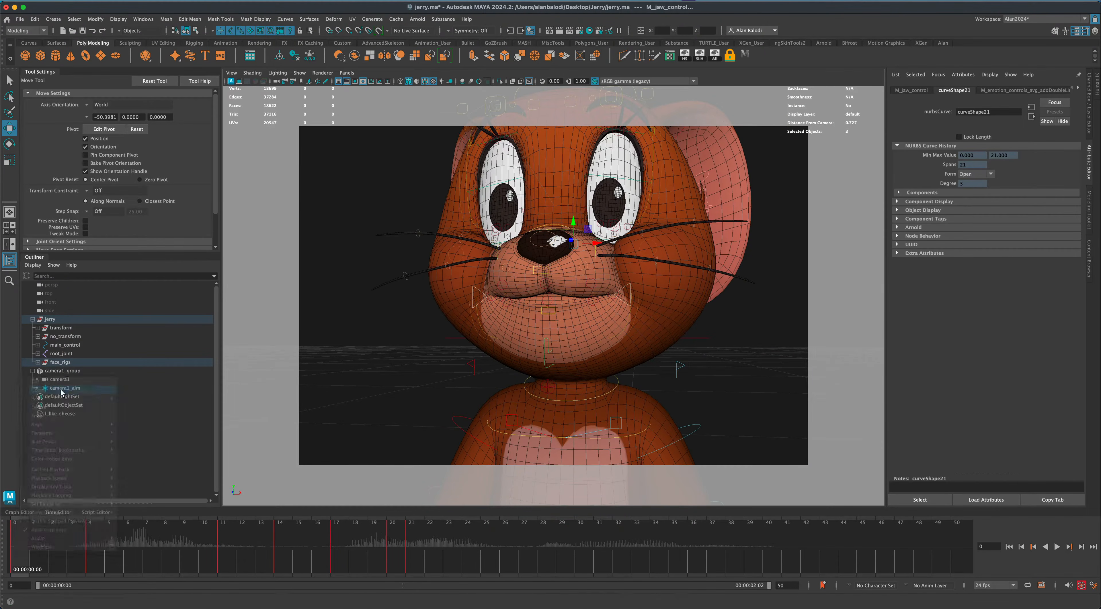
click(488, 557)
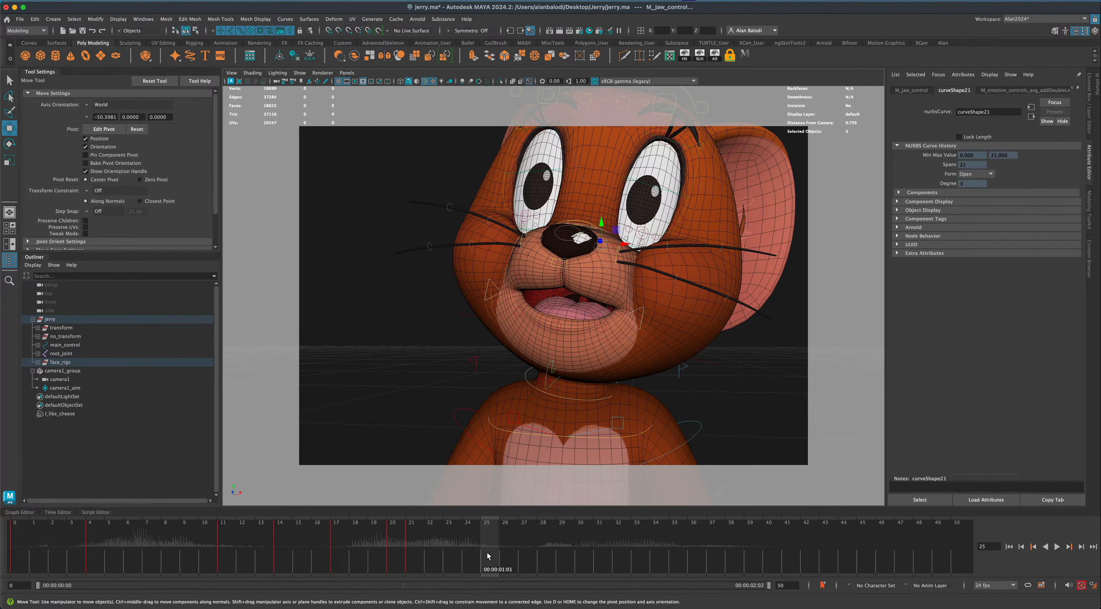
right_click(488, 557)
mouse_move(546, 402)
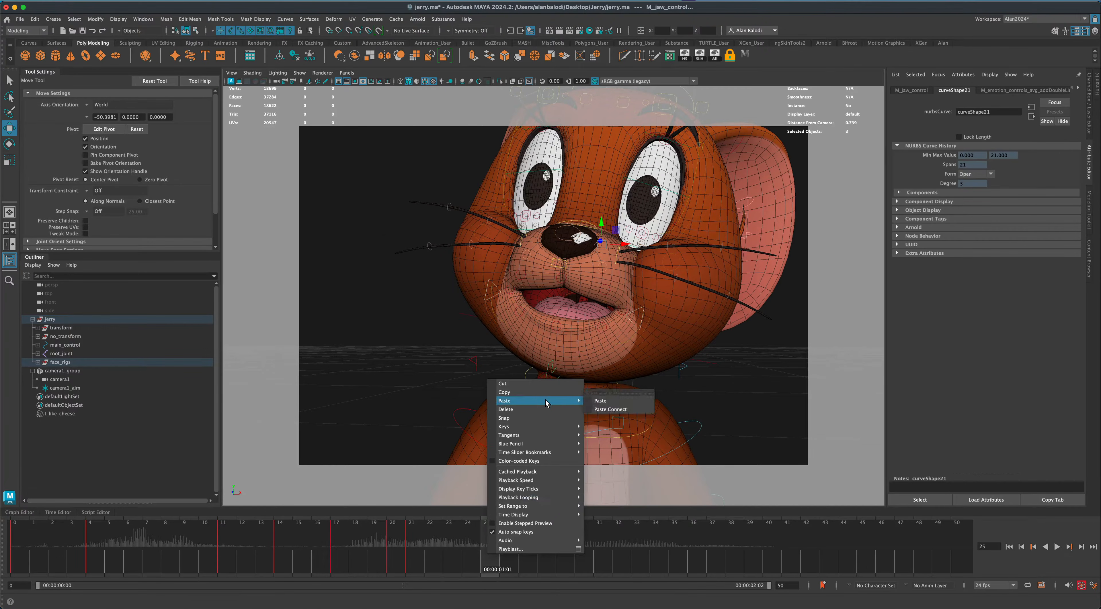
click(599, 401)
Play the animation with sound to check the mouth closing, inspect the pose at frame 25, and stop playback
key(alt+v)
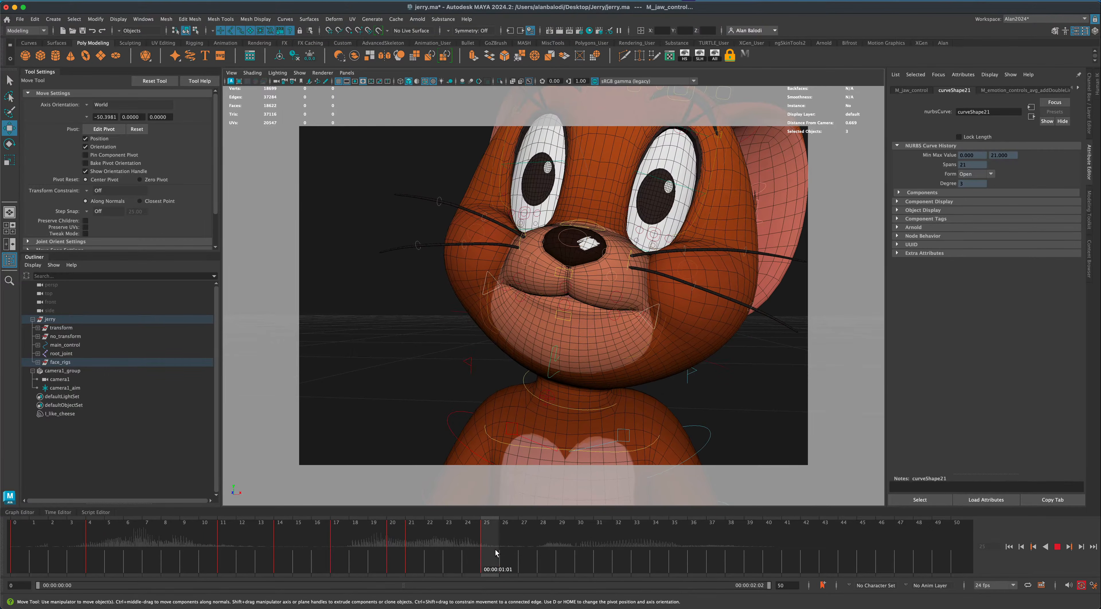
key(alt+v)
alt+drag(413, 380, 491, 483)
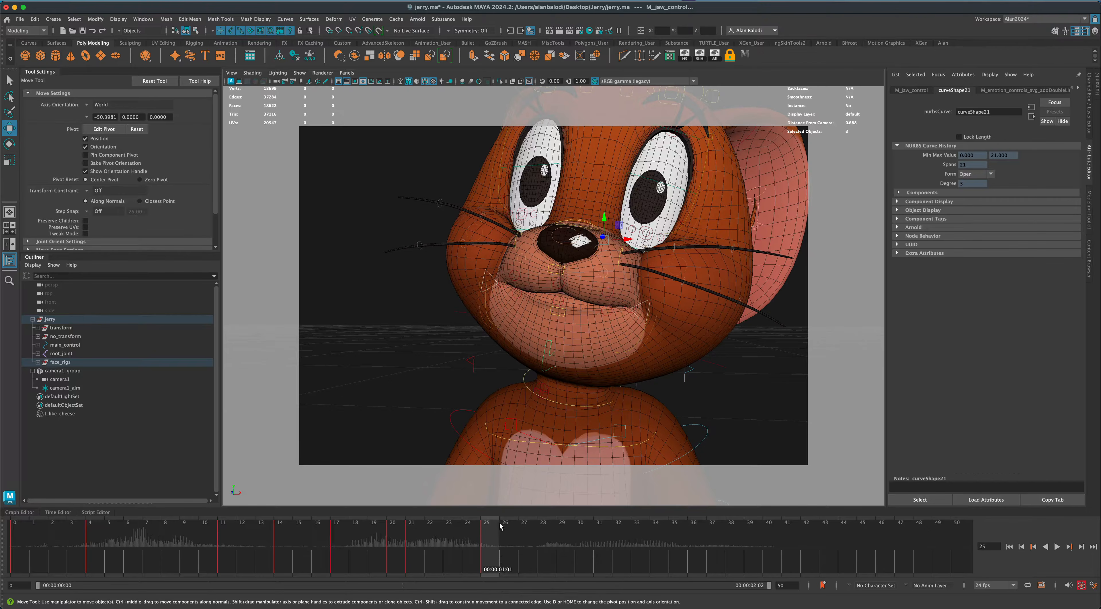
alt+drag(504, 446, 495, 380)
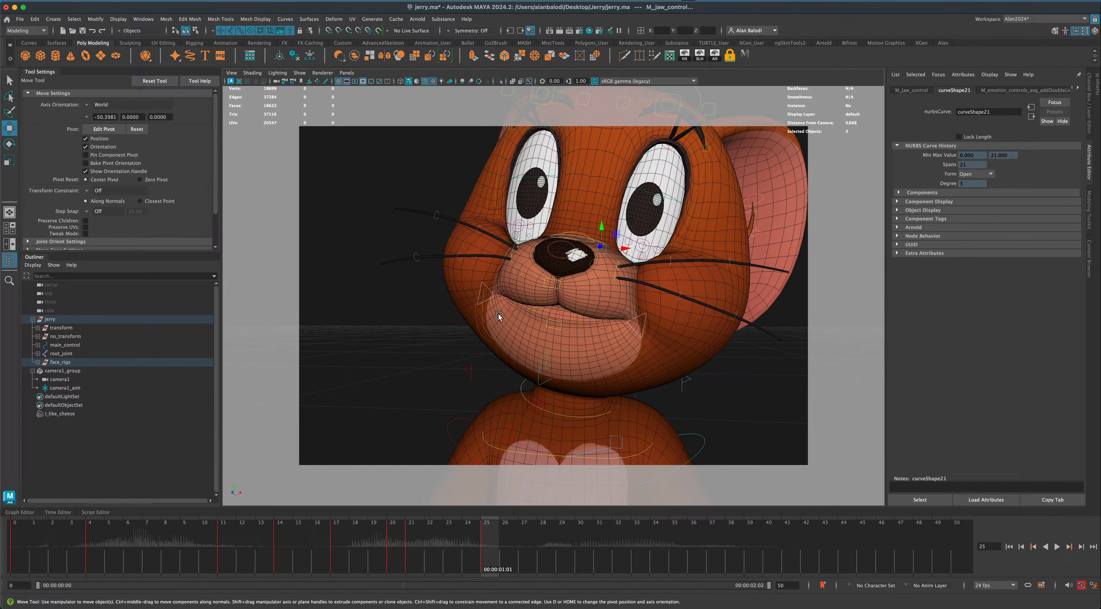
key(alt+v)
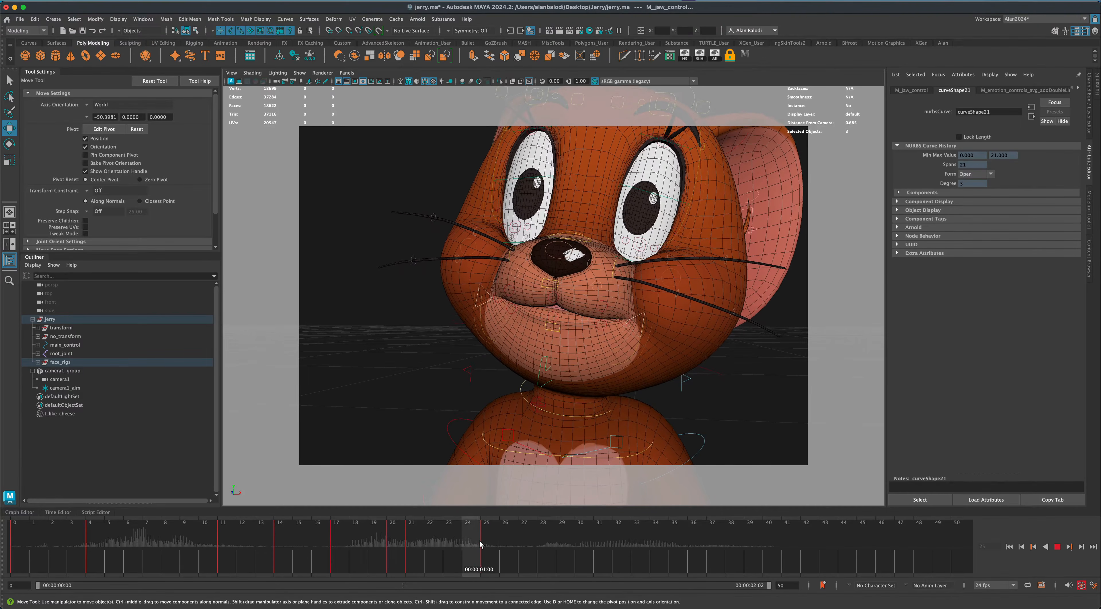
key(Escape)
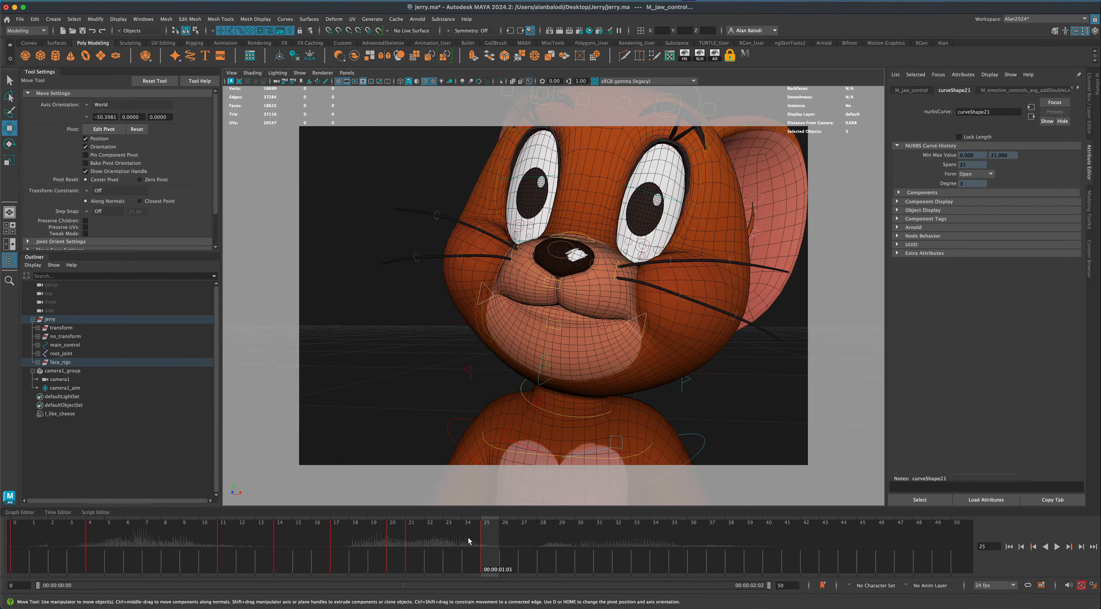
Play the animation with sound from frame 0 to review the lip-sync keyed so far, and stop playback
drag(495, 519, 17, 524)
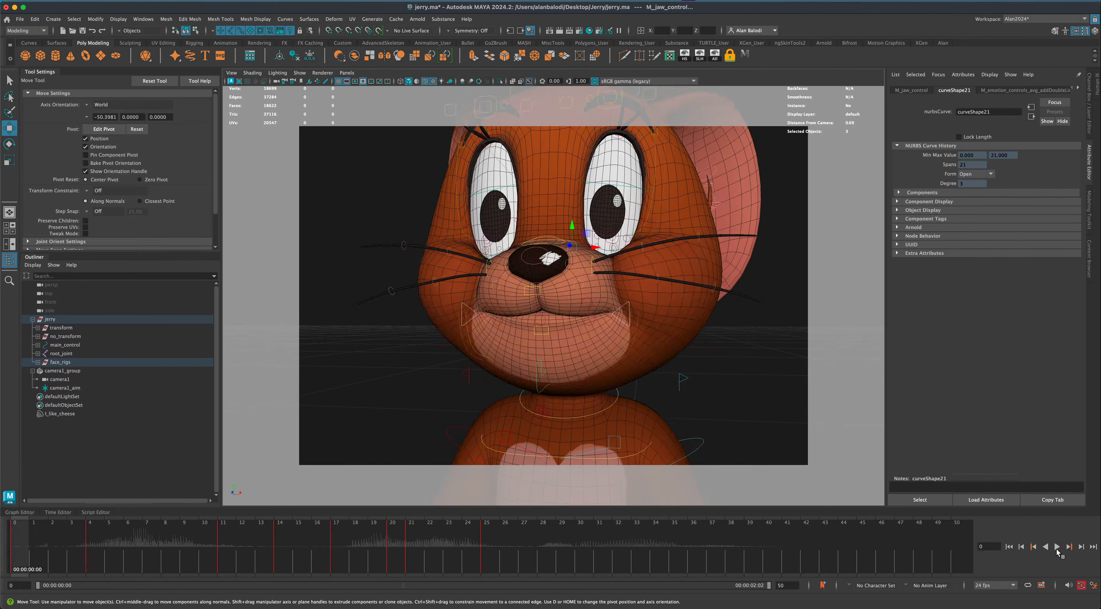
click(1057, 547)
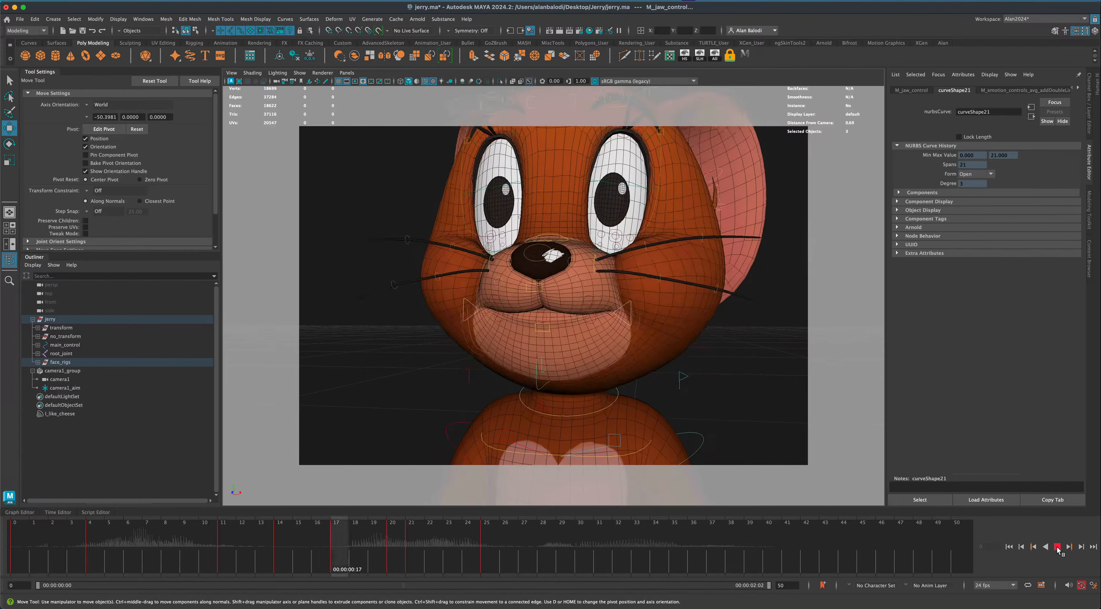
click(551, 546)
key(alt+v)
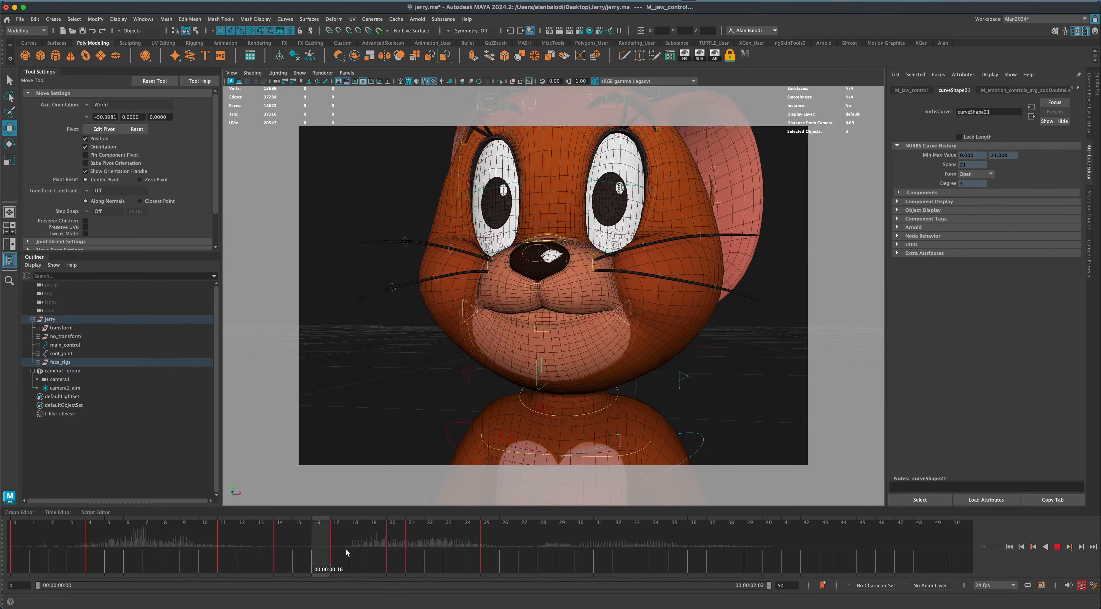
At frame 28, move the lower lip base control down to part the lips
drag(522, 555, 541, 566)
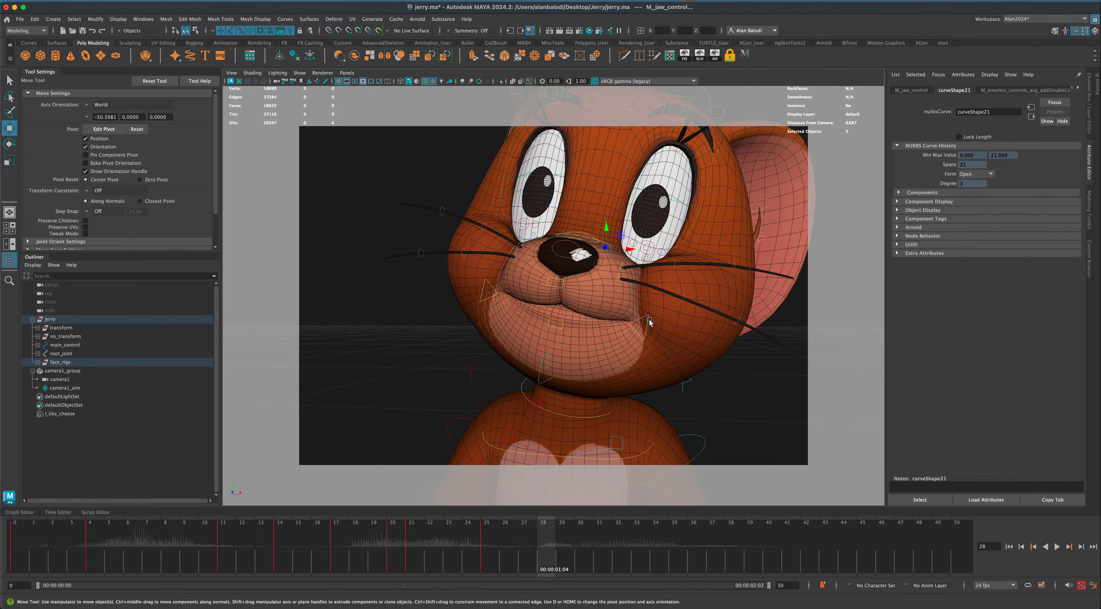
click(644, 328)
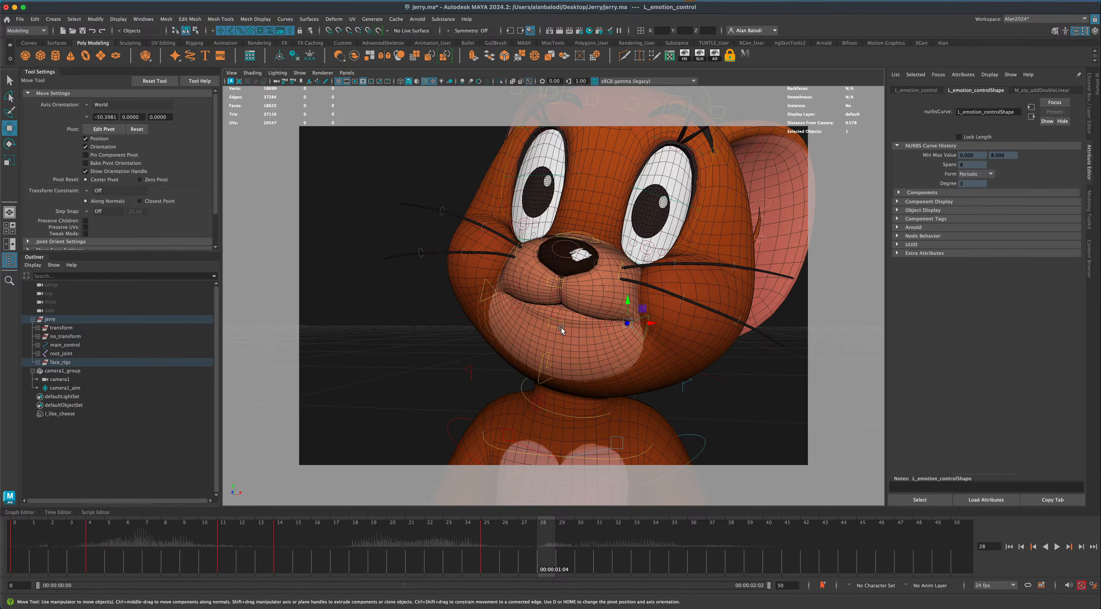
click(560, 328)
drag(557, 302, 555, 315)
alt+drag(410, 368, 619, 355)
At frame 28, pull both emotion controls outward and up to stretch the mouth corners into a wide smile
click(612, 329)
click(613, 329)
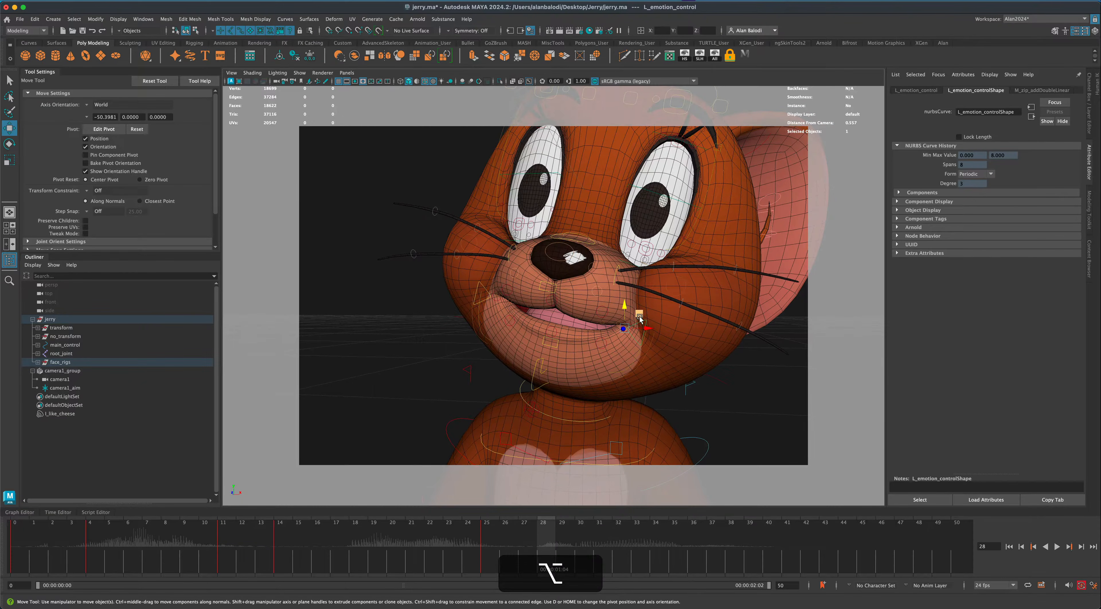
drag(640, 316, 669, 302)
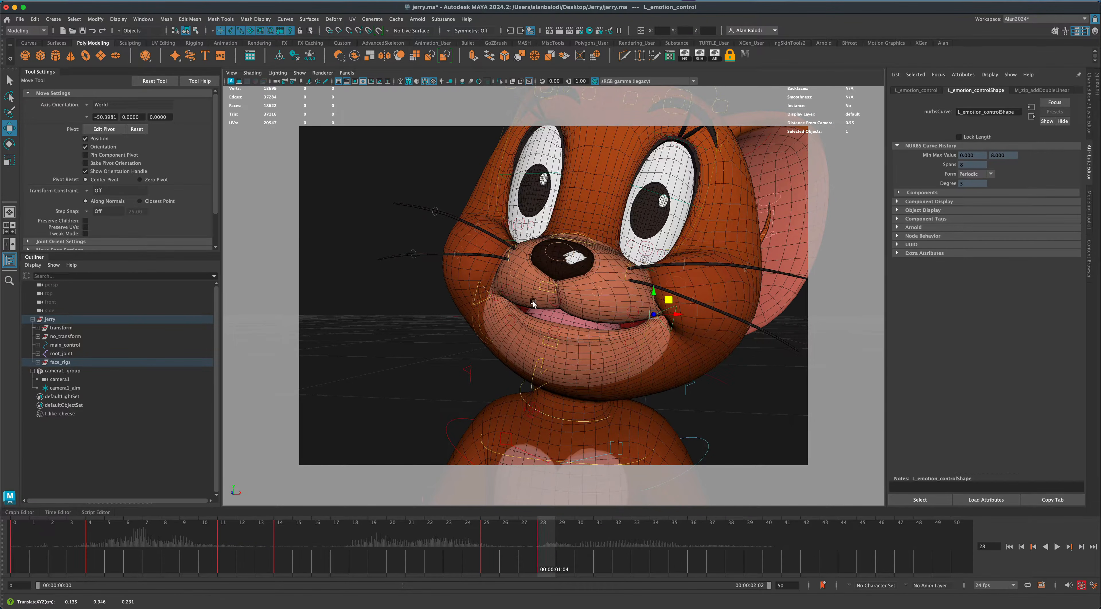
click(485, 289)
drag(496, 279, 483, 253)
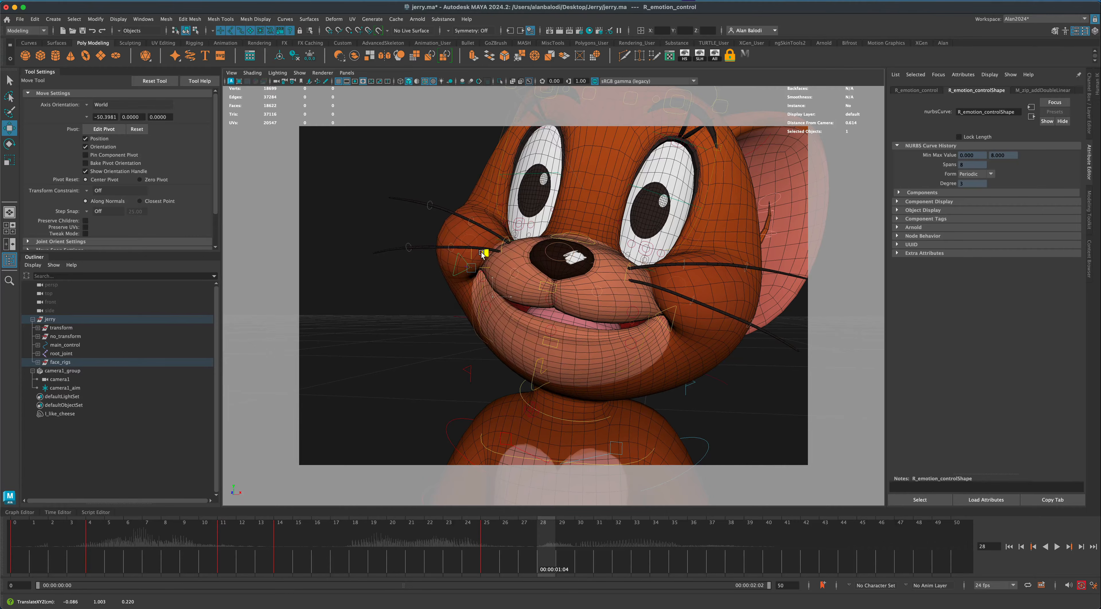
Rotate the jaw control about 3.7 degrees at frame 28 to open the mouth, play the animation onward, and return to frame 25
click(541, 363)
click(540, 363)
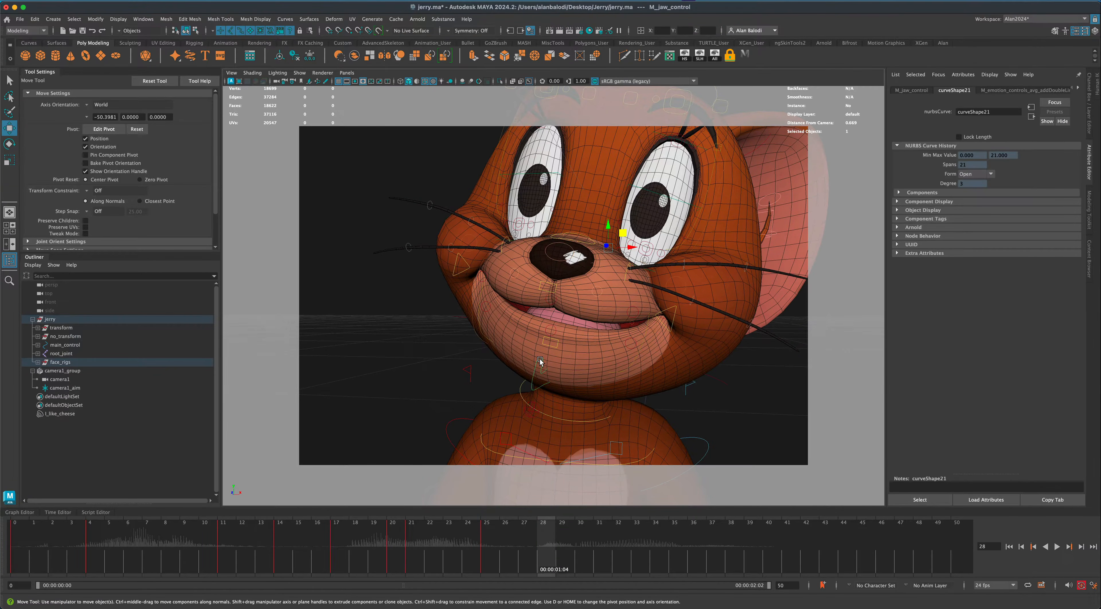
key(e)
drag(604, 254, 604, 255)
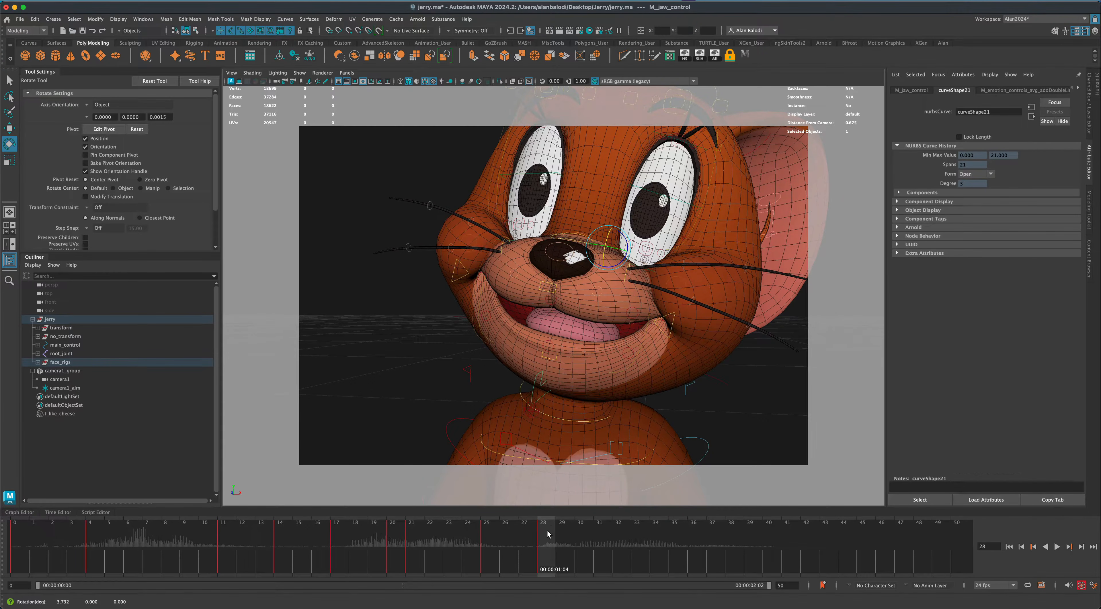
key(alt+v)
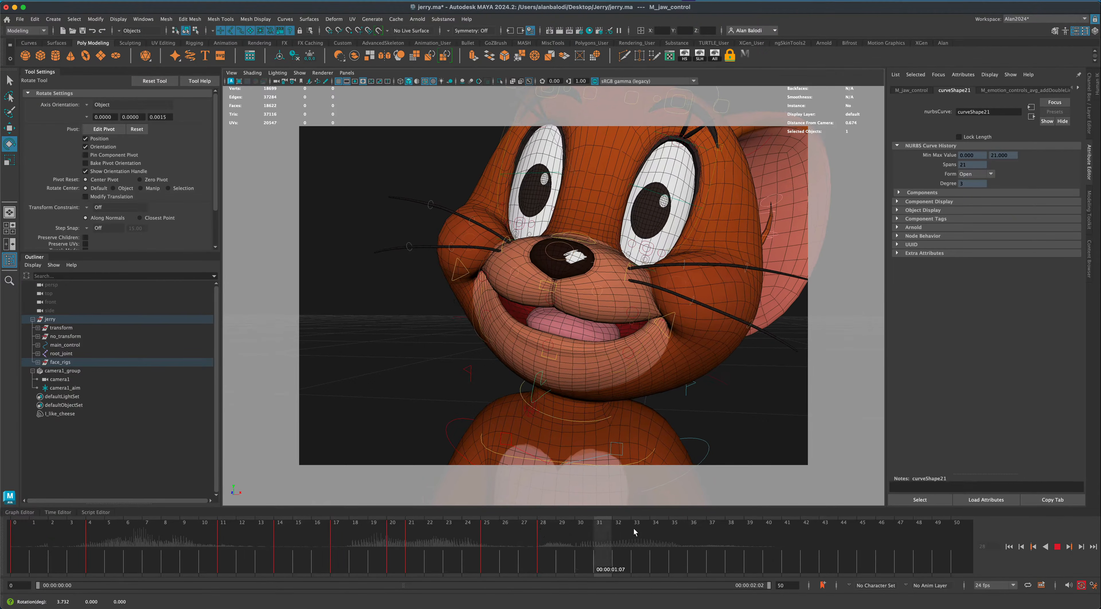
drag(770, 528, 487, 541)
right_click(488, 541)
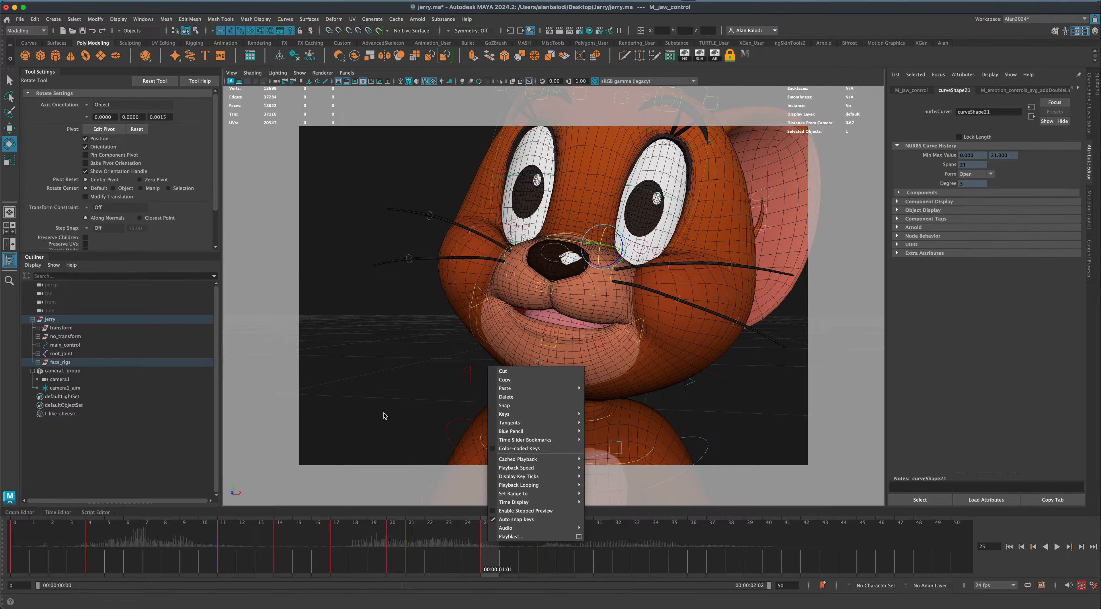
click(355, 354)
Copy the frame 0 keys of both emotion controls, the lower lip base control and the lower lip control, and paste them at frame 40
click(10, 82)
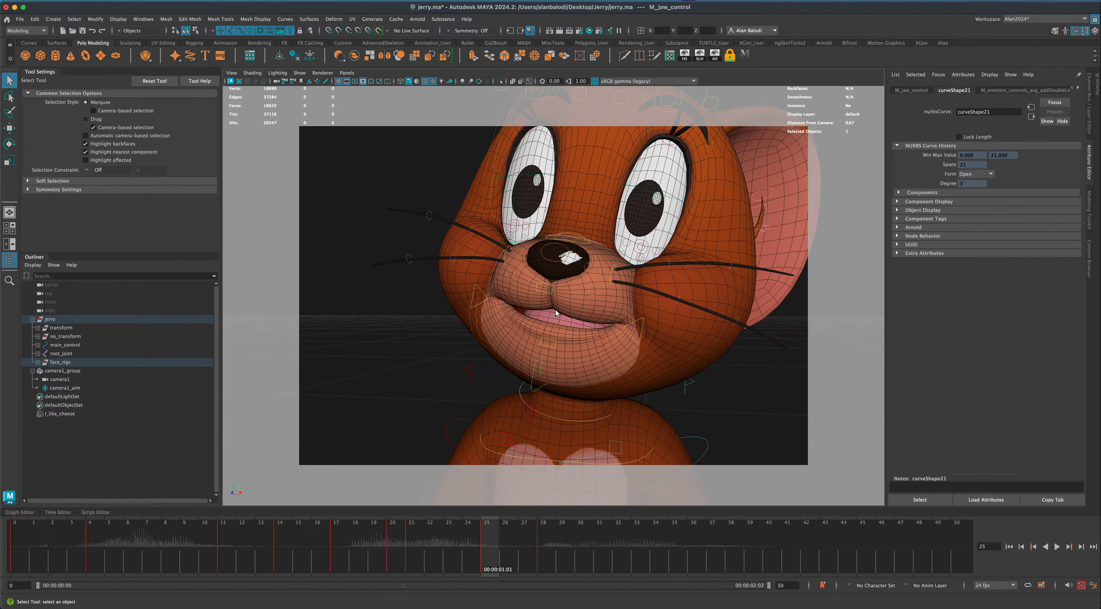
click(485, 296)
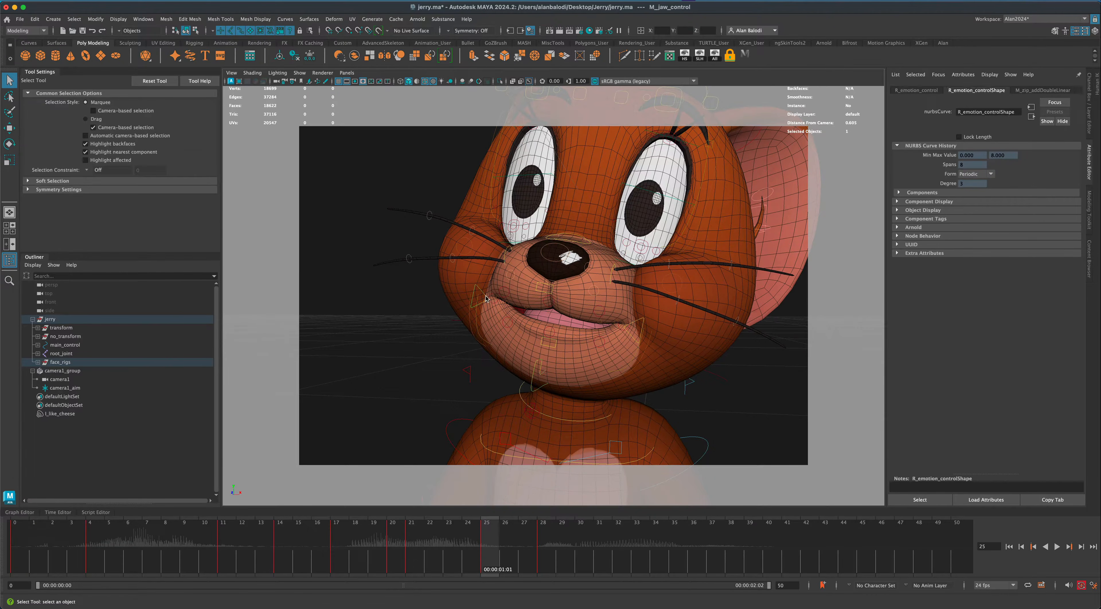
shift+click(641, 329)
shift+click(554, 346)
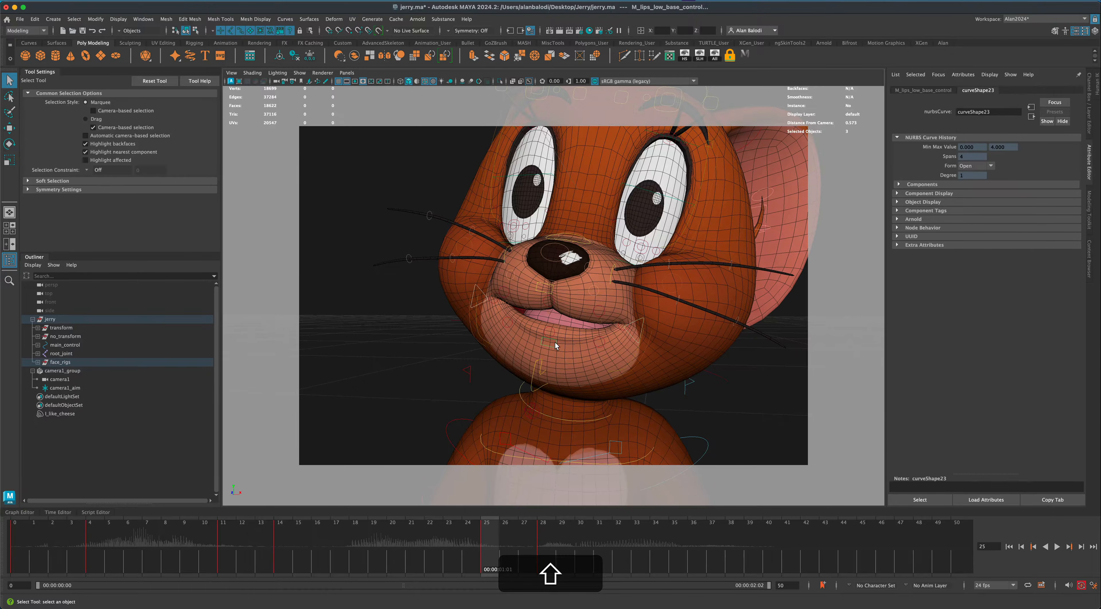
shift+click(555, 336)
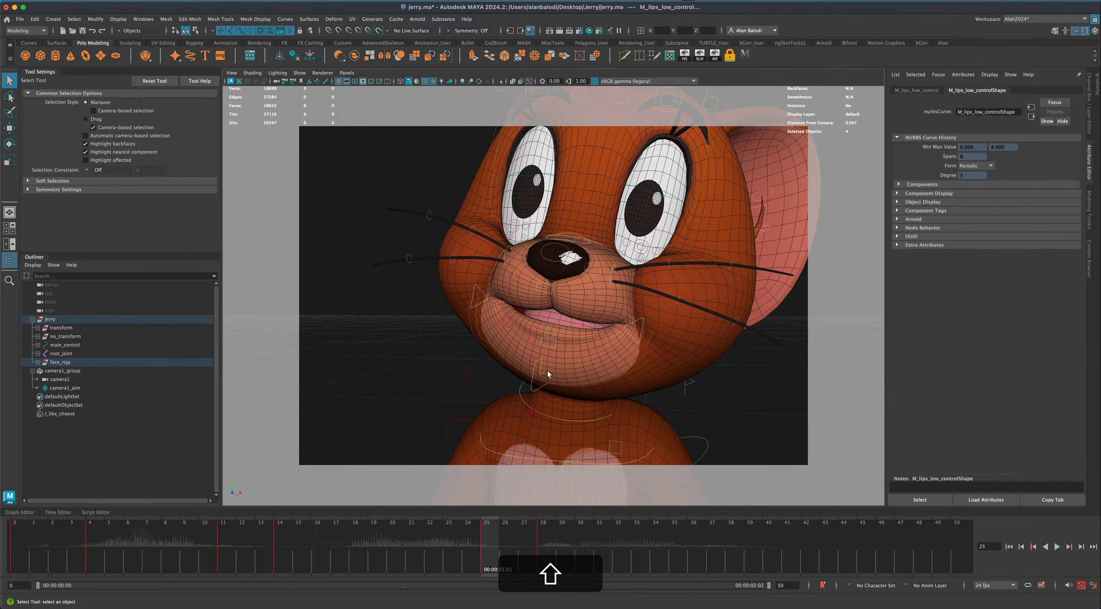
click(23, 542)
right_click(20, 539)
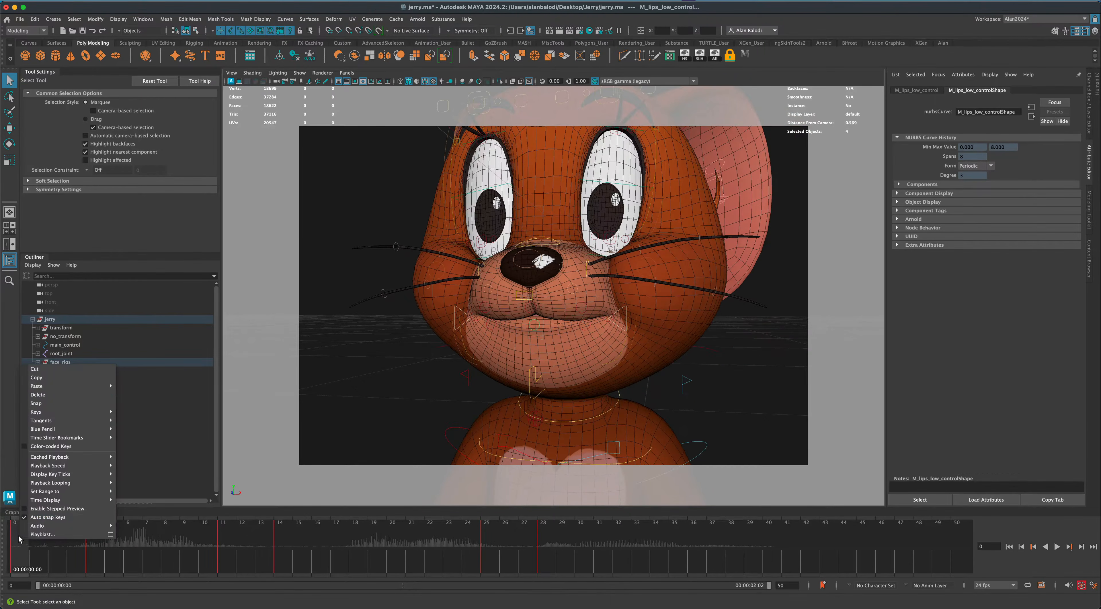
click(34, 378)
click(767, 555)
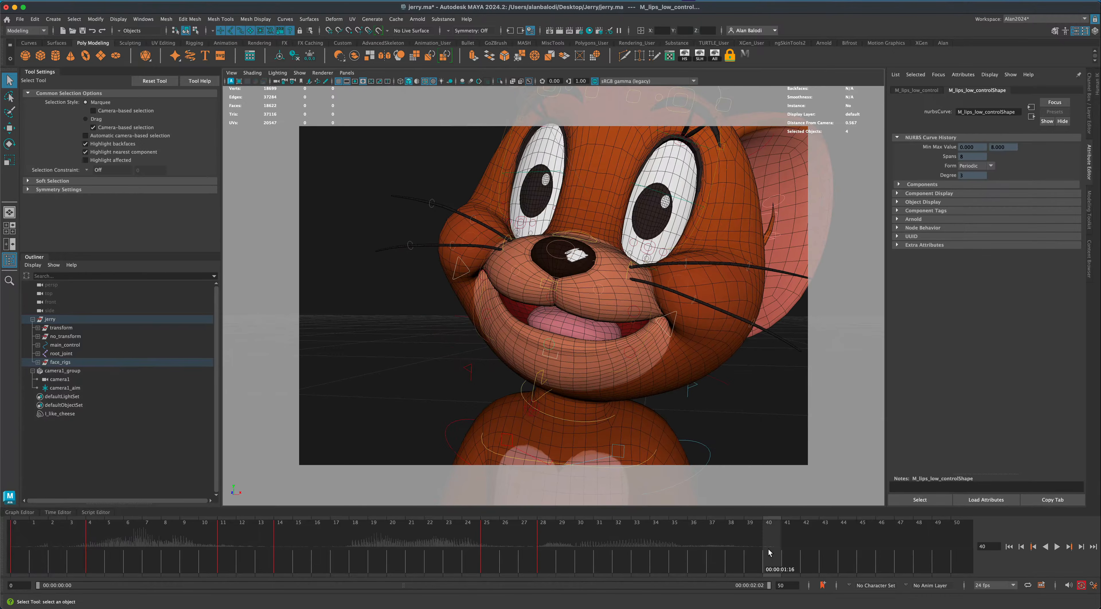
right_click(768, 553)
mouse_move(802, 400)
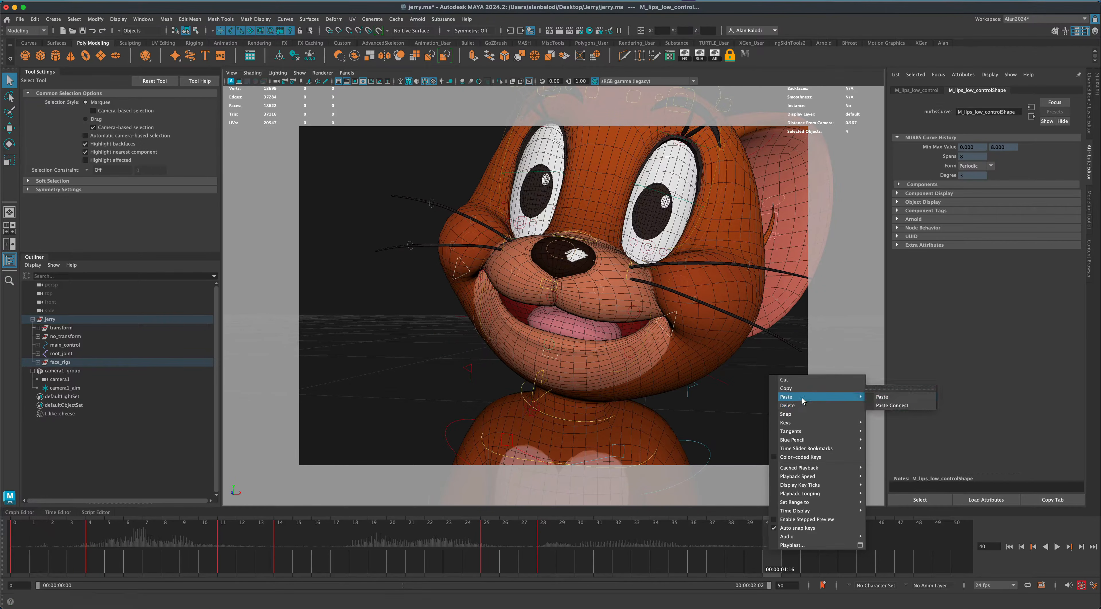
click(876, 397)
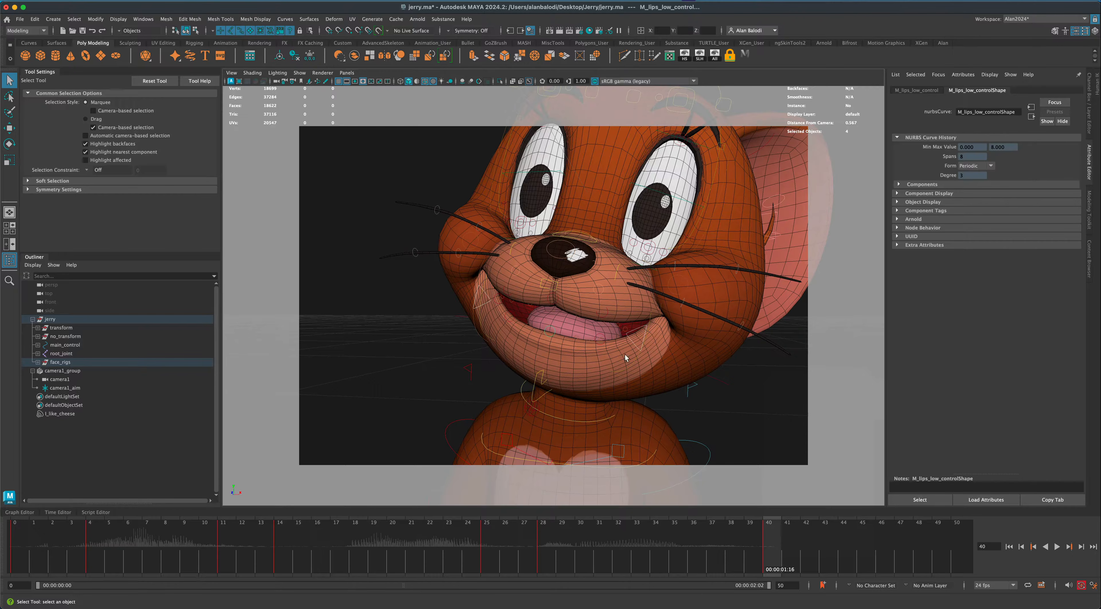
Play the animation to check the pose at frame 40, and raise the lower lip base control there to close the mouth
key(alt+v)
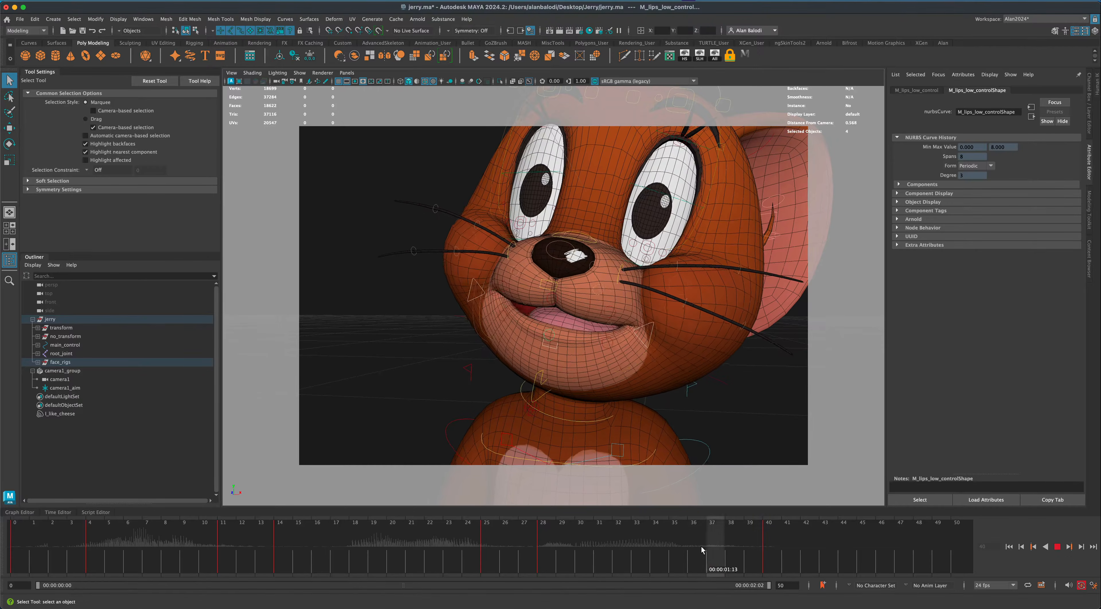
key(alt+v)
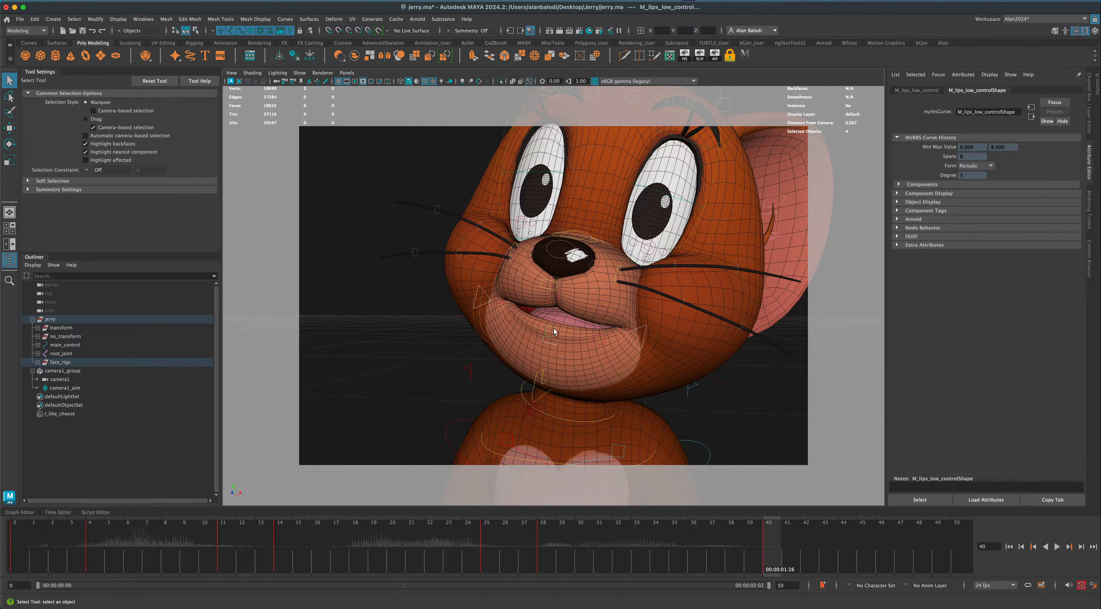
click(554, 329)
key(w)
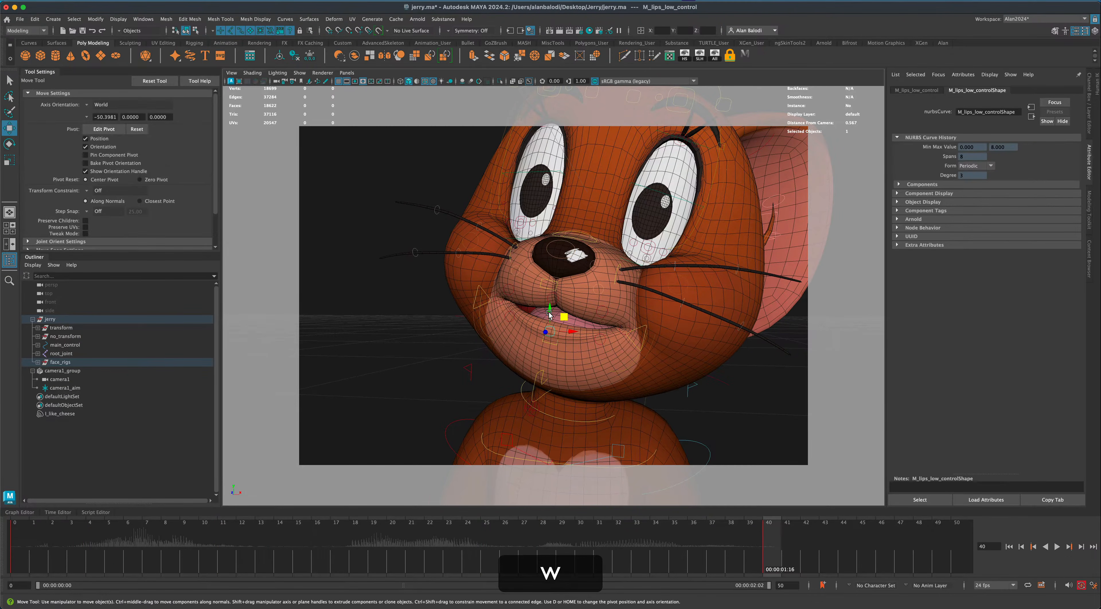
drag(551, 314, 551, 305)
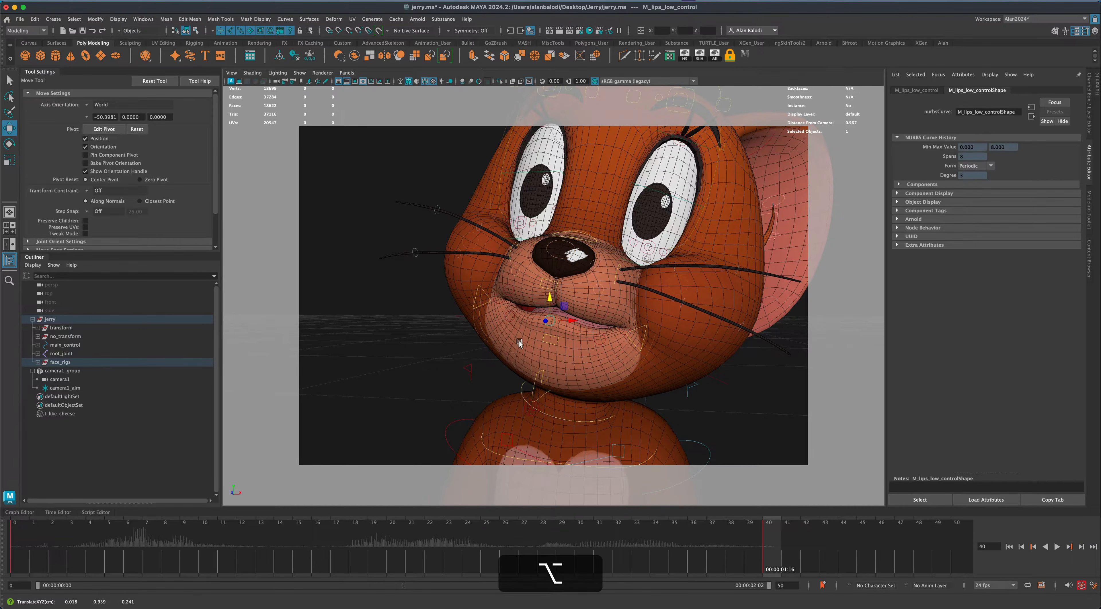
key(super+z)
click(553, 345)
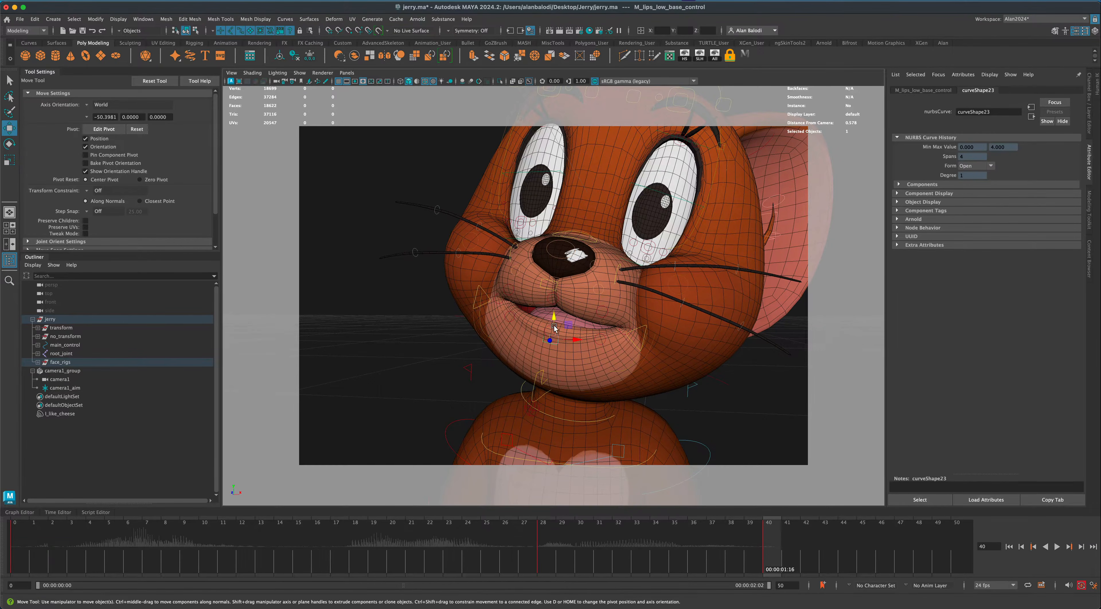
drag(555, 319, 557, 311)
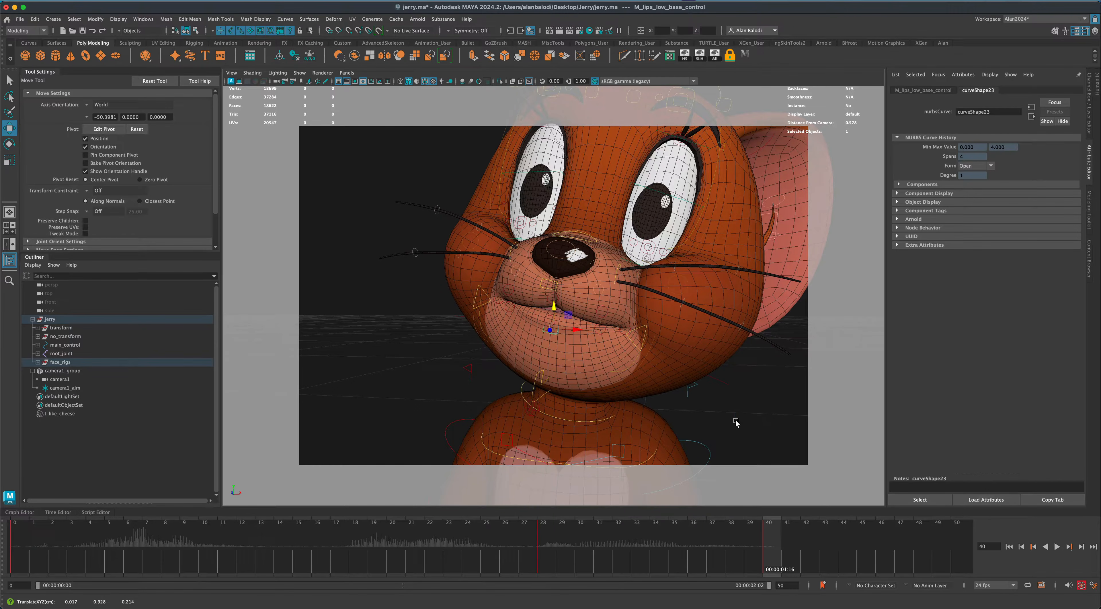
At frame 50, pull both emotion controls outward and up to form a wide closed-mouth smile
drag(771, 538, 959, 539)
right_click(302, 83)
click(318, 85)
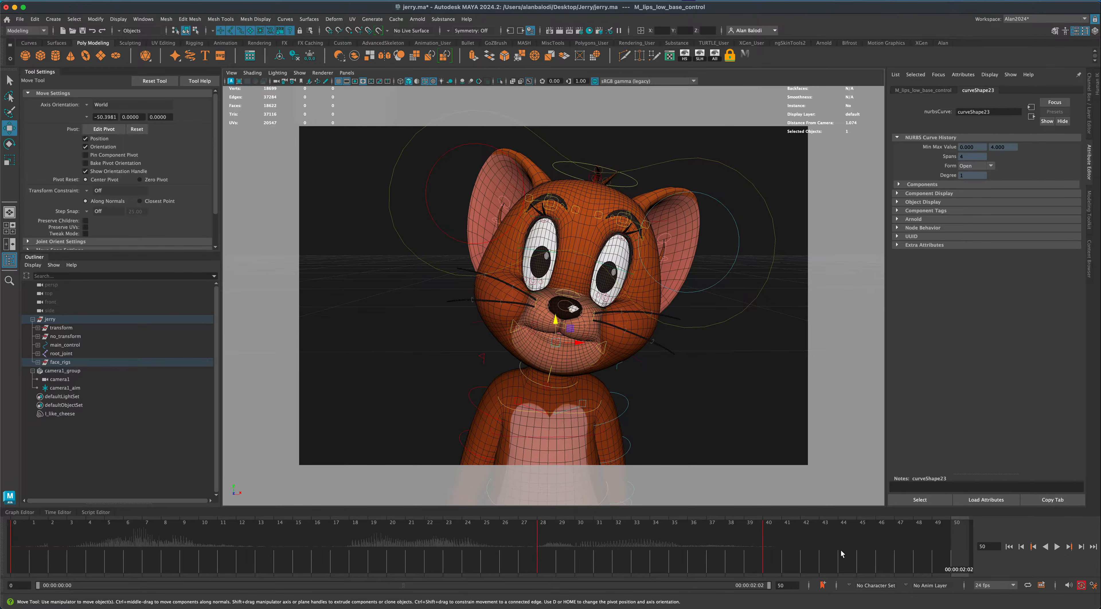
alt+drag(612, 357, 620, 323)
click(601, 344)
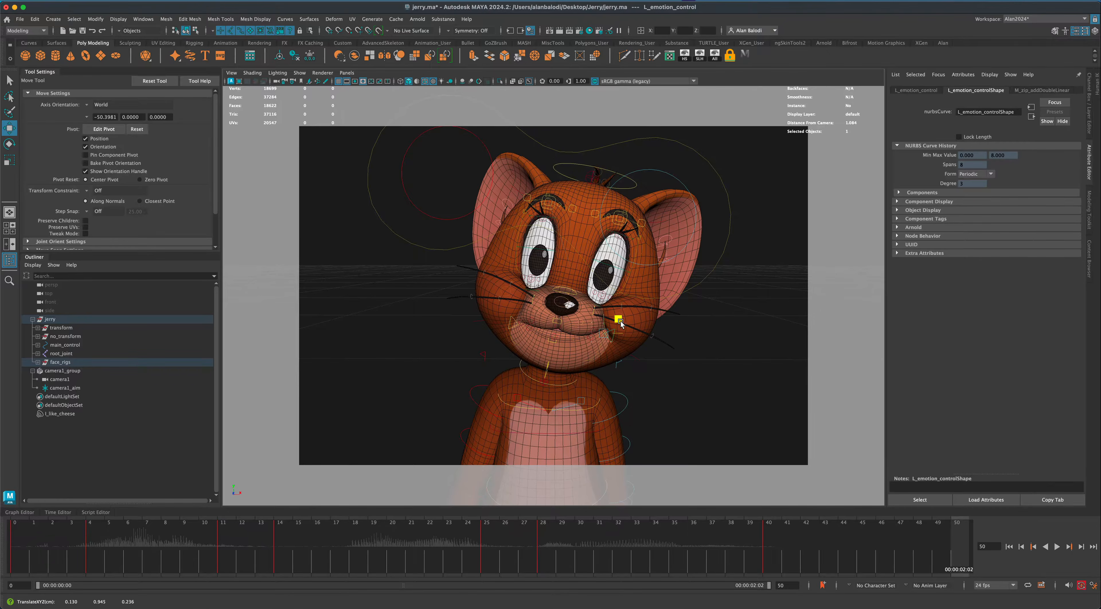
click(517, 323)
drag(518, 323, 525, 297)
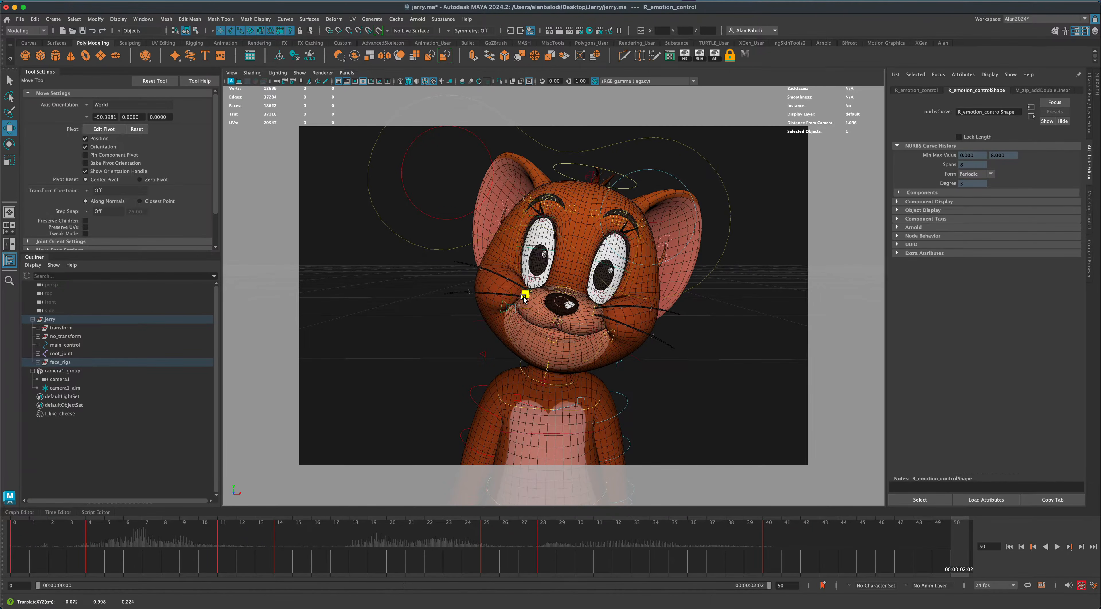
click(614, 341)
drag(614, 341, 622, 324)
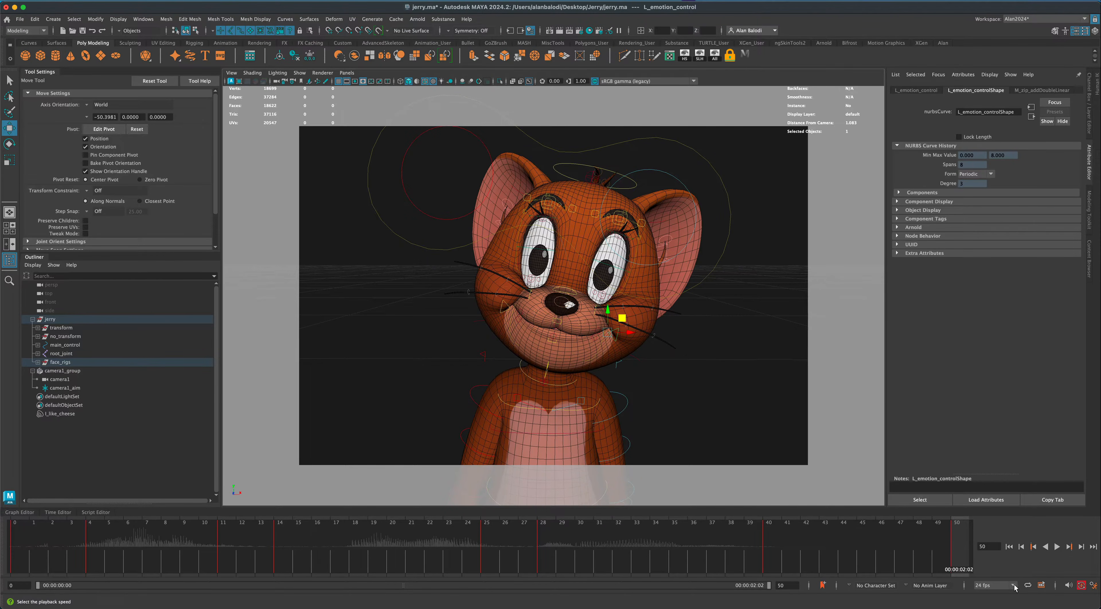
Play the whole animation with sound from frame 0 to review the finished lip-sync, and stop playback
click(1009, 547)
click(1057, 548)
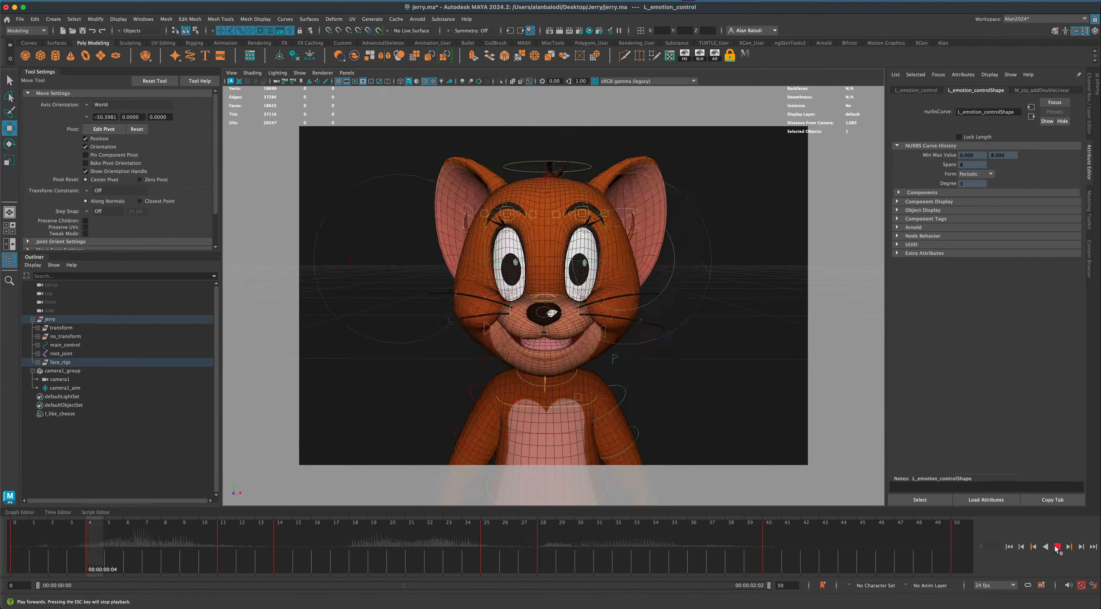
click(1057, 548)
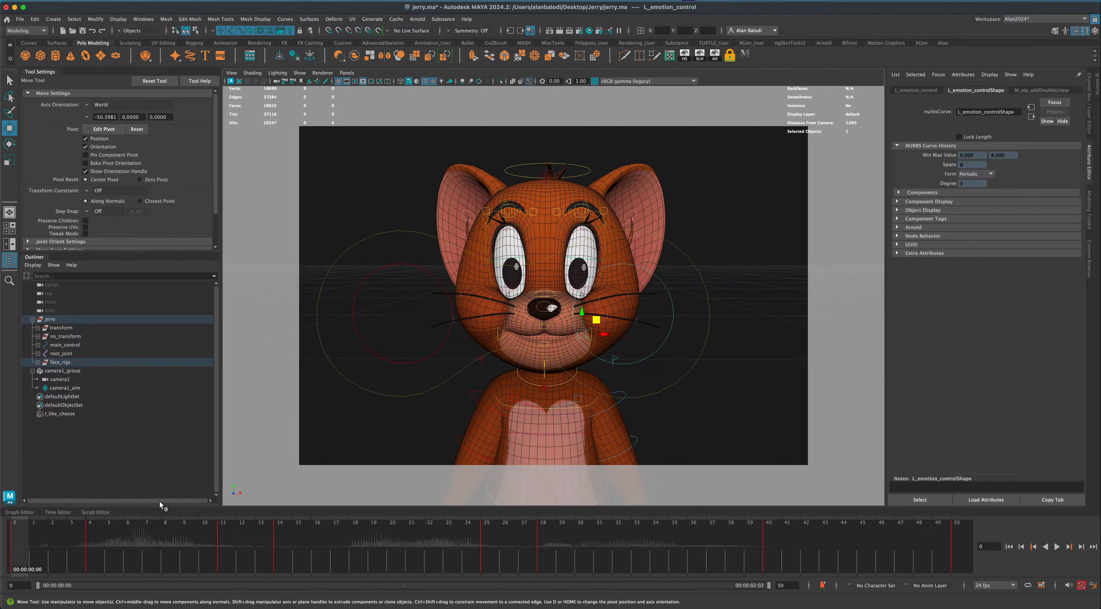
Open the attributes of the I_like_cheese audio clip and play the animation again from frame 0
right_click(23, 542)
mouse_move(77, 526)
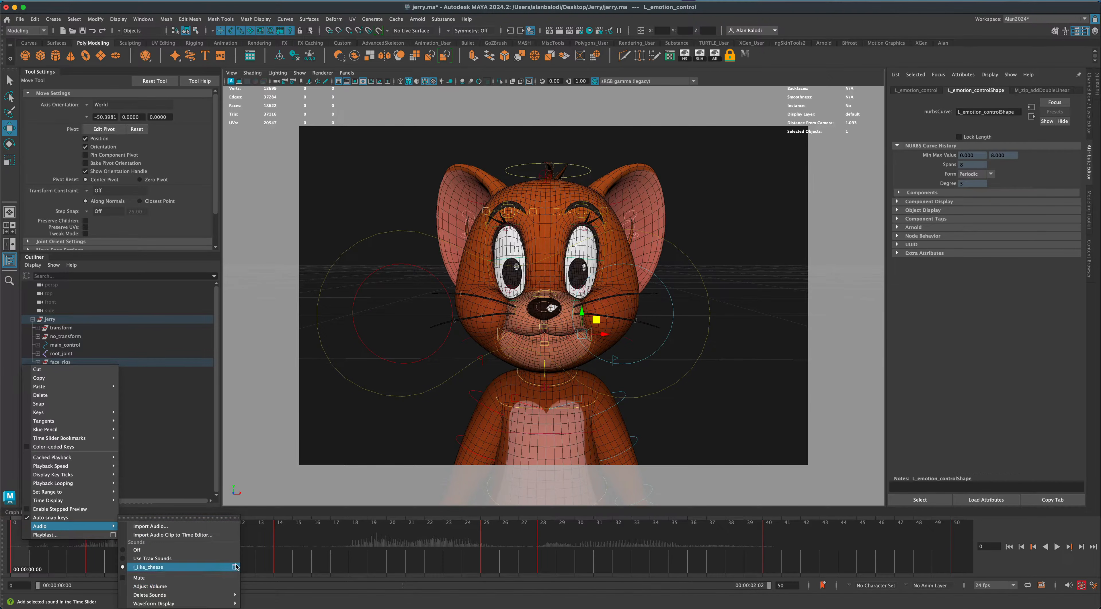
click(159, 577)
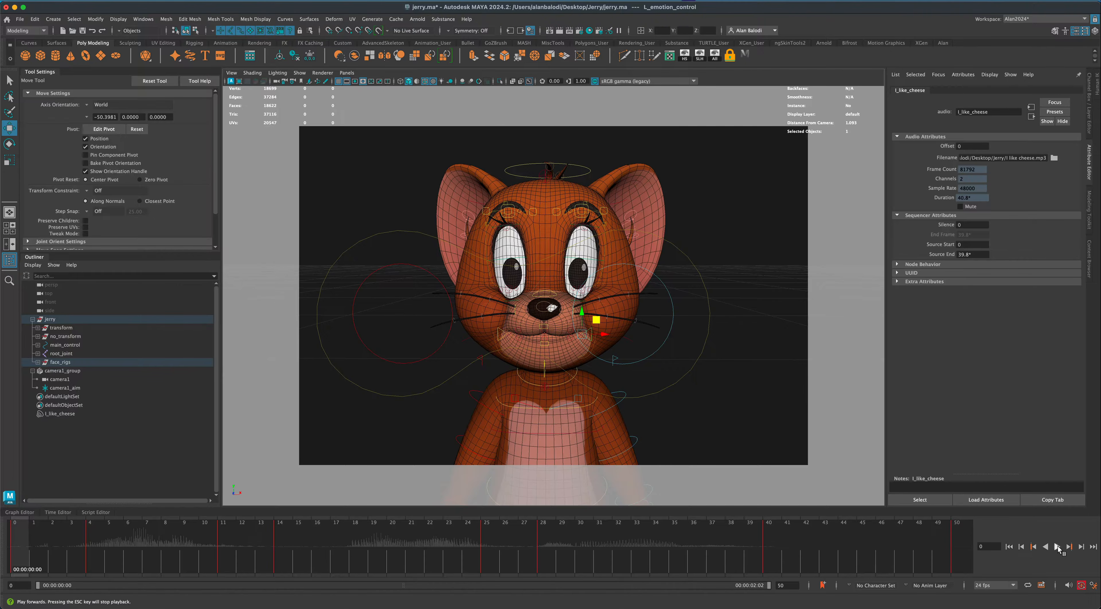
click(1057, 548)
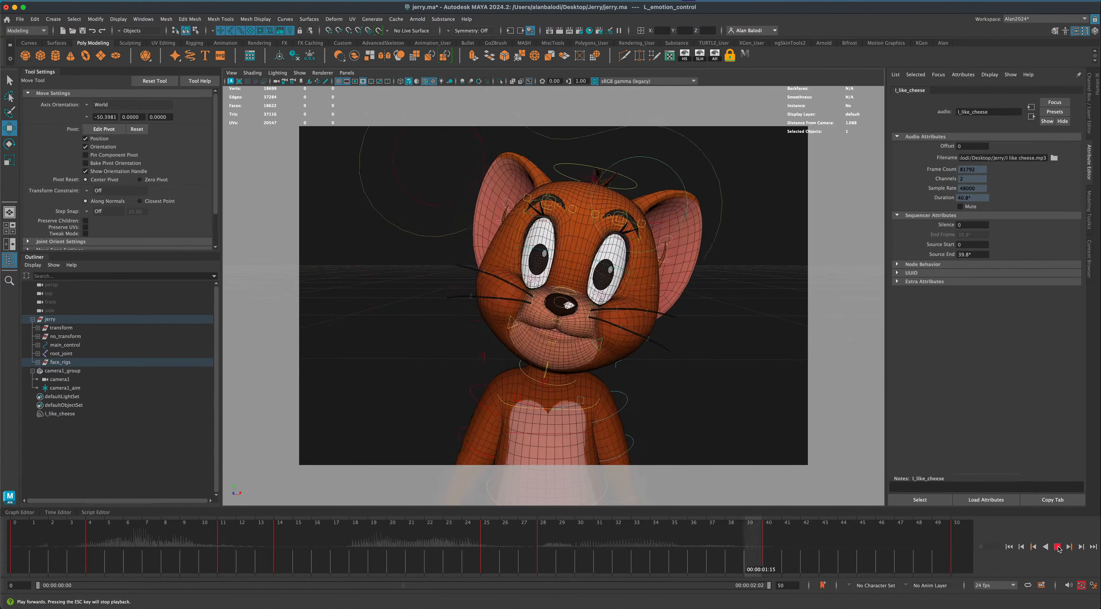
Return the animation to frame 0 and mute the I_like_cheese audio clip
drag(849, 554, 7, 554)
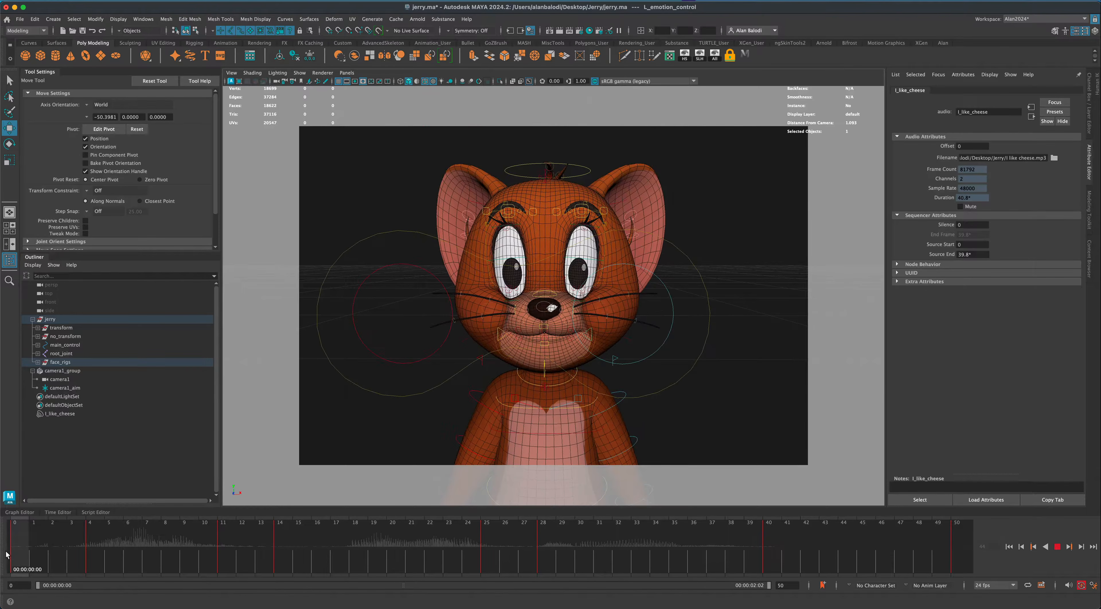
click(960, 206)
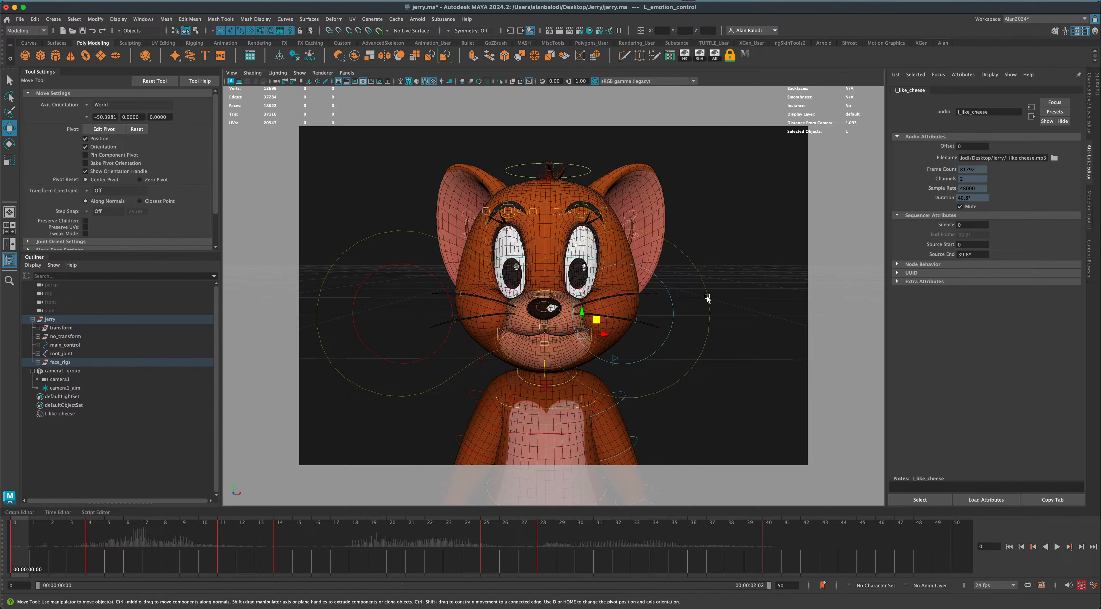
Play and scrub the opening frames between 0 and 14 to examine the face and eyes for a suitable blink moment
alt+drag(708, 300, 716, 327)
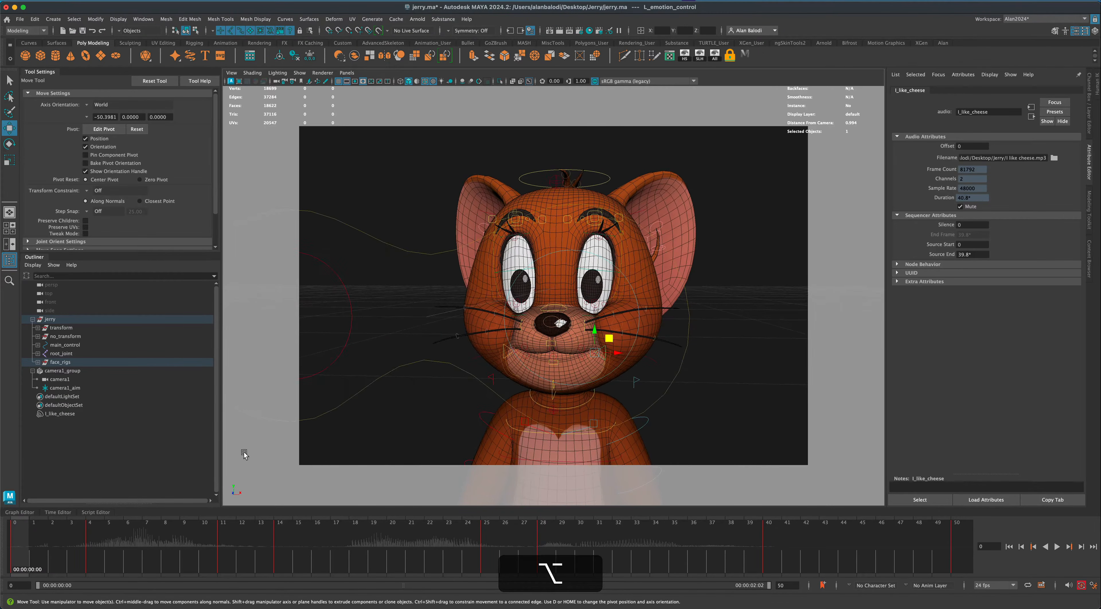
key(alt+v)
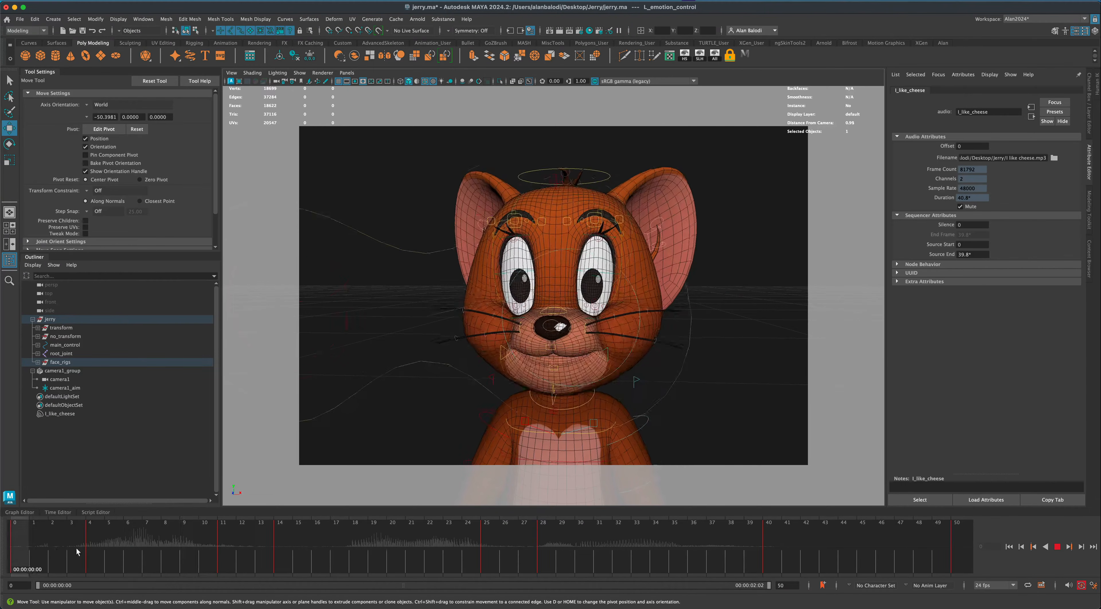
drag(238, 552, 2, 549)
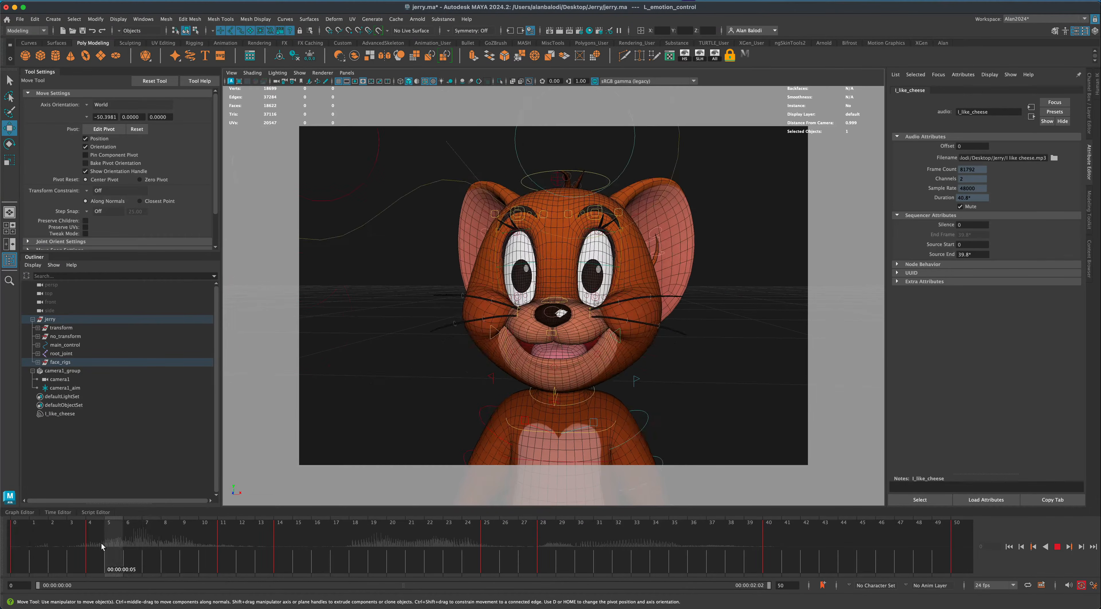
key(alt+v)
click(10, 81)
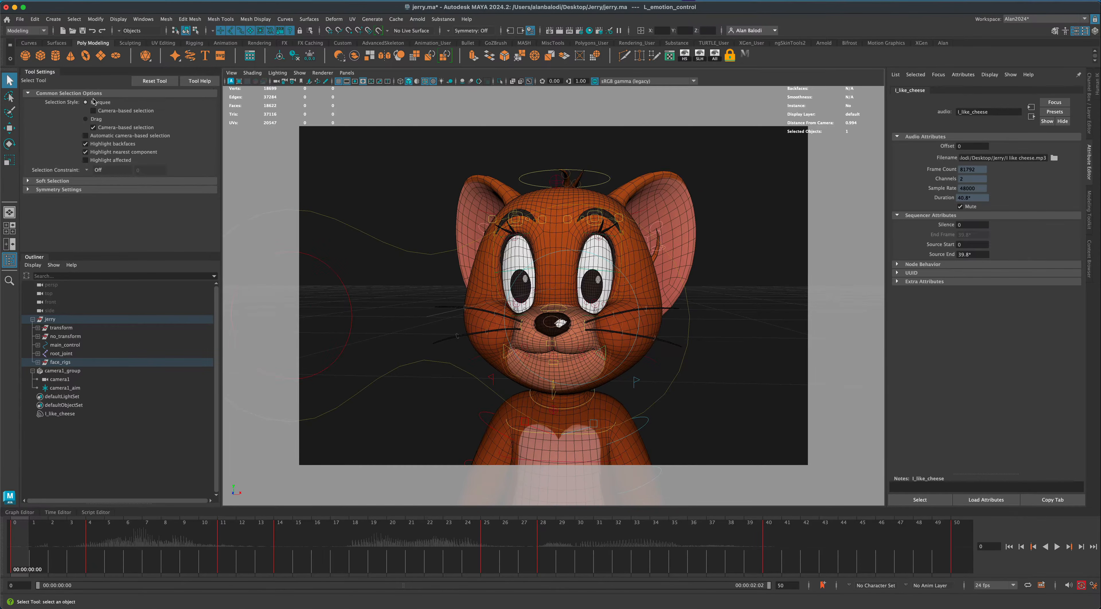
alt+middle_drag(431, 261, 438, 265)
alt+right_drag(316, 335, 341, 341)
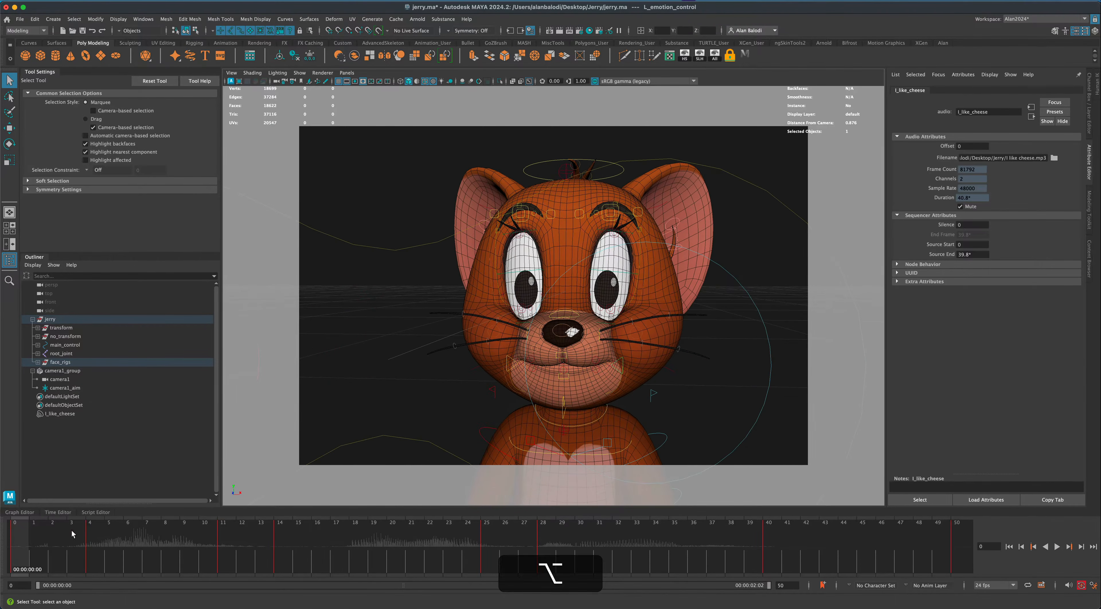
key(alt+v)
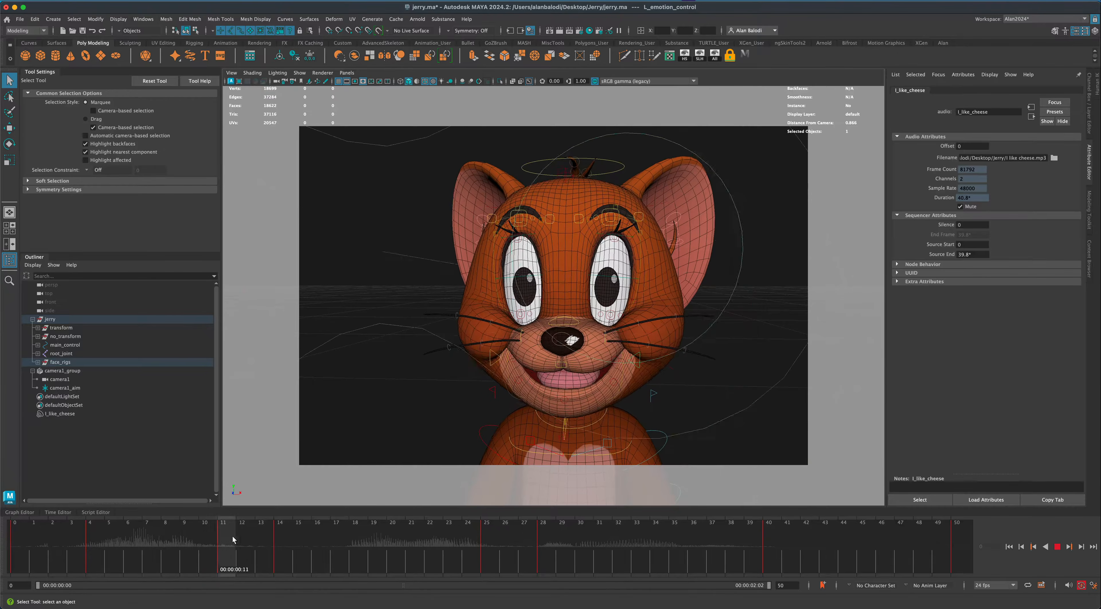
alt+drag(474, 367, 446, 386)
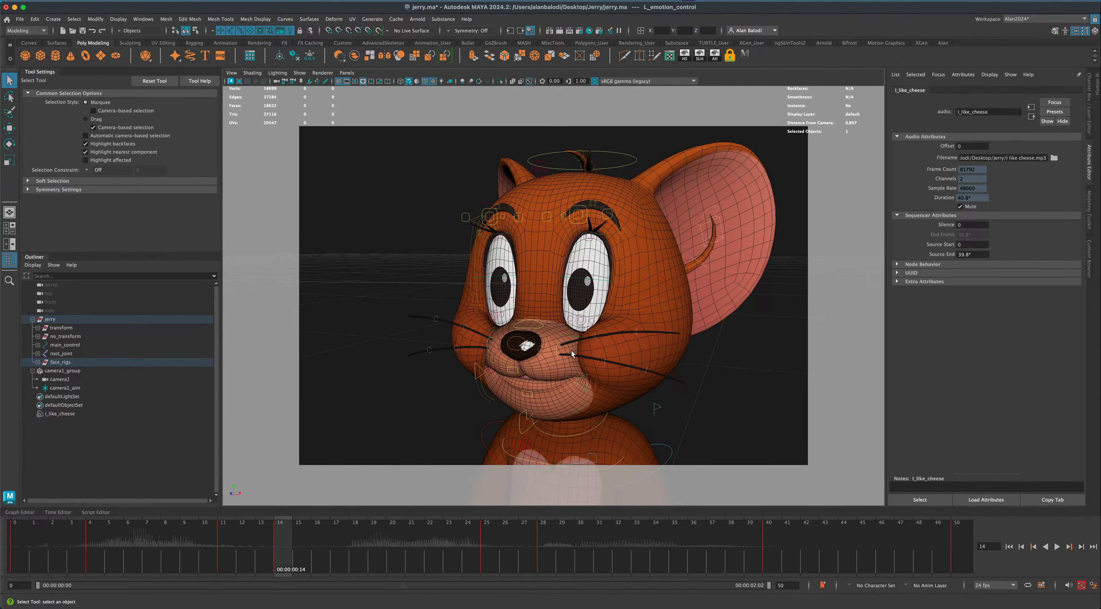
scroll(571, 351, up, 5)
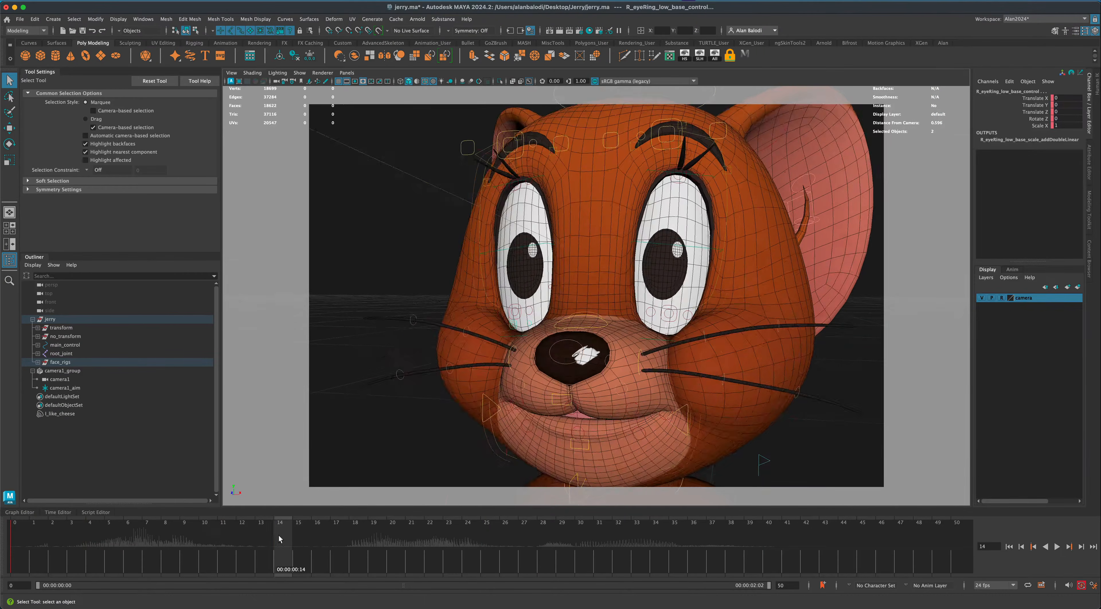
drag(280, 539, 242, 540)
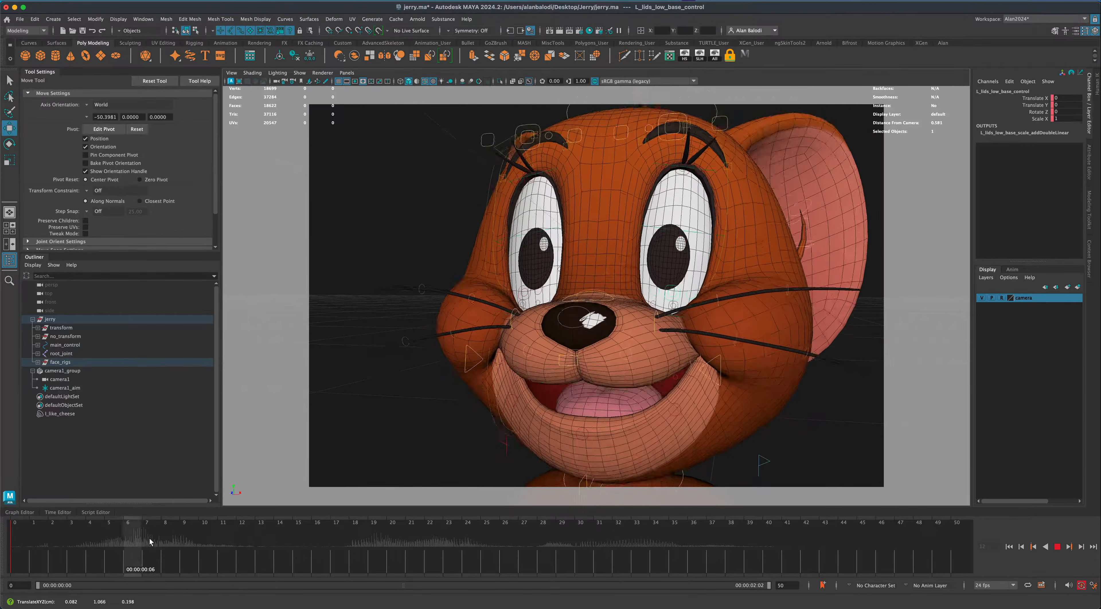
drag(149, 539, 239, 538)
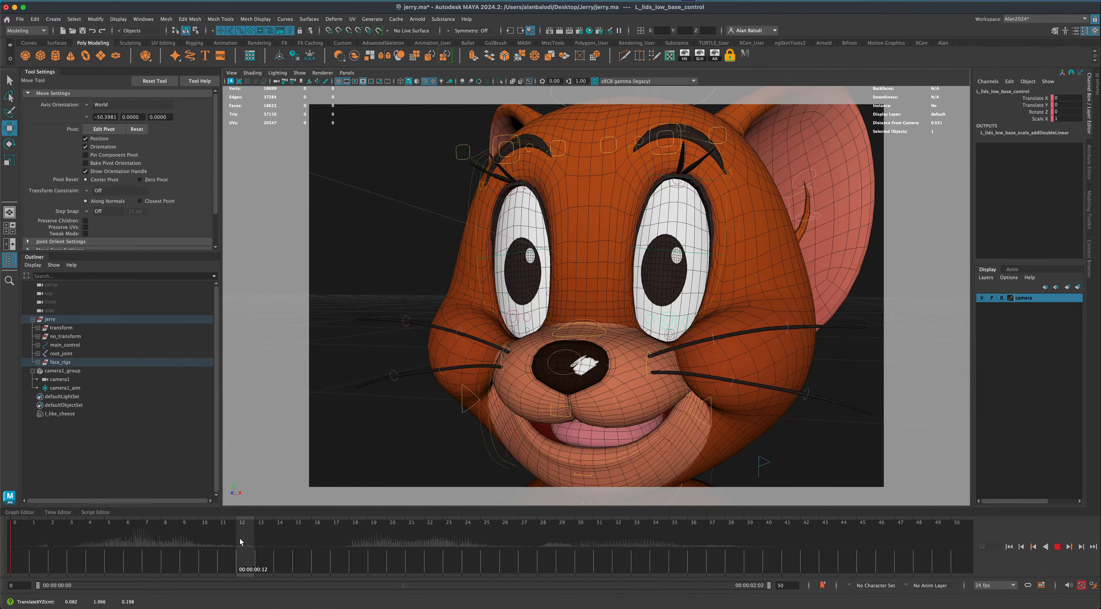
key(q)
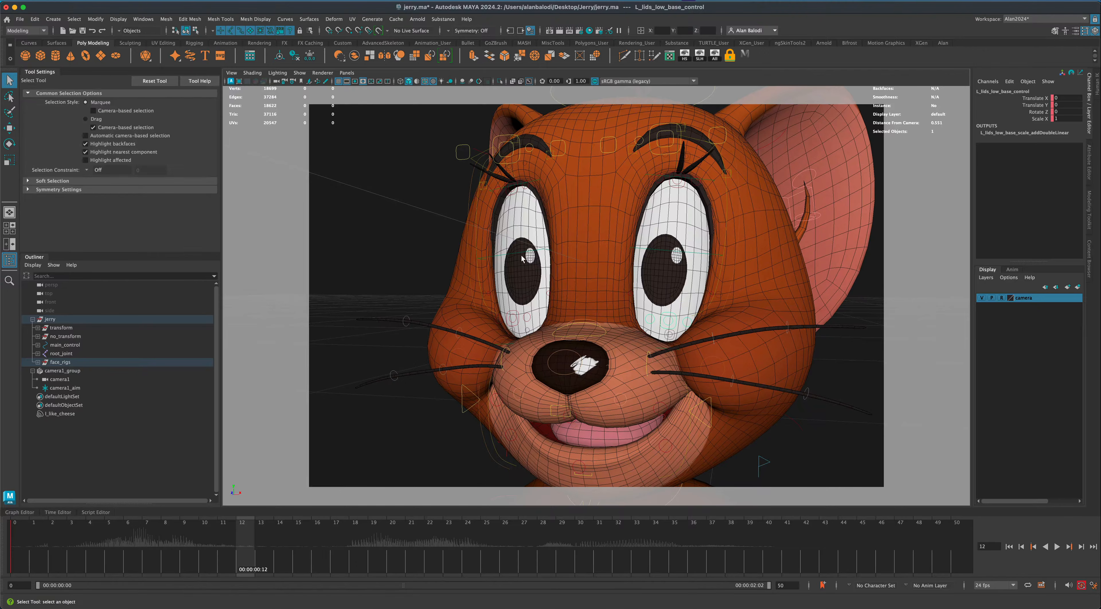
key(shift)
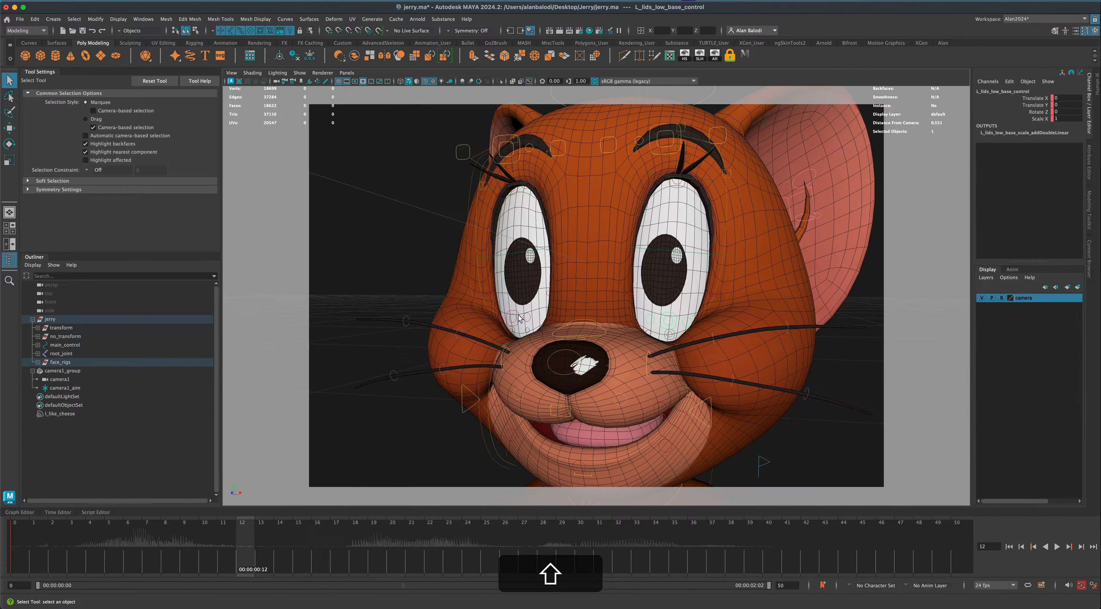
shift+click(520, 319)
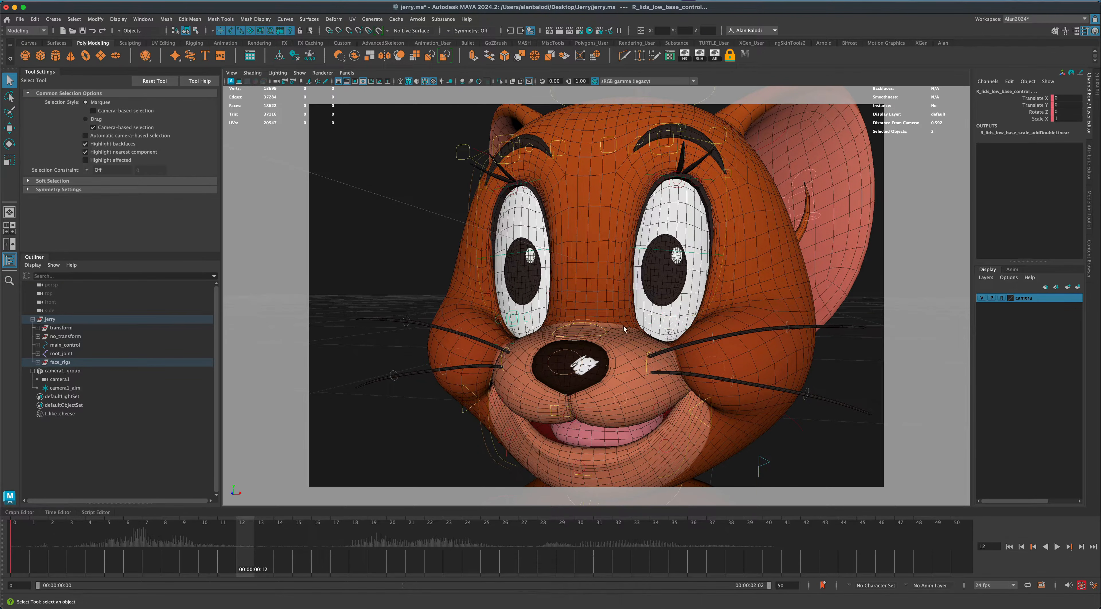
click(387, 422)
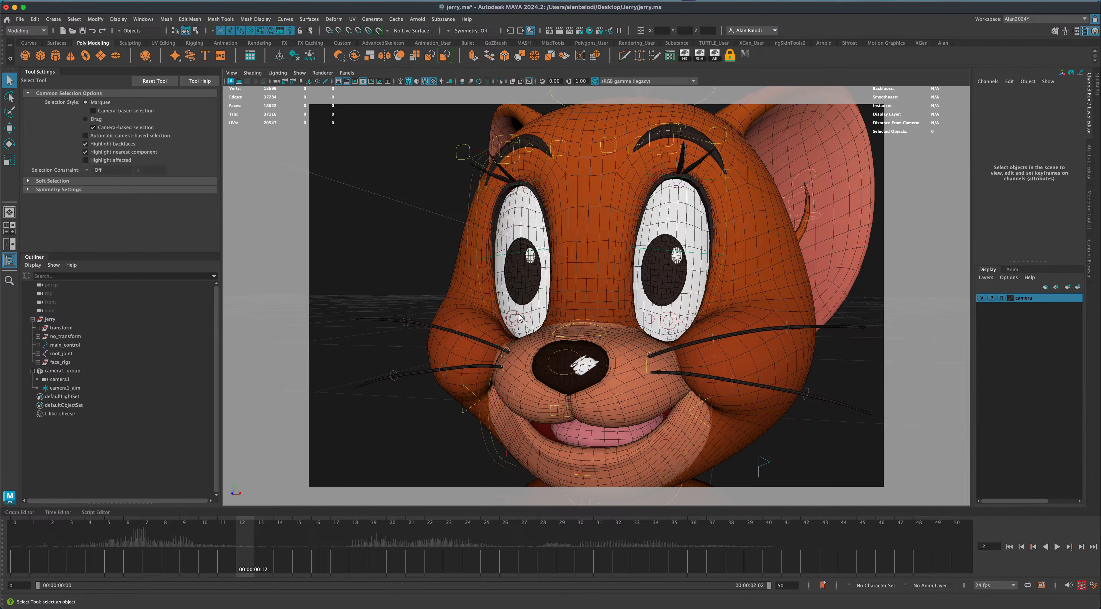
Select the lower eyelid base controls of both eyes
scroll(486, 334, up, 6)
mouse_move(487, 334)
alt+middle_down()
mouse_move(554, 333)
mouse_move(499, 339)
alt+middle_up()
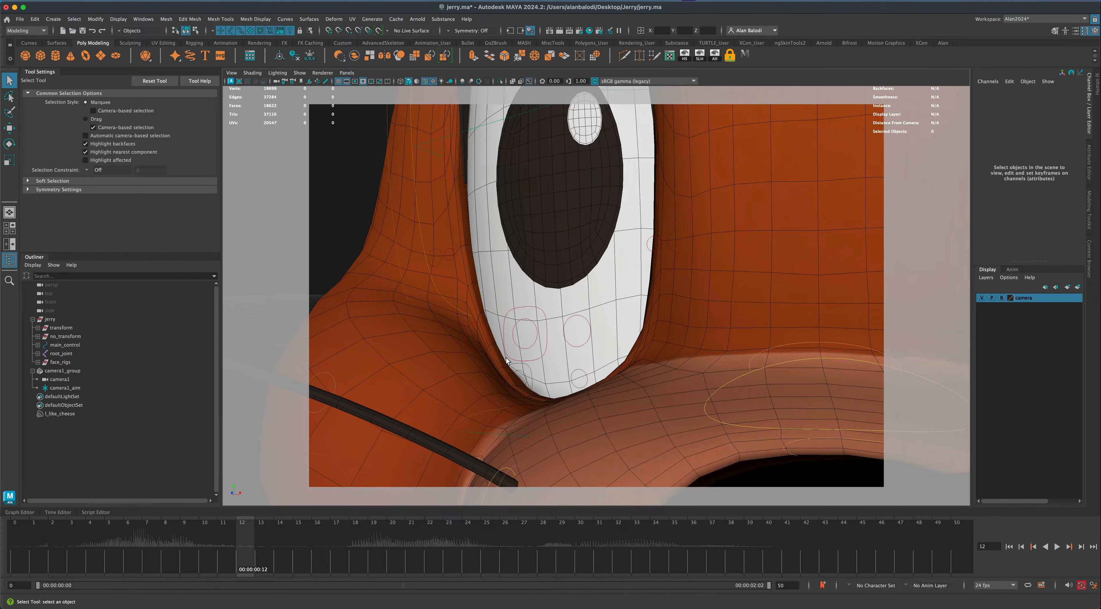
click(545, 316)
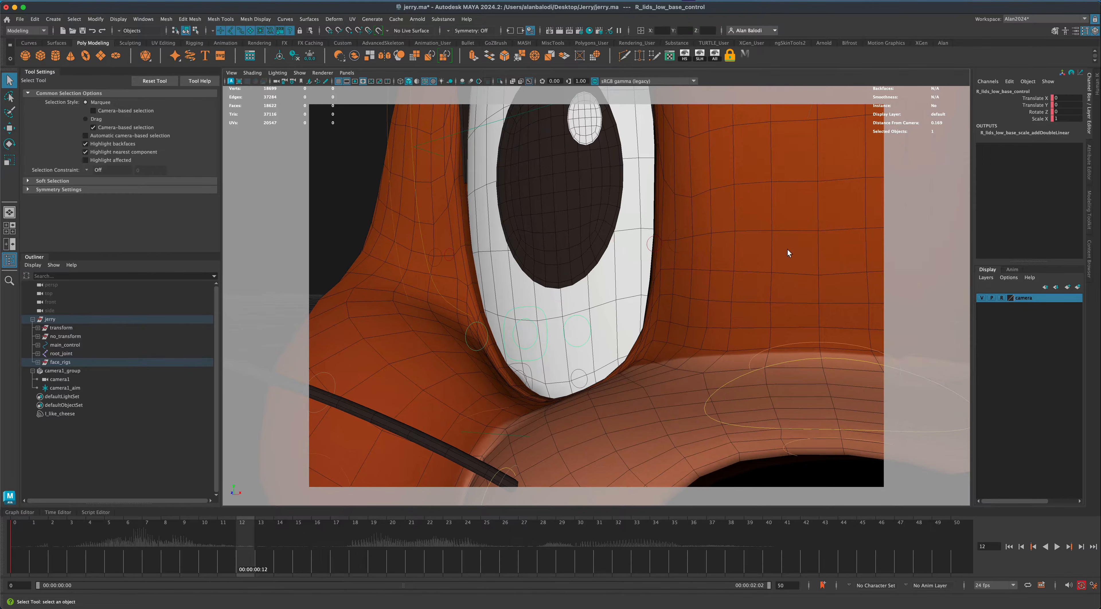
alt+right_drag(693, 313, 786, 320)
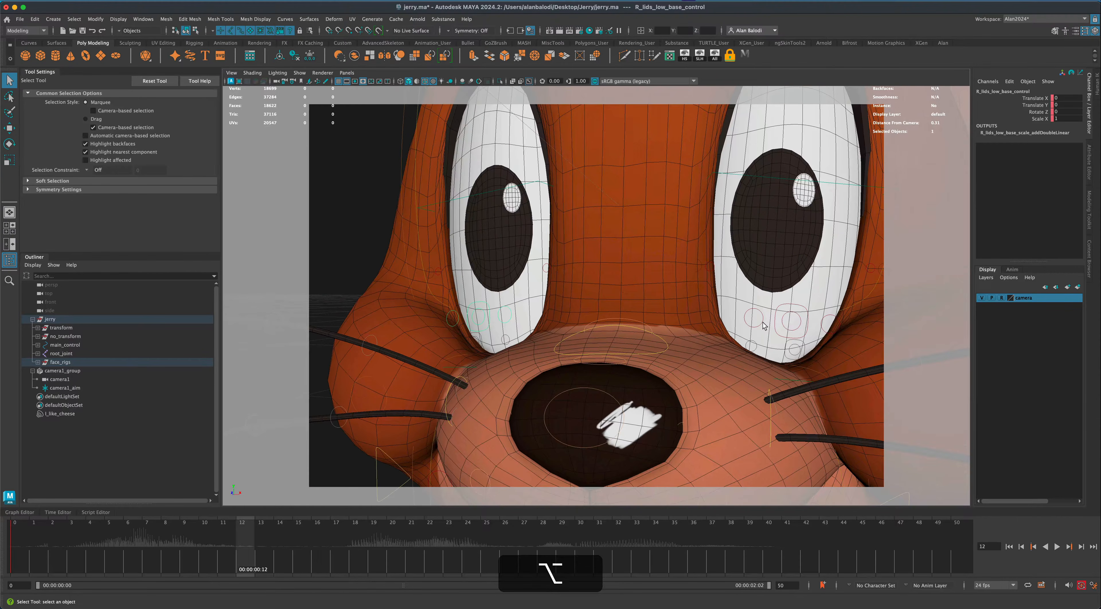
shift+click(798, 309)
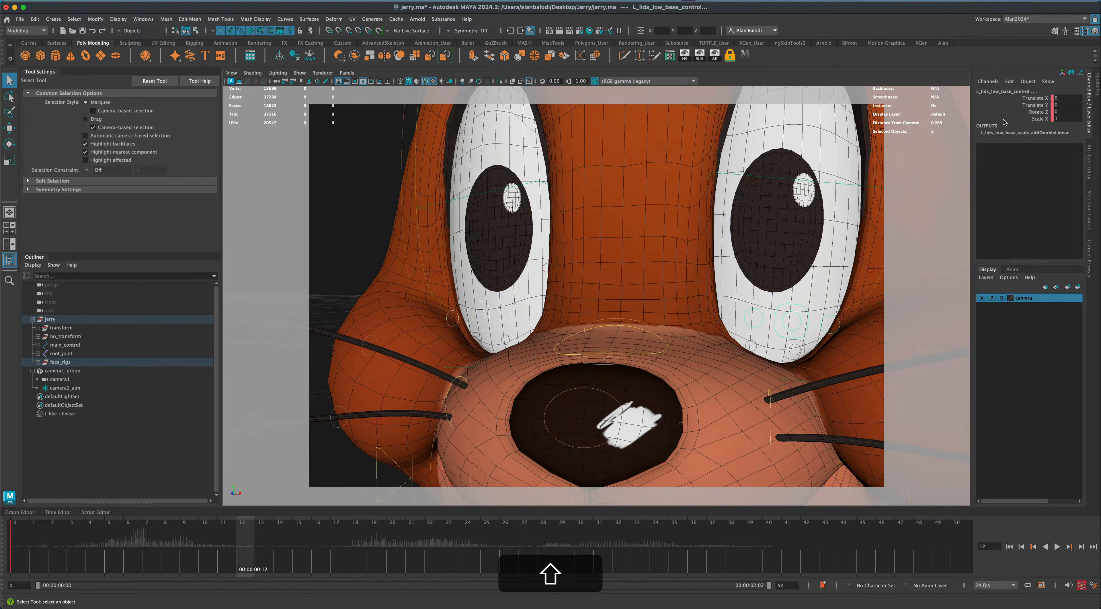
scroll(764, 372, down, 5)
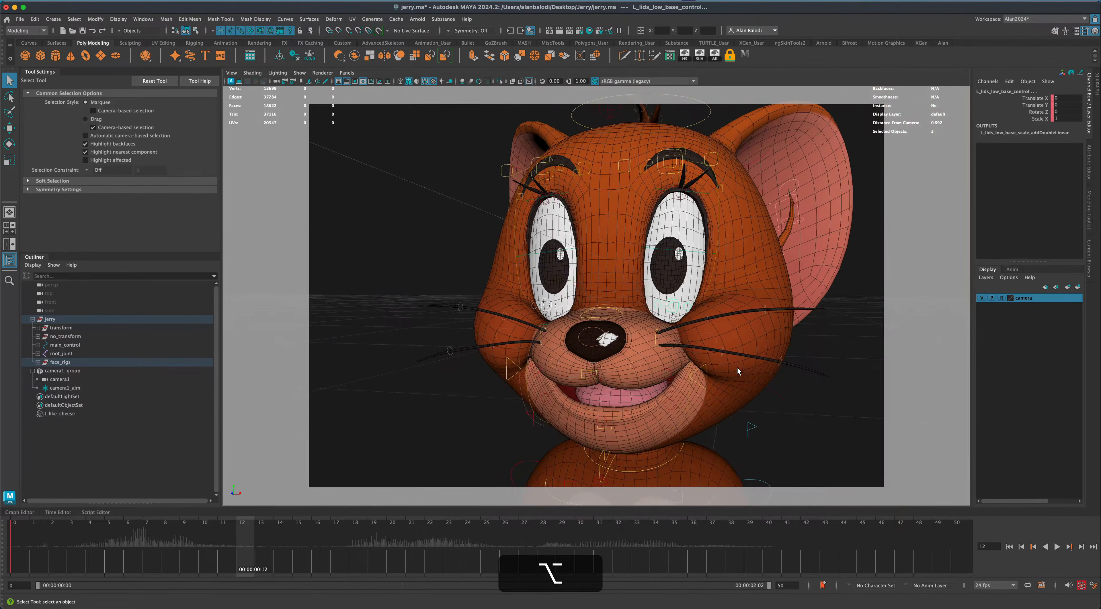
alt+drag(737, 367, 701, 388)
Set a keyframe on both lower eyelid base controls at frame 11 with the eyes still open
key(alt+v)
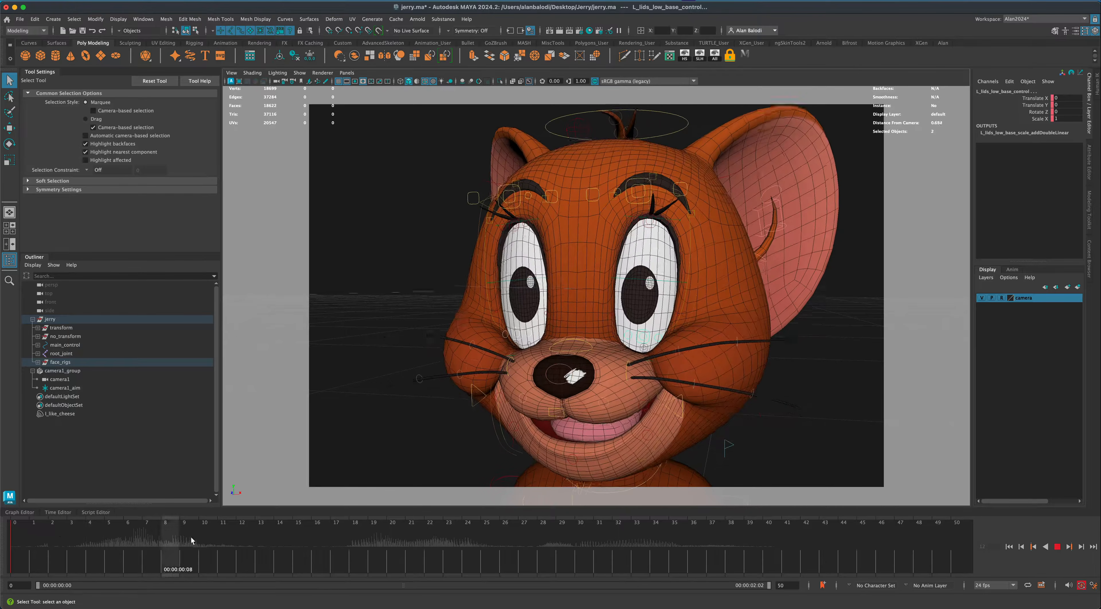
click(222, 542)
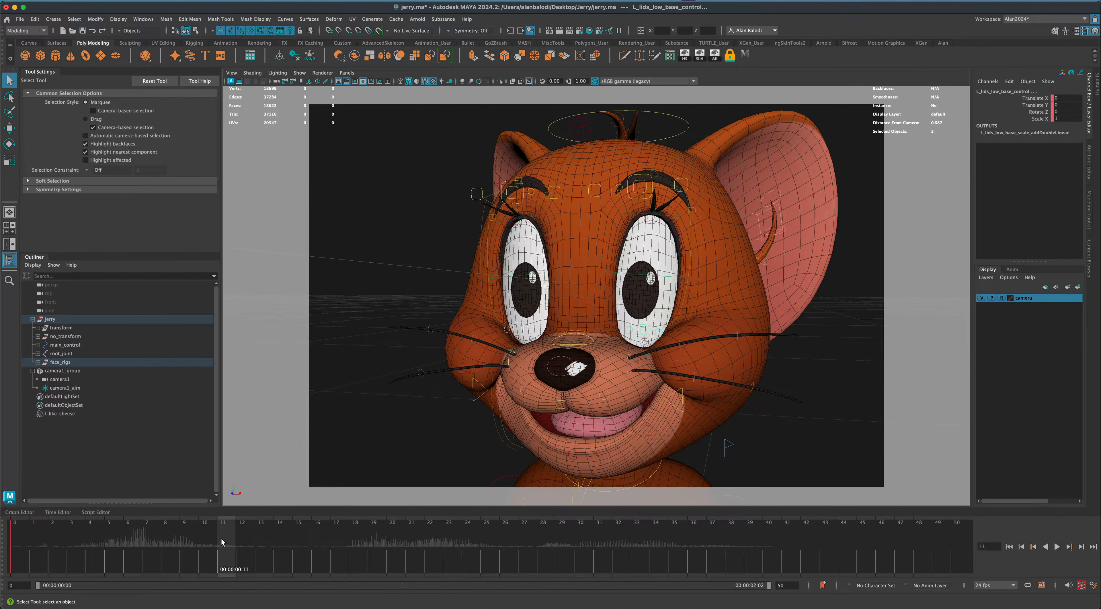
key(s)
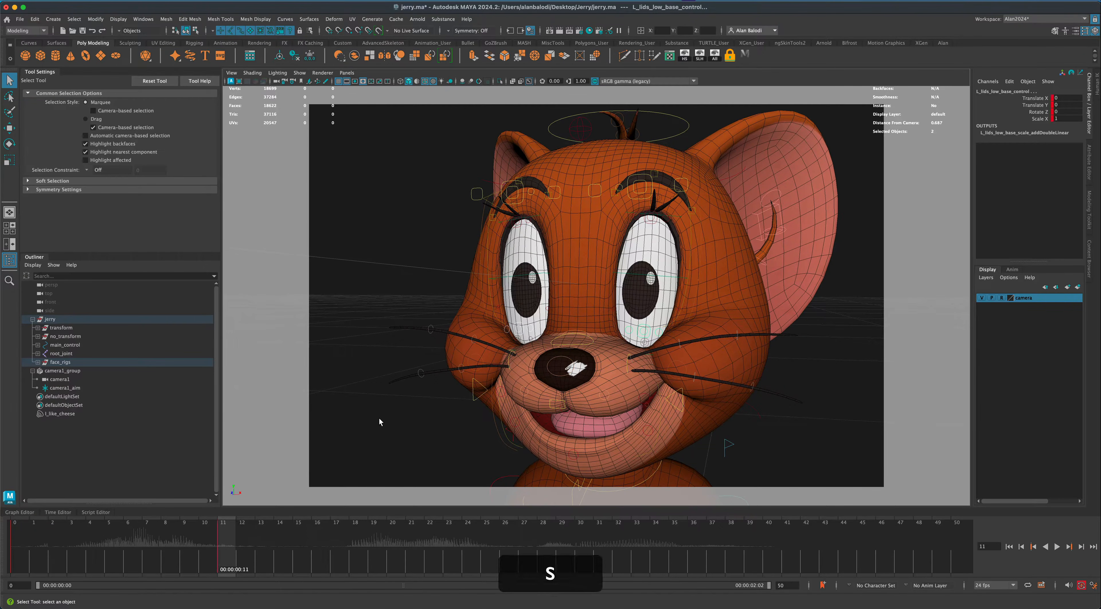
At frame 12, raise both lower eyelid base controls to a Translate Y of about 0.37
key(w)
key(alt+v)
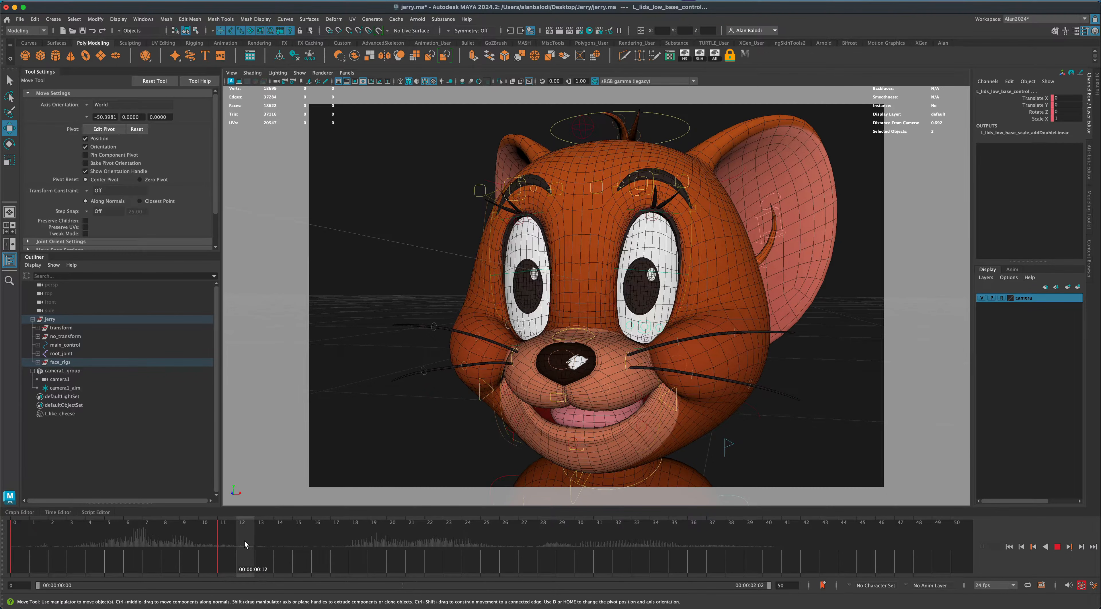
key(alt+v)
key(s)
key(alt+v)
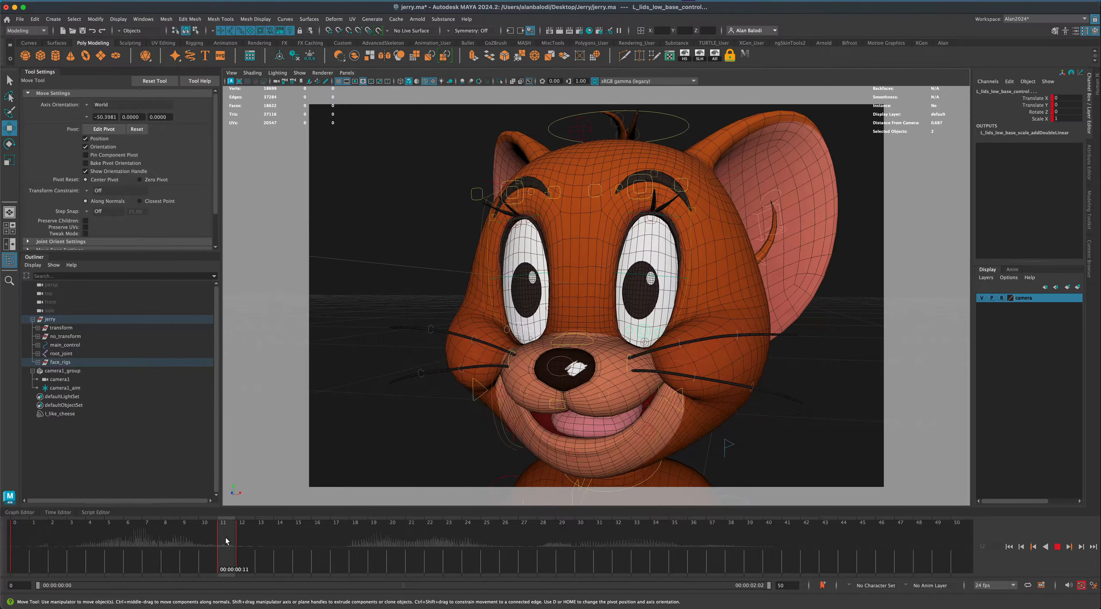
drag(229, 538, 250, 538)
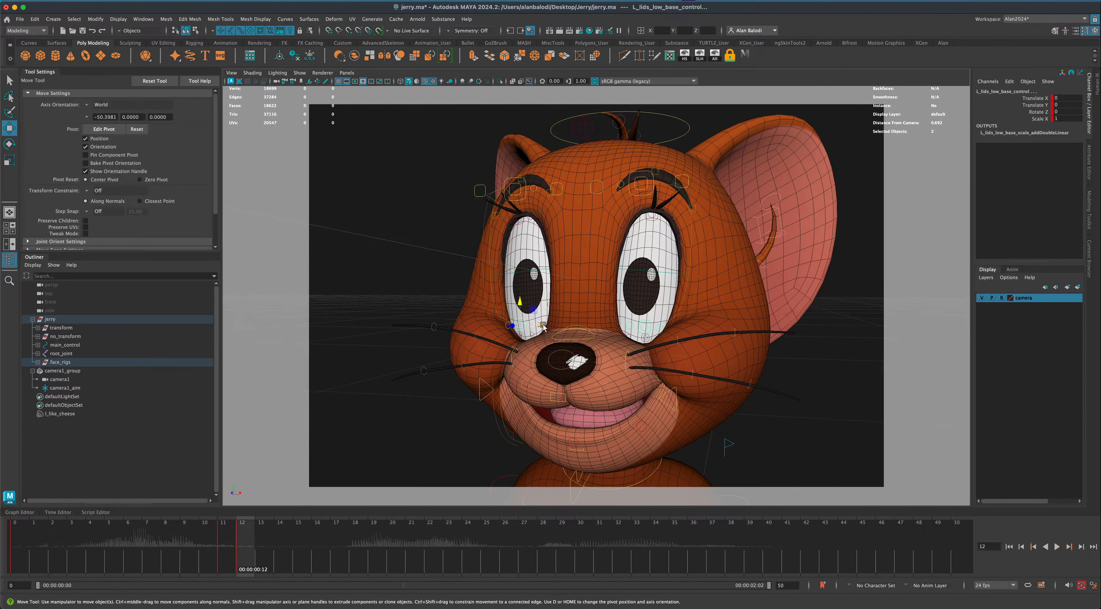
drag(521, 304, 528, 276)
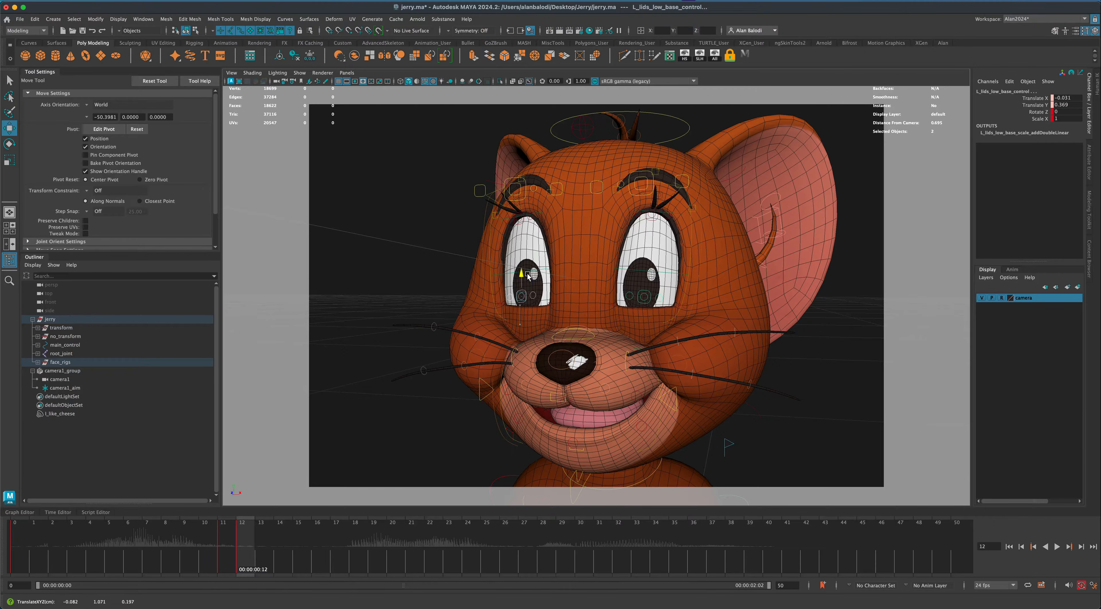
Select the upper eyelid base controls of both eyes and set a keyframe on them at frame 11
click(656, 222)
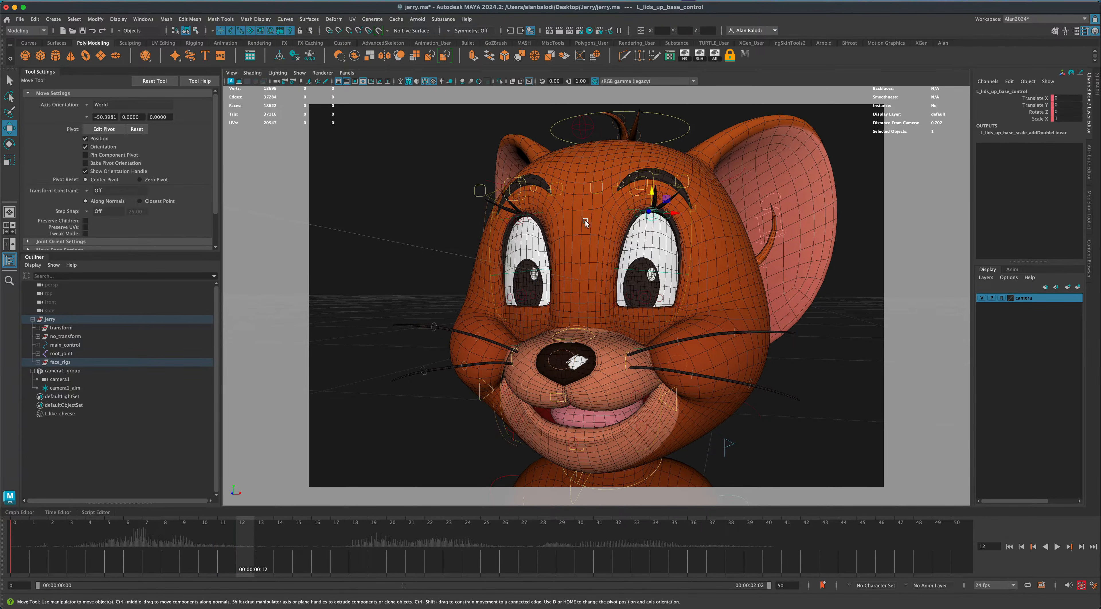
key(shift)
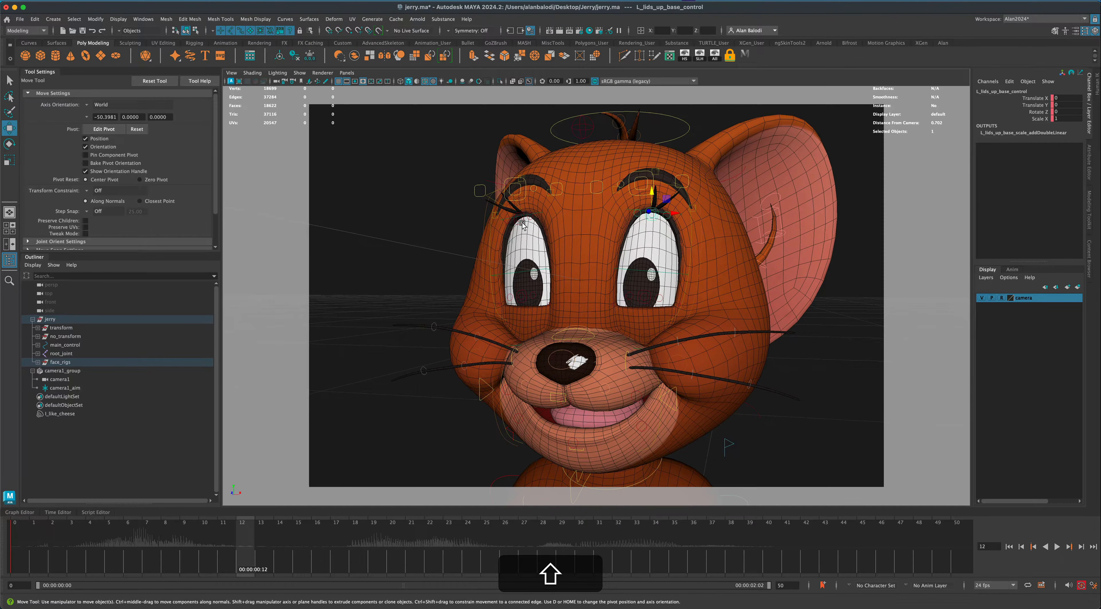
shift+click(522, 224)
click(228, 537)
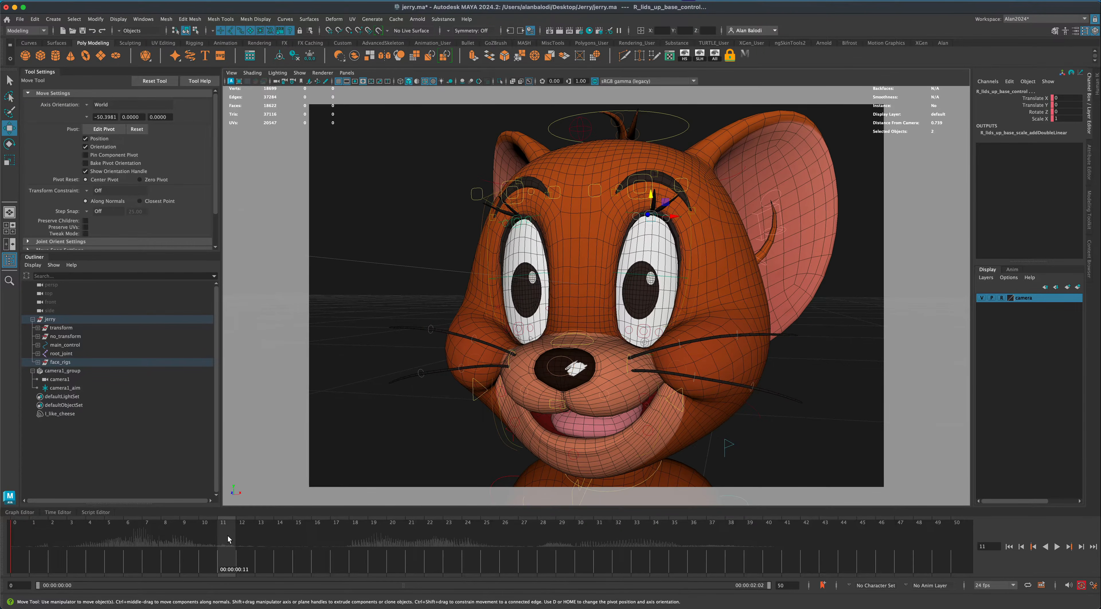
key(s)
At frame 12, lower both upper eyelid base controls to a Translate Y of about -1.04 to close the eyes
click(241, 538)
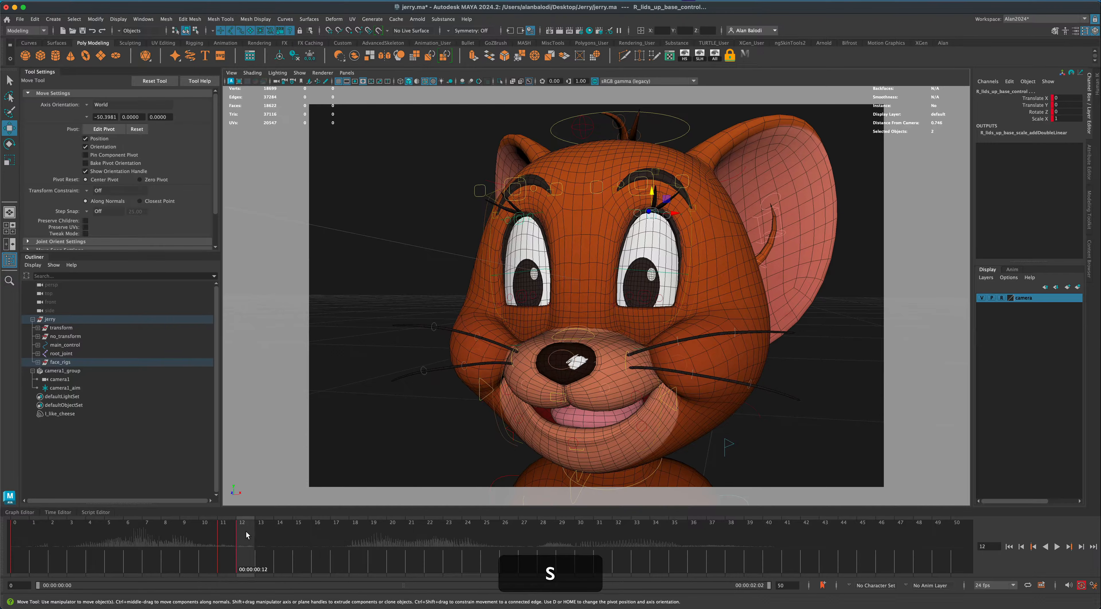
drag(651, 201, 686, 256)
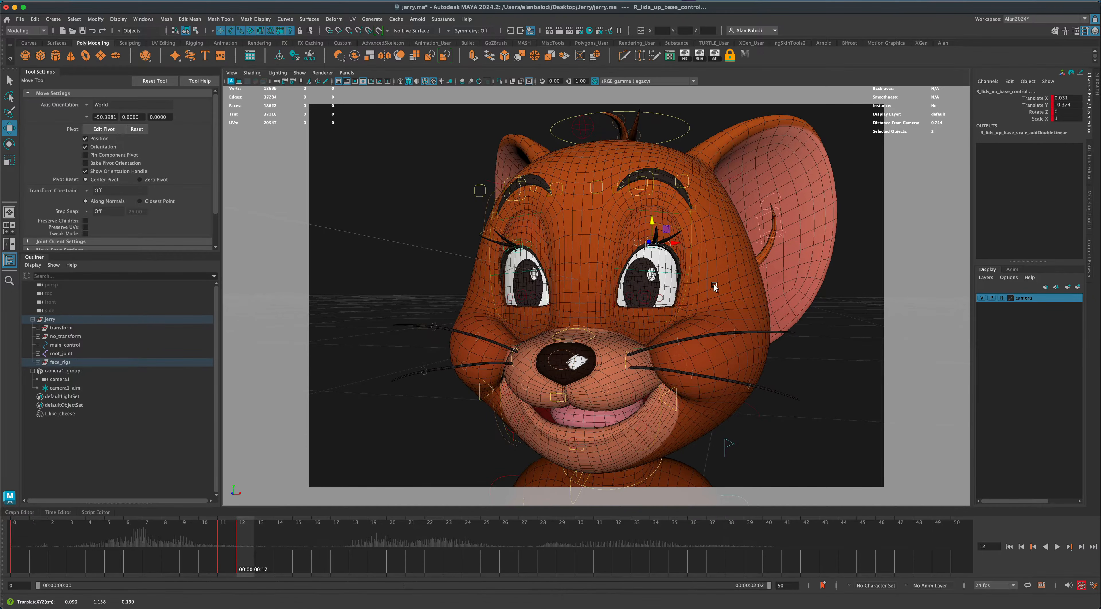
drag(652, 221, 642, 273)
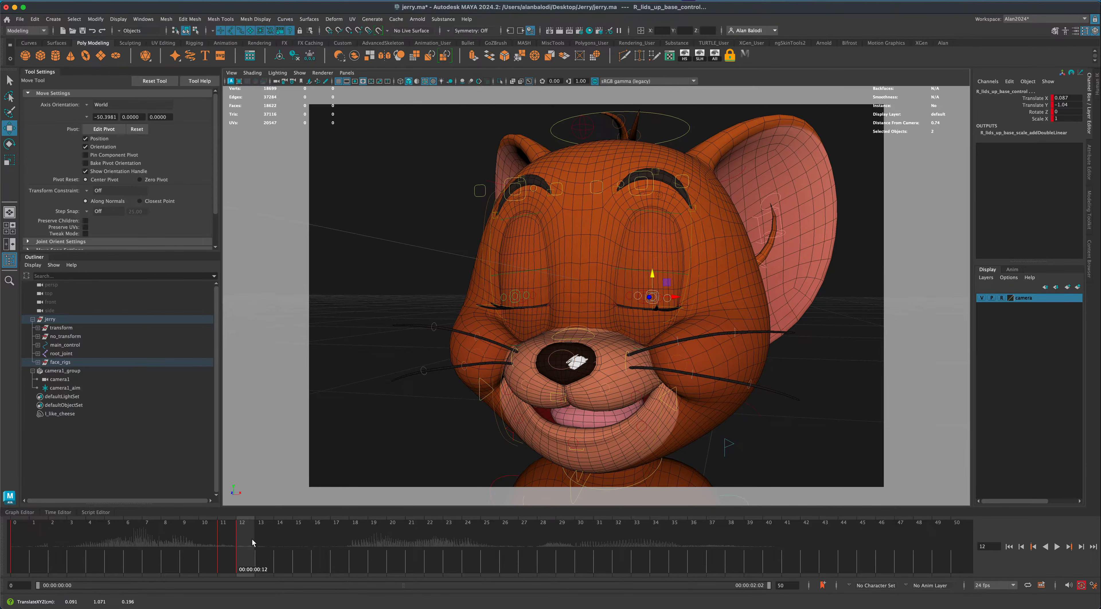
mouse_move(242, 539)
mouse_down()
mouse_move(230, 543)
mouse_move(241, 543)
mouse_up()
key(q)
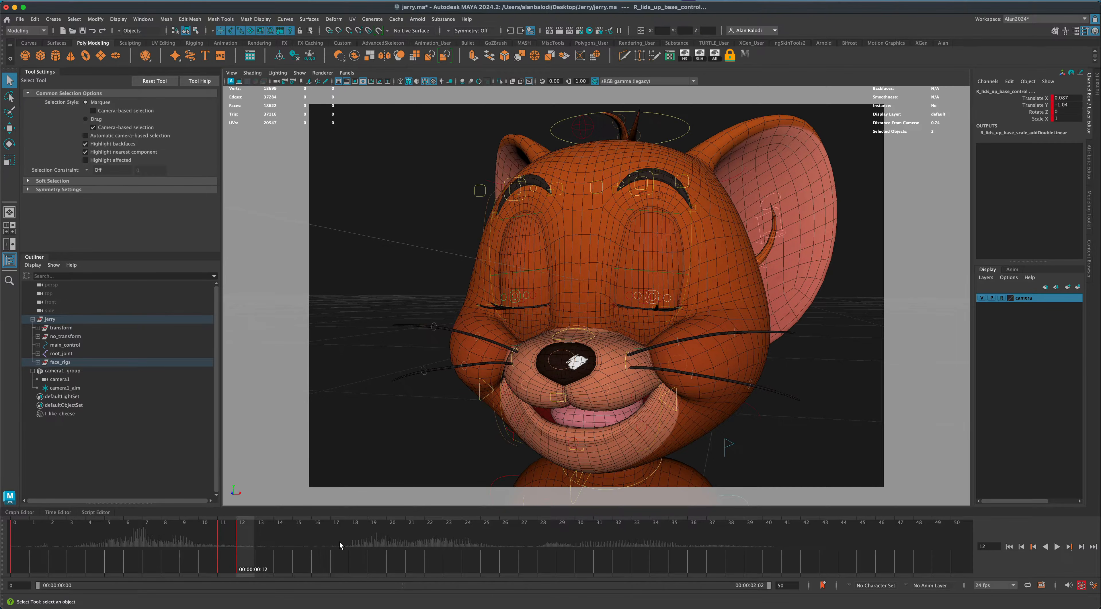
Add both lower eyelid base controls to the upper eyelid selection and copy their open-eye keys at frame 11
key(alt+v)
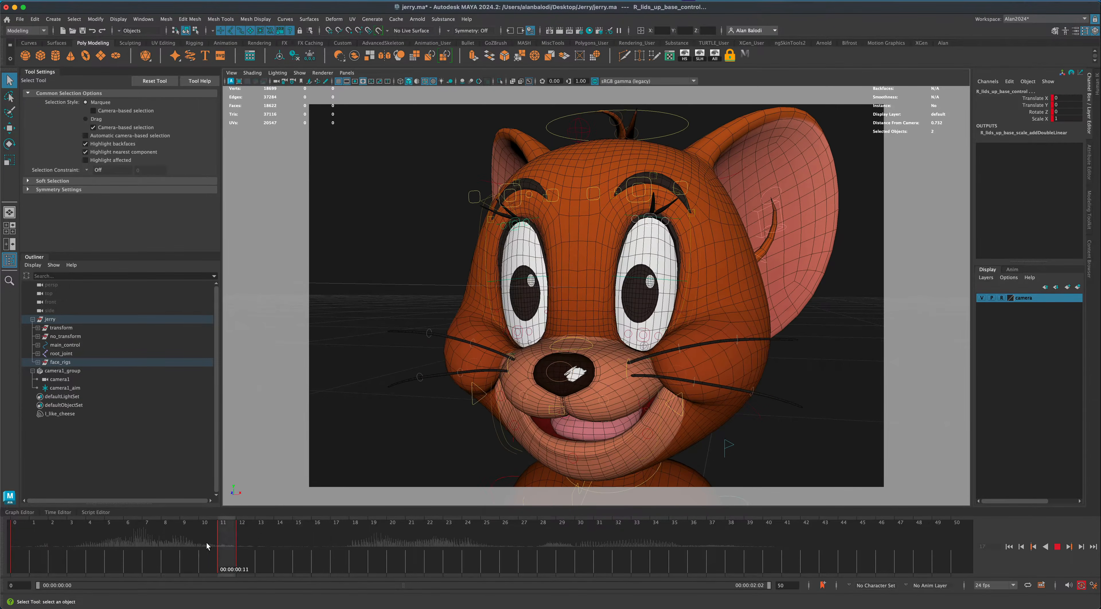
key(alt+v)
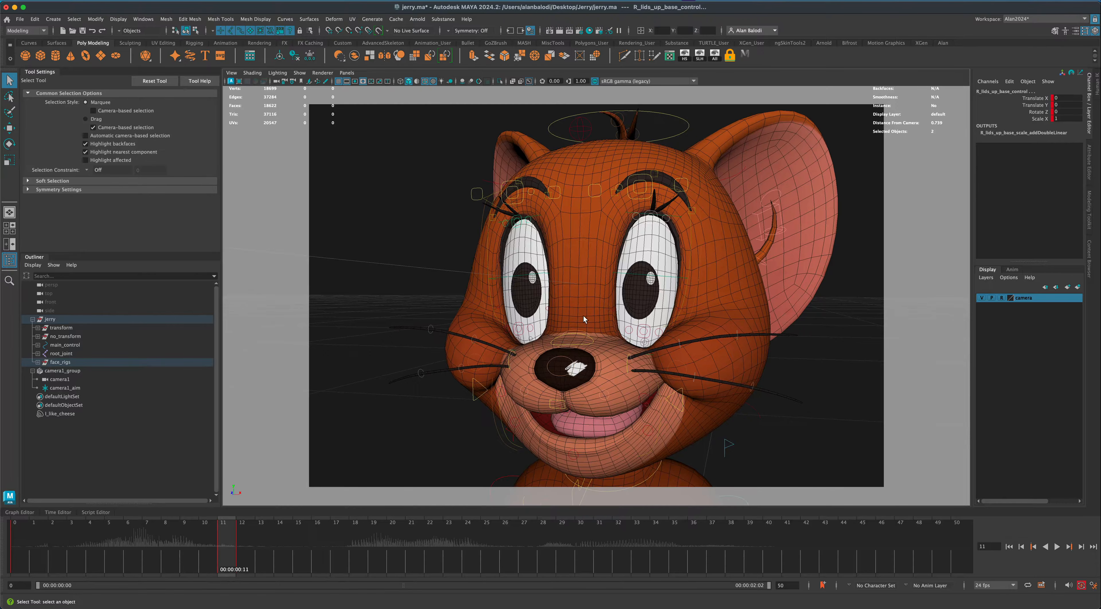
key(shift)
shift+click(525, 335)
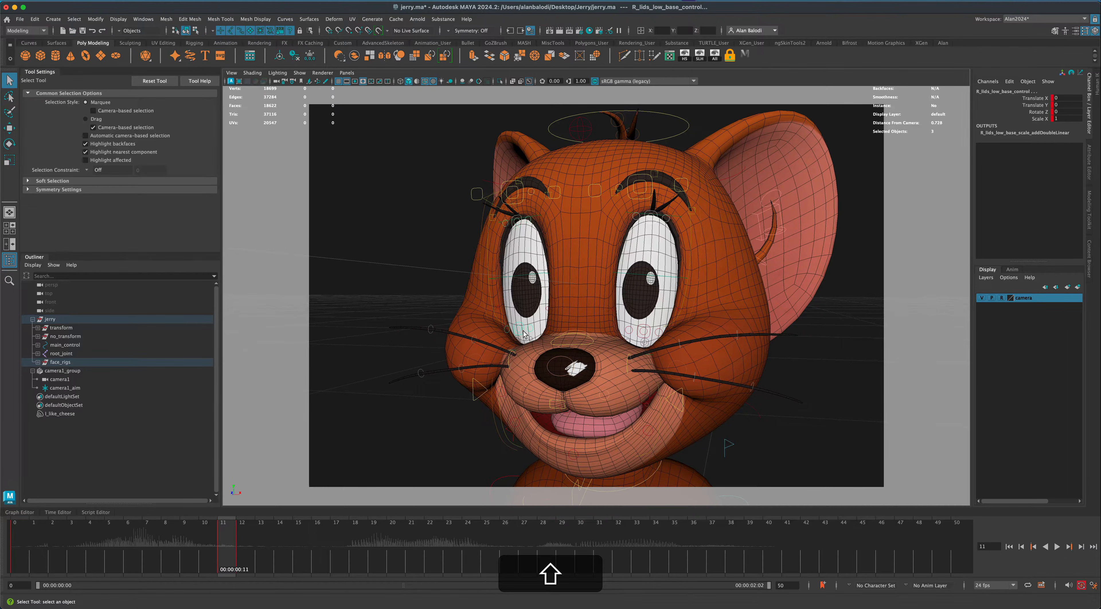
shift+click(639, 338)
right_click(227, 529)
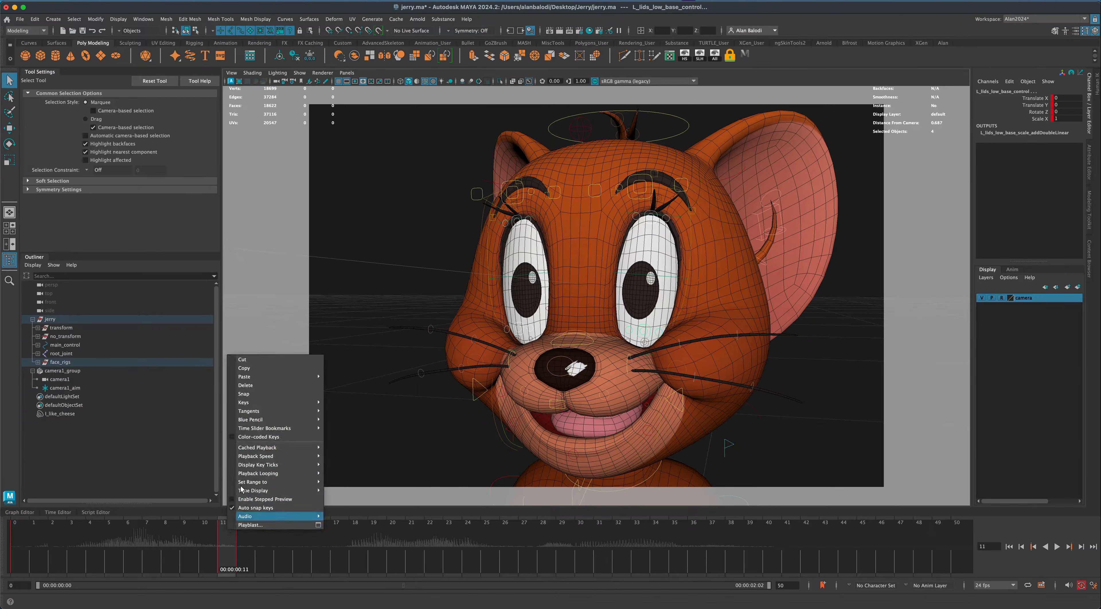
click(260, 370)
Paste the copied open-eye keys of all four eyelid base controls at frame 17 to end the blink
click(340, 537)
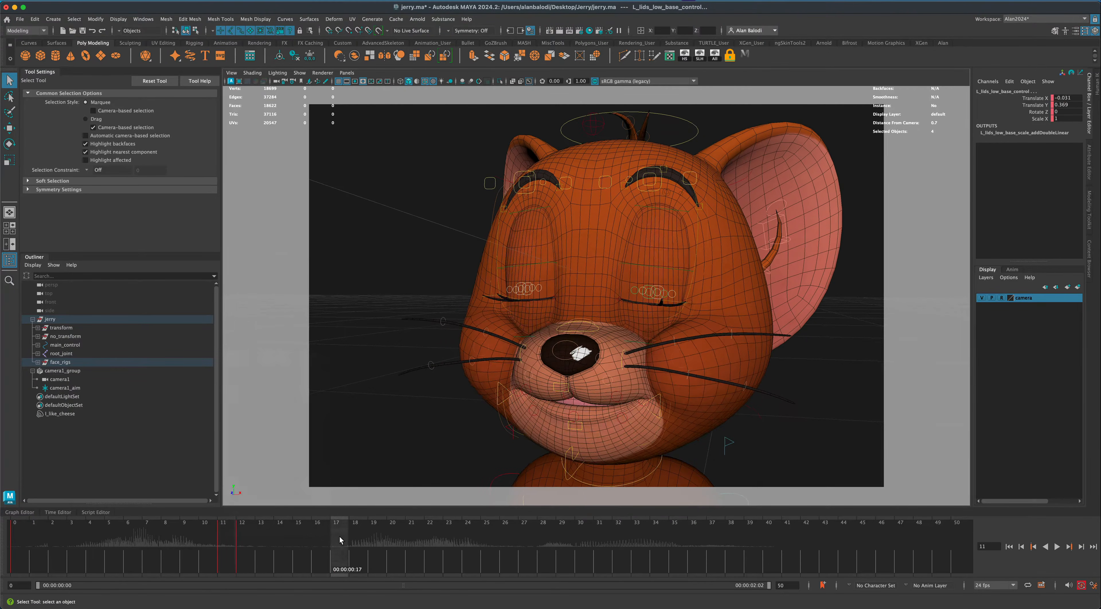
right_click(339, 537)
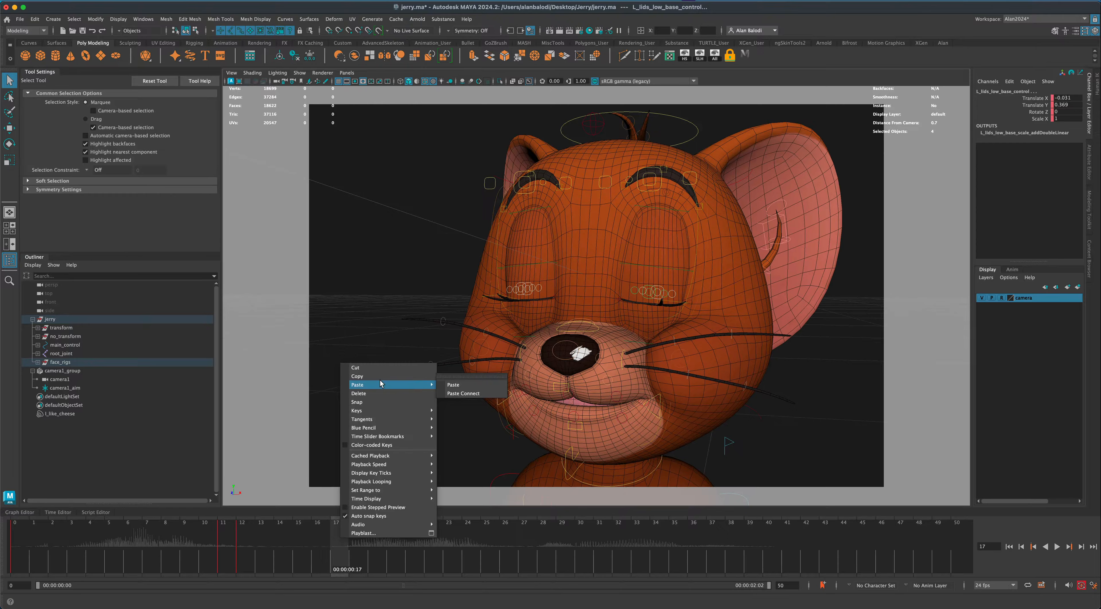
click(449, 385)
key(alt+v)
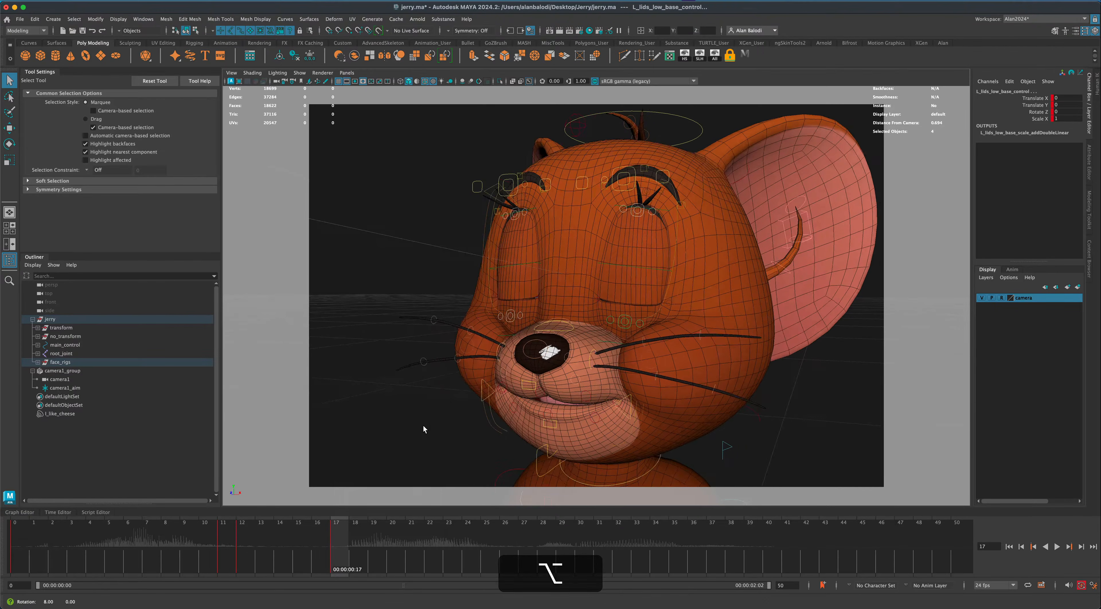
click(338, 554)
scroll(444, 452, down, 3)
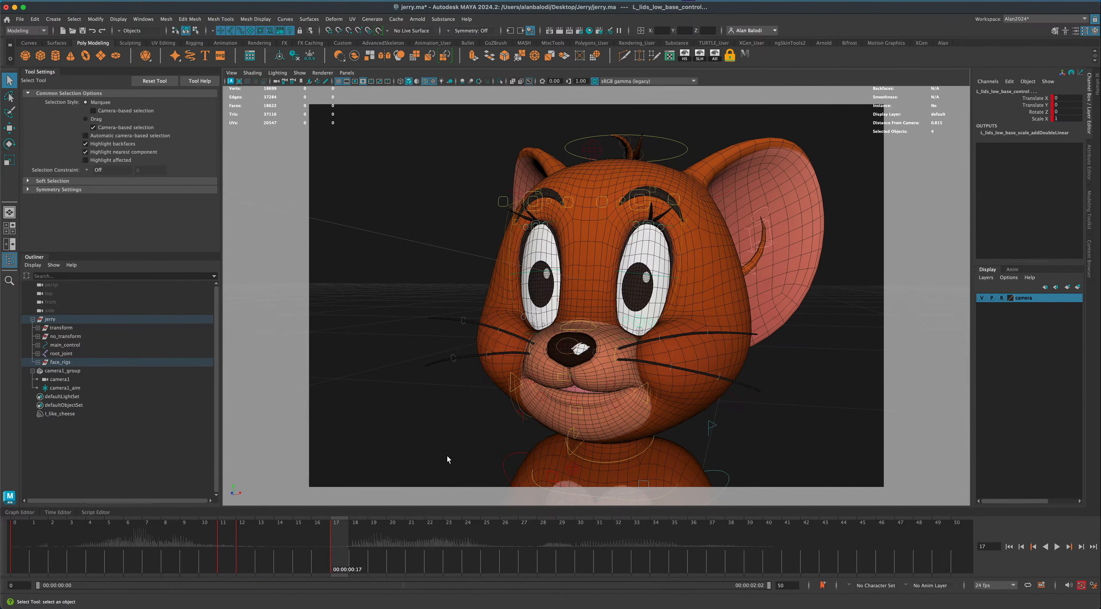
Play the animation from frame 0 with the whole face framed to review the blink
drag(344, 538, 13, 543)
alt+drag(392, 397, 845, 421)
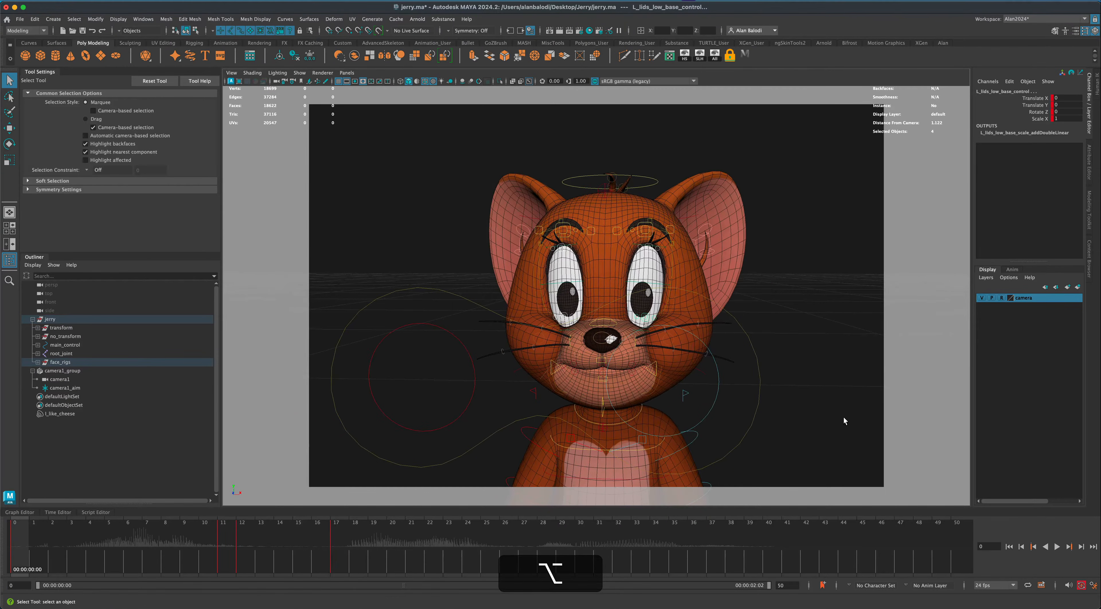
click(1056, 548)
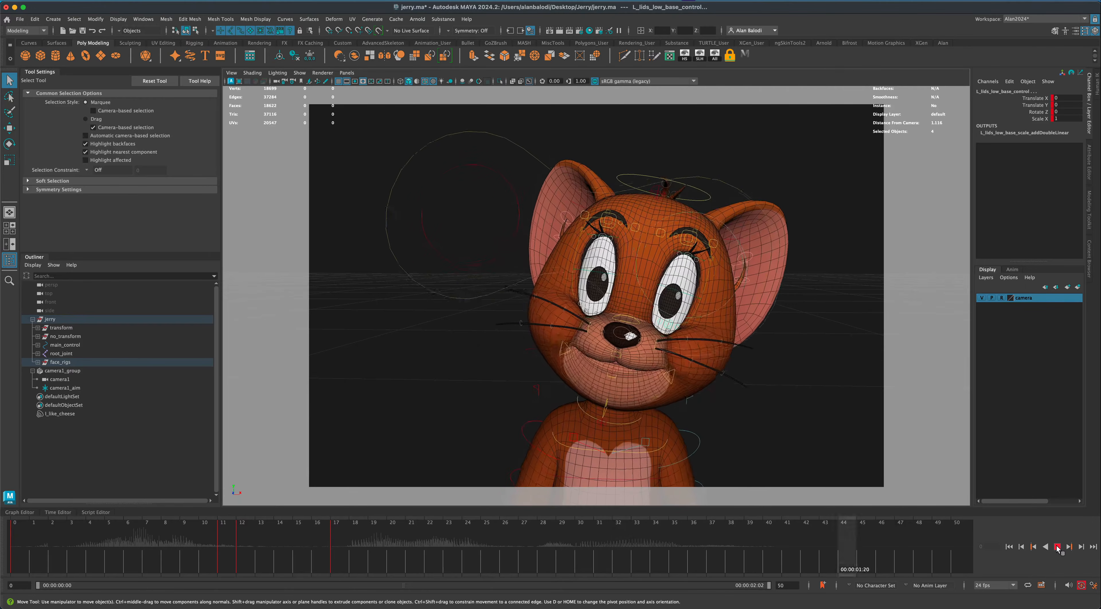
click(1057, 548)
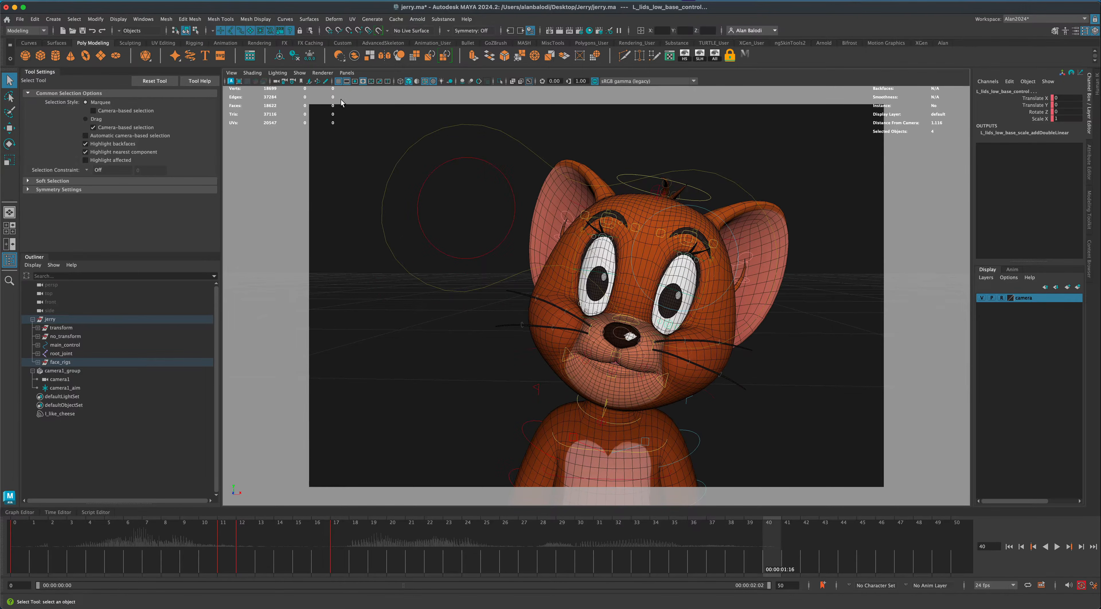
right_click(301, 80)
click(315, 89)
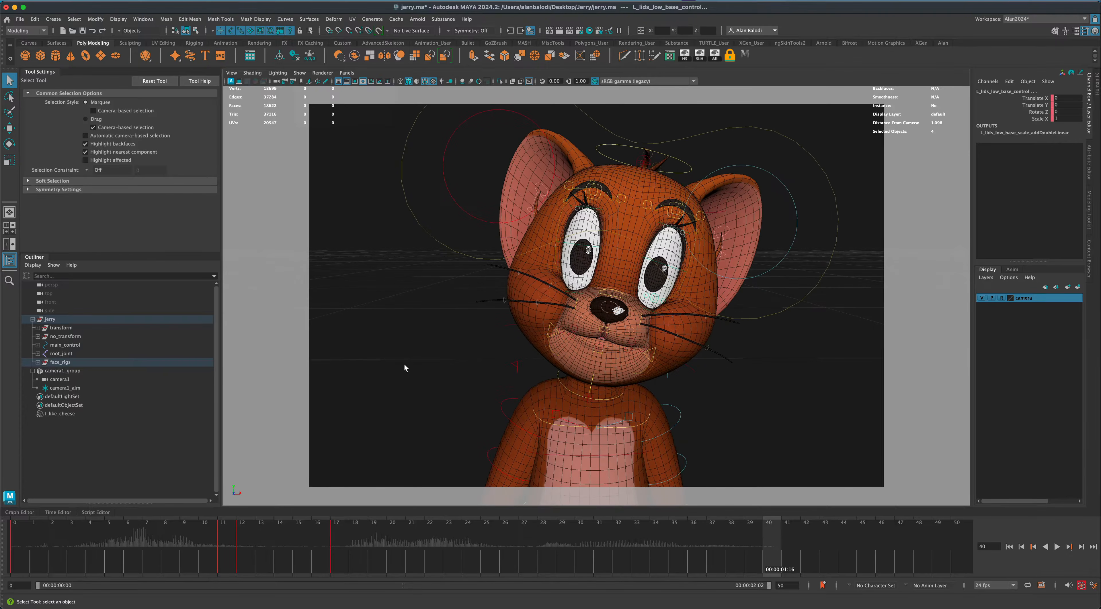
Show the I_like_cheese sound's attributes and play the animation again from frame 0
click(18, 542)
right_click(18, 543)
mouse_move(69, 526)
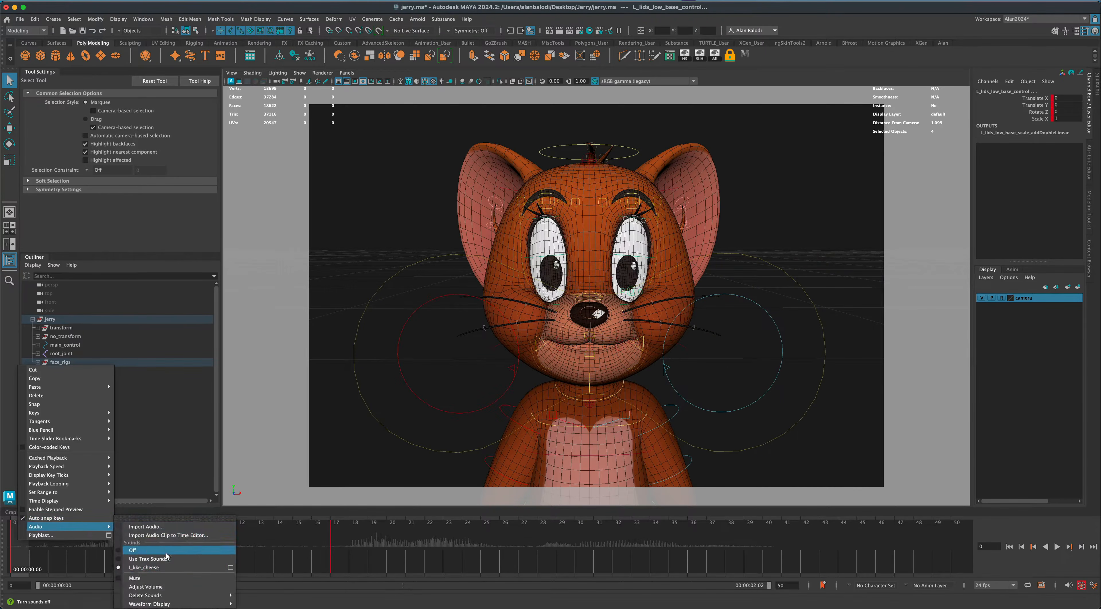
click(230, 568)
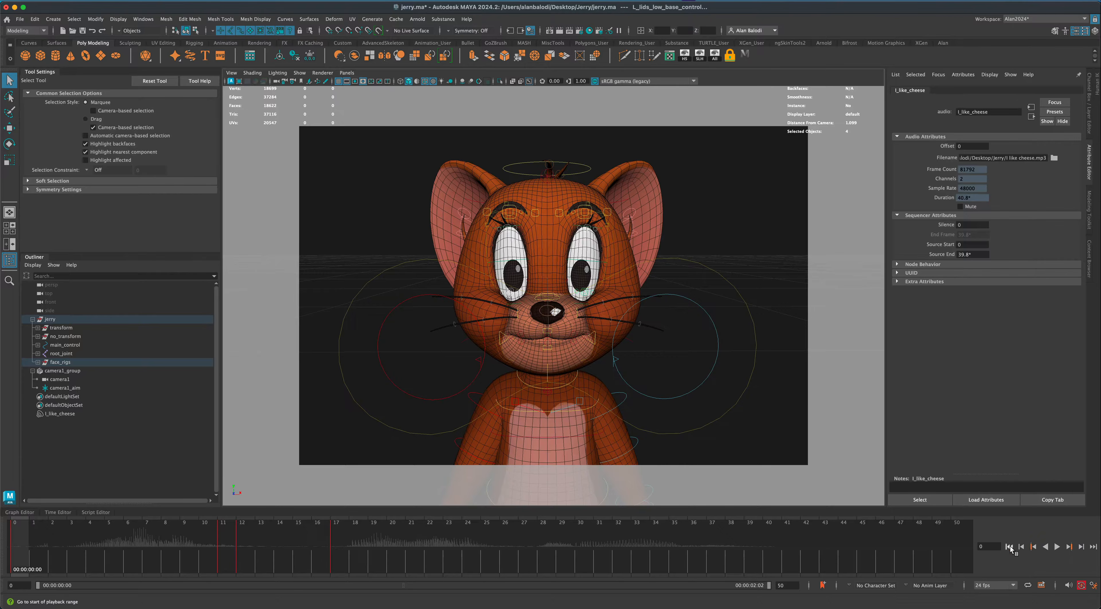
click(1056, 548)
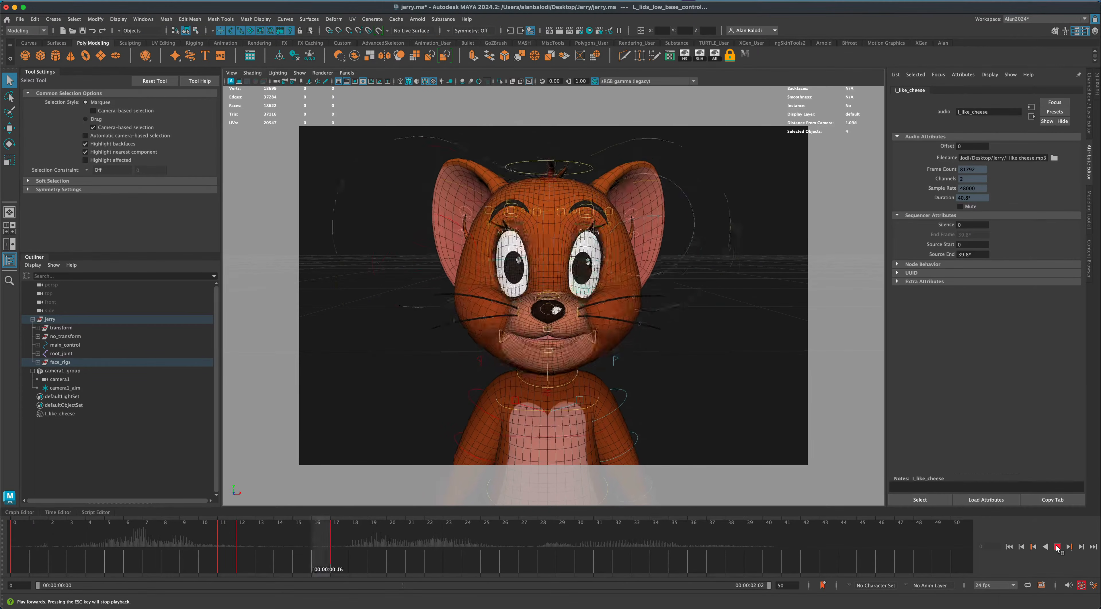
click(762, 543)
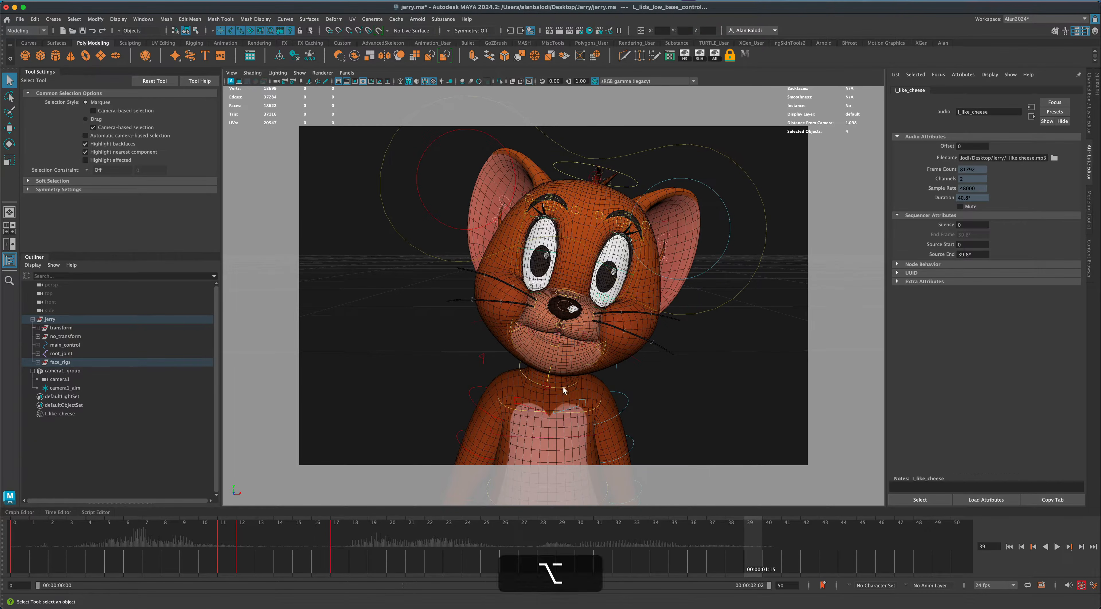
Select the first ear control on both ears and activate the Rotate tool
alt+drag(563, 387, 569, 303)
click(473, 223)
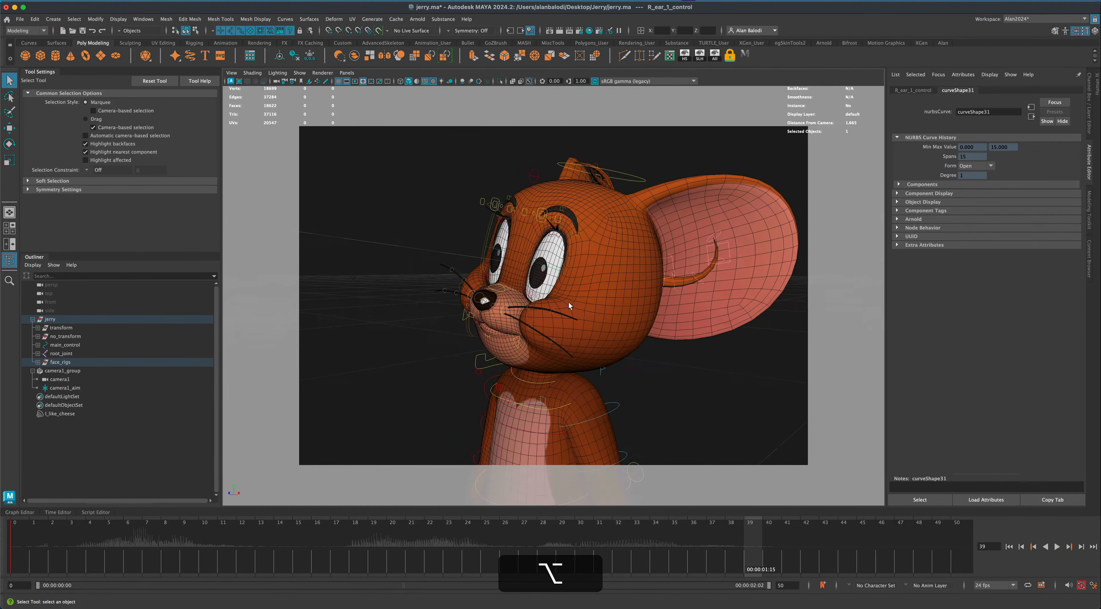
shift+click(671, 257)
alt+shift+drag(675, 274, 677, 351)
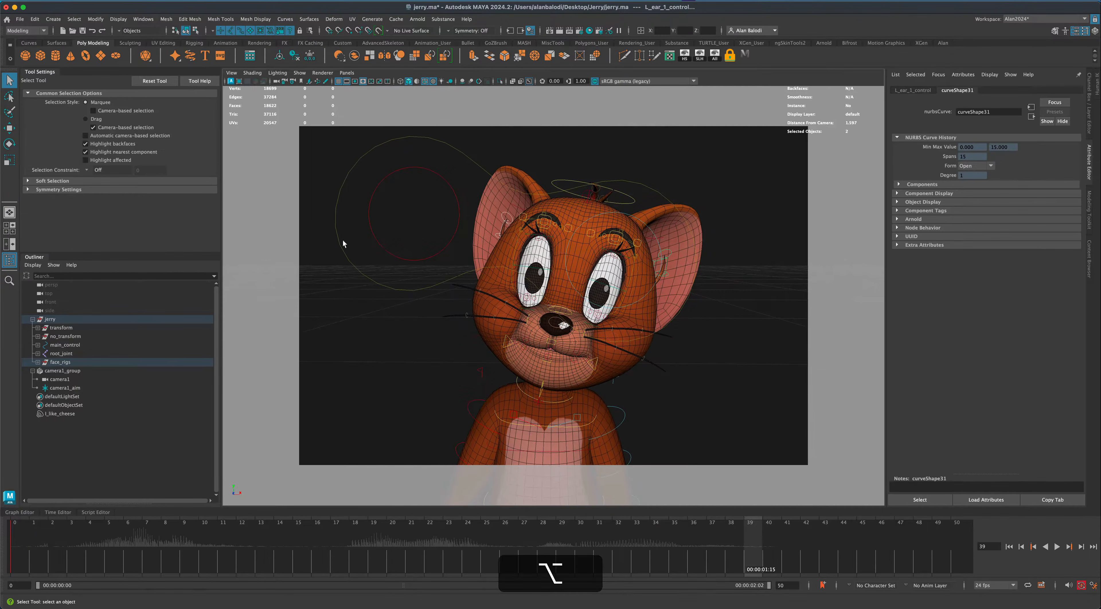
click(10, 145)
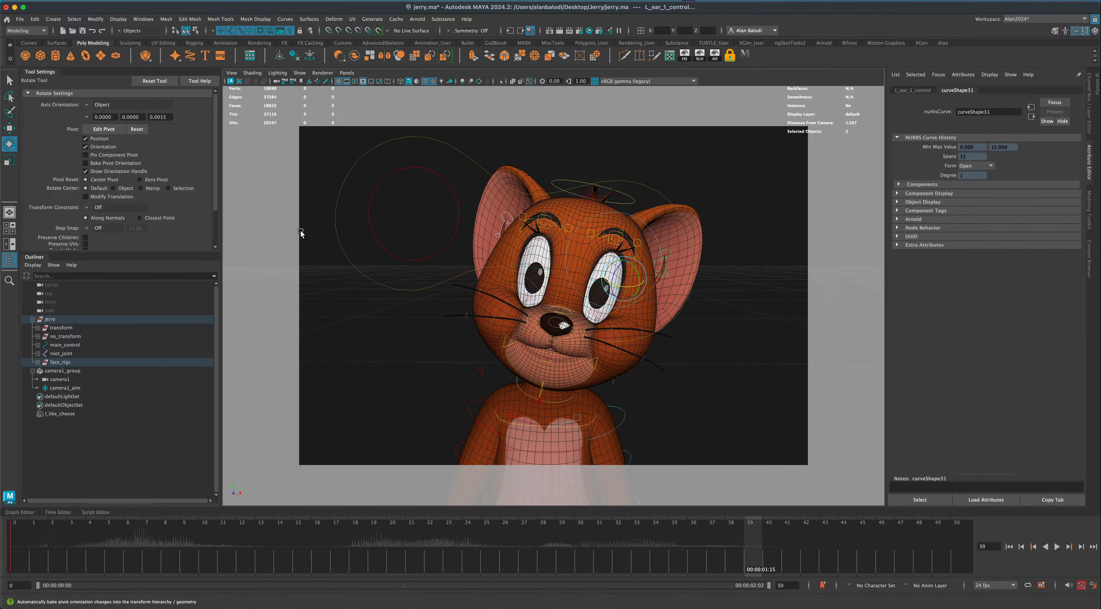
alt+drag(347, 319, 359, 317)
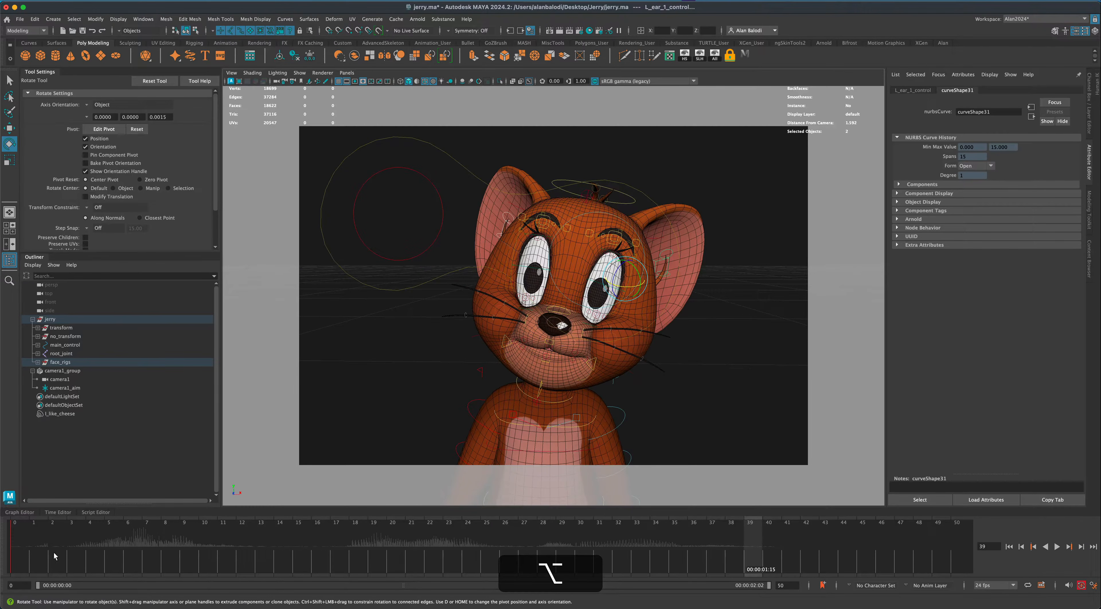
At frame 12, rotate both ear controls to turn the ears outward, facing the front, and preview the motion
click(17, 545)
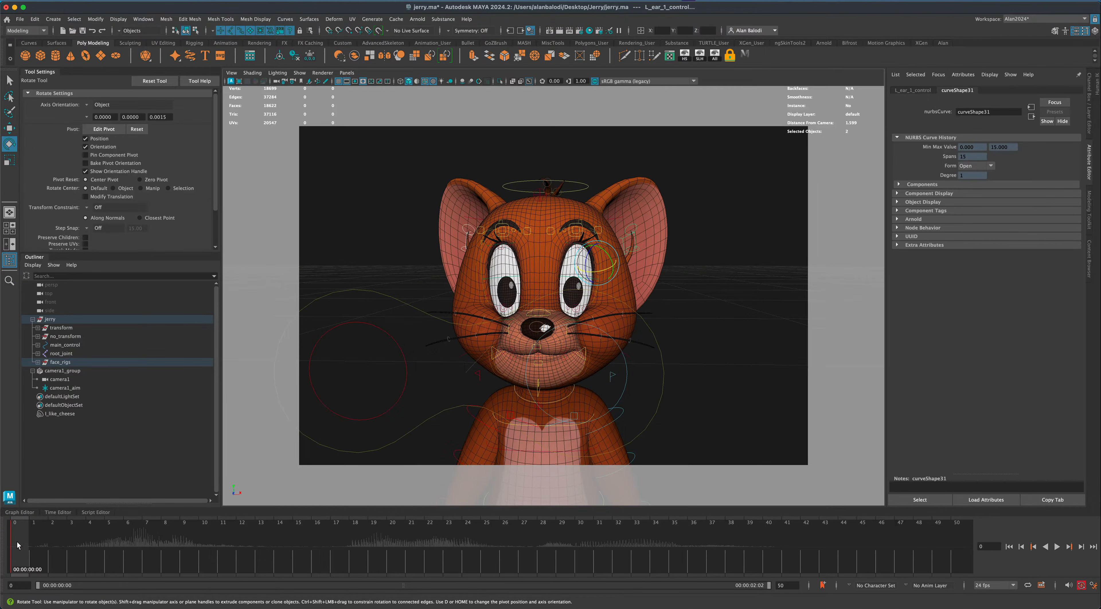
drag(19, 545, 244, 545)
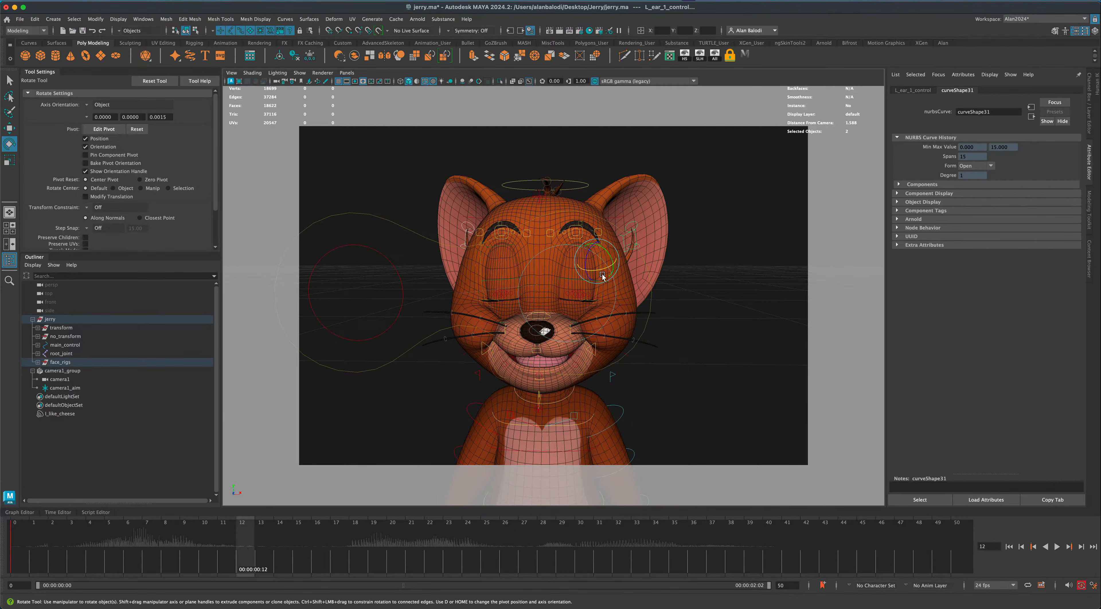
drag(601, 264, 594, 264)
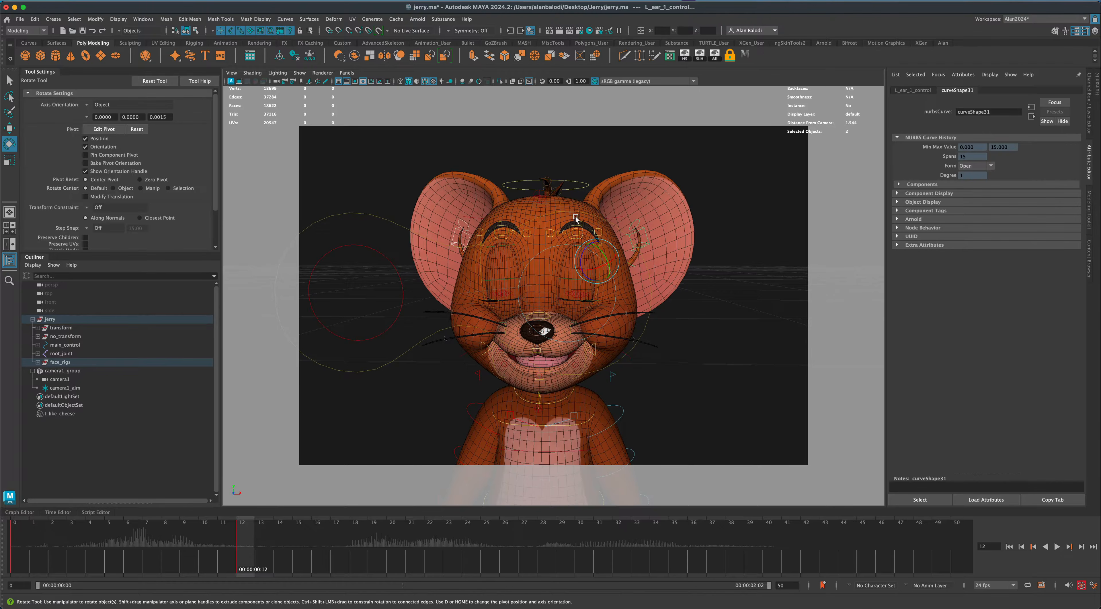
key(alt+v)
key(alt+v)
key(alt+v)
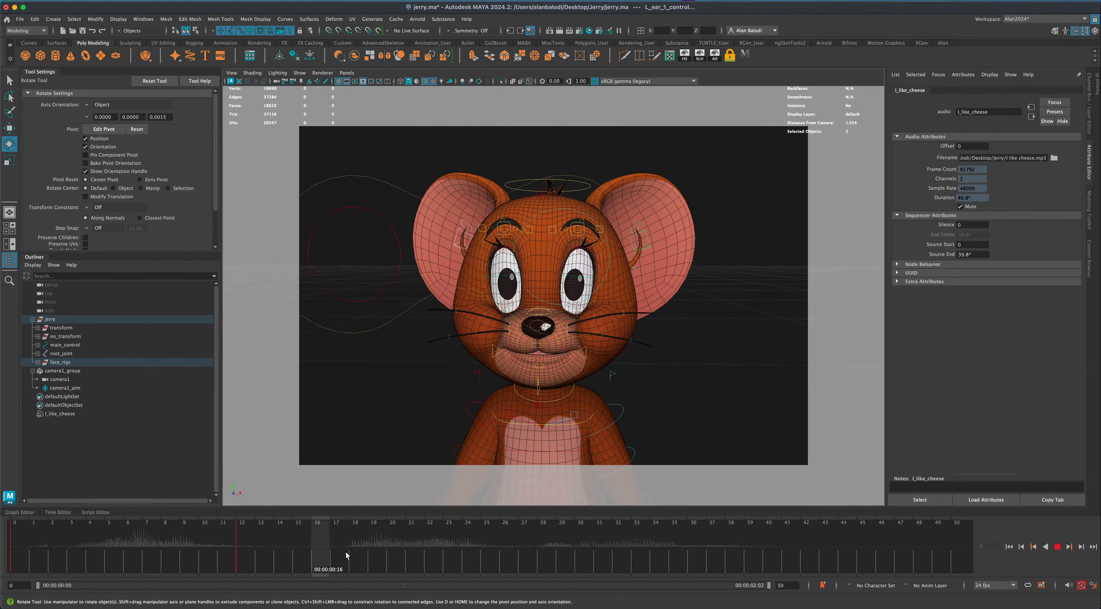
Copy both ear controls' resting keys from frame 0 and paste them at frame 18
drag(390, 561, 9, 560)
right_click(24, 548)
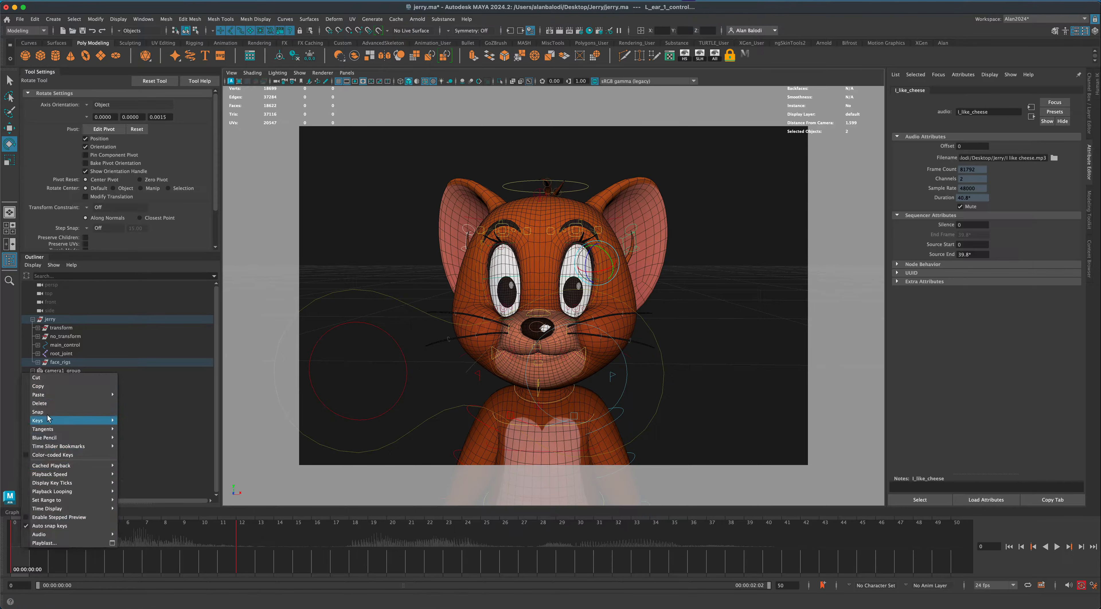
click(54, 386)
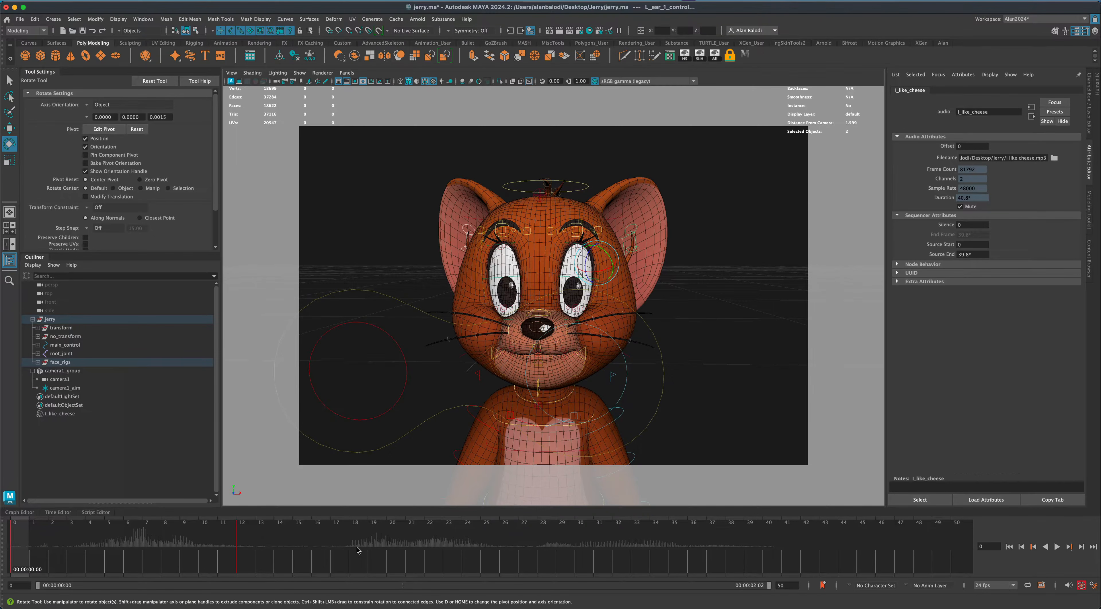
click(358, 551)
right_click(358, 551)
mouse_move(420, 396)
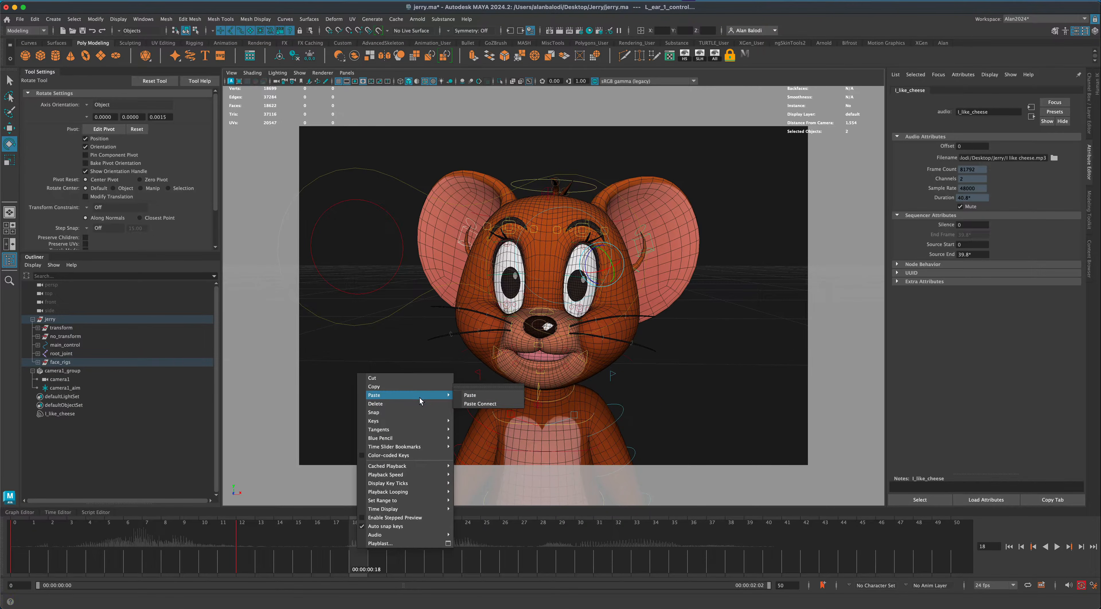
click(467, 397)
Play the ear motion and paste the same resting ear keys at frame 40
key(alt+v)
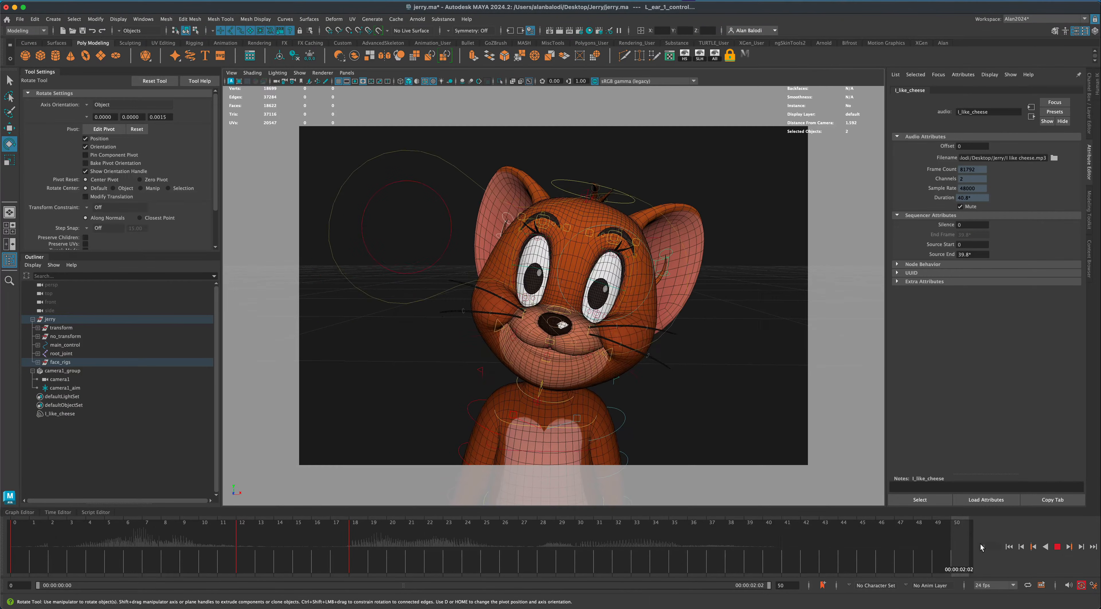
right_click(772, 548)
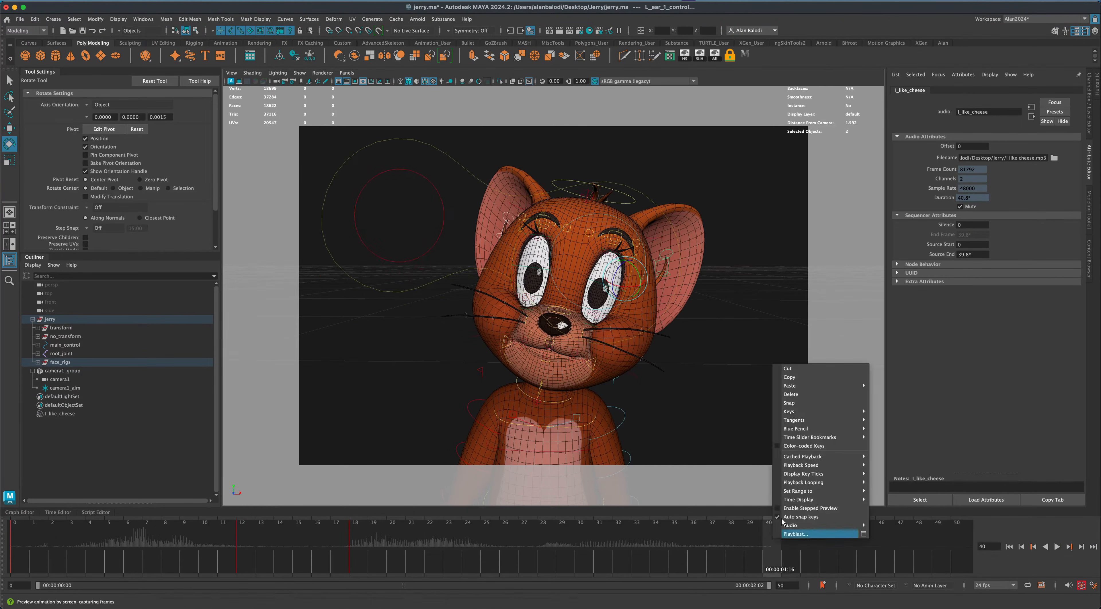
mouse_move(820, 385)
click(882, 388)
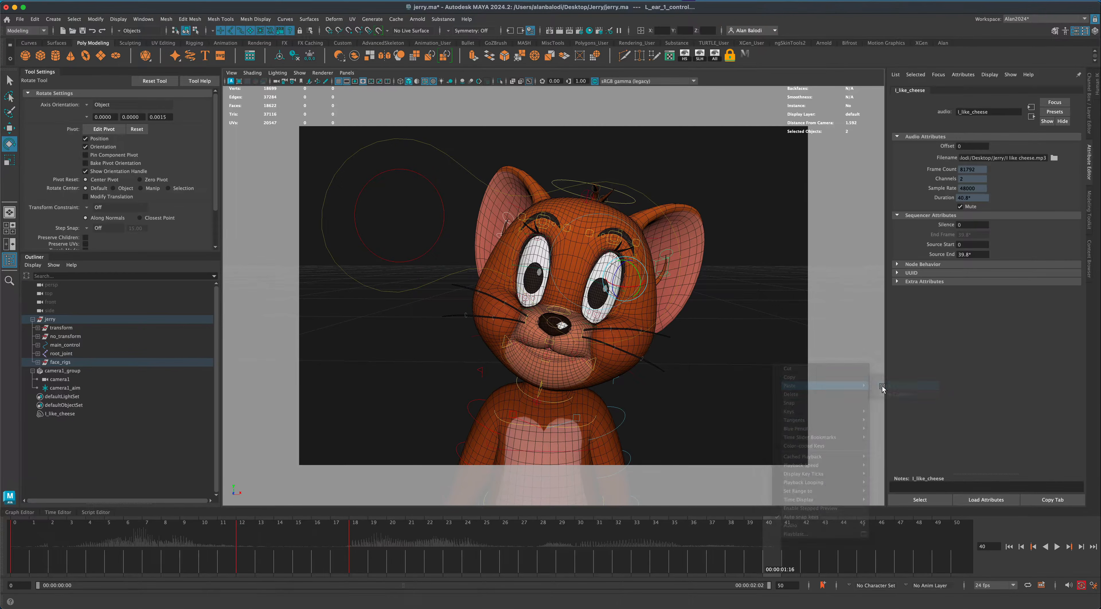
Copy the outward-turned ear keys from frame 12, paste them at frame 50, and play back the animation
click(238, 551)
right_click(242, 550)
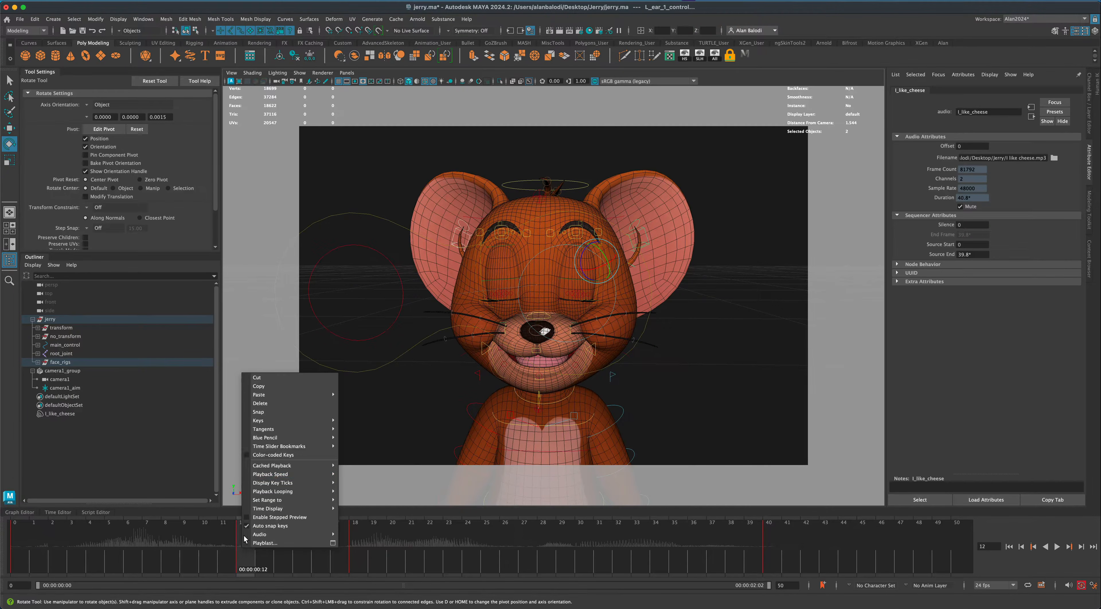
click(273, 387)
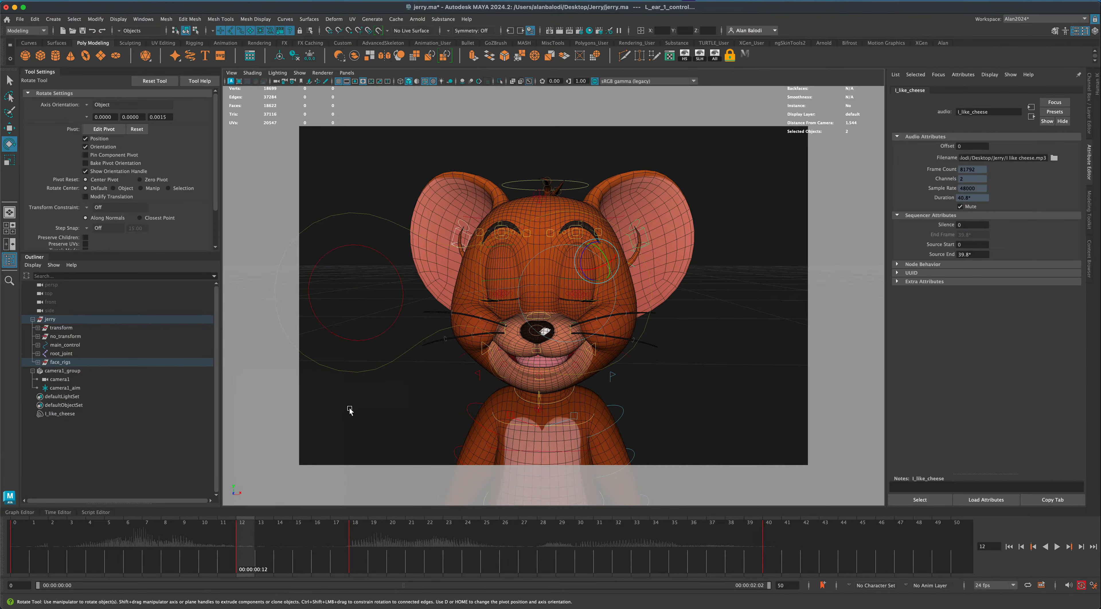
click(964, 539)
right_click(964, 539)
mouse_move(1015, 387)
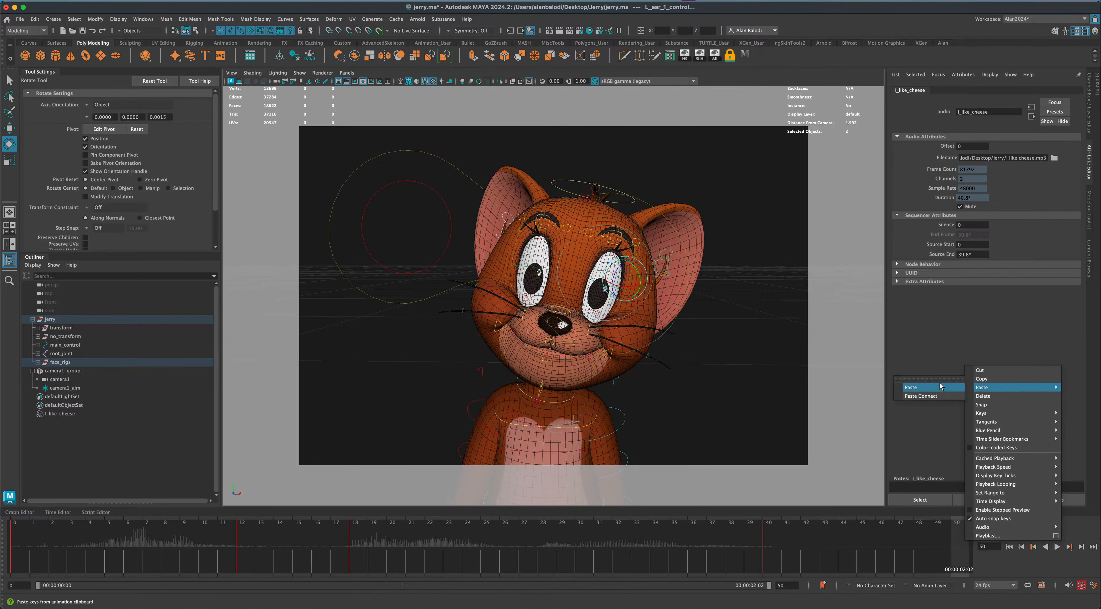
click(940, 387)
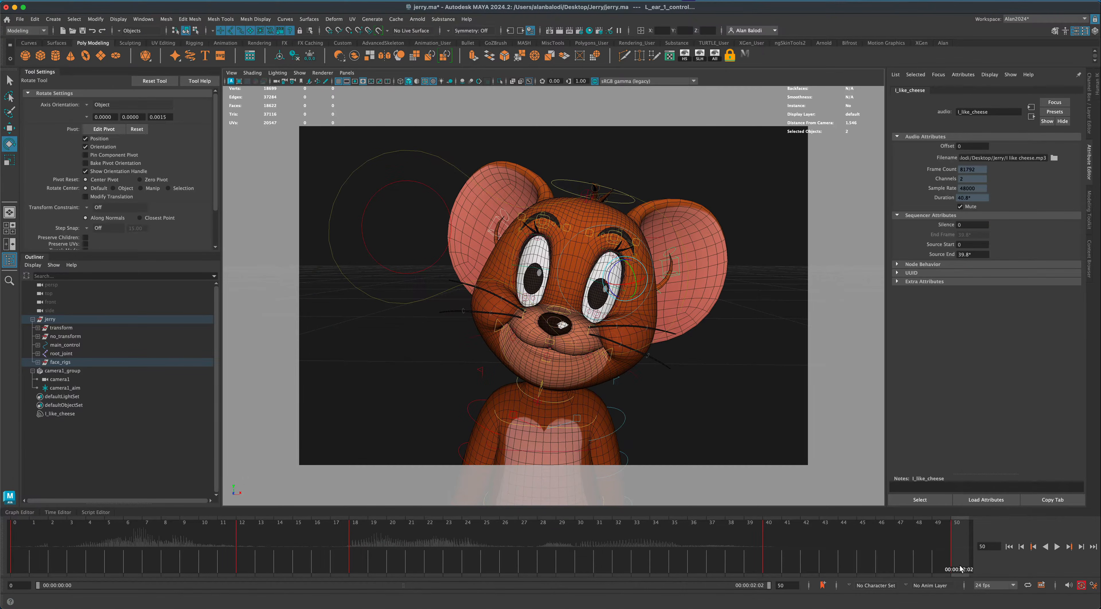
key(alt+v)
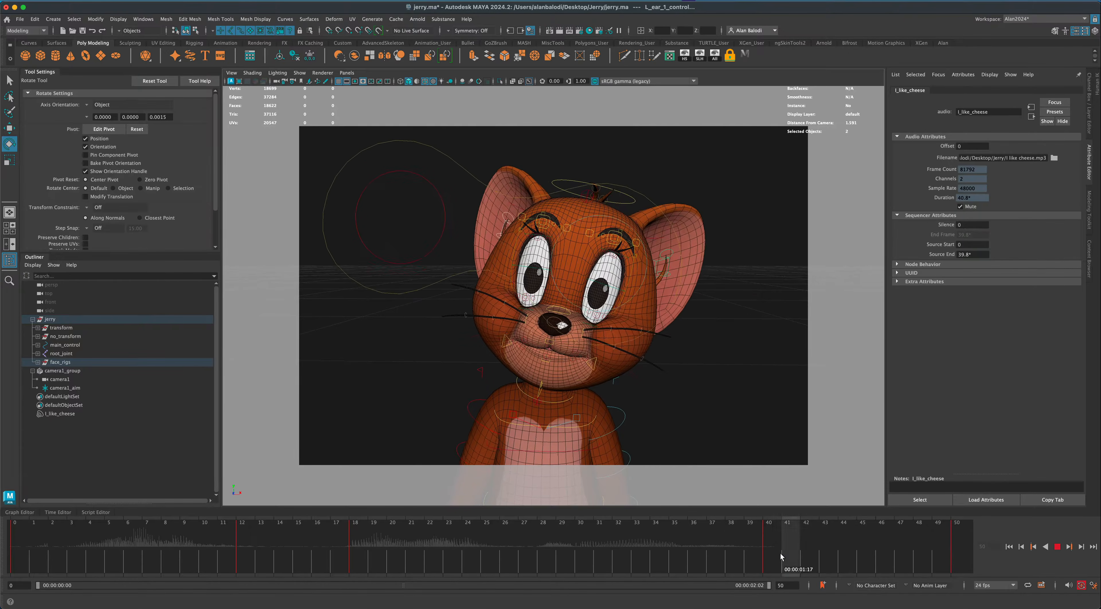
Play the animation from frame 0, delete both ear controls' keys at frame 40, and play it again
drag(879, 555, 987, 548)
click(1009, 547)
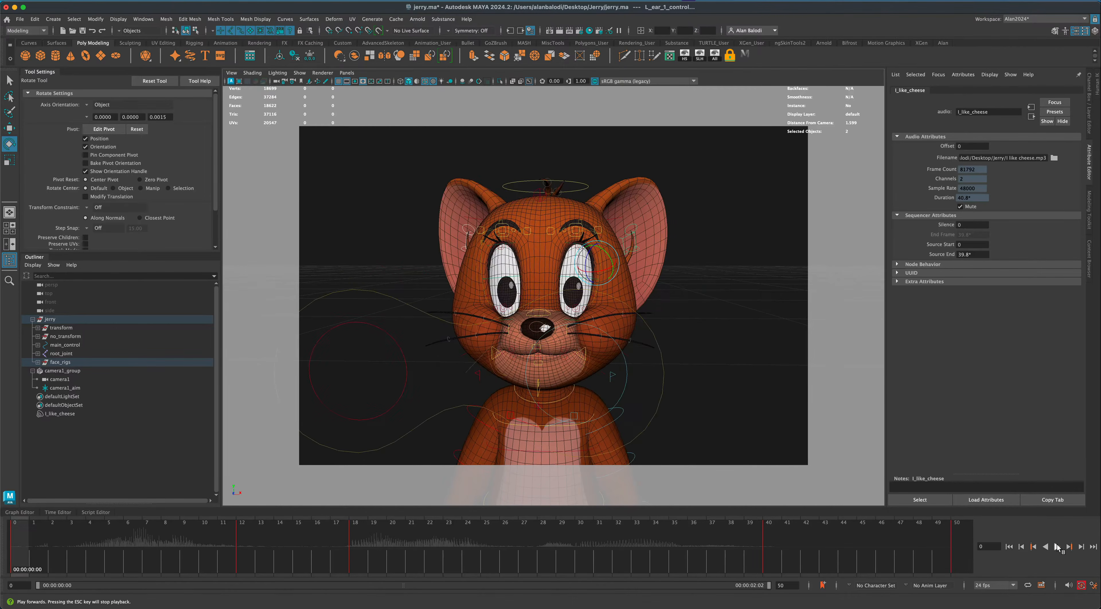
click(1057, 548)
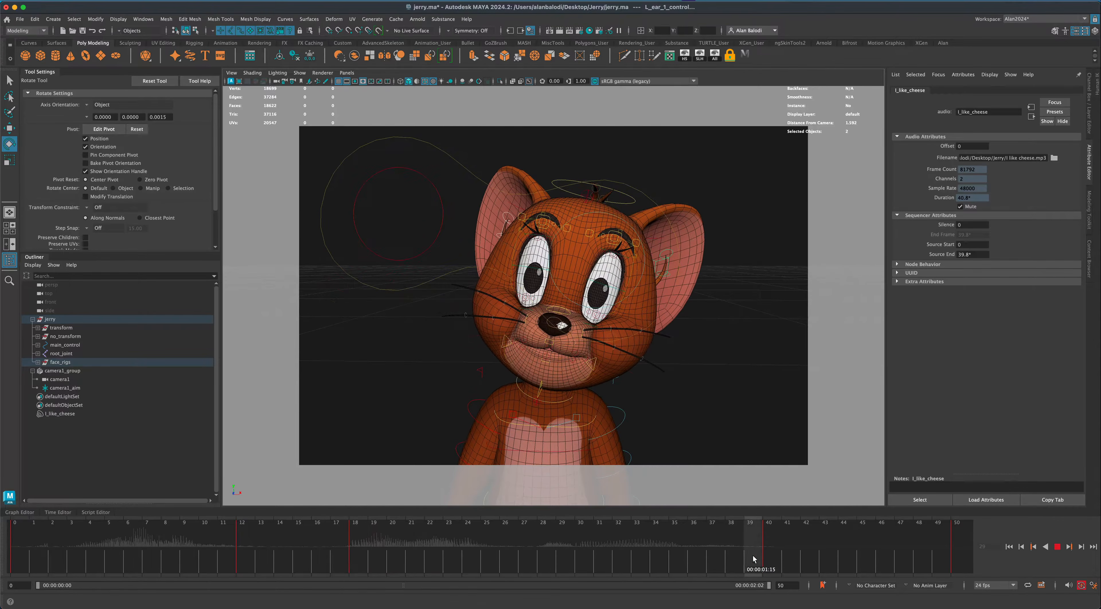
drag(762, 555, 769, 539)
right_click(768, 537)
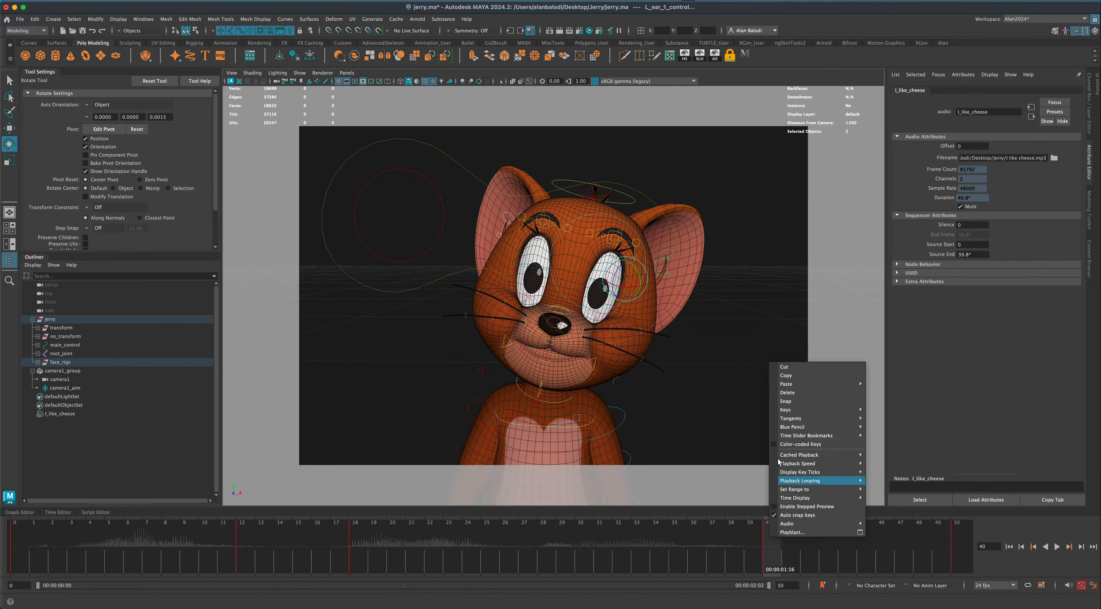
click(785, 395)
key(alt+v)
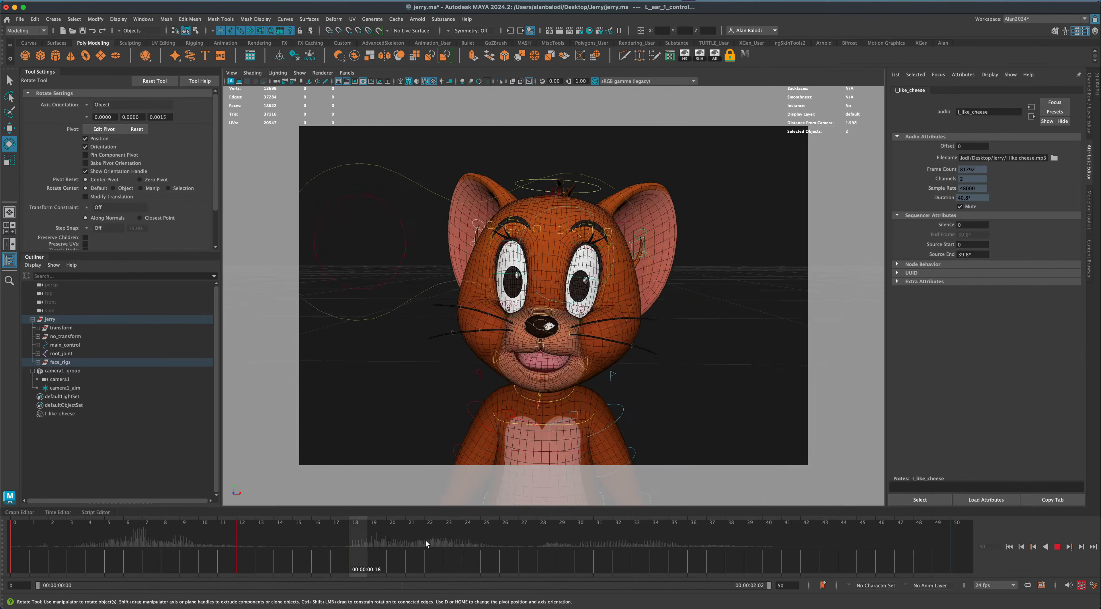
Copy both ear controls' resting keys from frame 18, delete them there, and paste them at frame 50
click(358, 554)
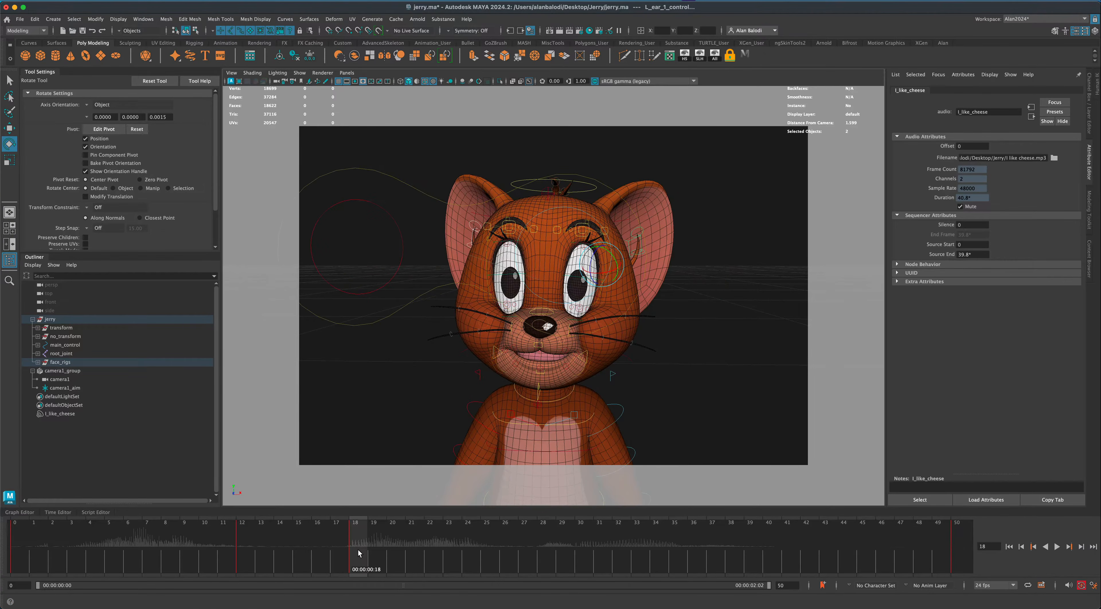
right_click(358, 554)
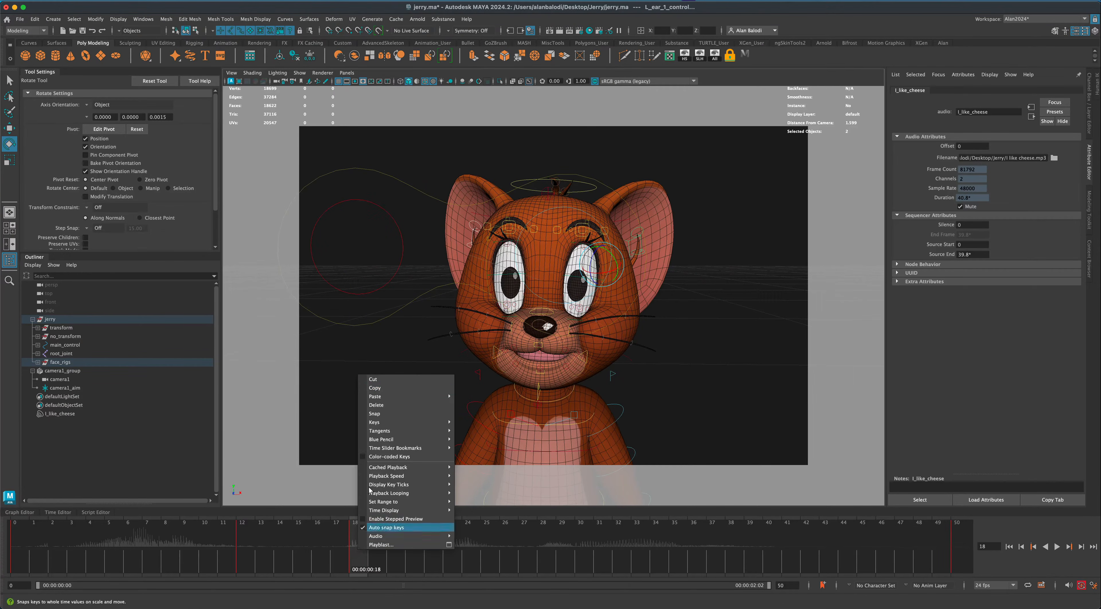
click(382, 390)
right_click(358, 541)
click(380, 395)
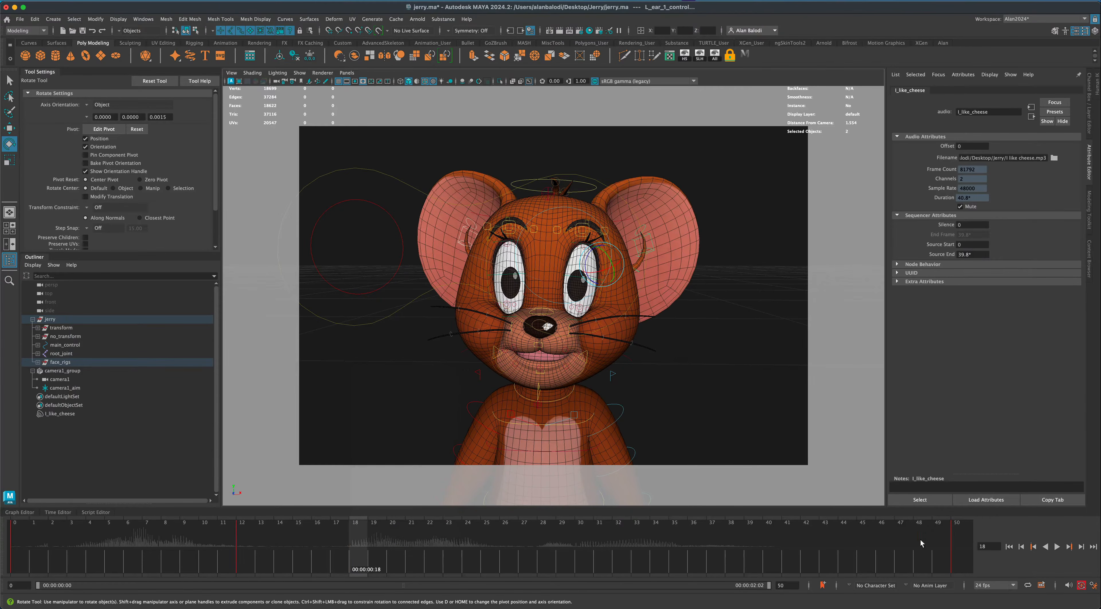
click(966, 555)
right_click(965, 551)
mouse_move(983, 392)
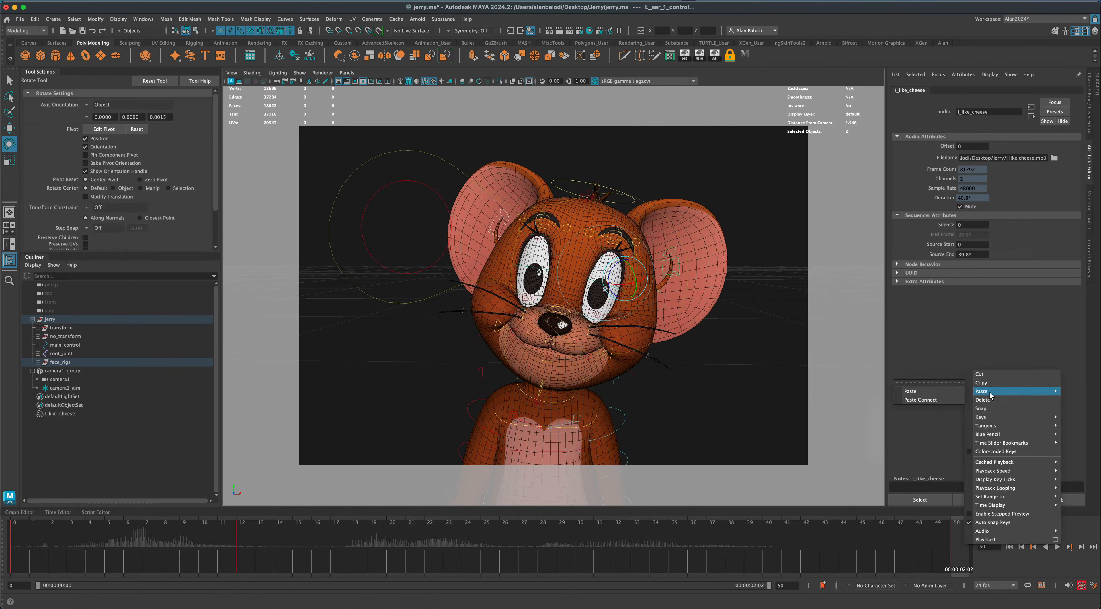
click(910, 391)
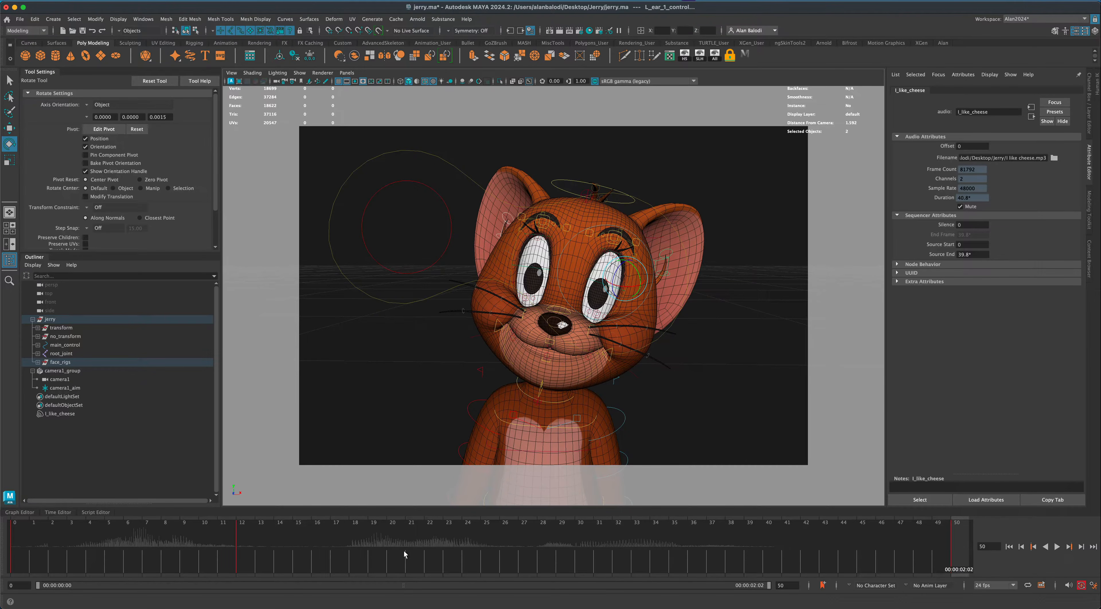
Check the ear pose at frame 12 and play the whole animation from frame 0
click(248, 538)
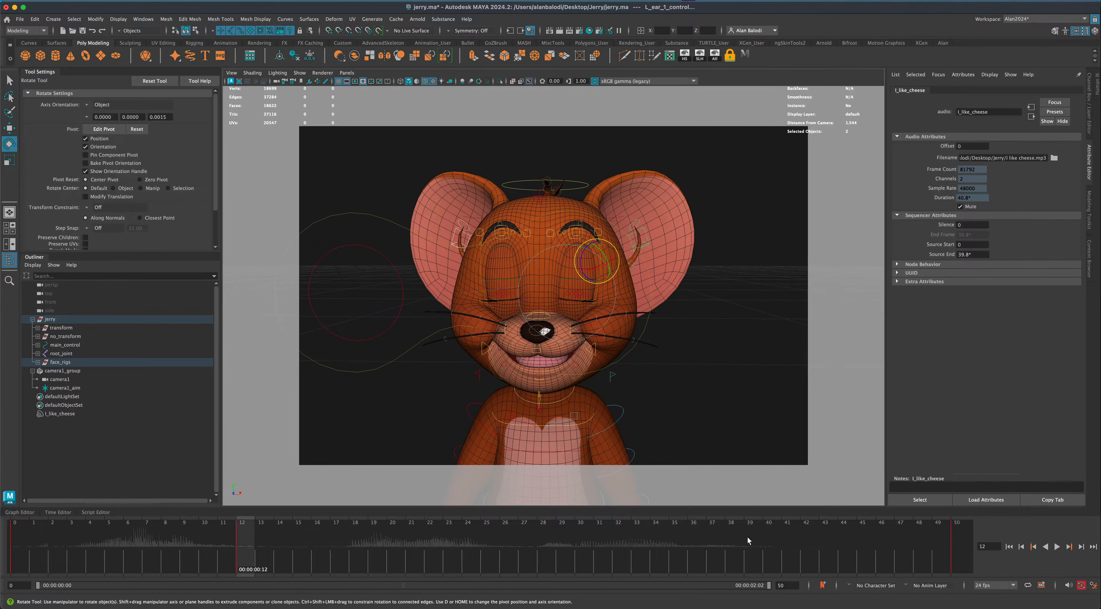
click(1009, 547)
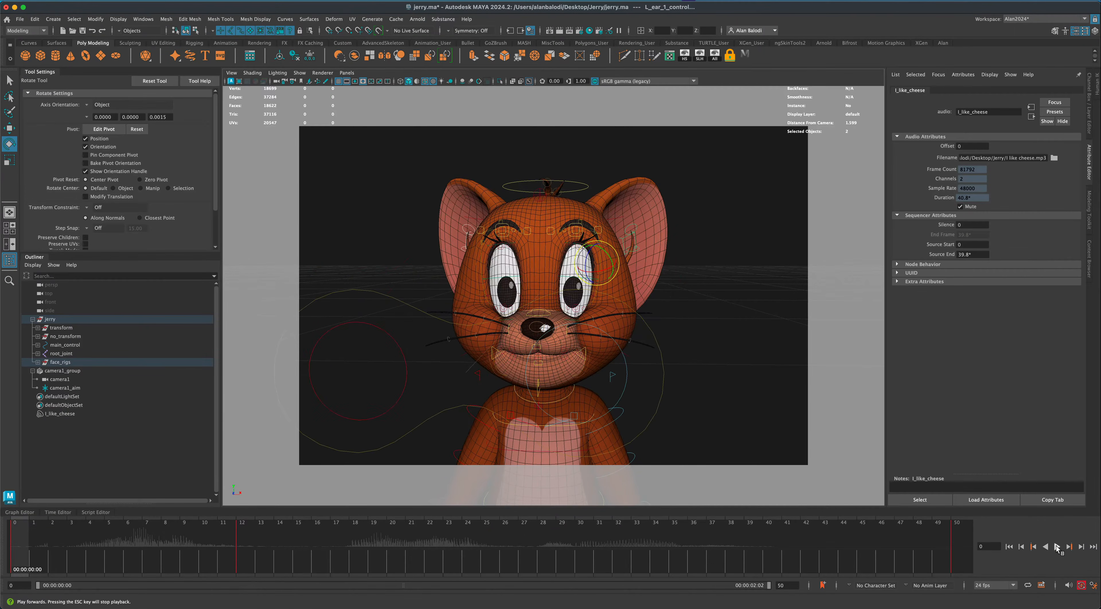
click(1057, 547)
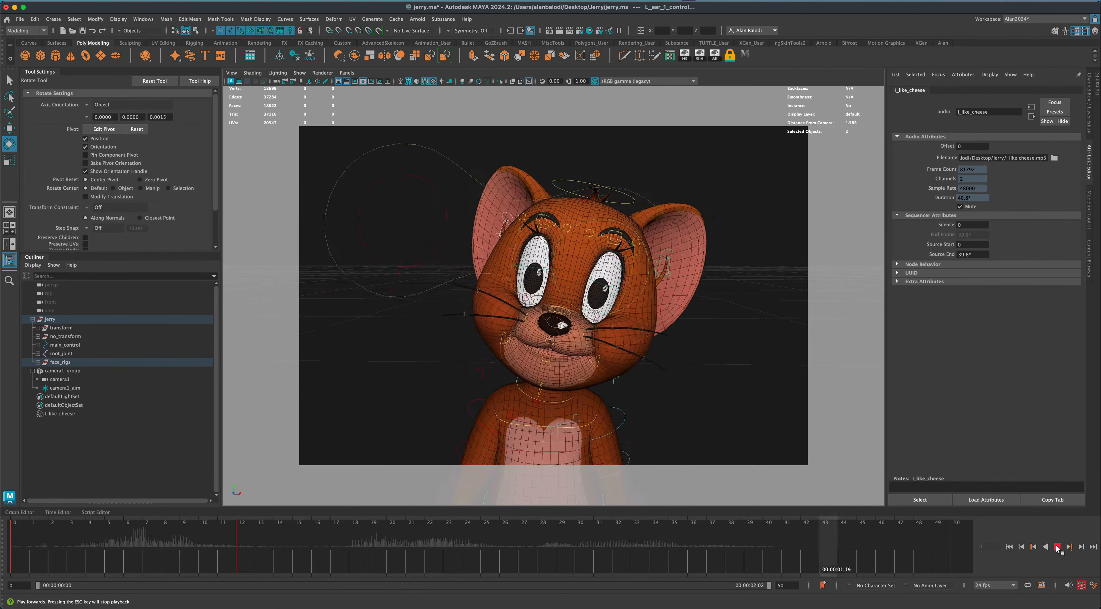
click(1057, 548)
Select the middle hair controls of both eyebrows and key them at frames 0, 17 and 11
drag(205, 536, 5, 542)
click(10, 80)
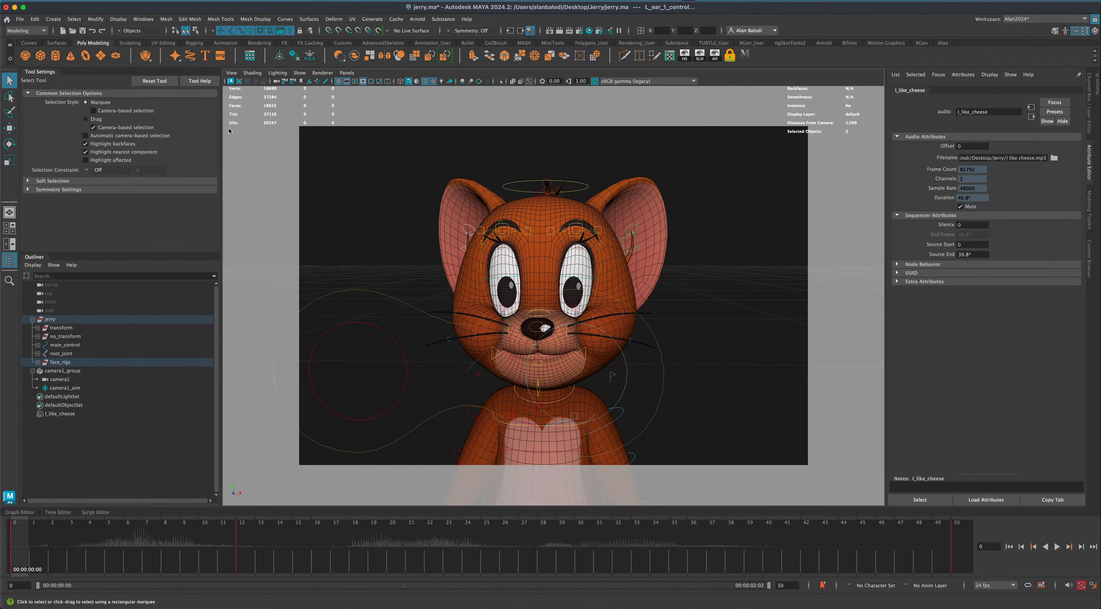
click(503, 224)
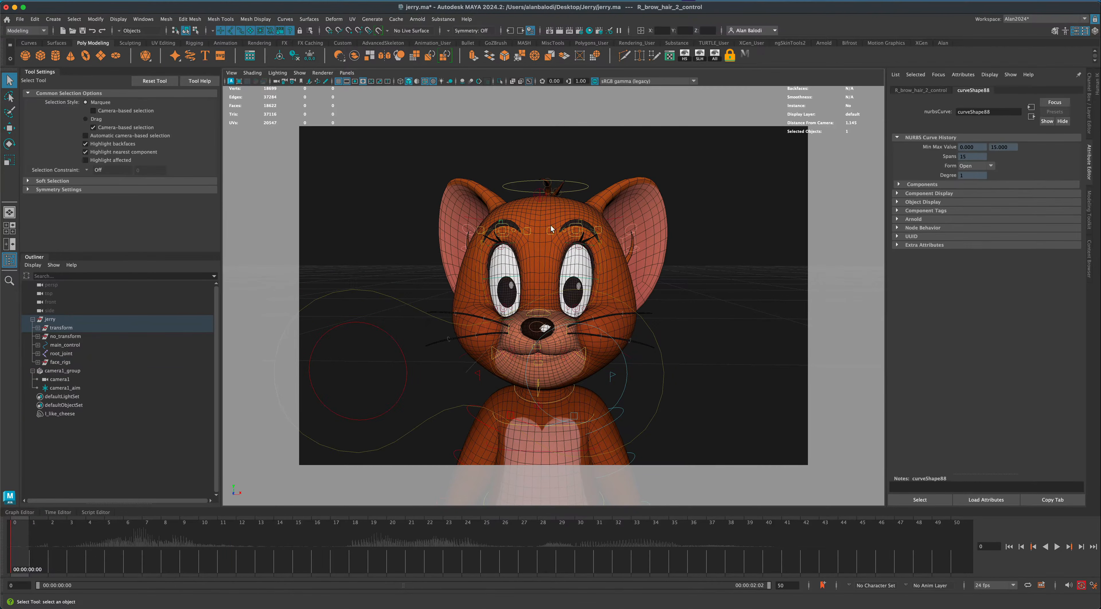
shift+click(581, 223)
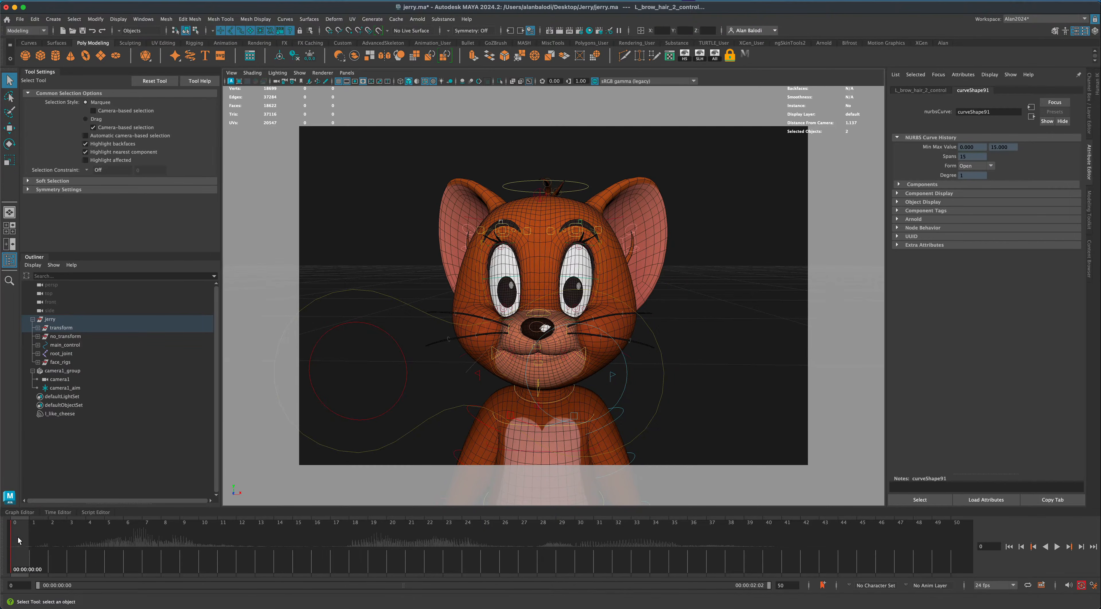
drag(46, 539, 335, 549)
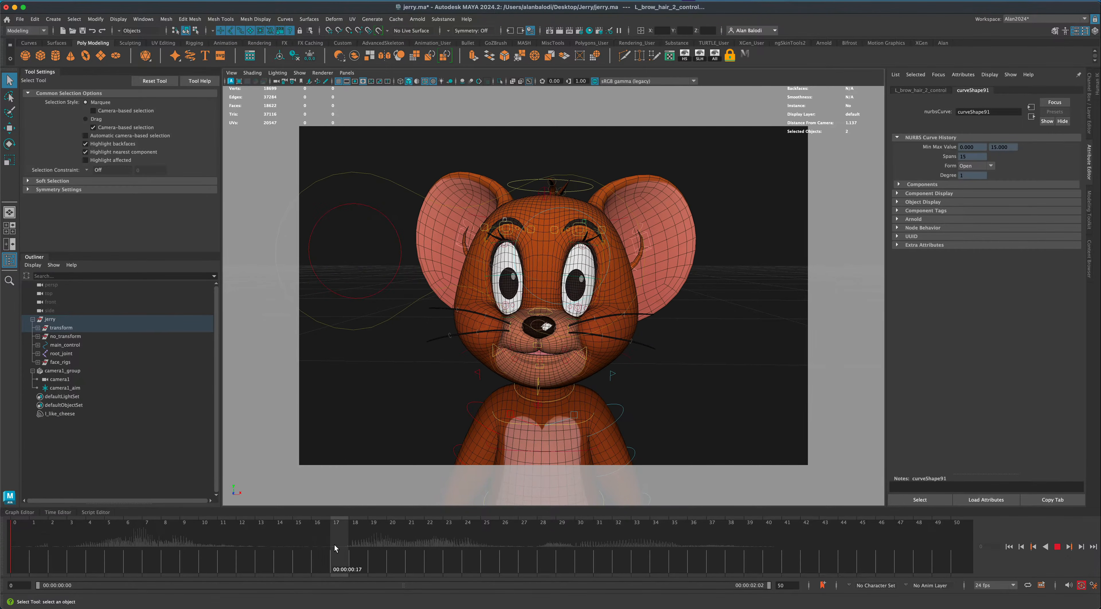
key(s)
drag(337, 536, 228, 541)
key(s)
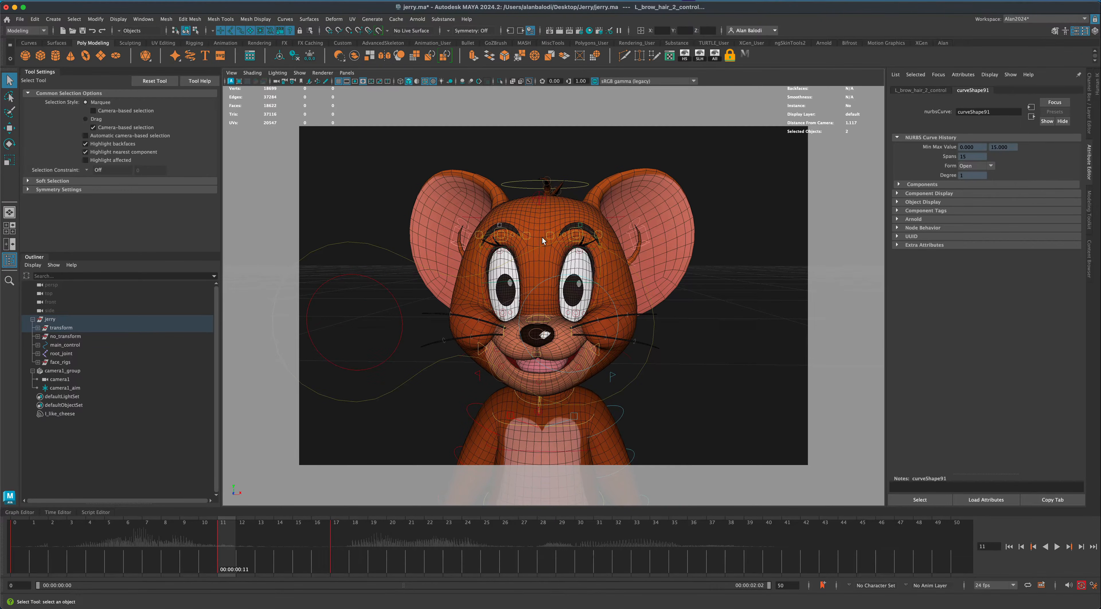
At frame 11, raise both middle eyebrow controls by about 1.26 cm and play back the brow motion
key(w)
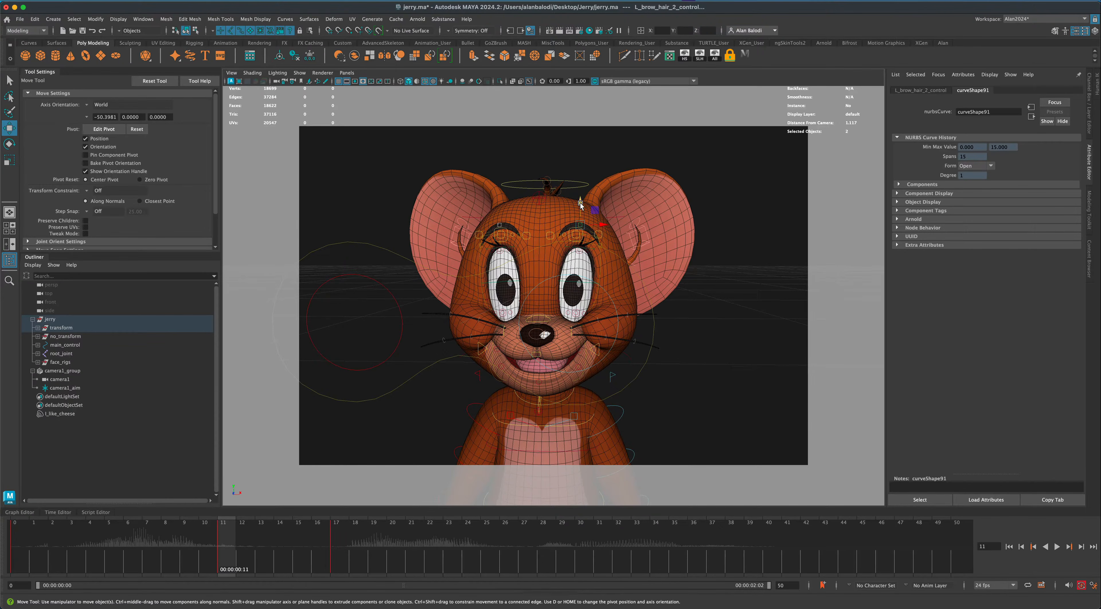
drag(581, 205, 582, 190)
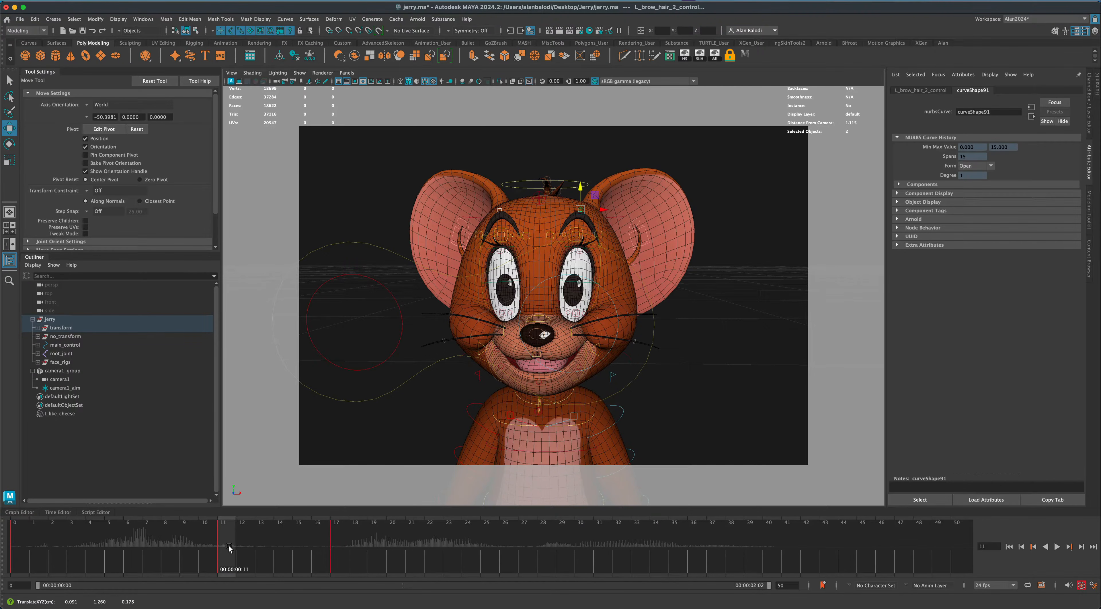
key(alt+v)
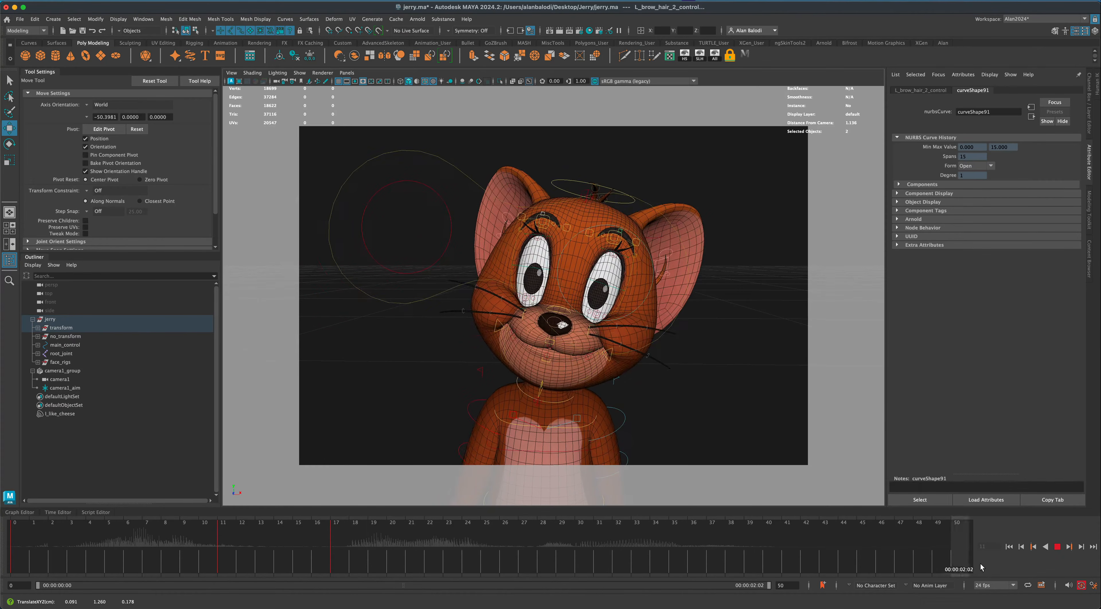
Return to frame 0 and unmute the I_like_cheese audio clip
drag(982, 567, 14, 565)
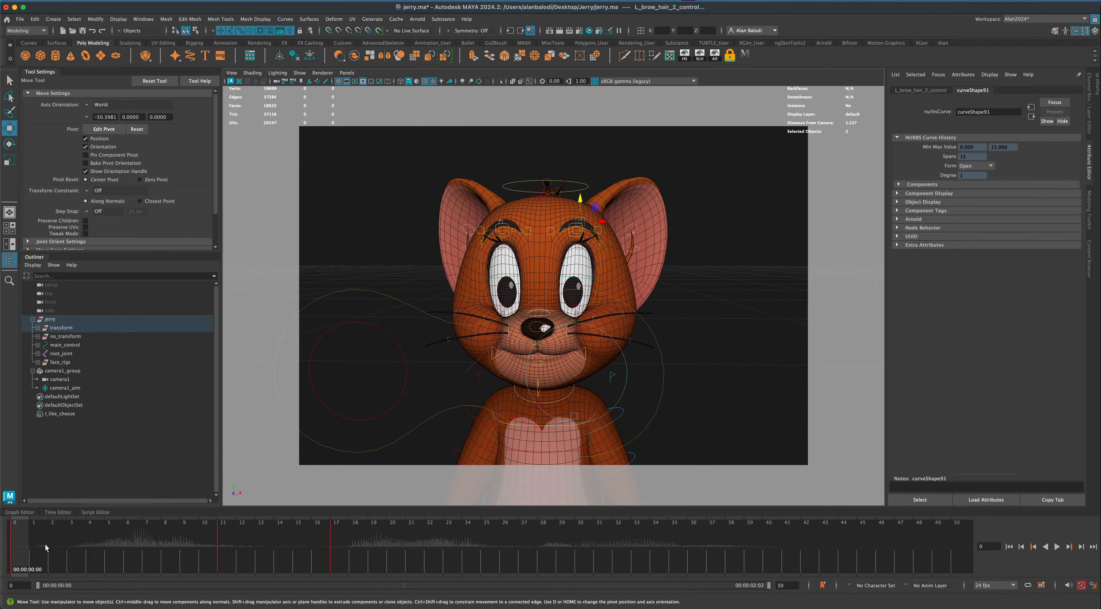
right_click(15, 548)
mouse_move(47, 533)
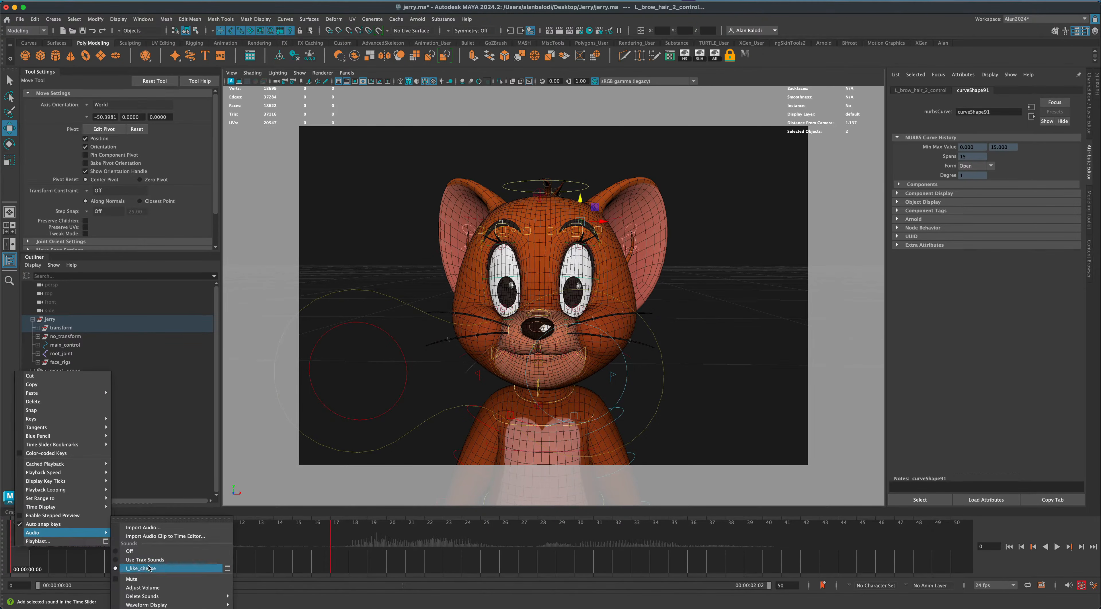
click(227, 569)
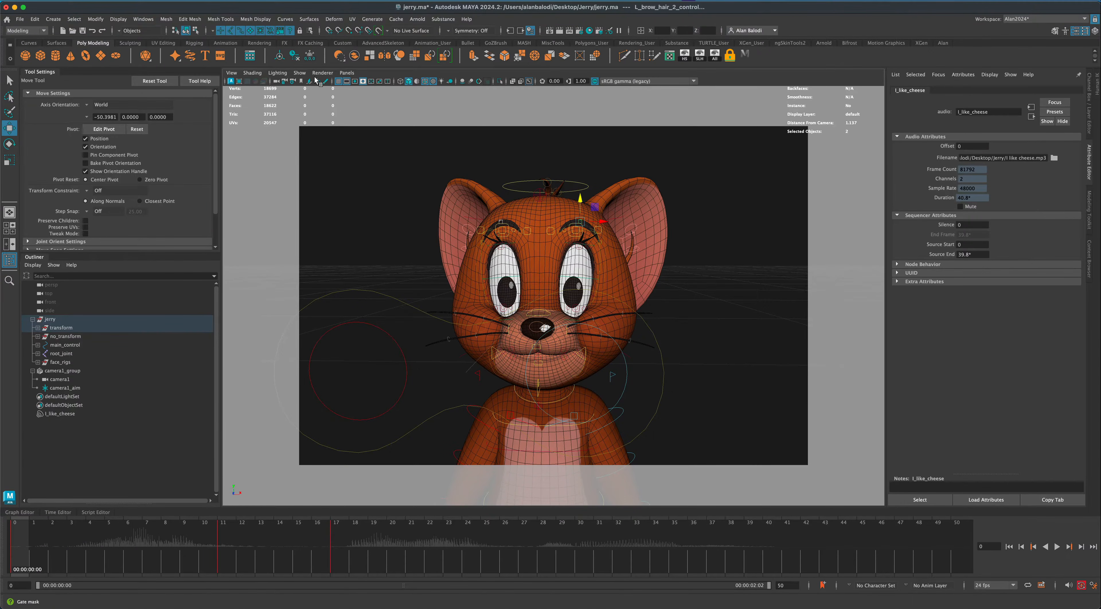
Hide the NURBS curves, deselect the controls, turn off wireframe on shaded, and play the animation with sound
click(299, 84)
click(318, 89)
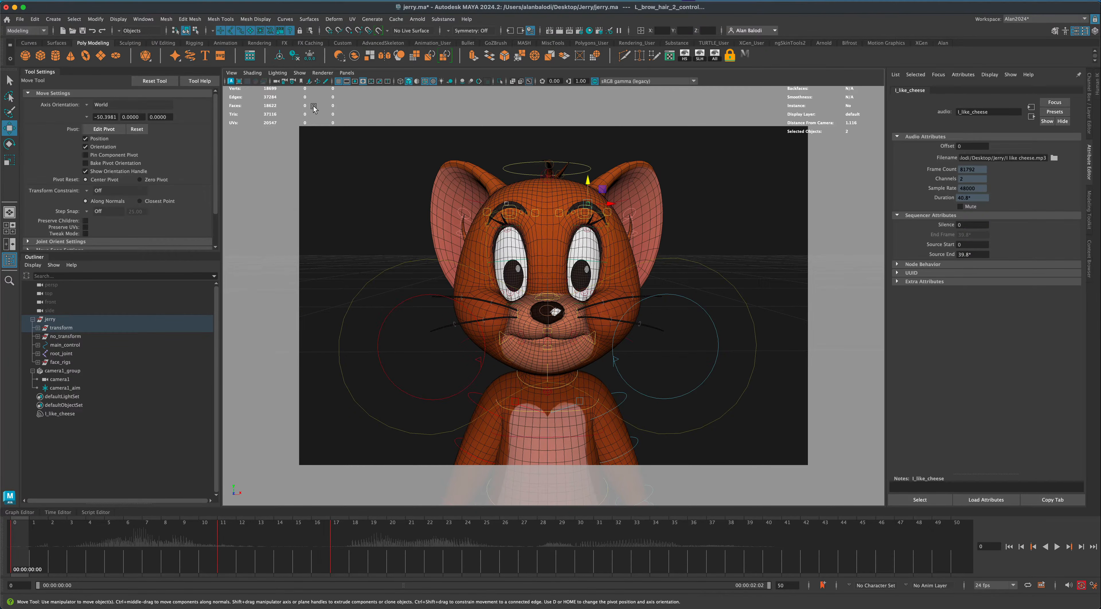
click(299, 73)
mouse_move(338, 111)
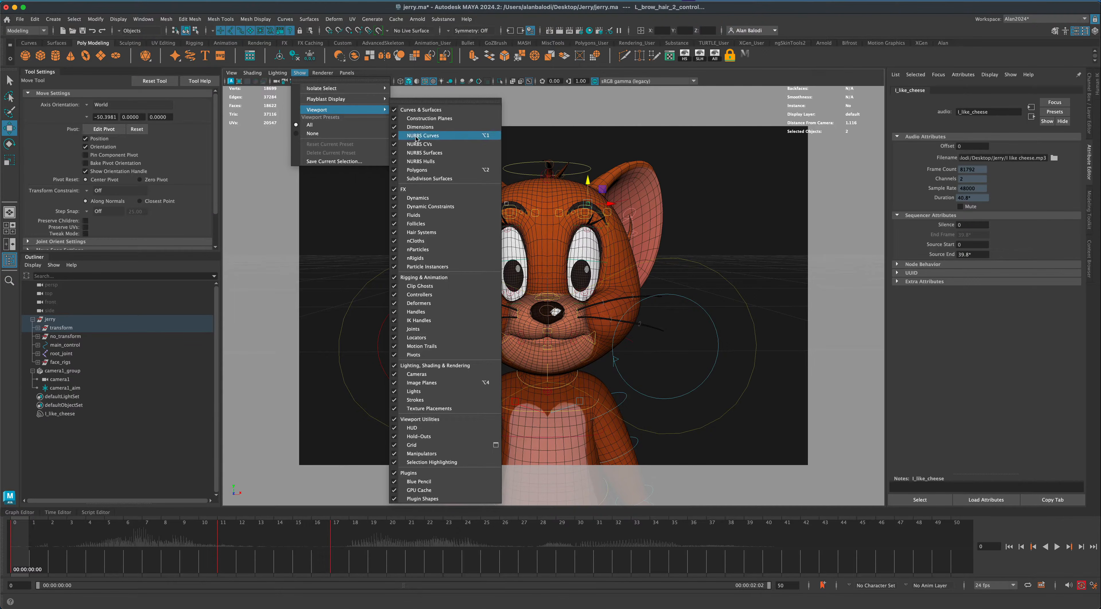
click(477, 136)
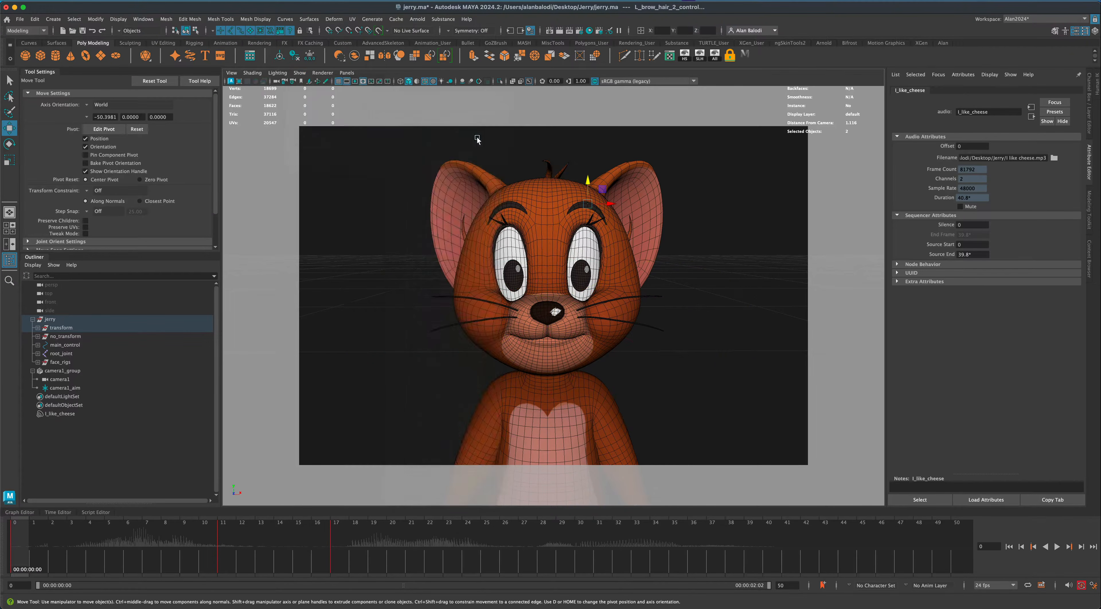
click(765, 383)
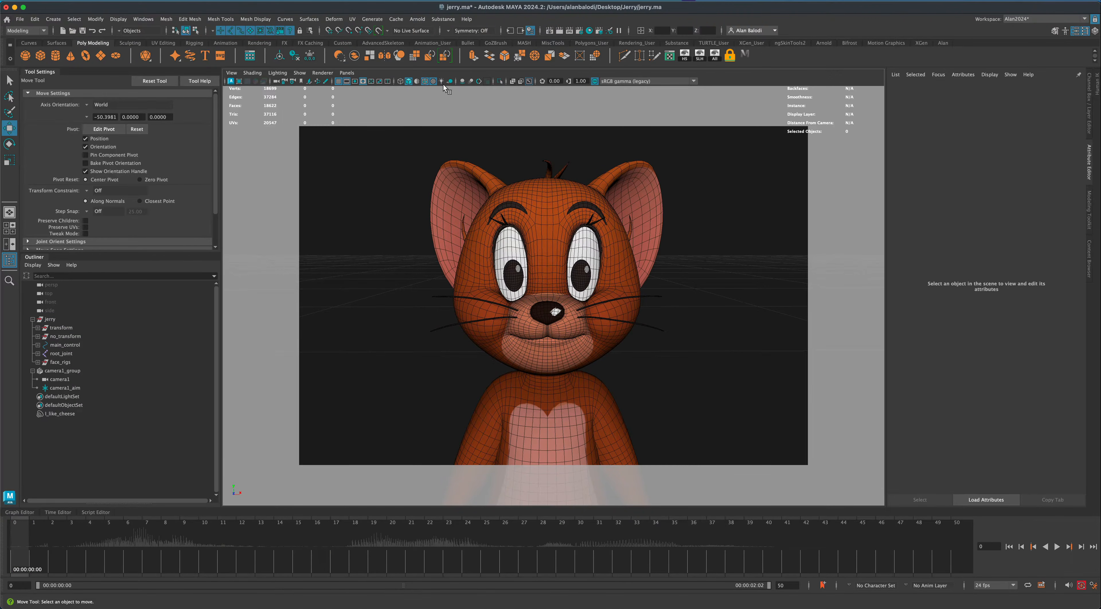
click(424, 82)
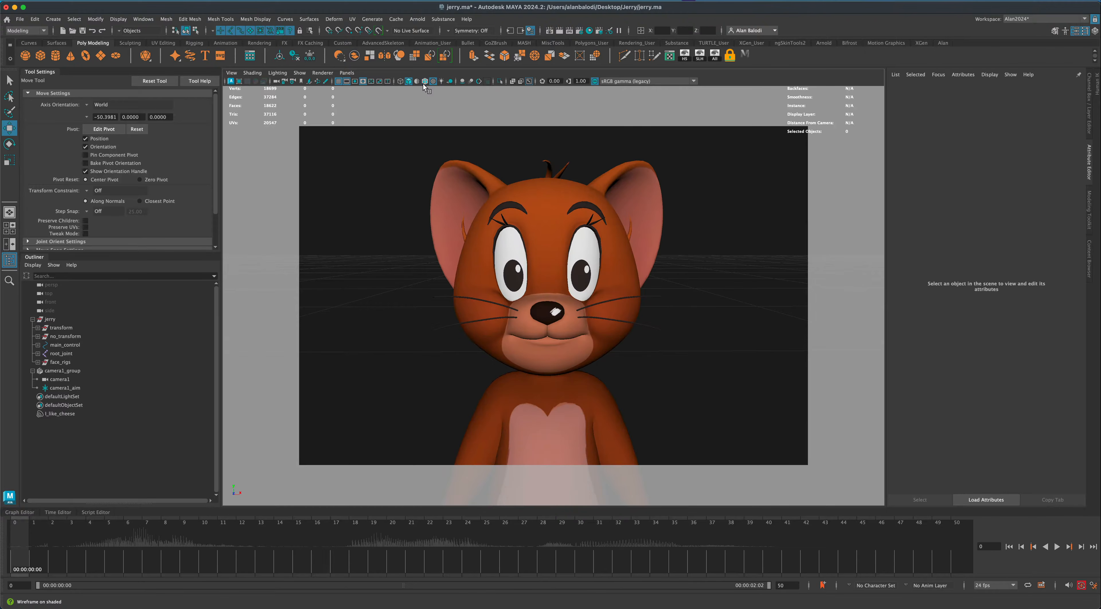
click(1055, 548)
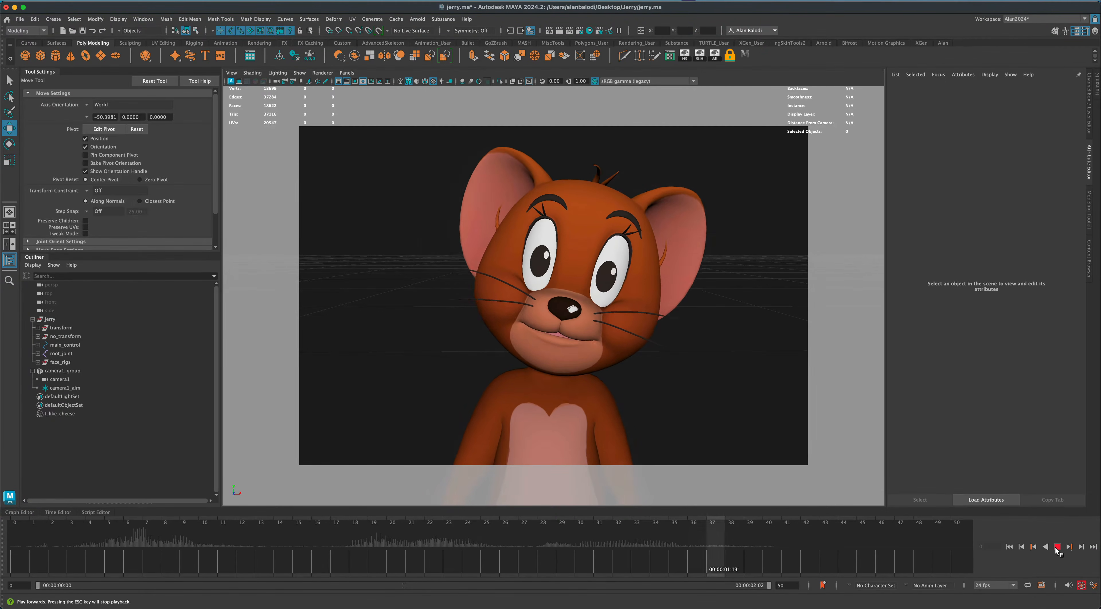
click(1056, 547)
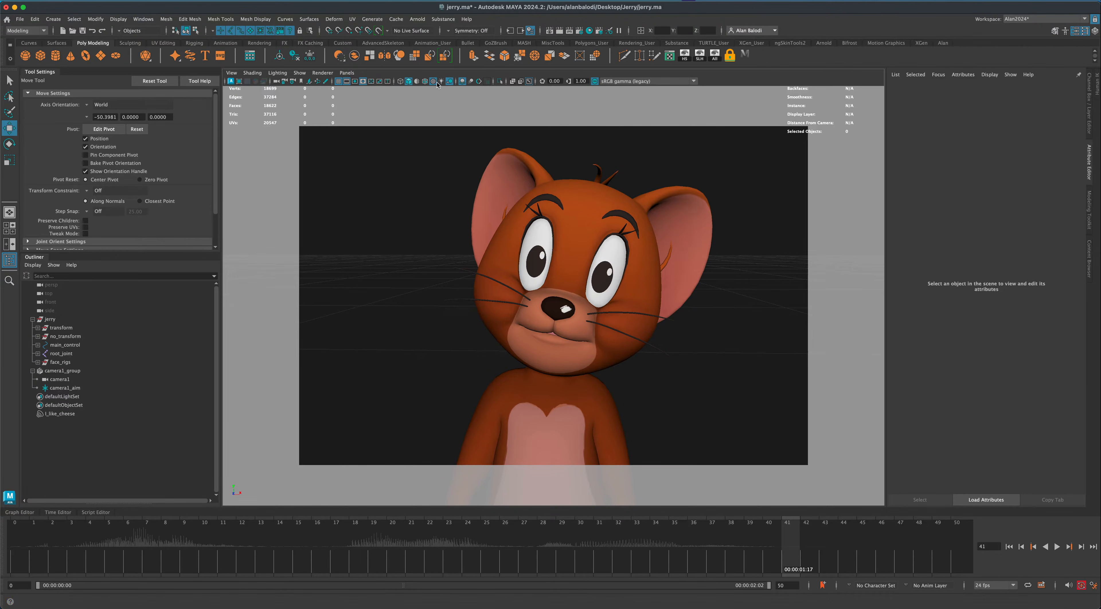
Make the viewport use the scene's own lights and create a directional light
click(440, 82)
alt+drag(398, 193, 400, 191)
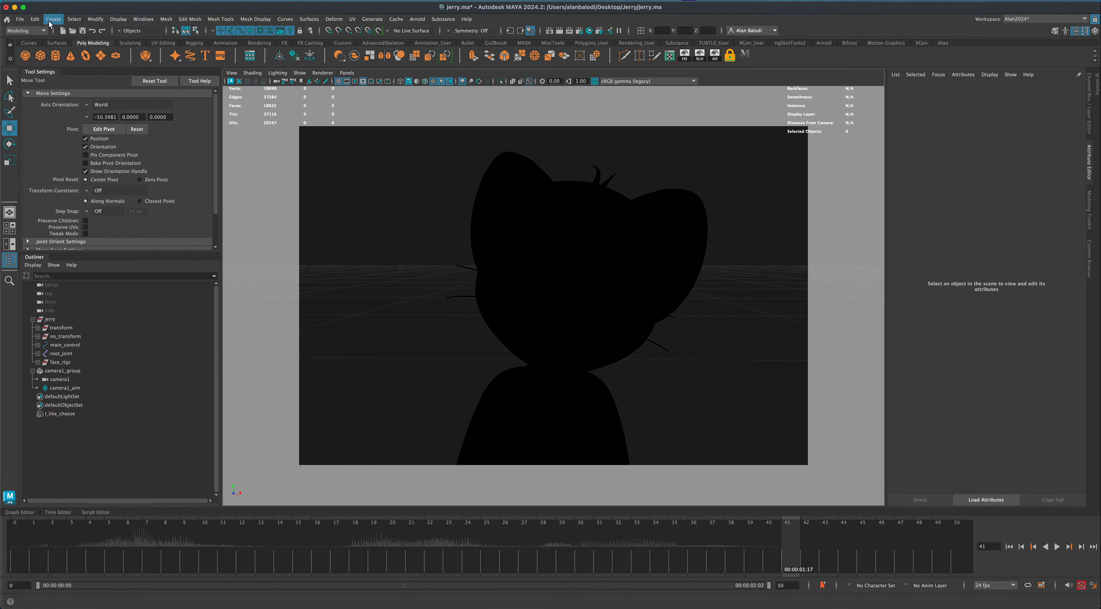
click(52, 20)
mouse_move(146, 68)
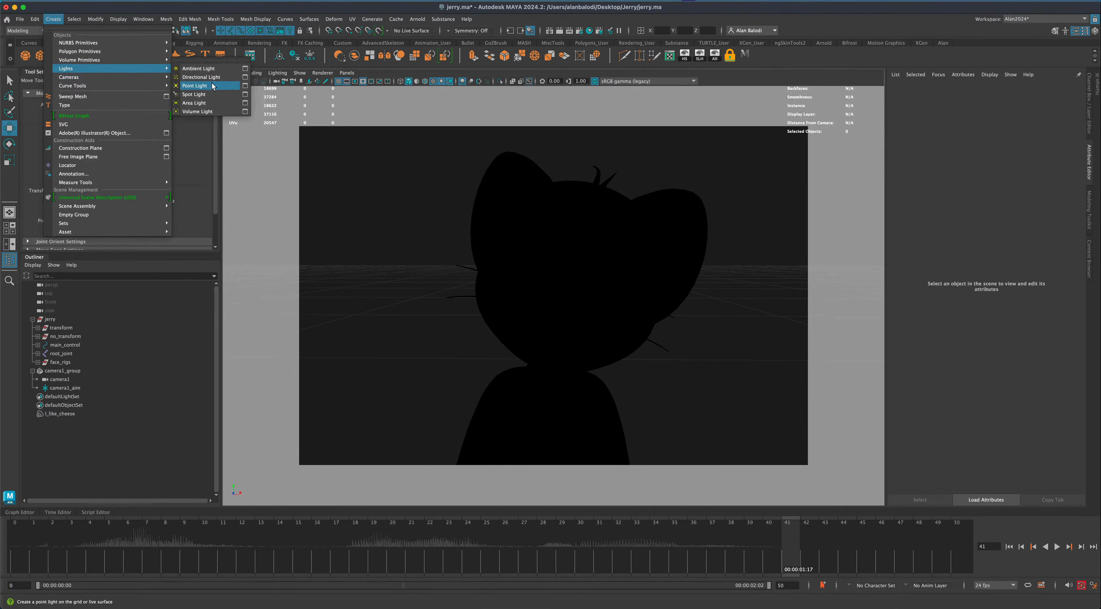
click(201, 77)
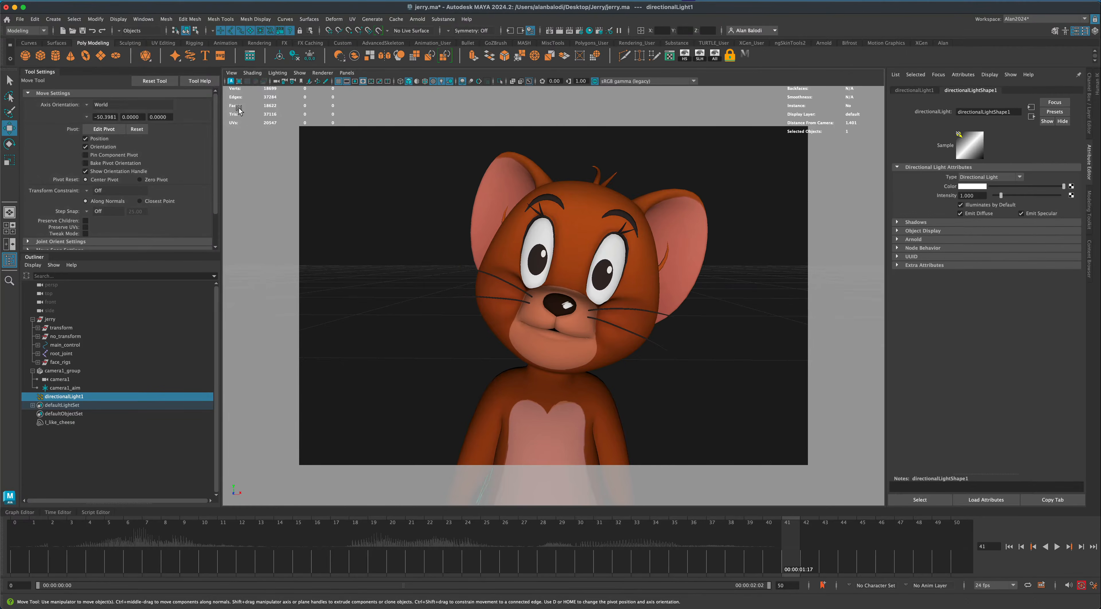
Rotate the directional light to about -22, 4 and -17 degrees so it shines on Jerry at an angle
key(e)
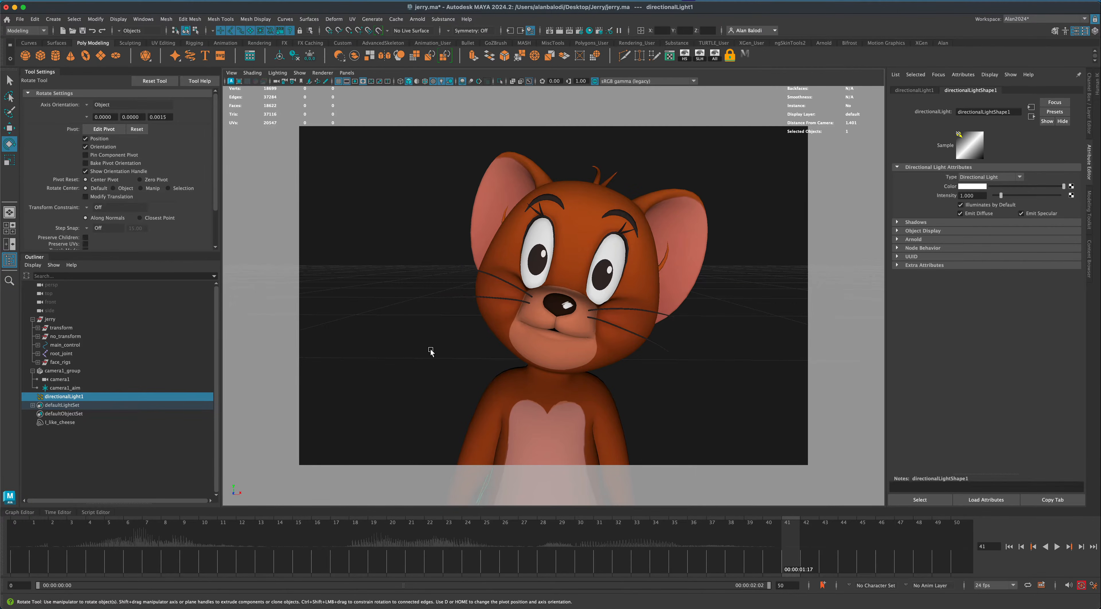
scroll(431, 351, down, 10)
drag(556, 385, 520, 393)
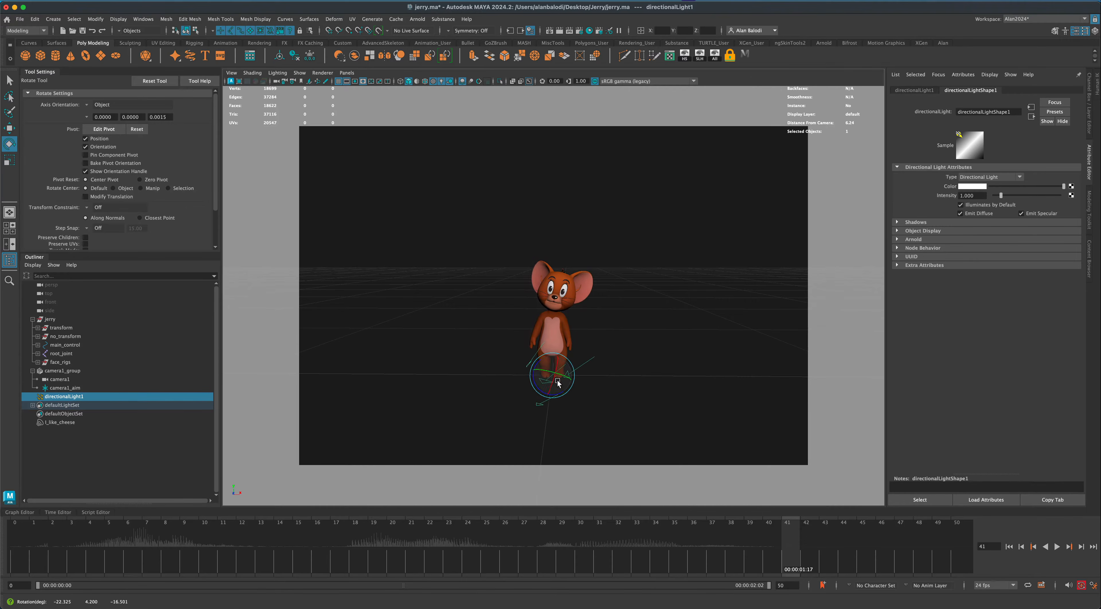
Duplicate the directional light as a rim light, turning the copy to shine from behind Jerry with its intensity at 10
scroll(583, 386, up, 5)
key(super+d)
drag(547, 429, 545, 421)
drag(1001, 196, 1045, 196)
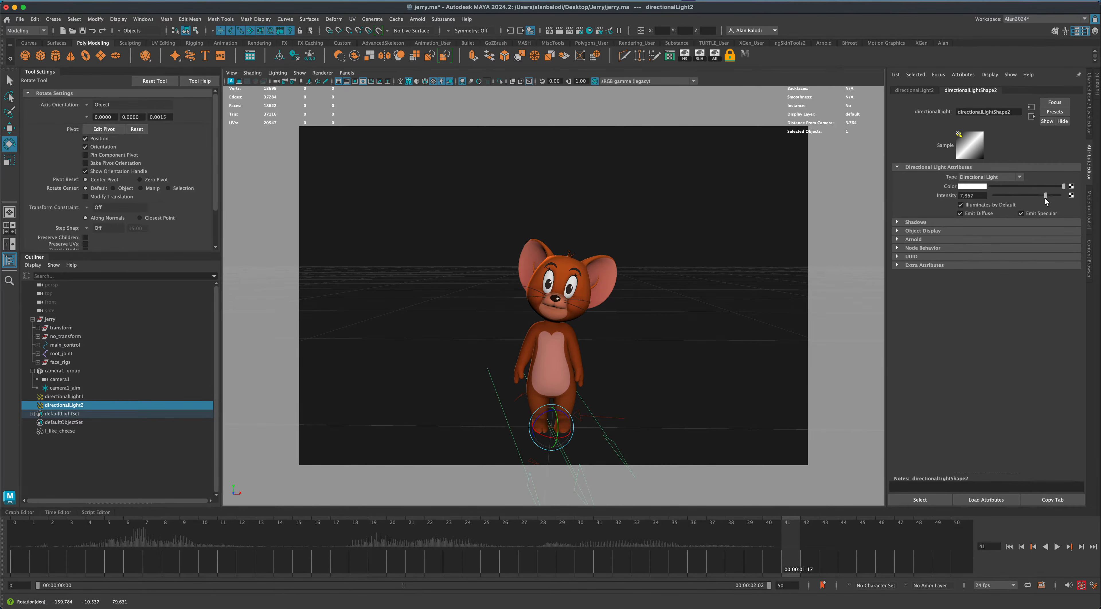
Examine the new lighting on Jerry's head and play the animation from the start of the playback range
scroll(656, 309, up, 10)
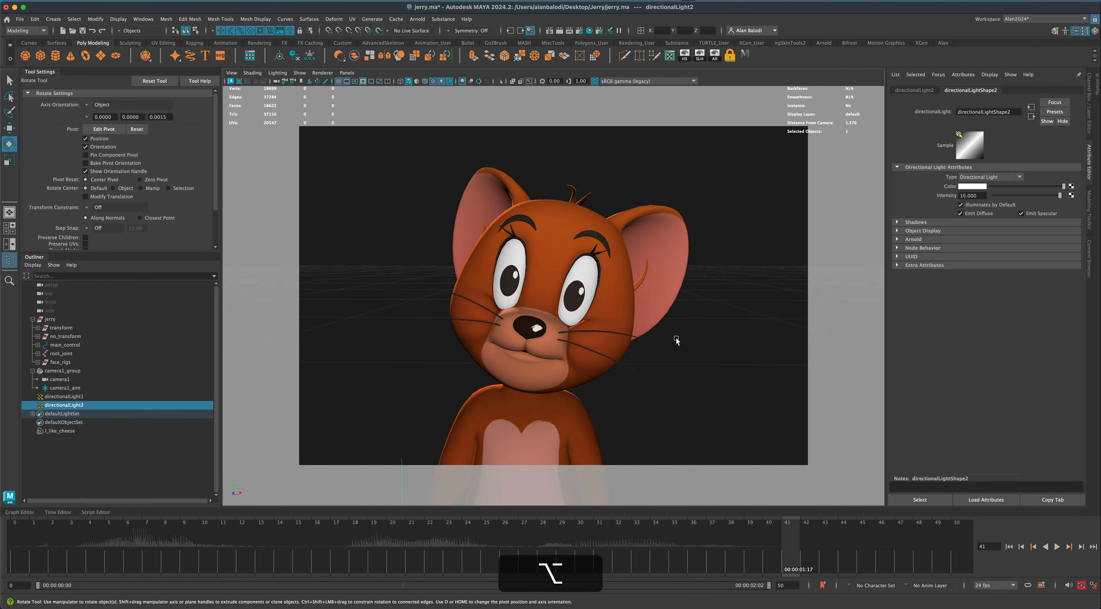
alt+drag(677, 341, 688, 347)
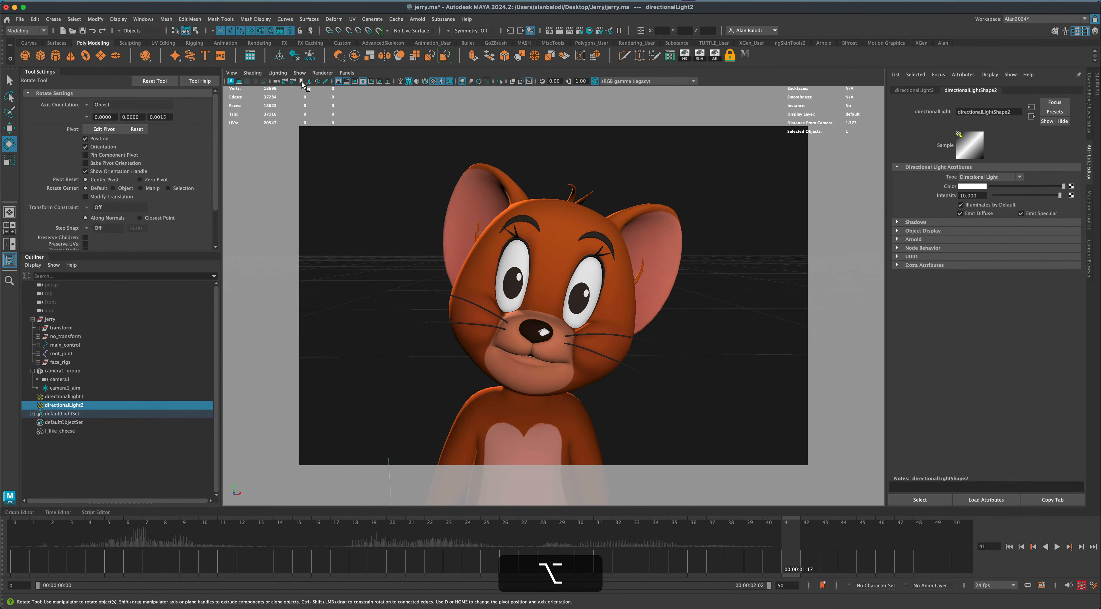
click(301, 81)
click(316, 87)
alt+drag(695, 319, 722, 342)
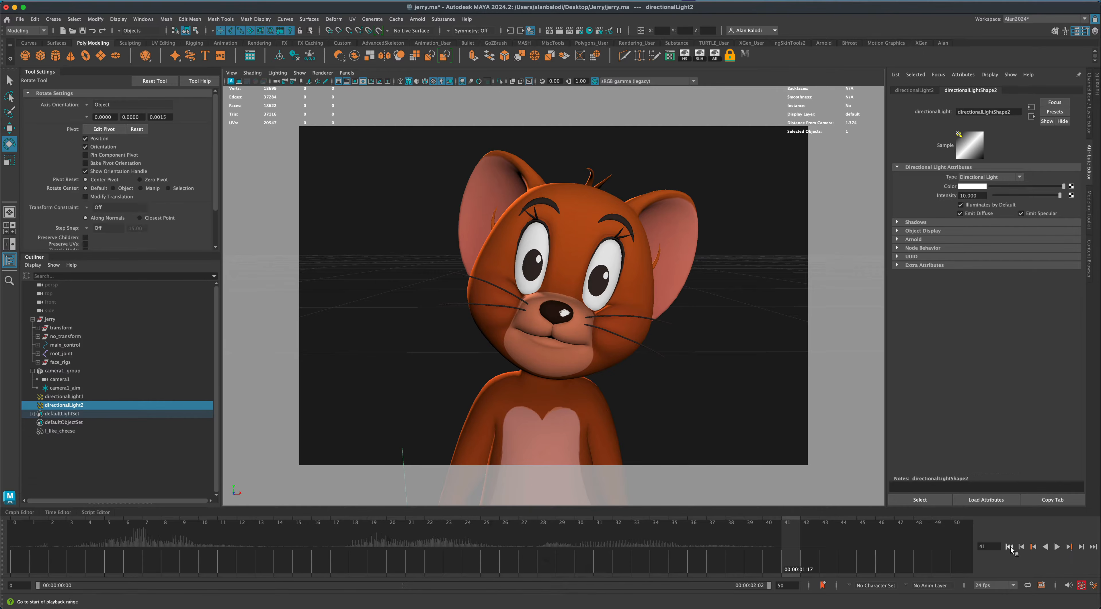
click(1010, 547)
click(1057, 548)
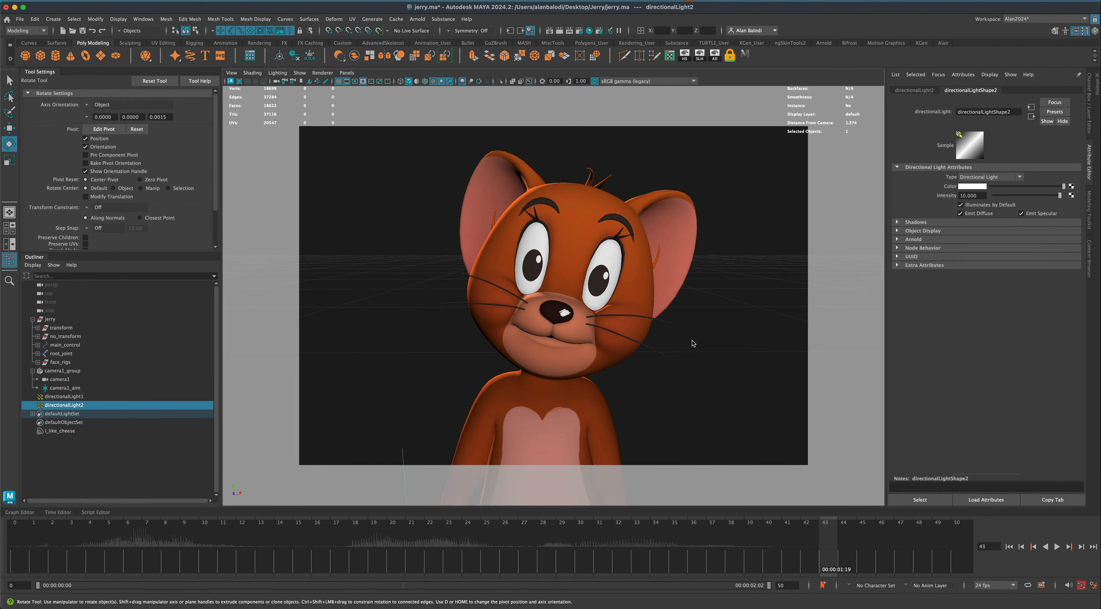
click(1057, 548)
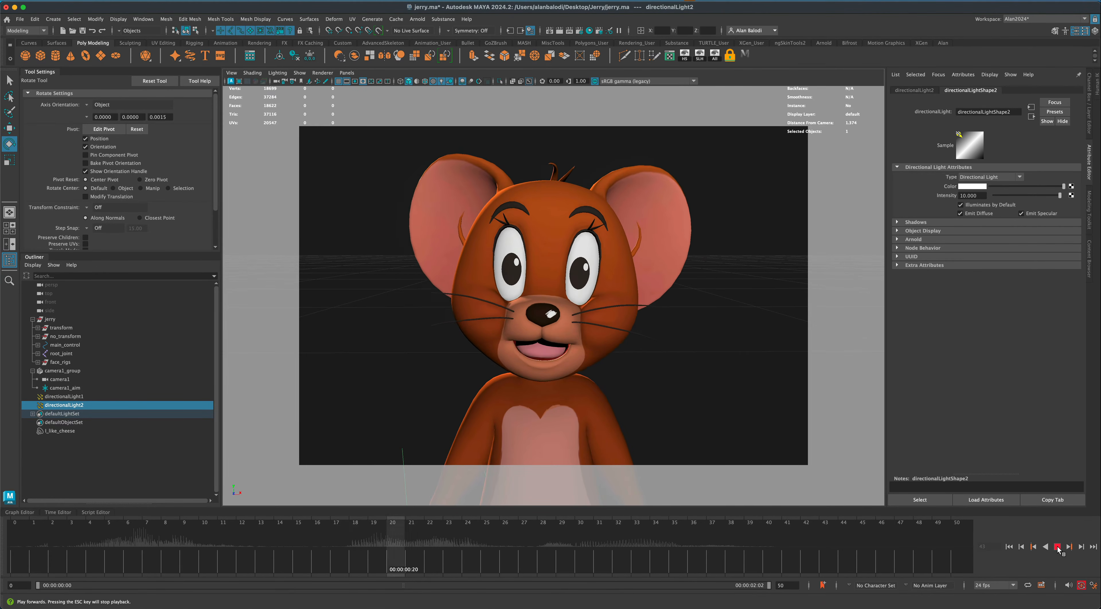